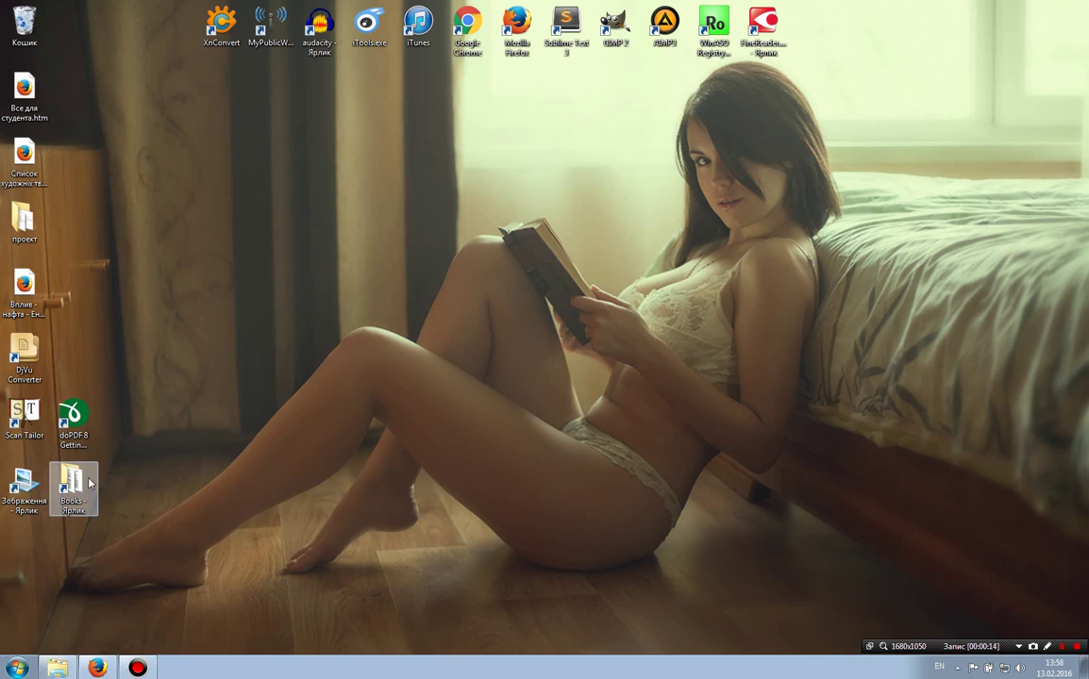
# Open the DJVU file of the English textbook from the English folder inside Books.
pyautogui.doubleClick(73, 485)
pyautogui.doubleClick(471, 191)
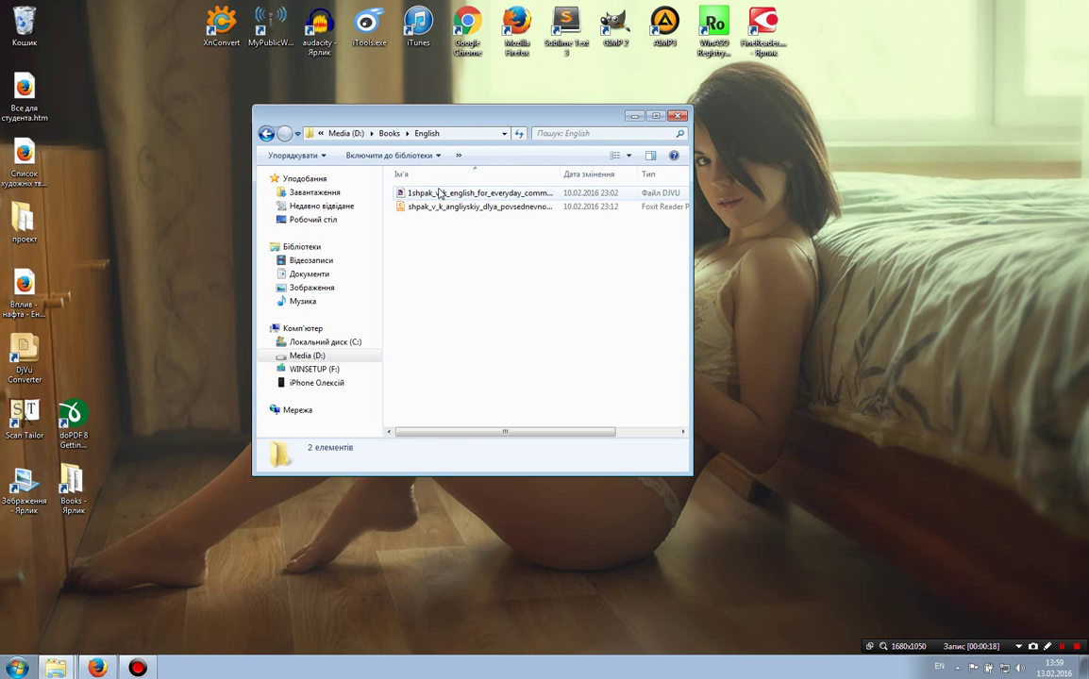
pyautogui.doubleClick(438, 193)
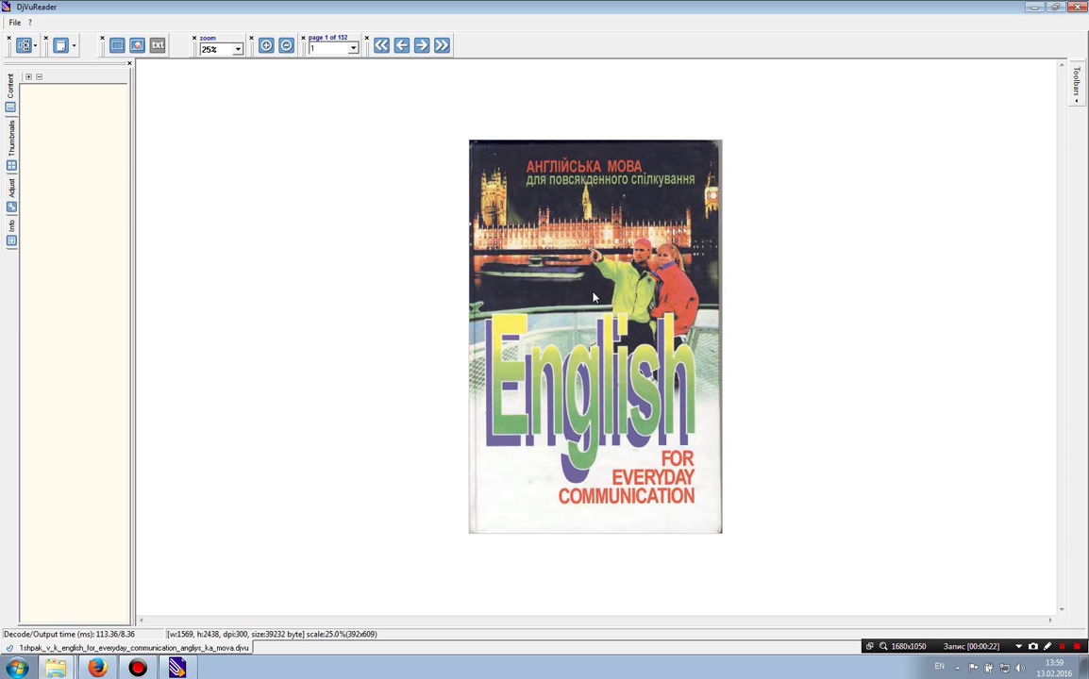
# Show the page thumbnails, view the book's pages 2, 3 and 4, and close the reader.
pyautogui.click(12, 140)
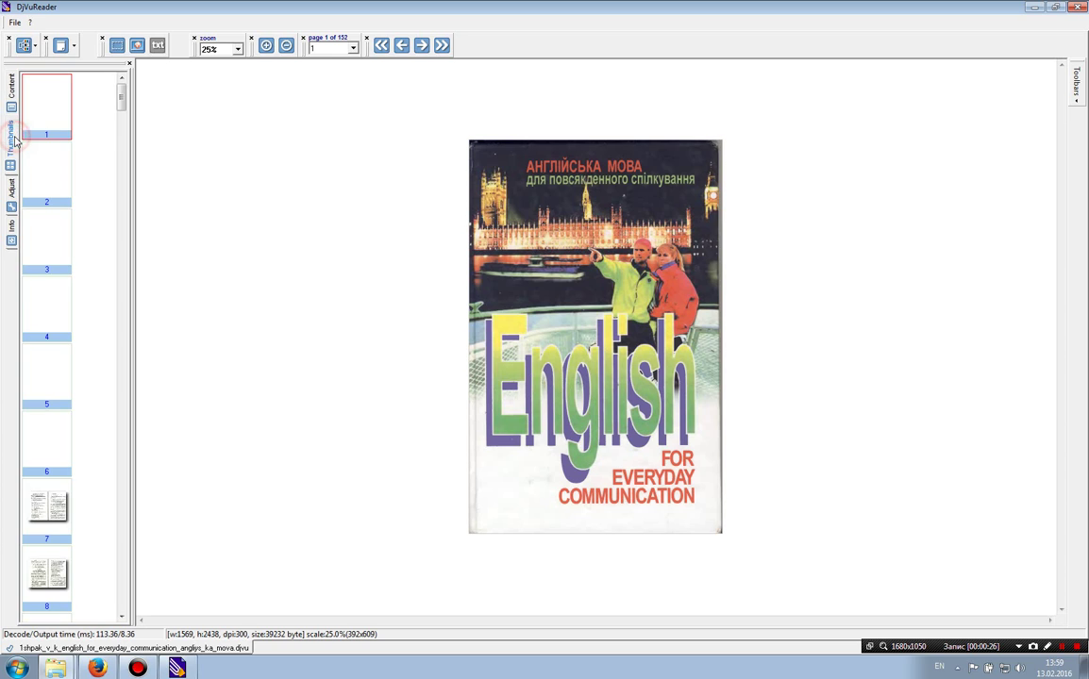
pyautogui.click(42, 169)
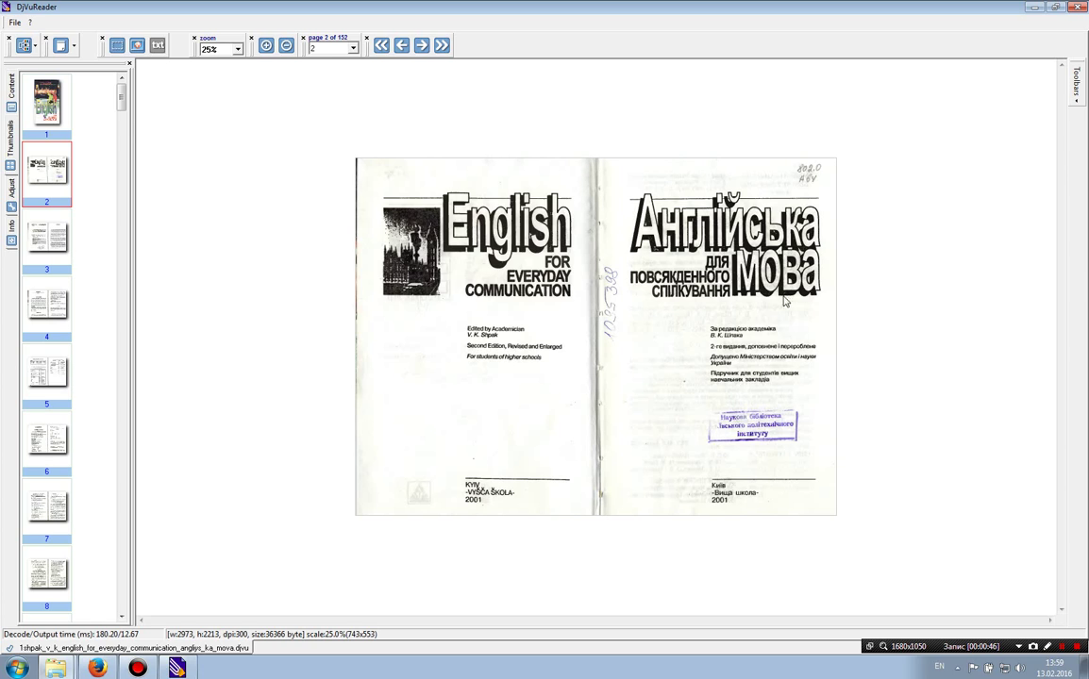
pyautogui.click(38, 241)
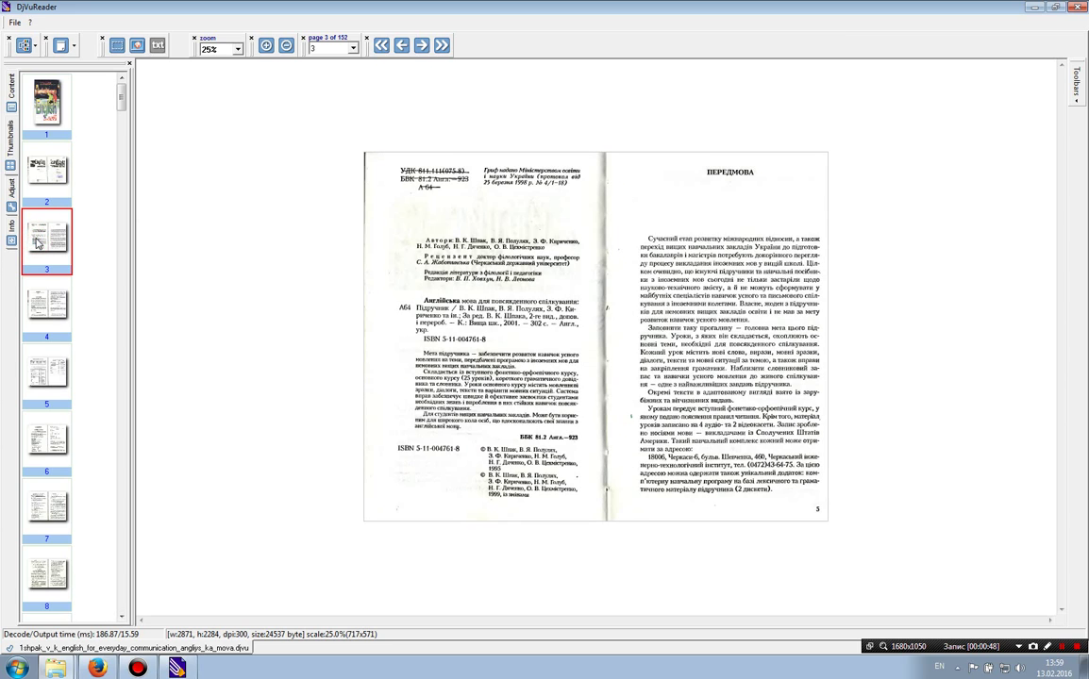
pyautogui.click(43, 295)
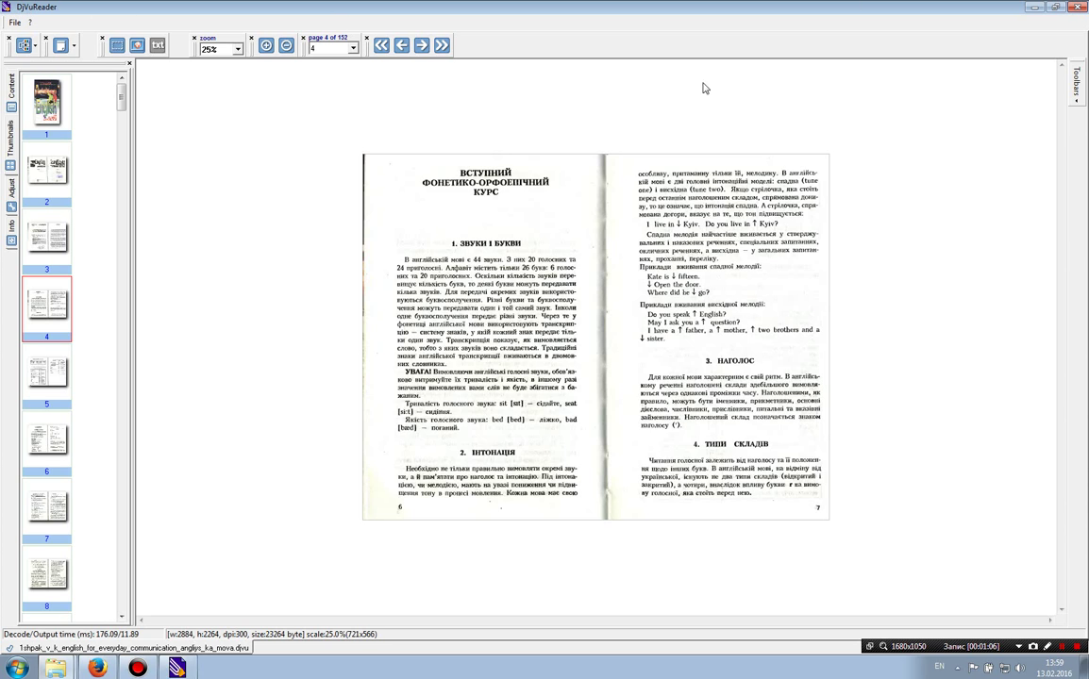
pyautogui.click(1076, 7)
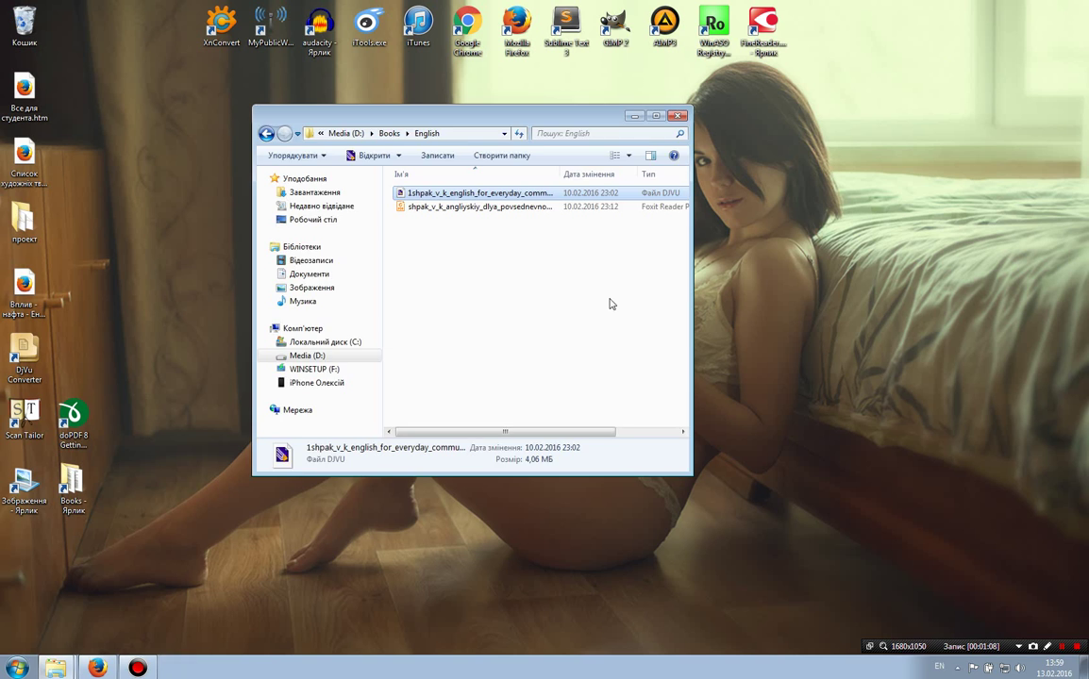
# Open DjVu Converter to view its conversion options, and close it.
pyautogui.doubleClick(32, 345)
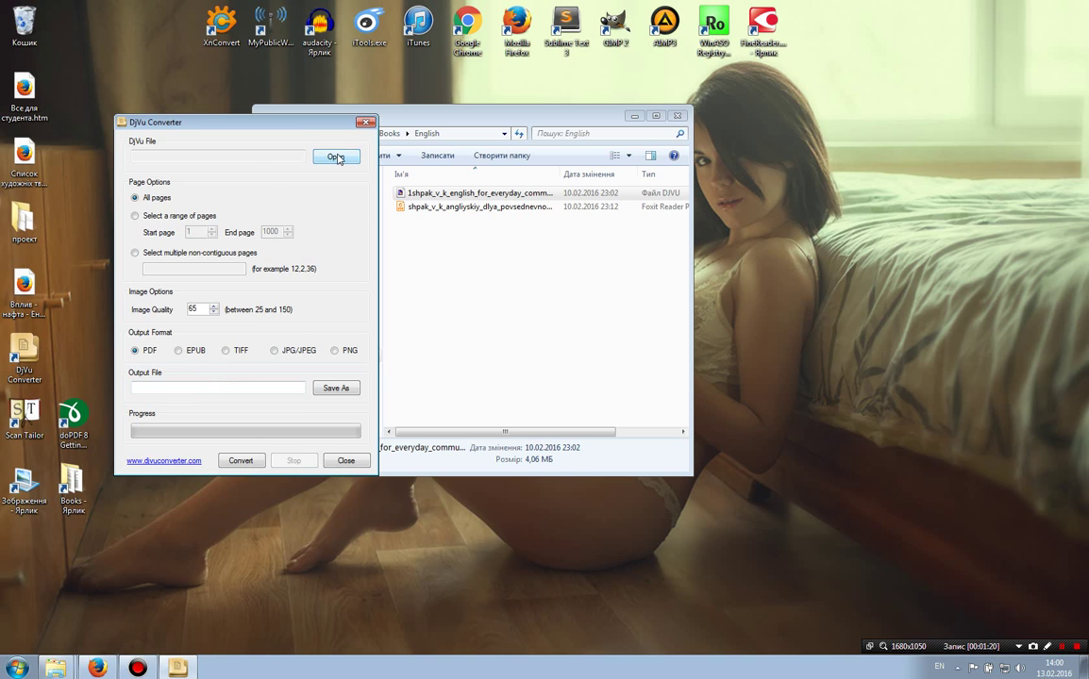
pyautogui.click(363, 121)
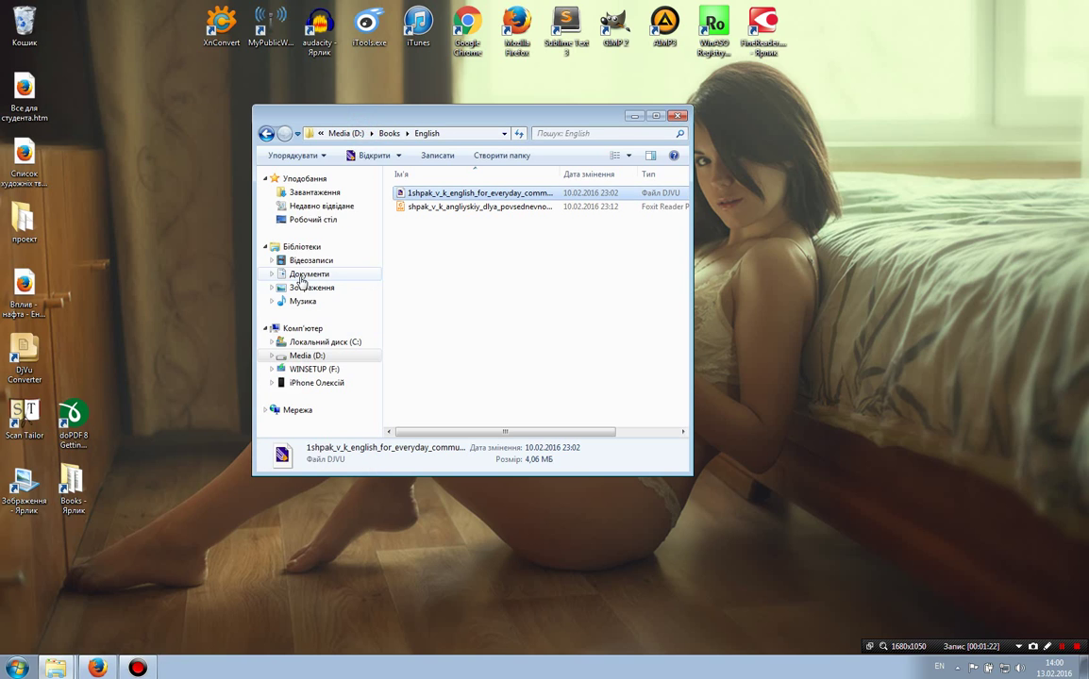
# Browse the PNG page images in the book folder of the Pictures library, from page - 002.png to page - 006.png.
pyautogui.doubleClick(23, 488)
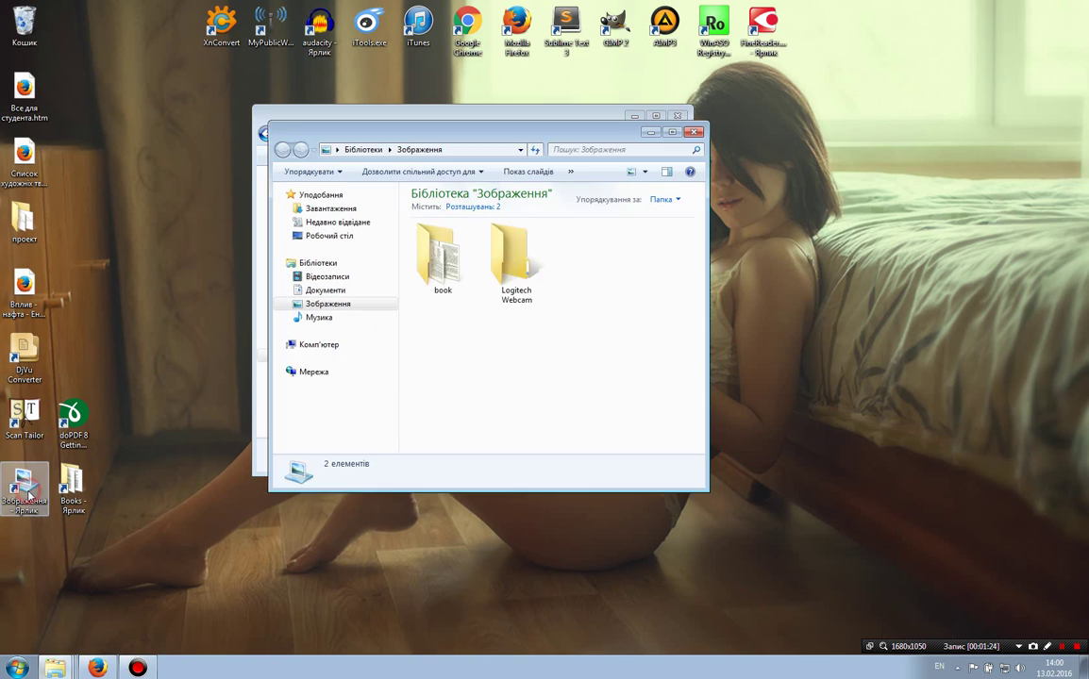
pyautogui.doubleClick(426, 257)
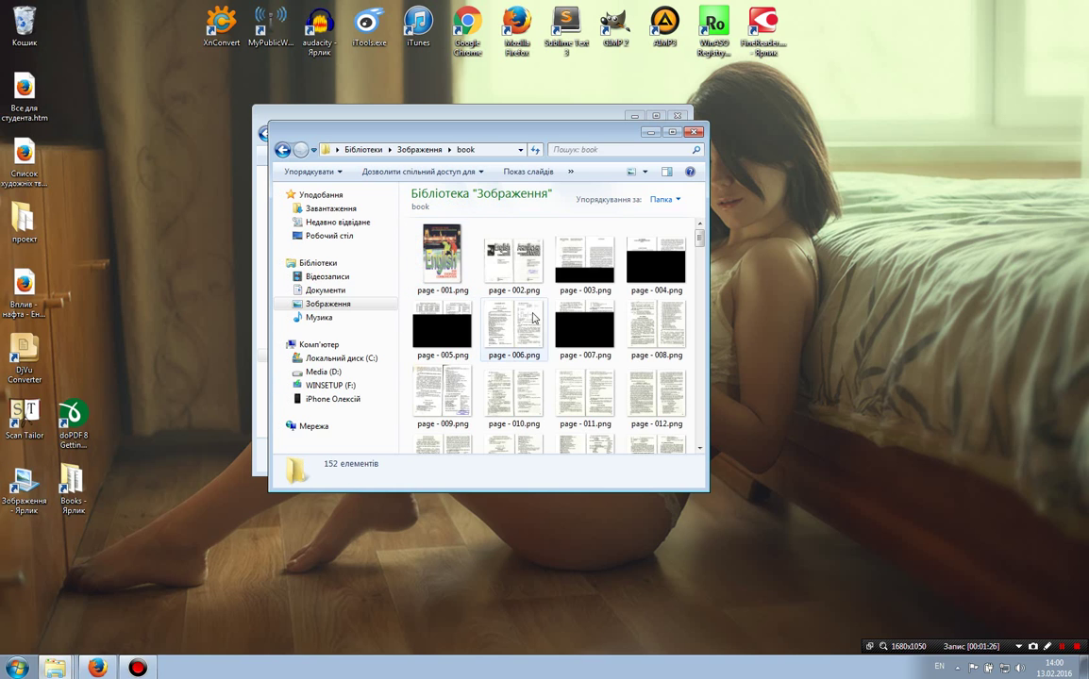
pyautogui.moveTo(573, 138); pyautogui.dragTo(833, 132)
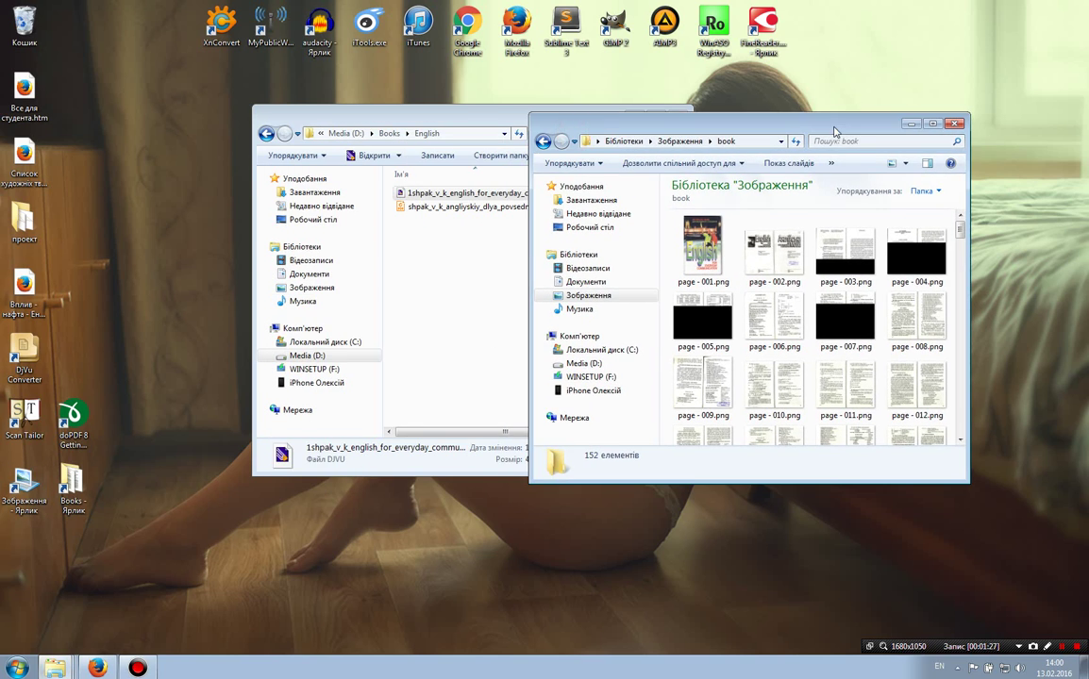
pyautogui.doubleClick(766, 252)
pyautogui.scroll(-3, 847, 411)
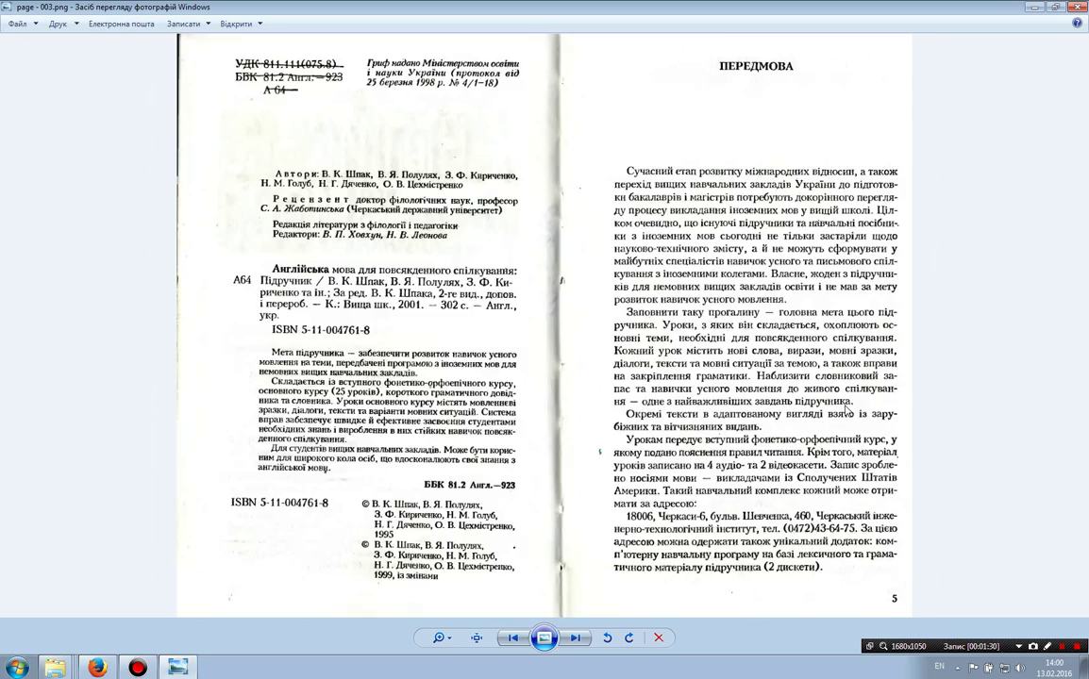
pyautogui.scroll(-2, 847, 412)
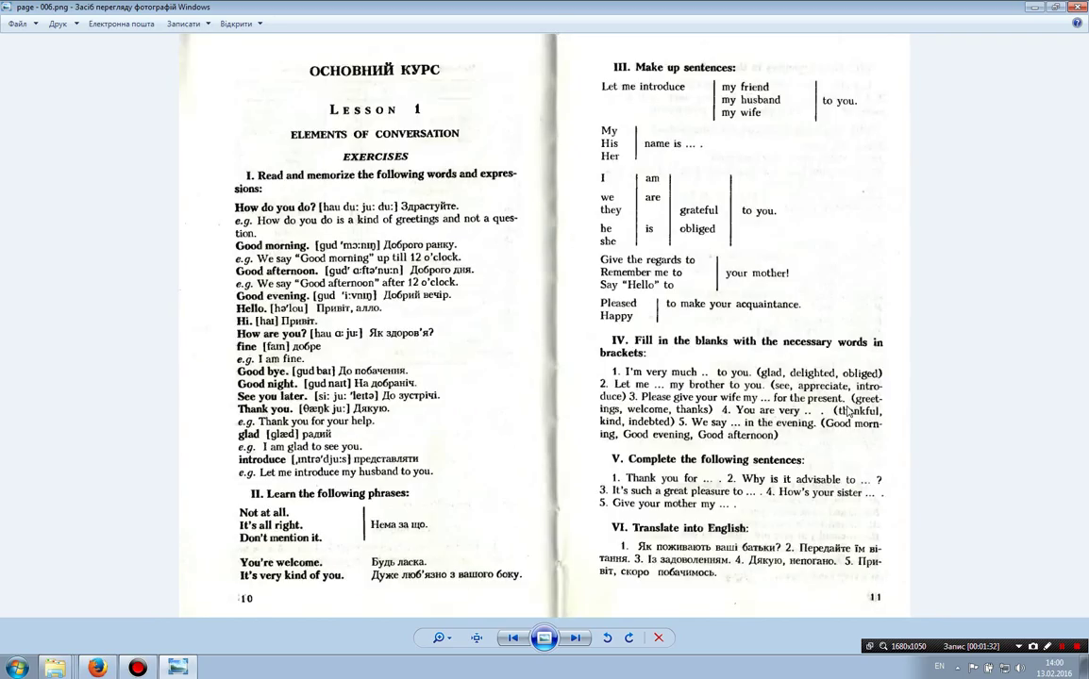
pyautogui.click(1081, 6)
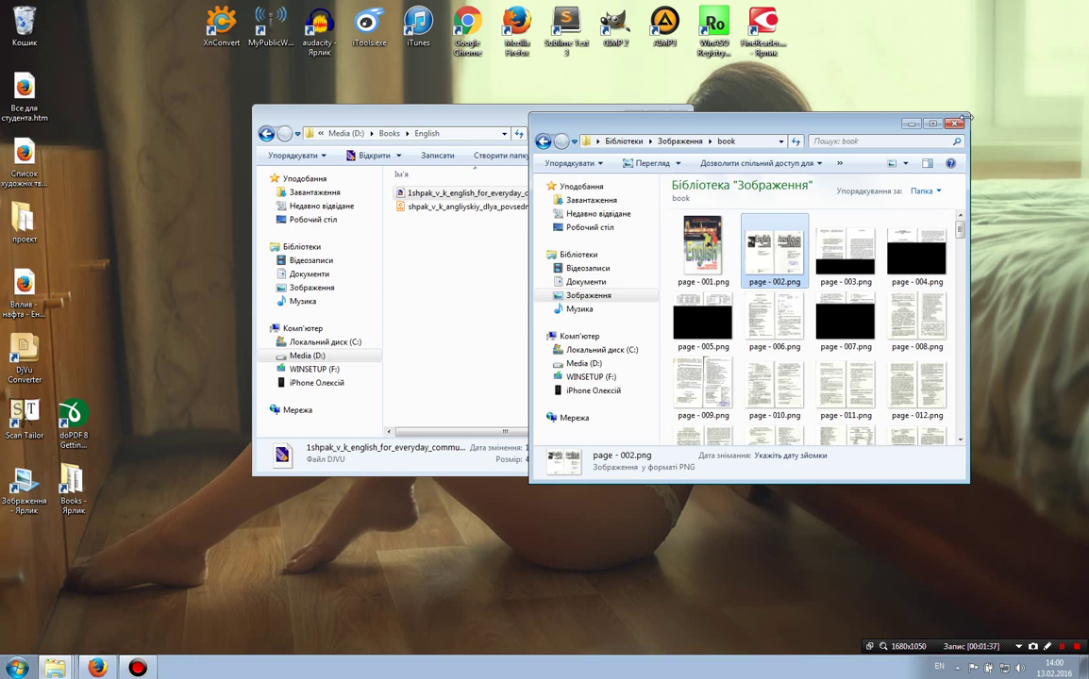
pyautogui.hotkey('alt', 'F4')
# Launch Scan Tailor and look at its dialog for opening an existing project.
pyautogui.click(28, 354)
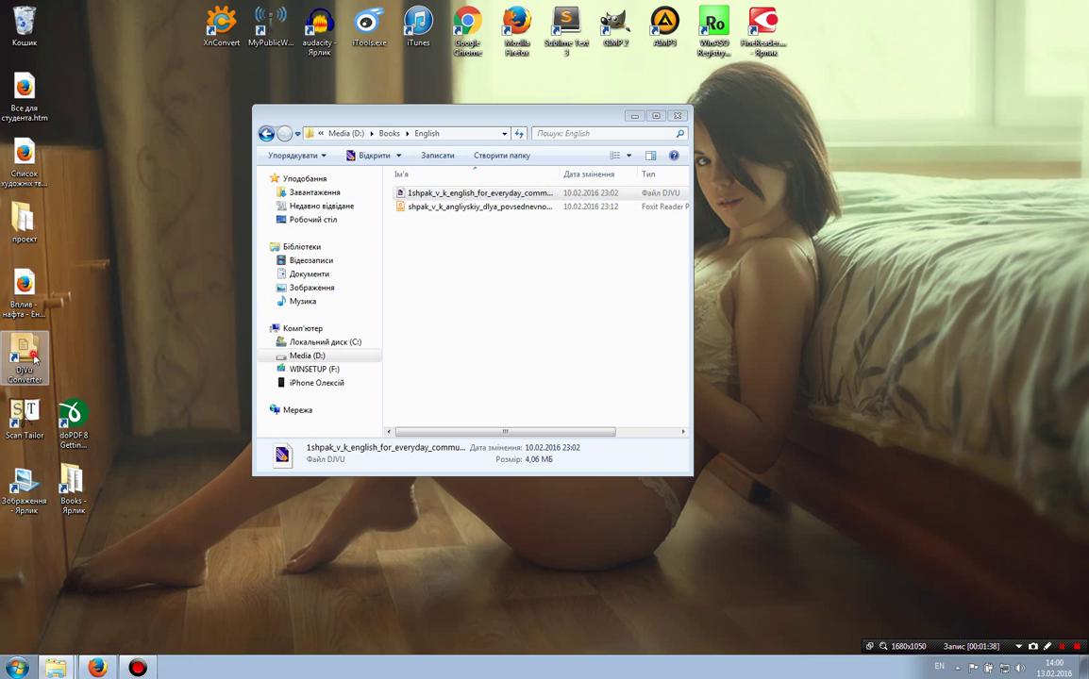
pyautogui.click(31, 413)
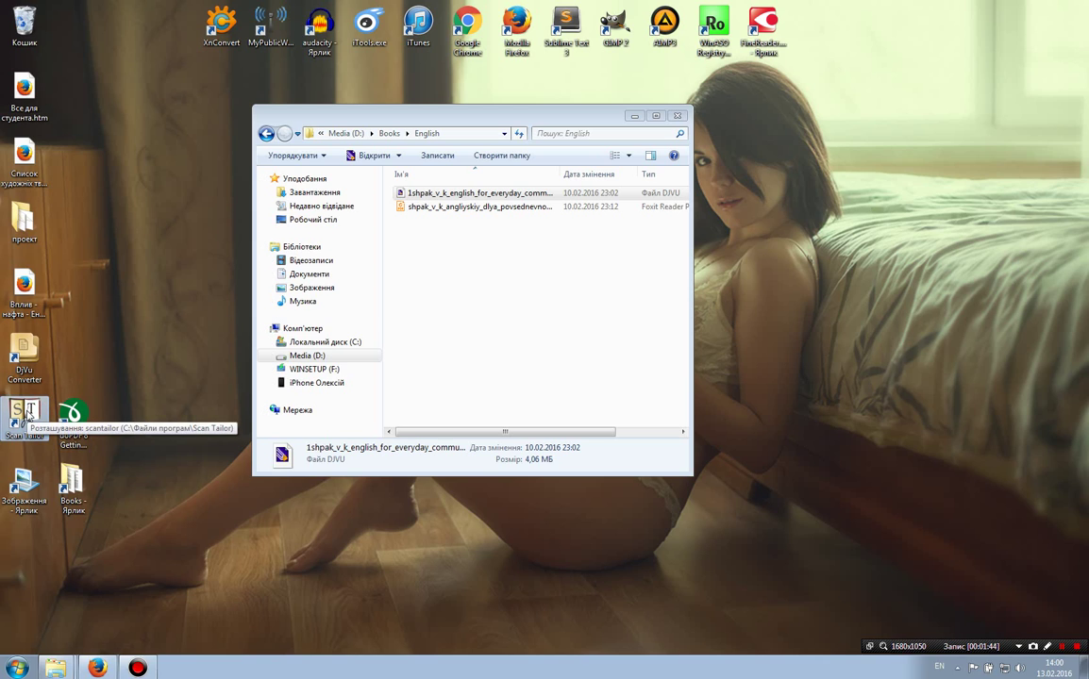
pyautogui.doubleClick(29, 414)
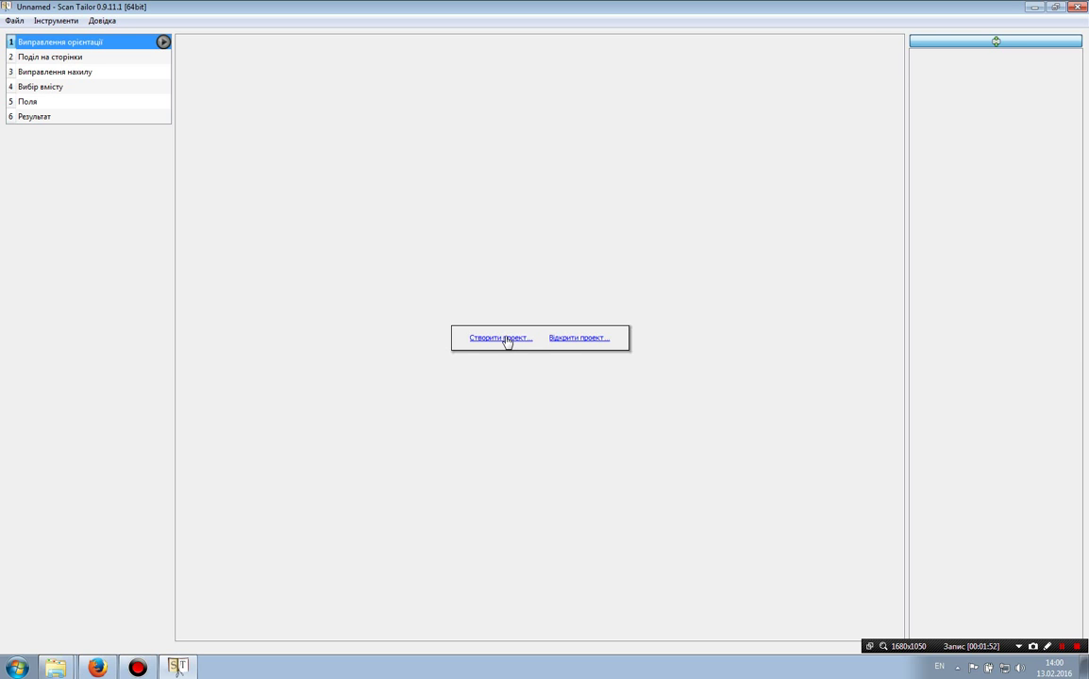
pyautogui.click(566, 340)
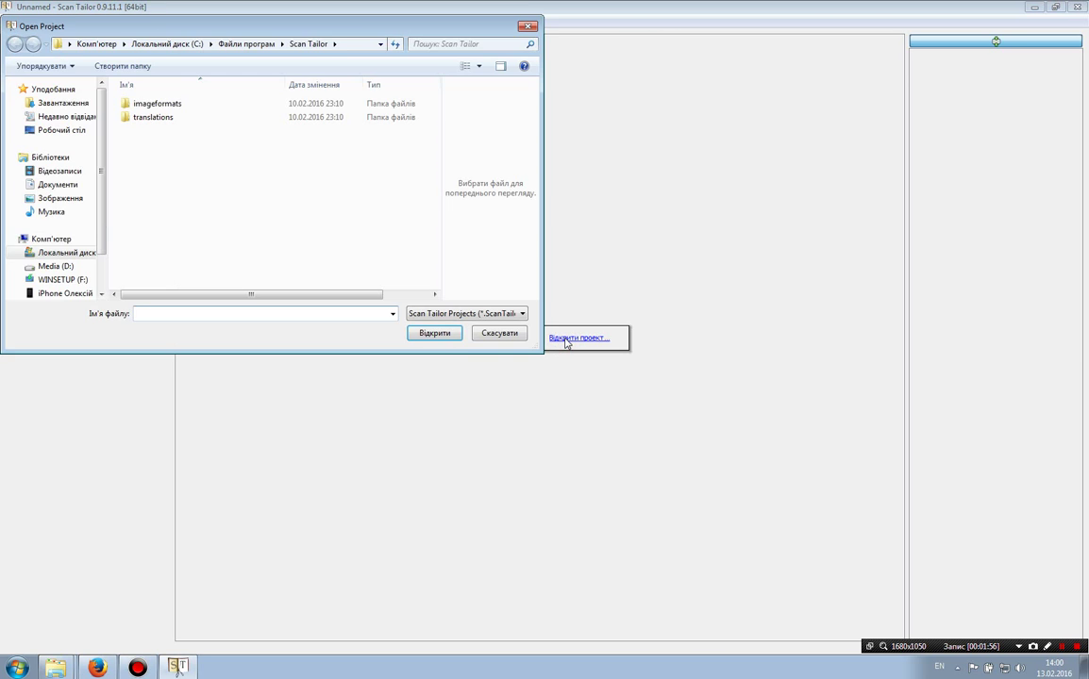
pyautogui.click(528, 27)
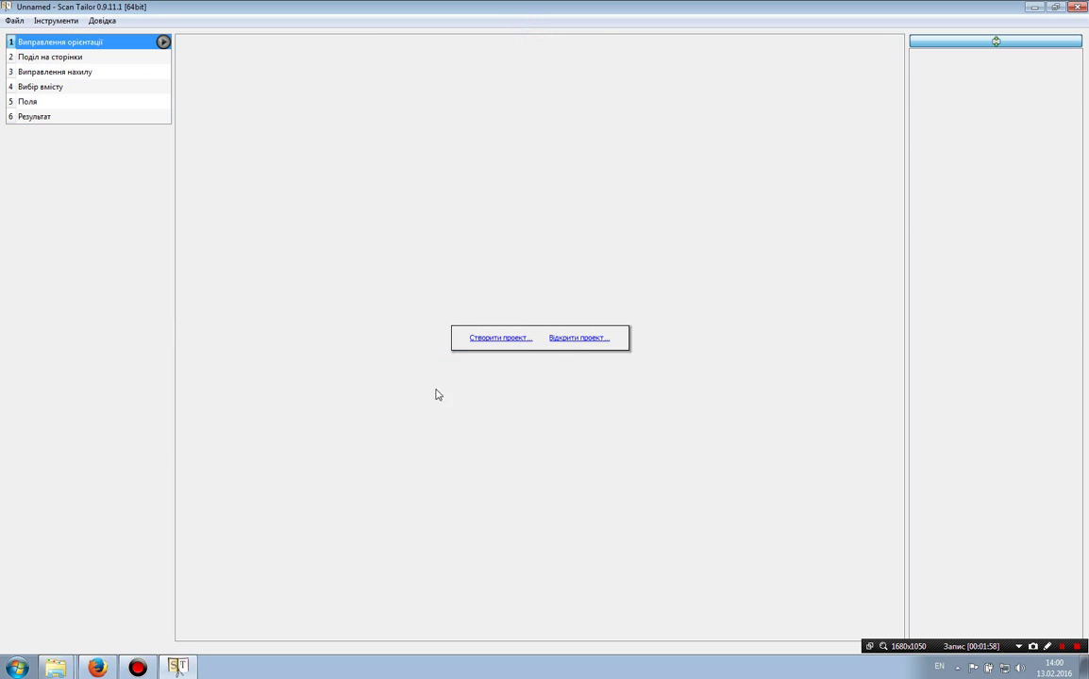
# Start a new project with the book folder in Pictures as the source directory.
pyautogui.click(491, 340)
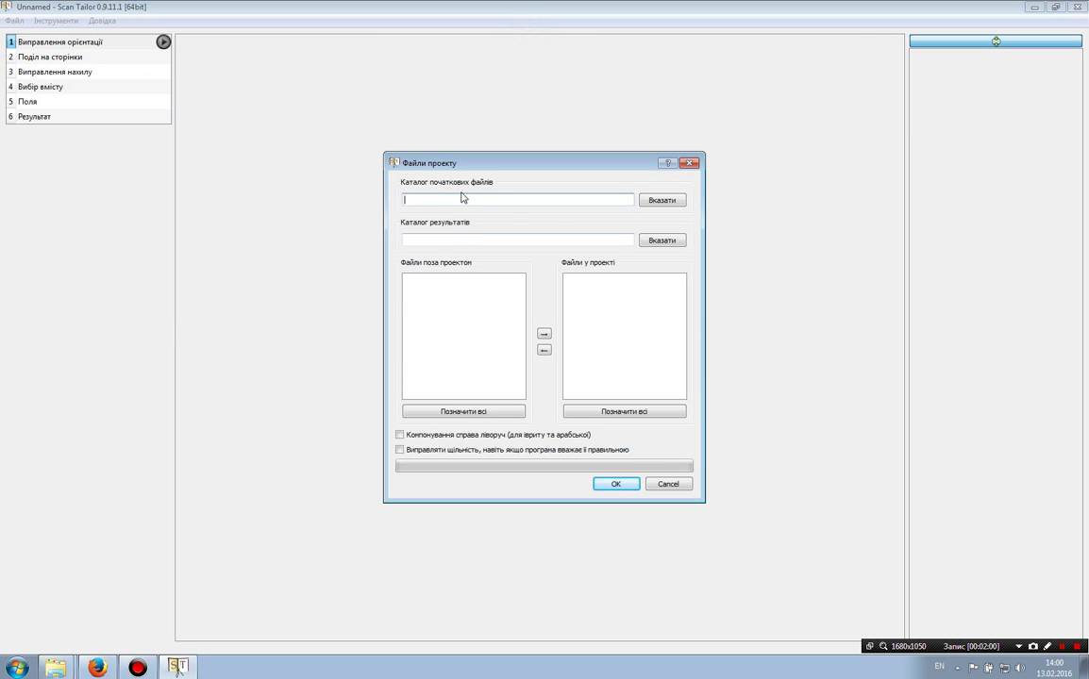
pyautogui.click(662, 200)
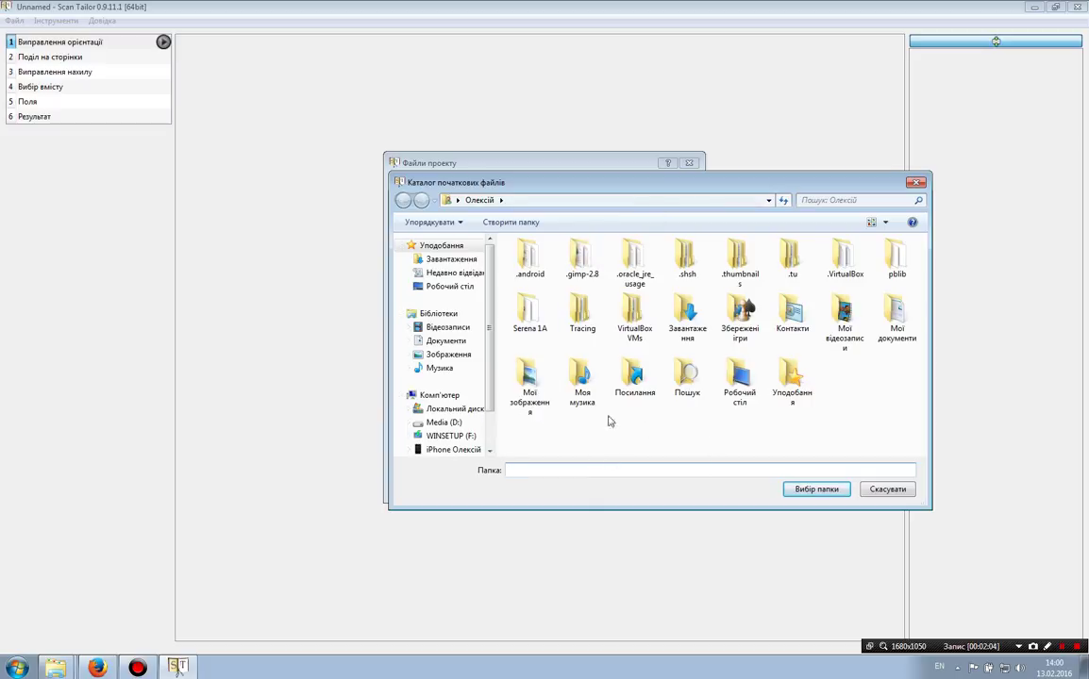
pyautogui.doubleClick(529, 378)
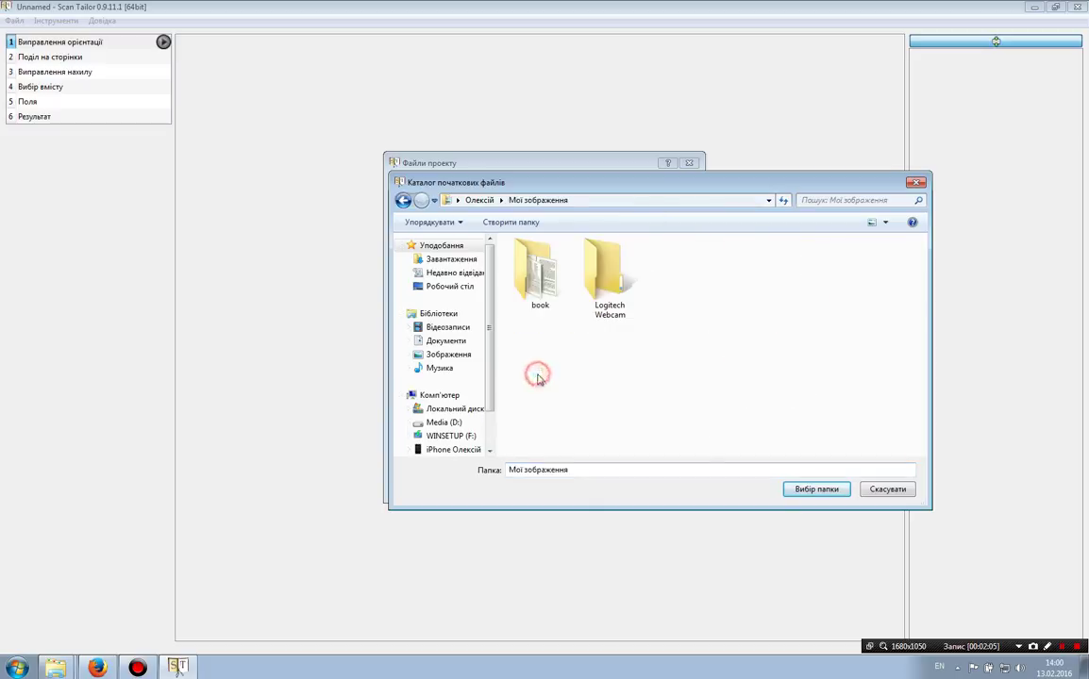
pyautogui.doubleClick(540, 279)
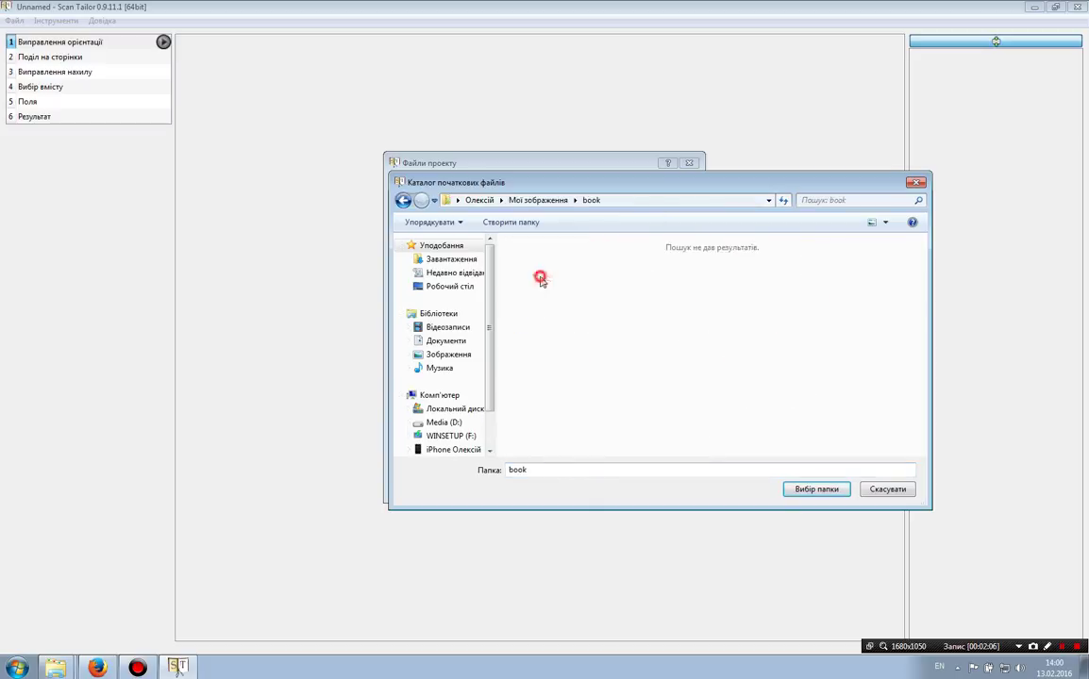
pyautogui.click(810, 491)
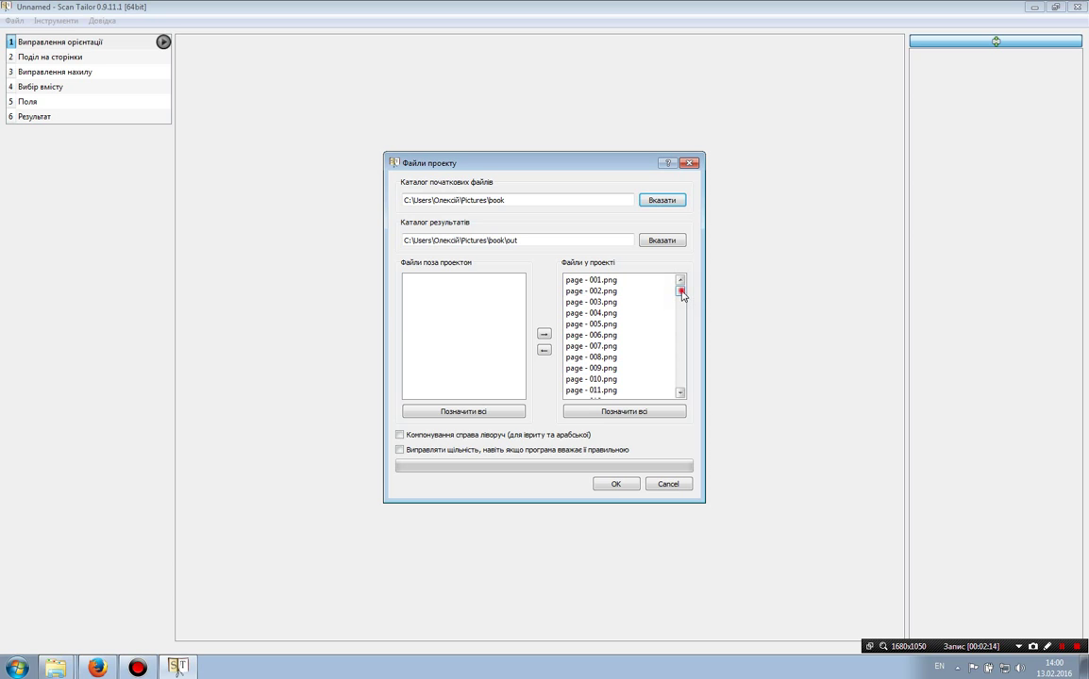
# Check the project's list of page images and create the project with the default output directory.
pyautogui.moveTo(683, 295); pyautogui.dragTo(692, 255)
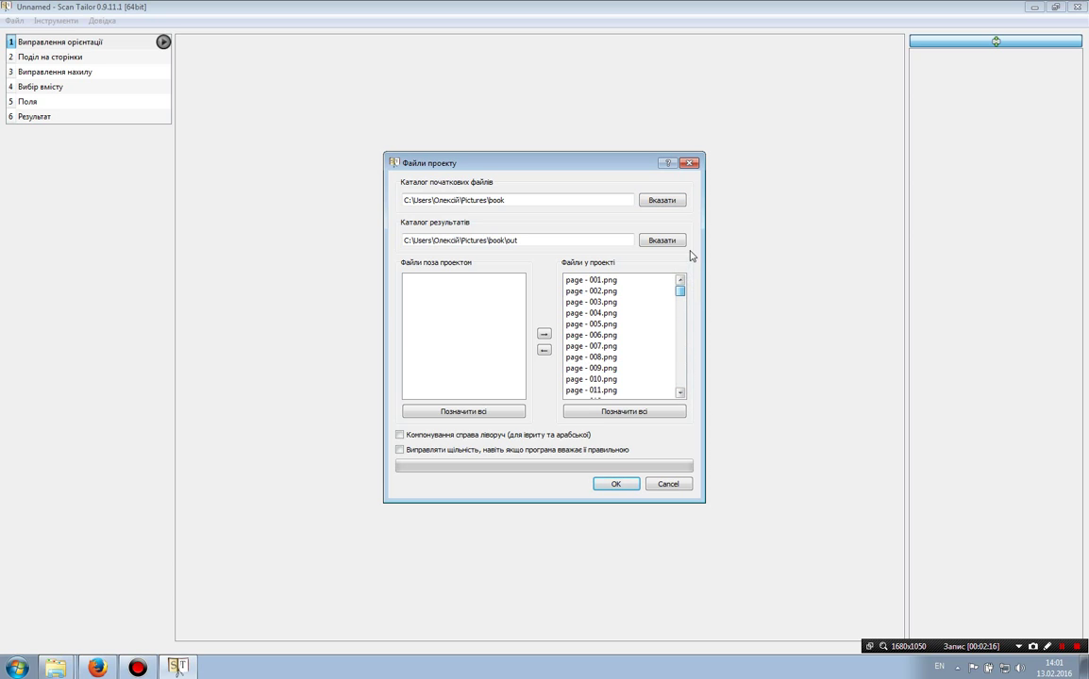
pyautogui.click(600, 280)
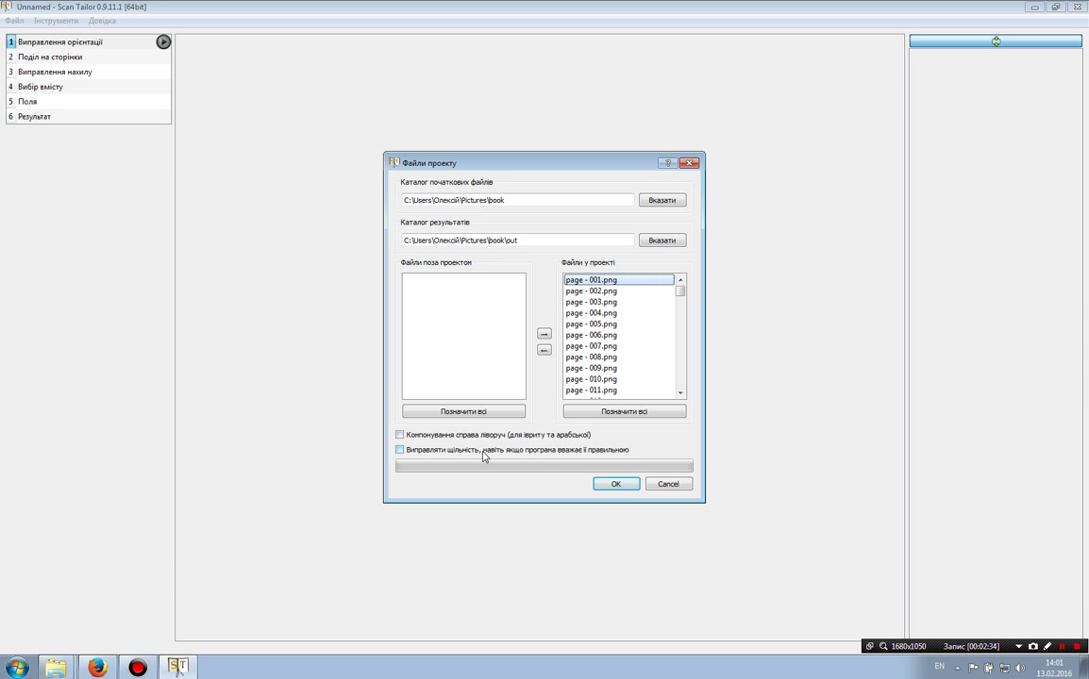
pyautogui.click(614, 485)
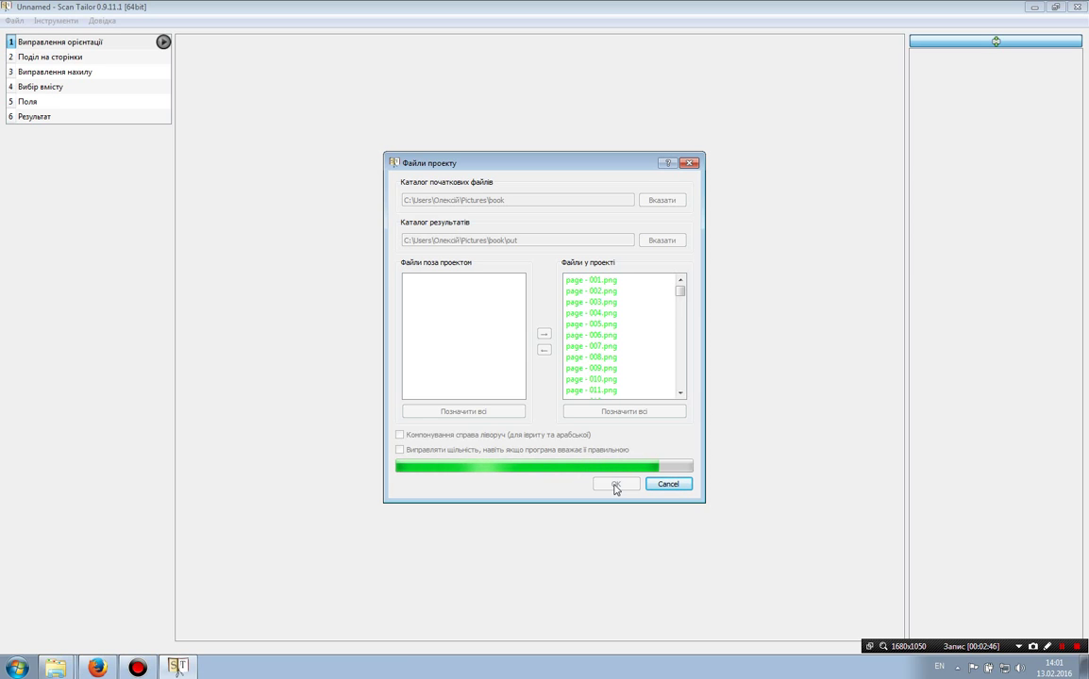
pyautogui.click(615, 487)
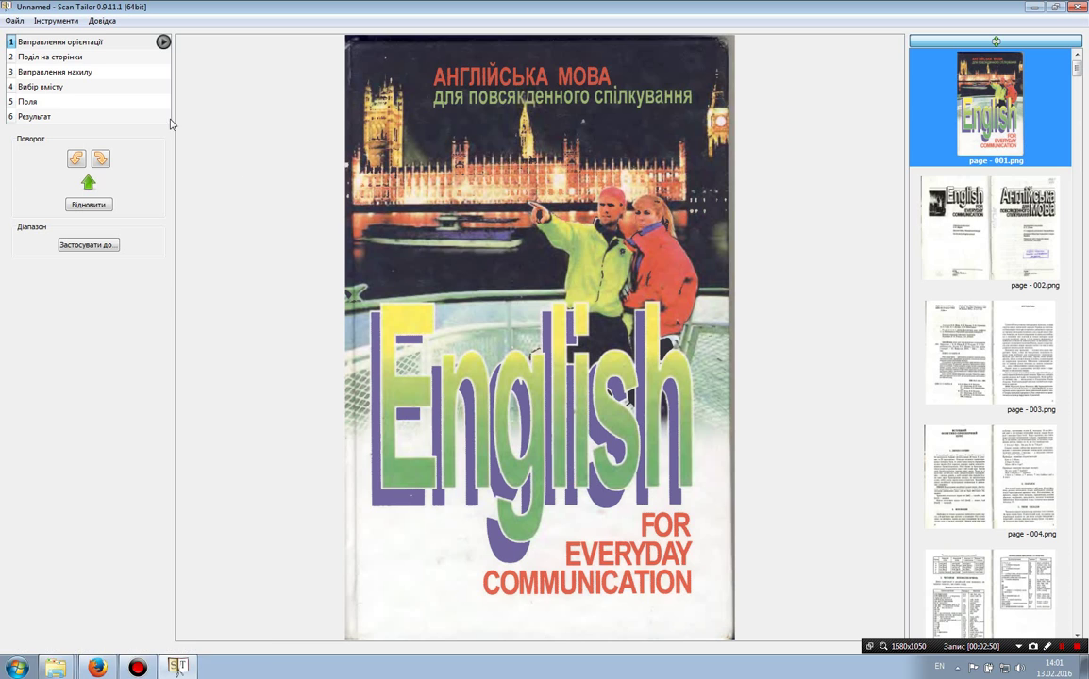
# Select page - 002.png and apply the Split Pages stage with automatic detection.
pyautogui.click(981, 231)
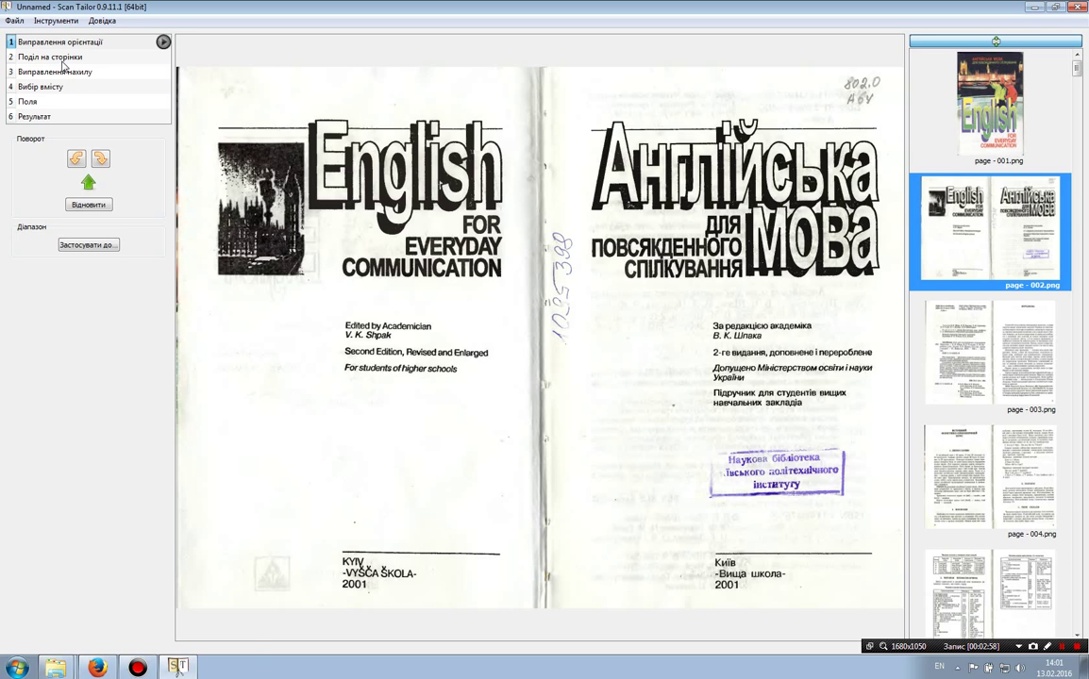
pyautogui.moveTo(1076, 71); pyautogui.dragTo(1078, 607)
pyautogui.click(53, 56)
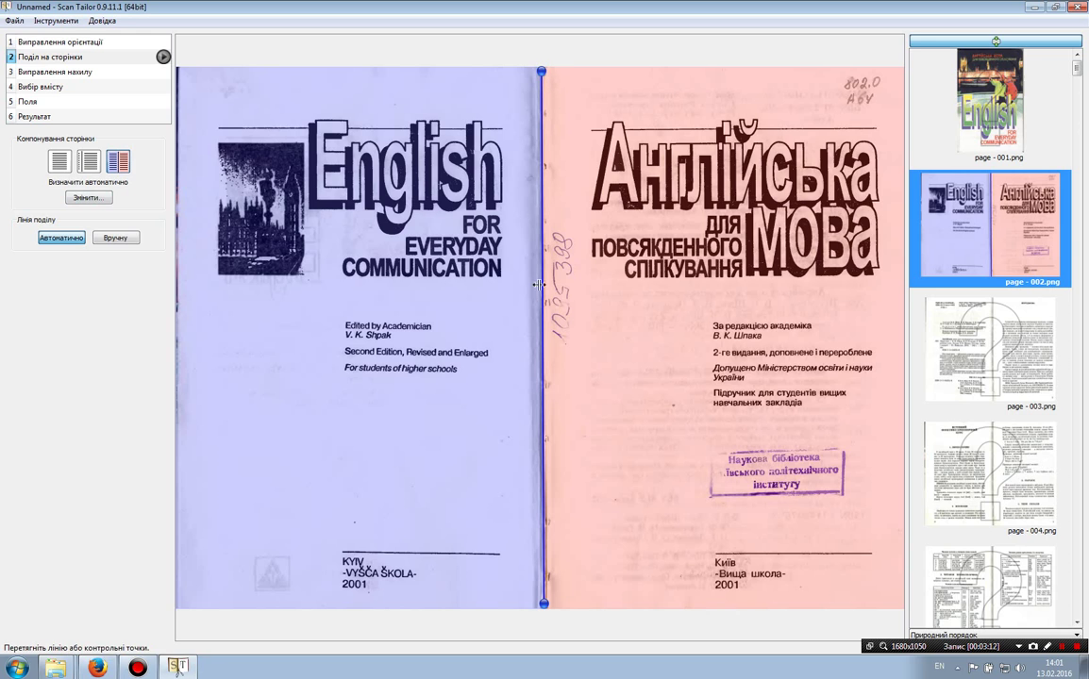
# Split the spreads page - 003.png and page - 044.png automatically and inspect their dividing lines.
pyautogui.click(991, 341)
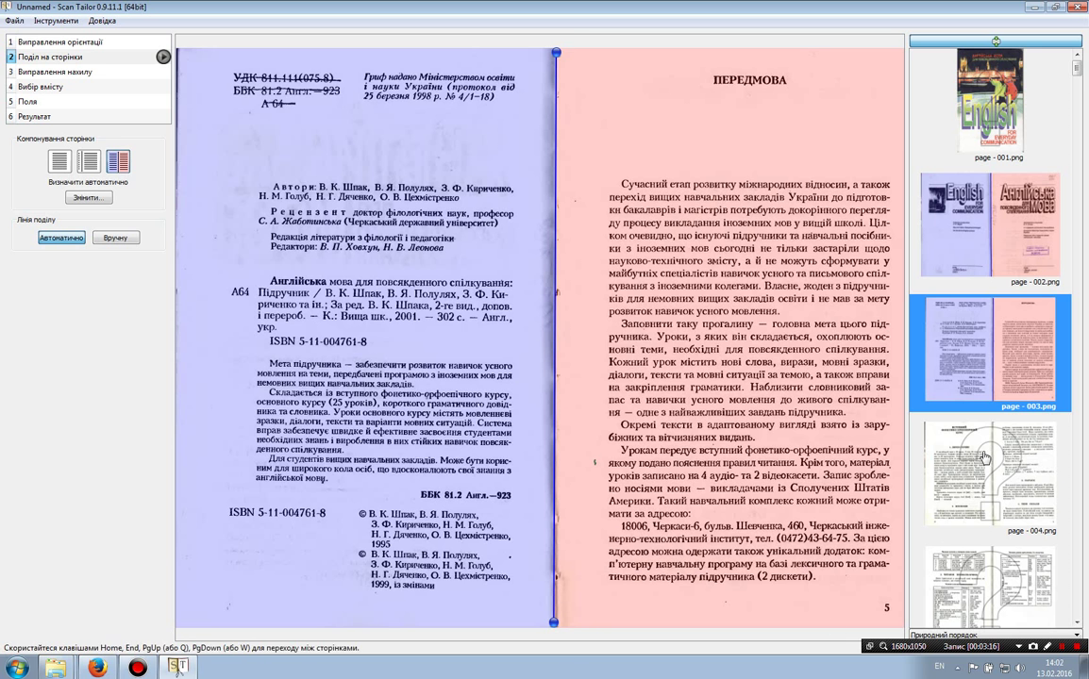
pyautogui.moveTo(1077, 68); pyautogui.dragTo(1075, 232)
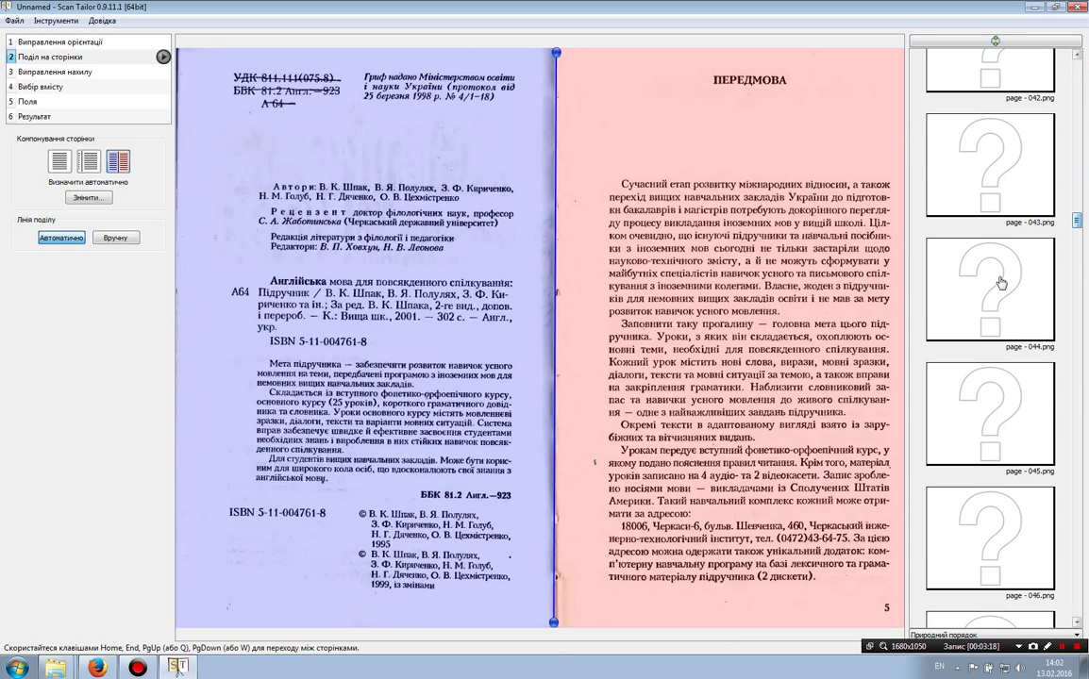
pyautogui.click(996, 298)
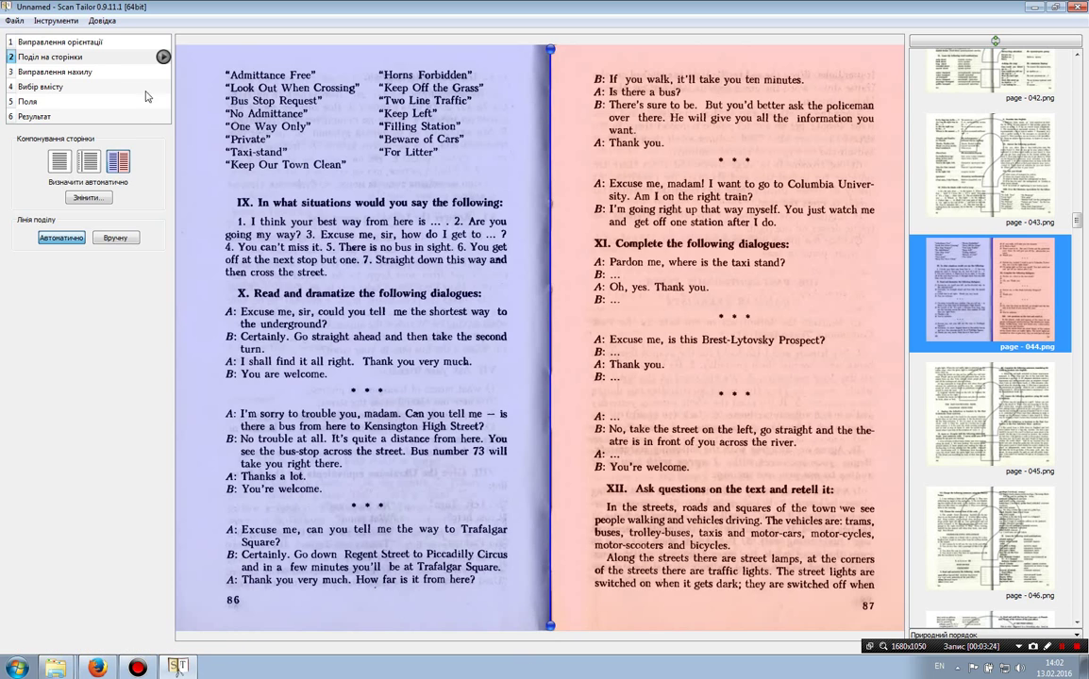
# Apply the automatic Deskew stage to the left half of page - 044.png.
pyautogui.click(72, 73)
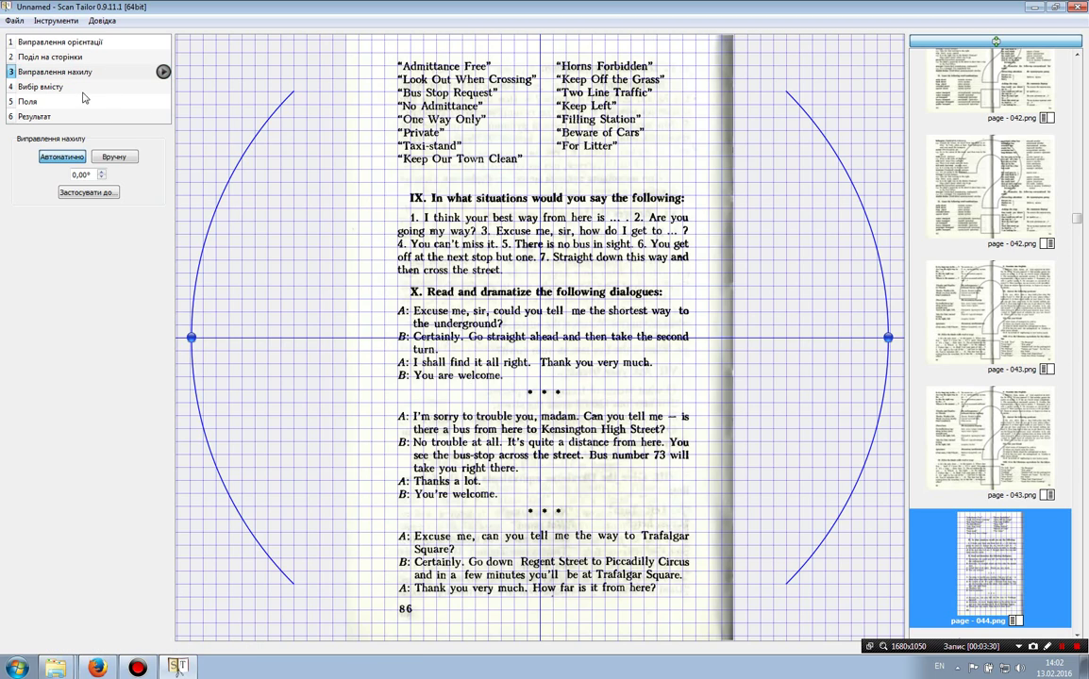
# Apply automatic Select Content to the left half of page - 044.png, the right half of page - 047.png and the left half of page - 048.png.
pyautogui.click(66, 88)
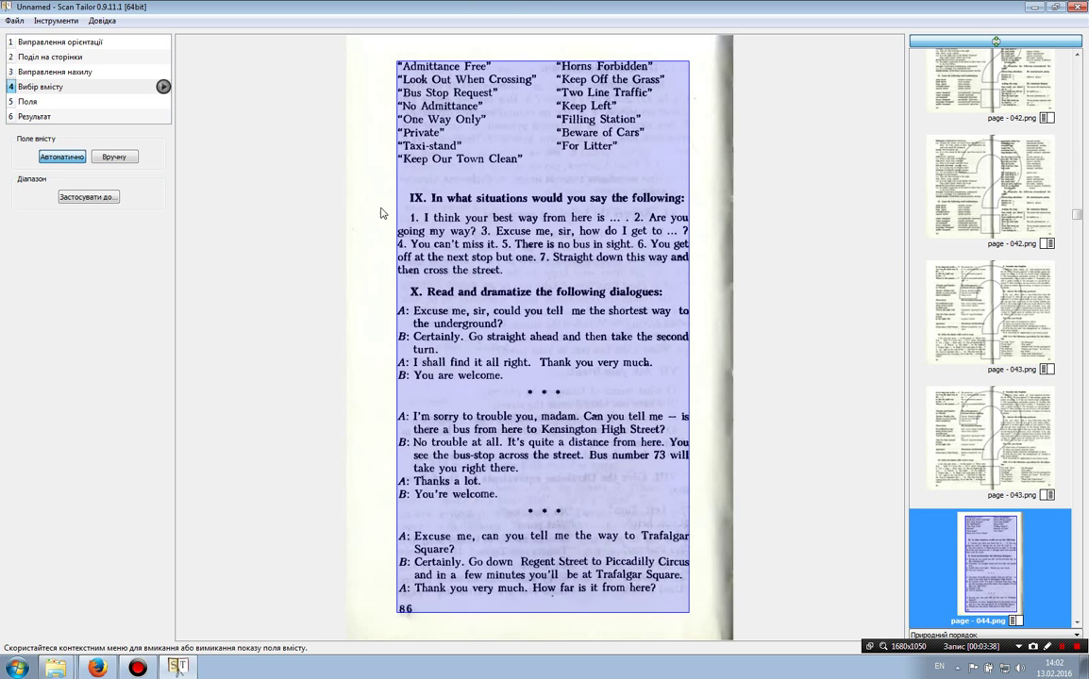
pyautogui.scroll(-8, 1029, 435)
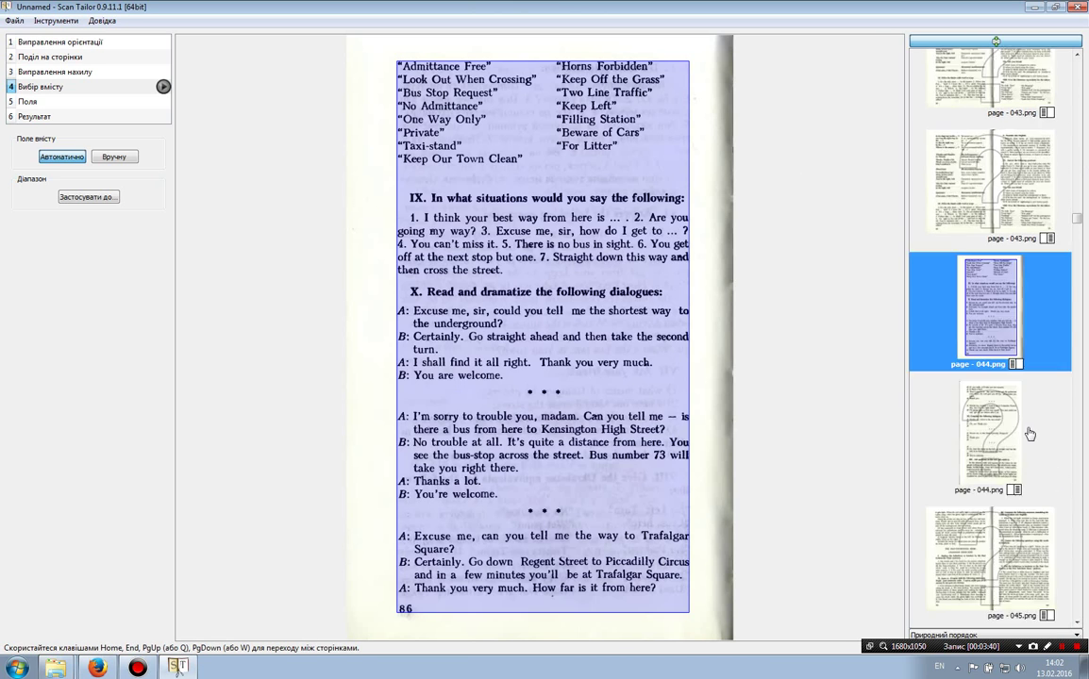
pyautogui.click(992, 387)
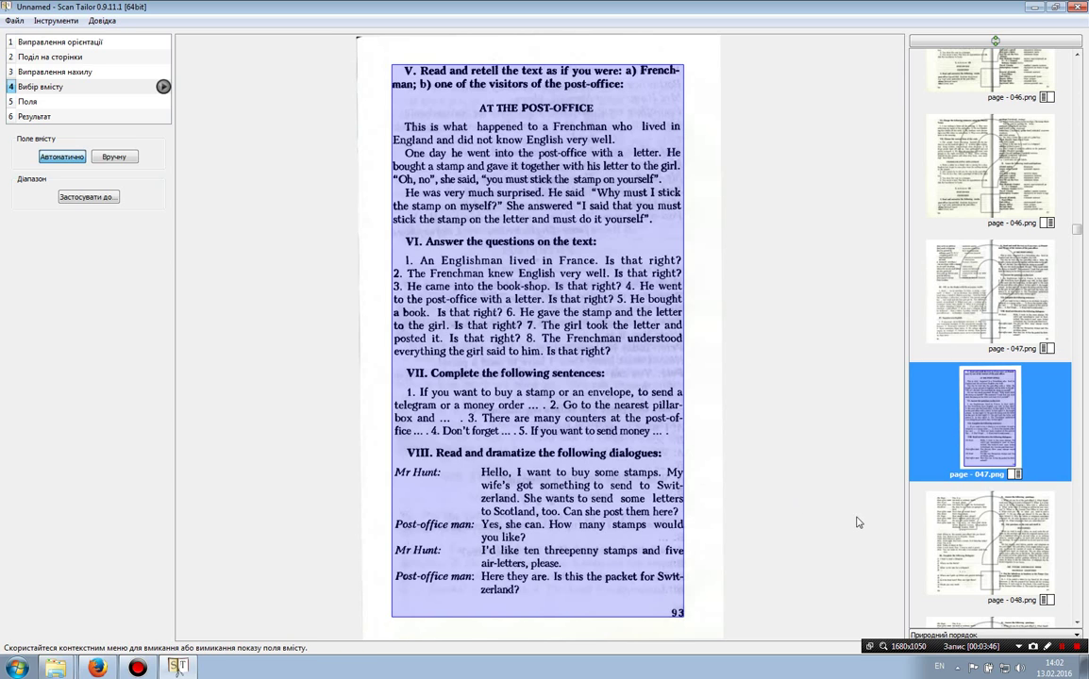
pyautogui.press('pagedown')
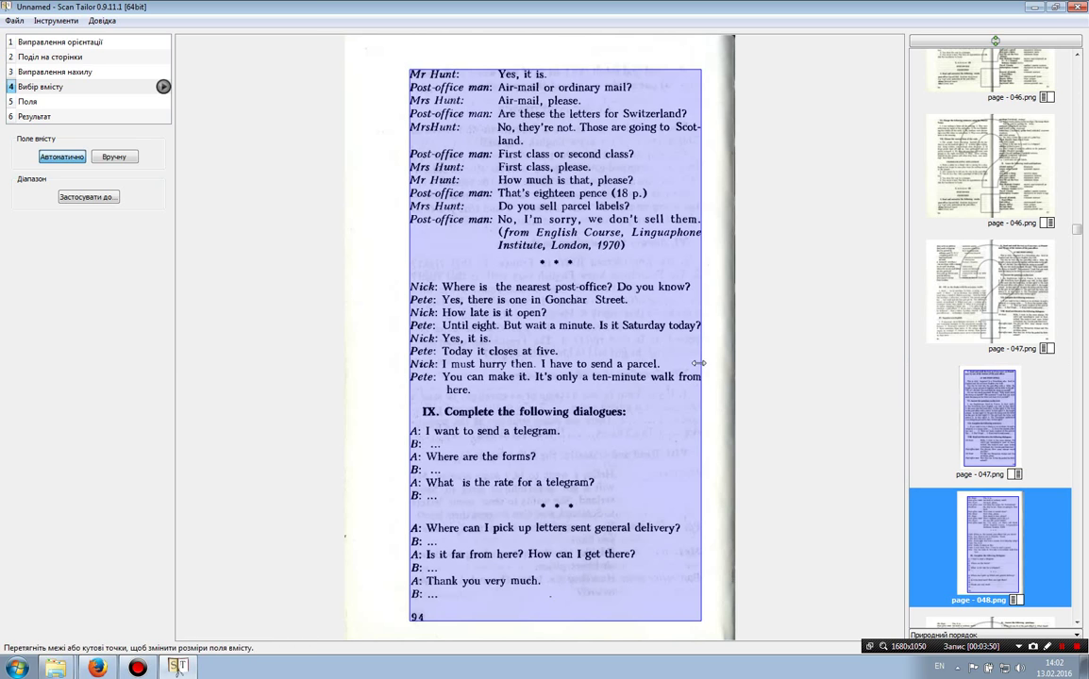
# Detect the content areas automatically on both halves of page - 151.png near the end of the book.
pyautogui.moveTo(1078, 234); pyautogui.dragTo(1078, 609)
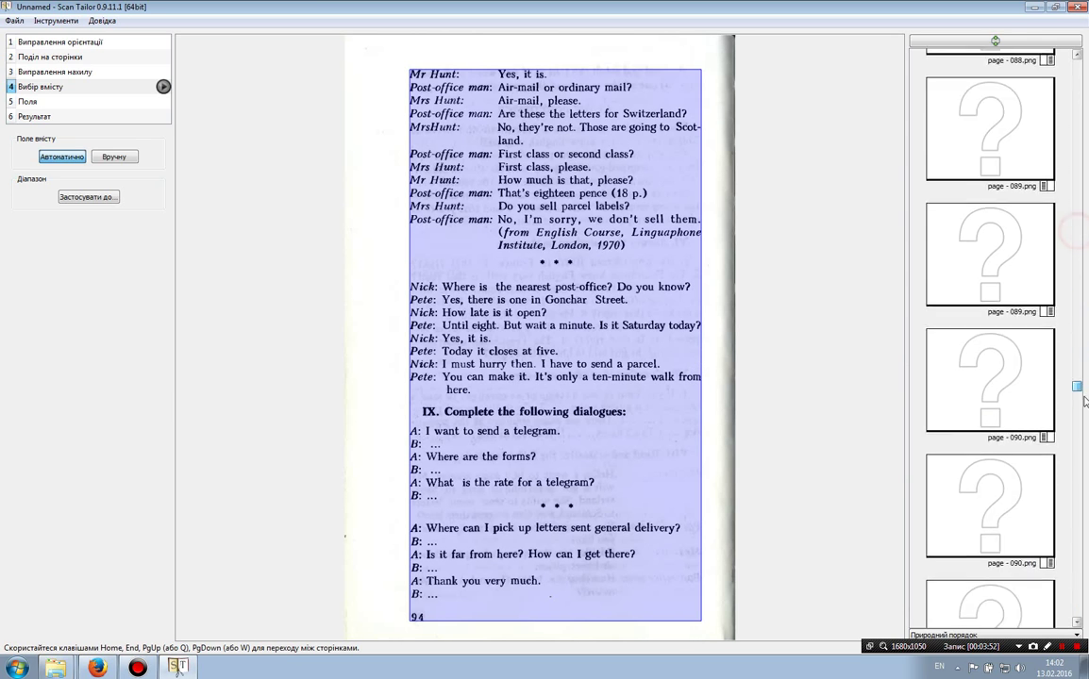
pyautogui.click(970, 459)
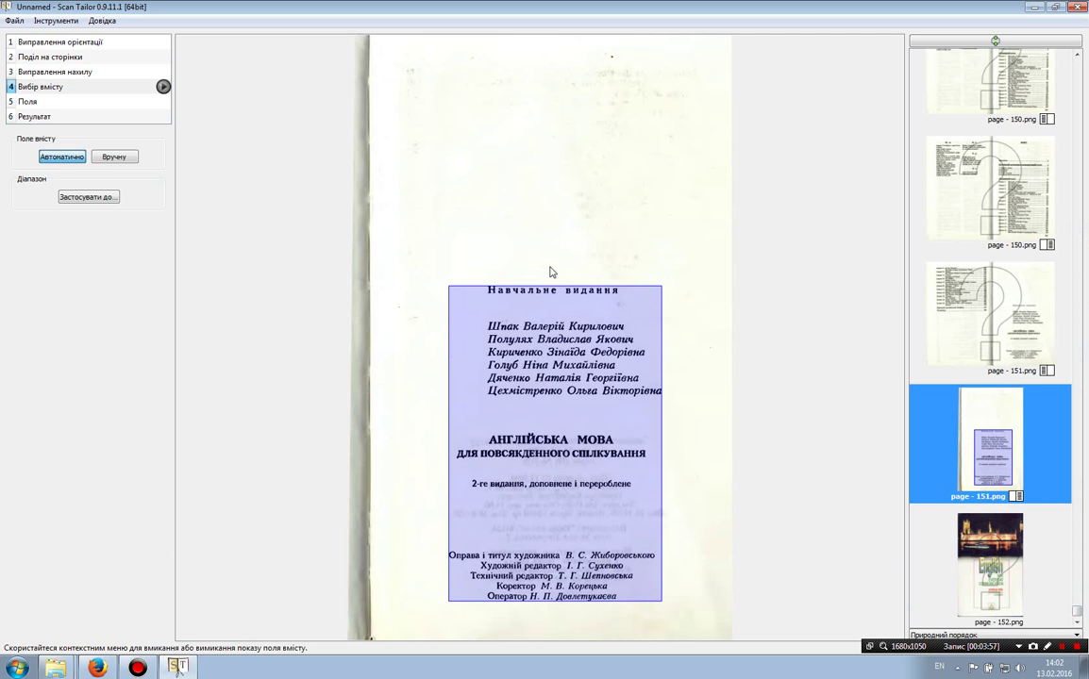
pyautogui.click(969, 350)
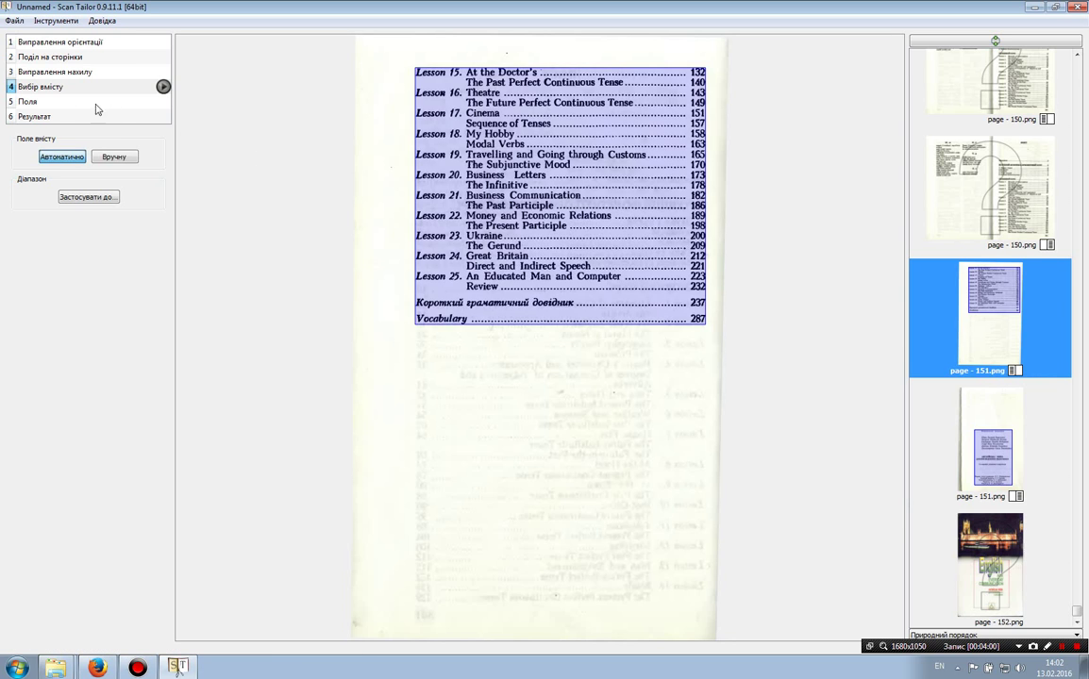
# Apply the Margins stage to the left half of page - 151.png and compare it with the selected content area.
pyautogui.click(38, 101)
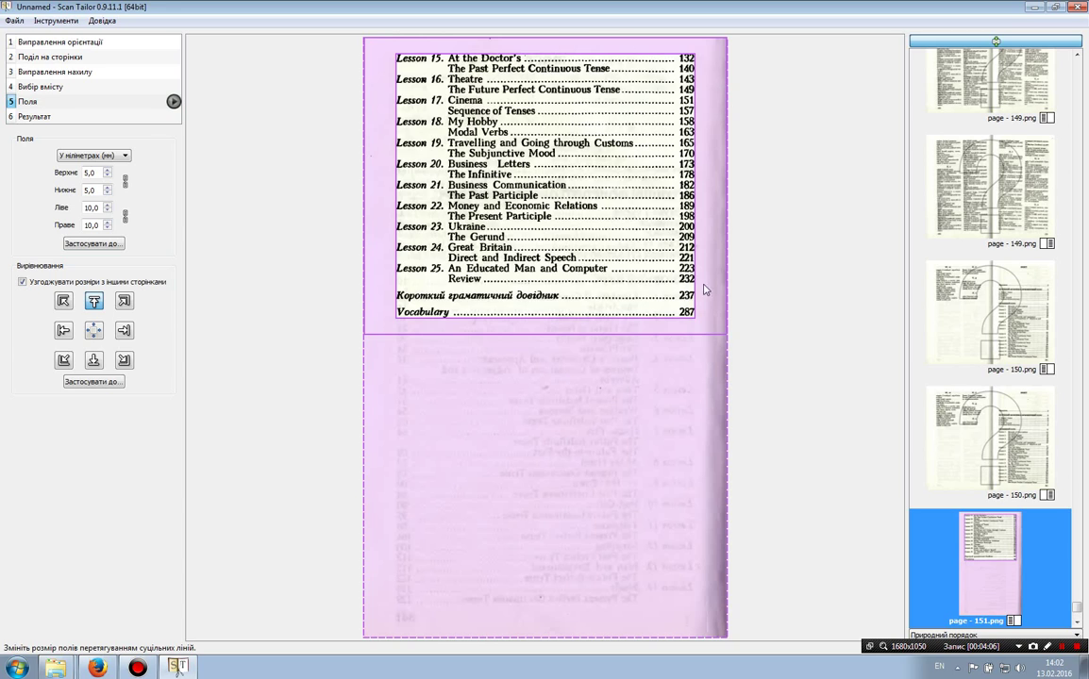
pyautogui.click(42, 88)
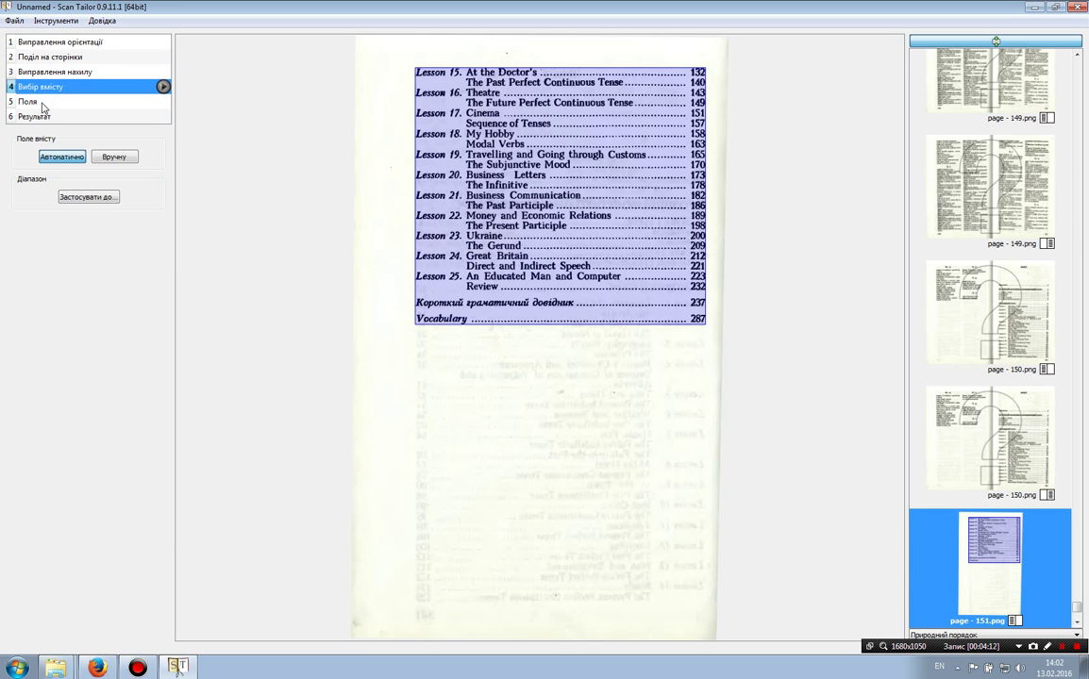
pyautogui.click(38, 104)
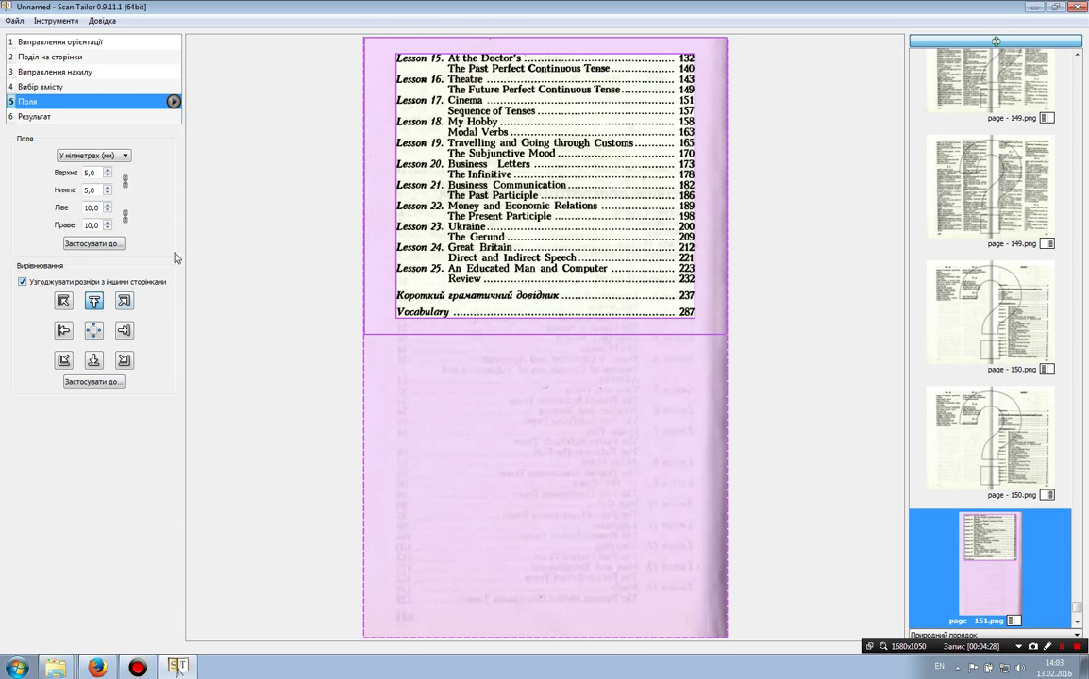
# Try narrower left and right margins, down to 4 mm, on the left half of page - 151.png.
pyautogui.click(108, 212)
pyautogui.click(107, 213)
pyautogui.click(108, 212)
pyautogui.click(107, 212)
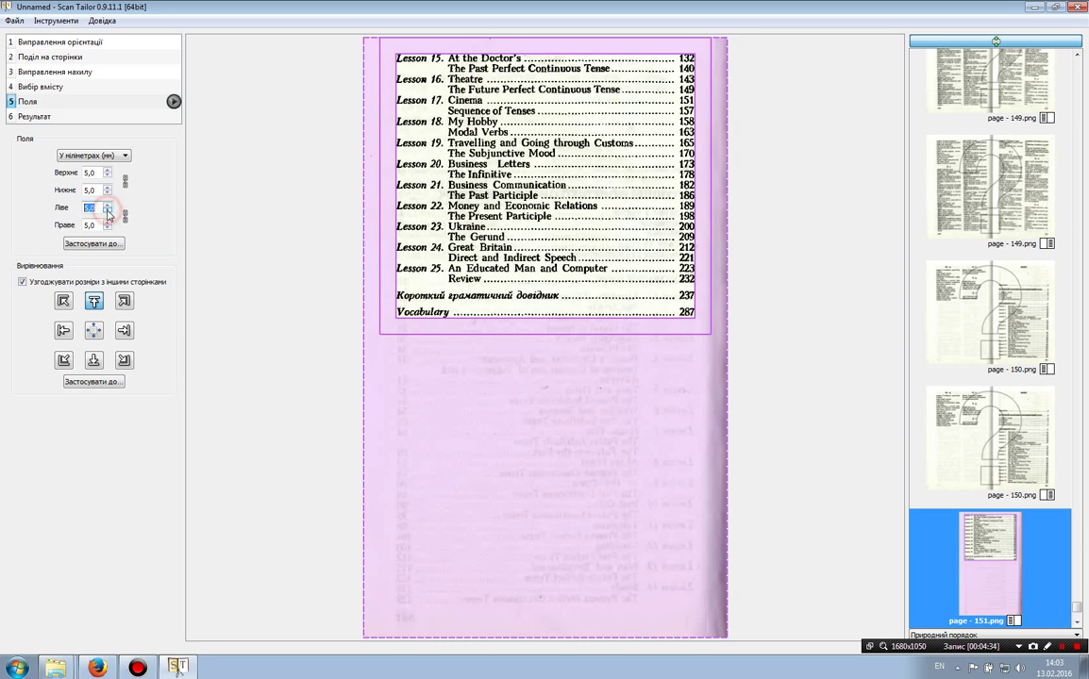
pyautogui.click(108, 213)
pyautogui.click(108, 212)
pyautogui.click(107, 212)
pyautogui.click(108, 212)
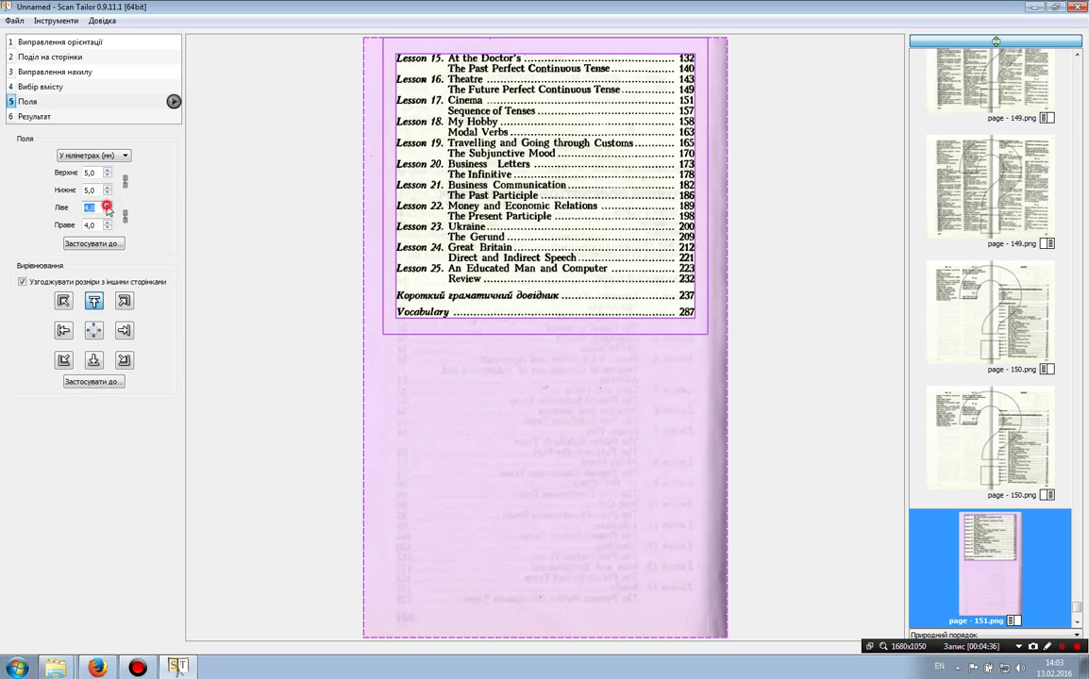
pyautogui.click(108, 205)
# Set the left and right margins of the right half of page - 150.png to 5 mm.
pyautogui.click(974, 444)
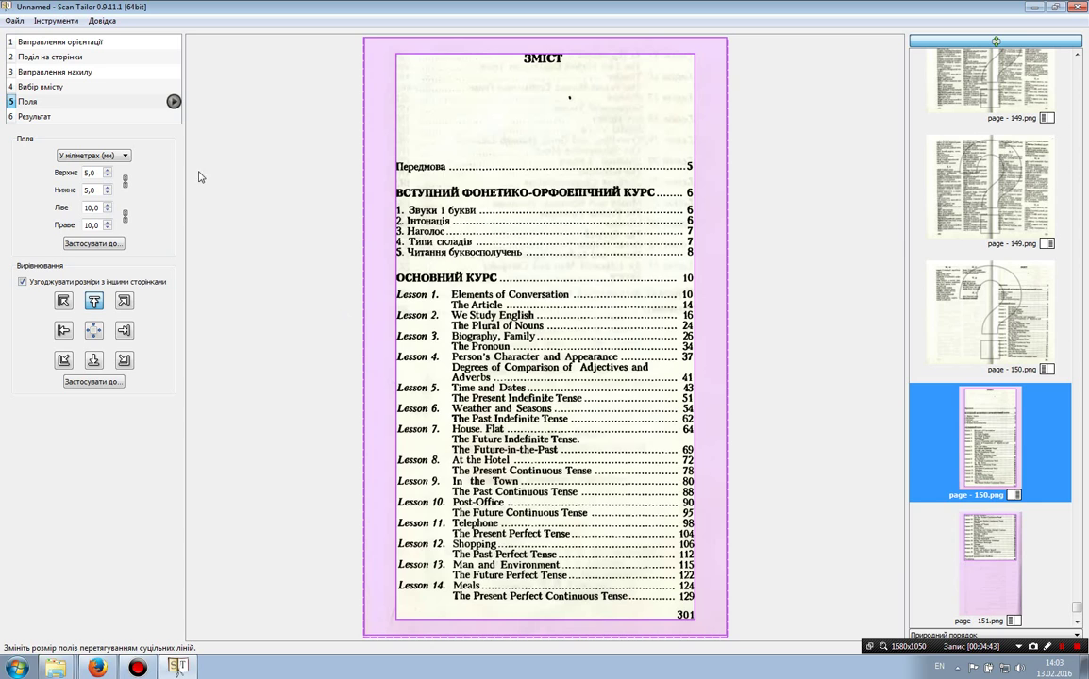
pyautogui.click(107, 206)
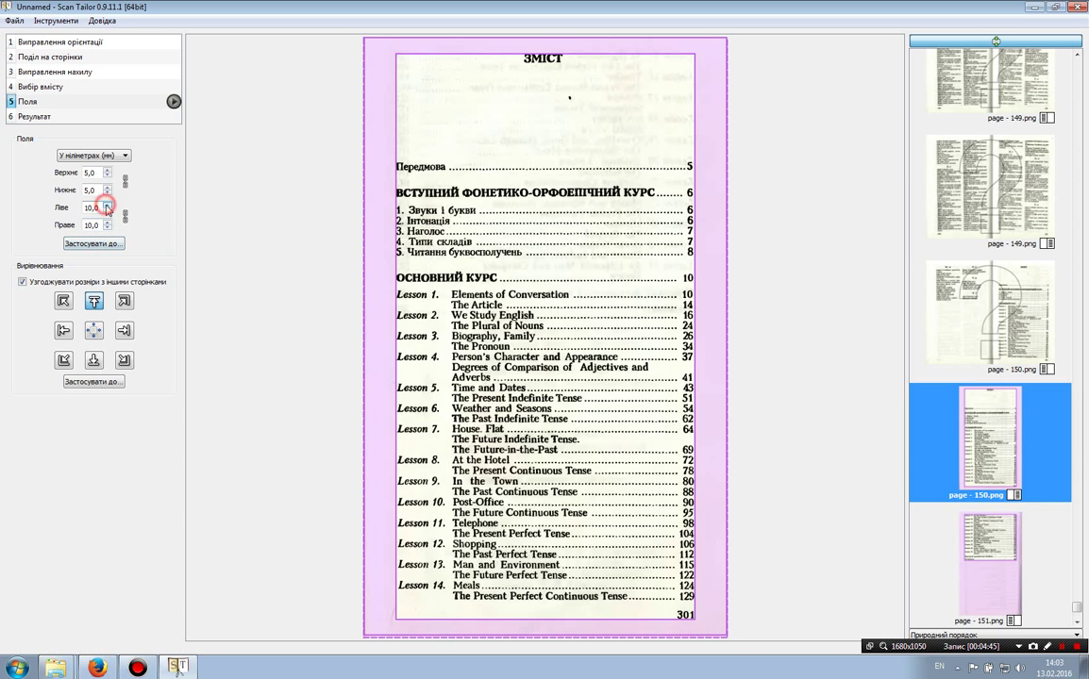
pyautogui.click(108, 212)
pyautogui.click(107, 211)
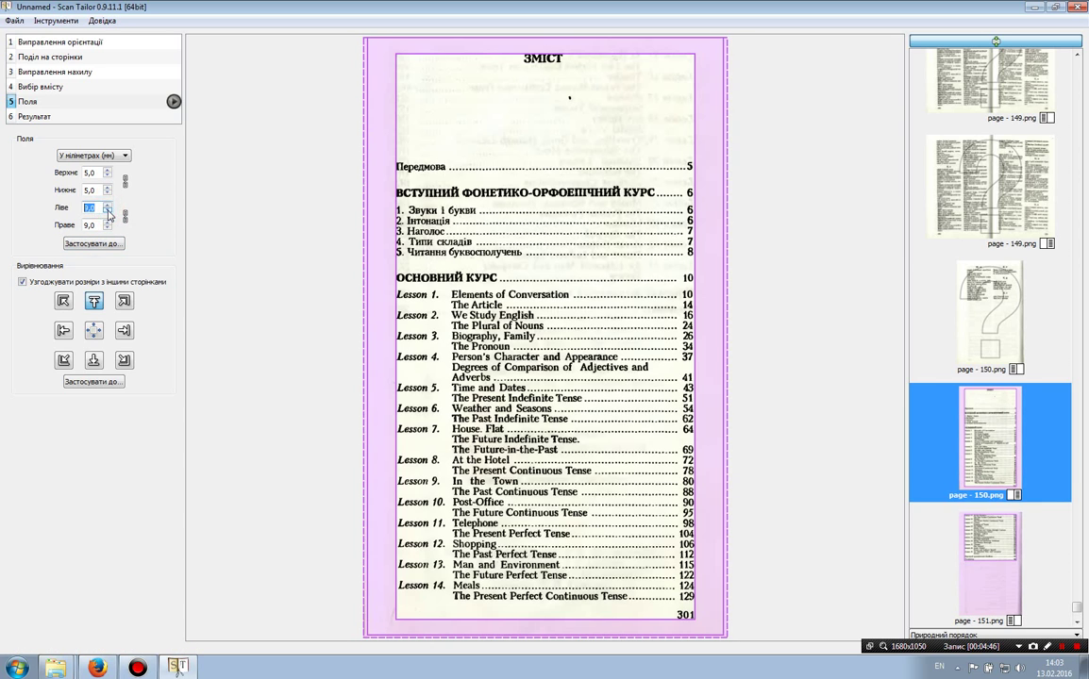
pyautogui.click(108, 211)
pyautogui.click(107, 211)
pyautogui.click(108, 211)
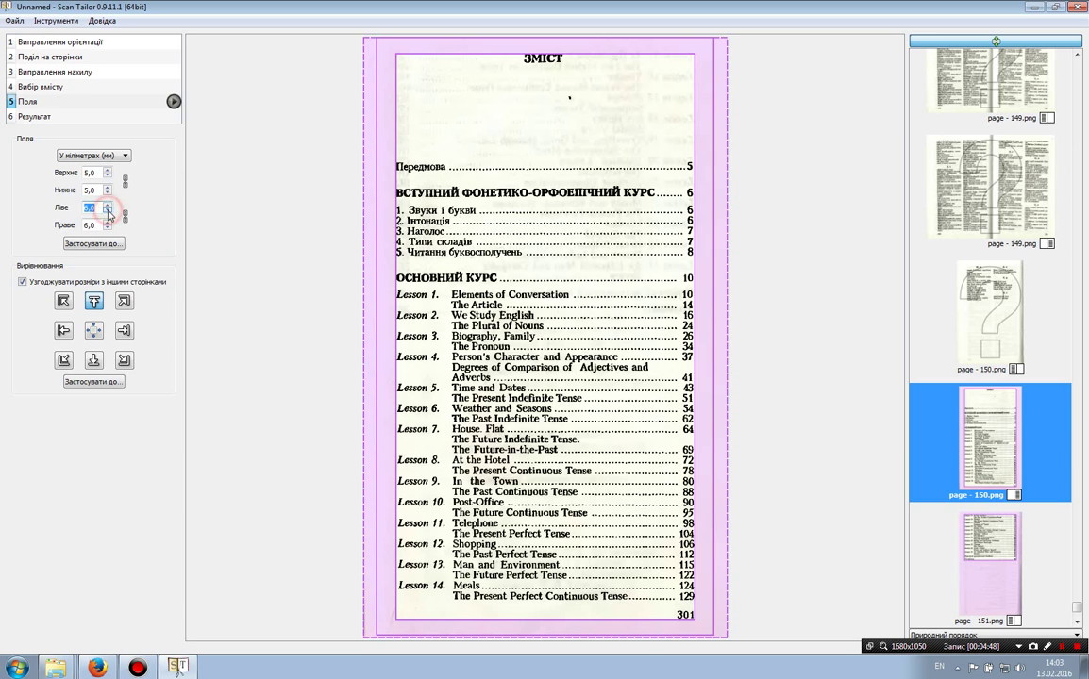
pyautogui.click(107, 212)
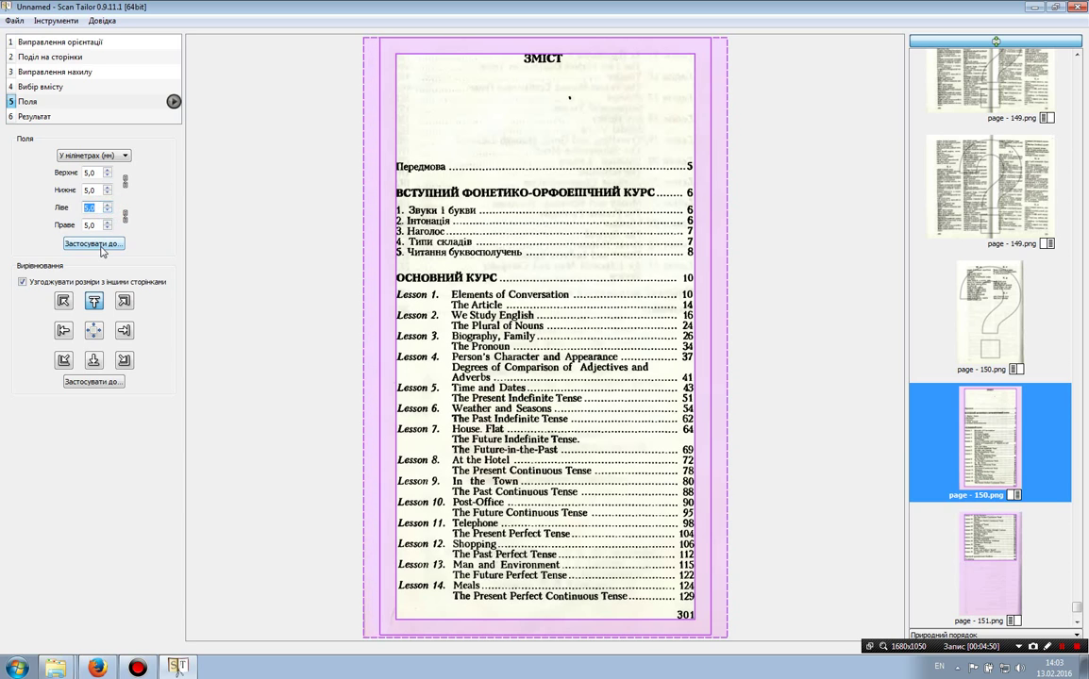
# Apply the current 5 mm margin settings to all pages of the project.
pyautogui.click(102, 248)
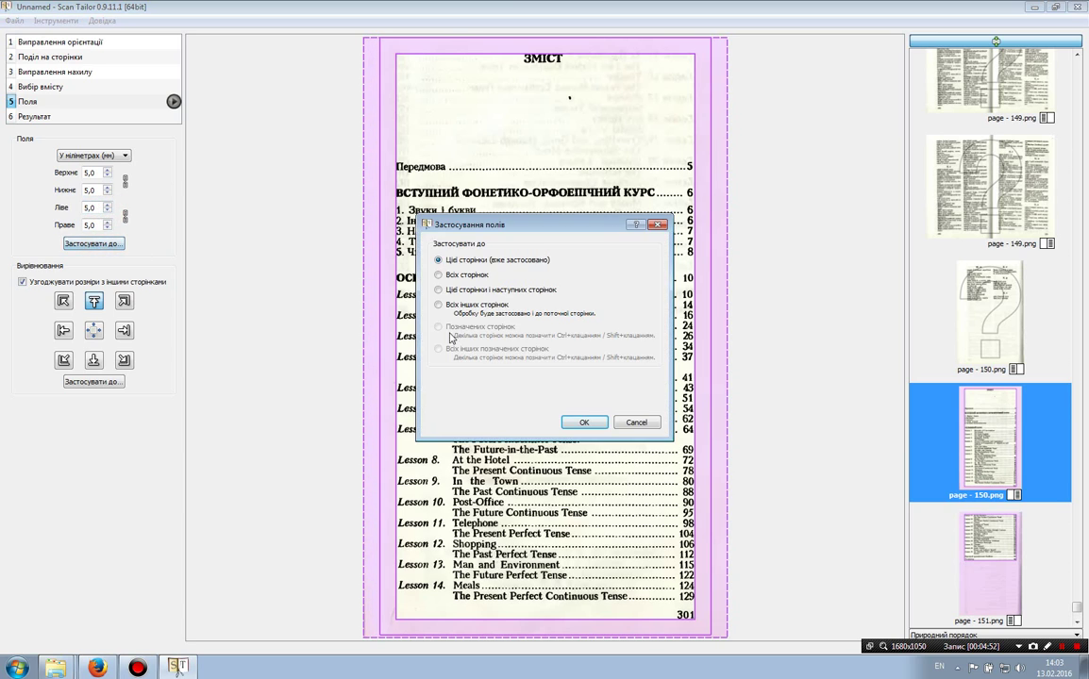
pyautogui.click(443, 275)
pyautogui.click(580, 423)
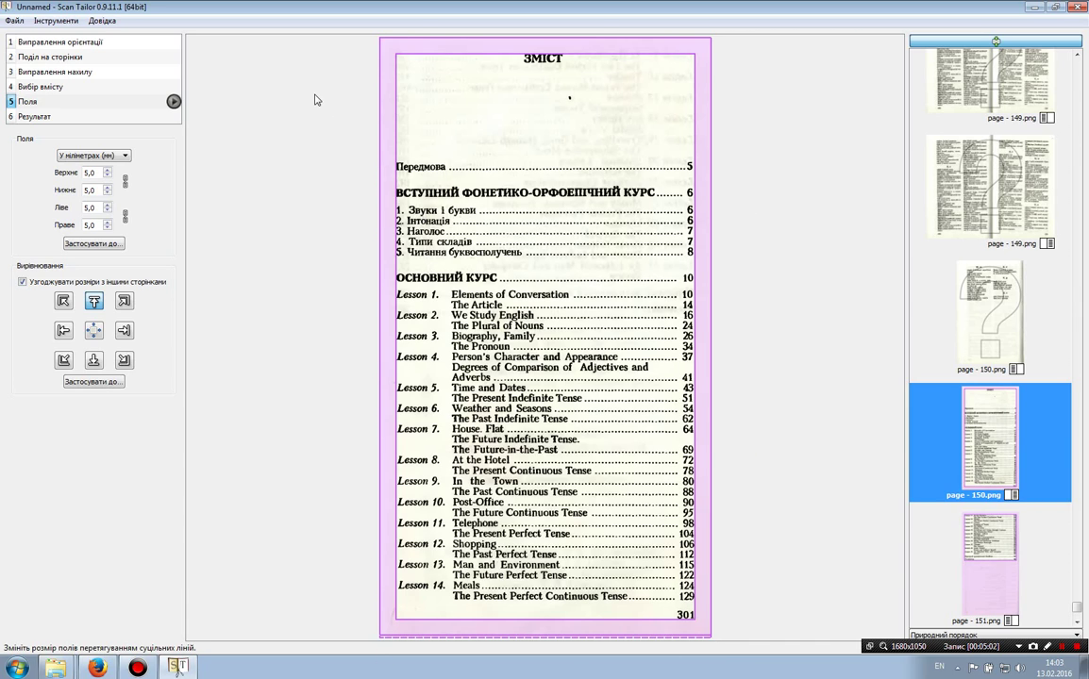
# Try the Output stage, and run the Margins stage on page - 001.png and both halves of page - 002.png.
pyautogui.click(37, 118)
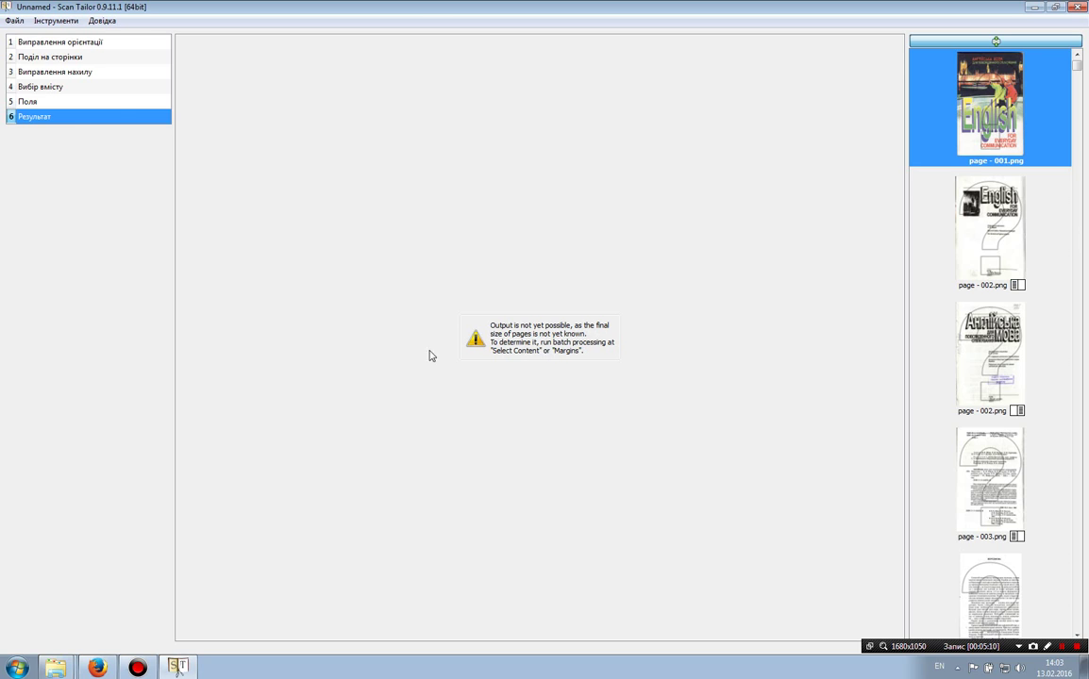
pyautogui.click(68, 98)
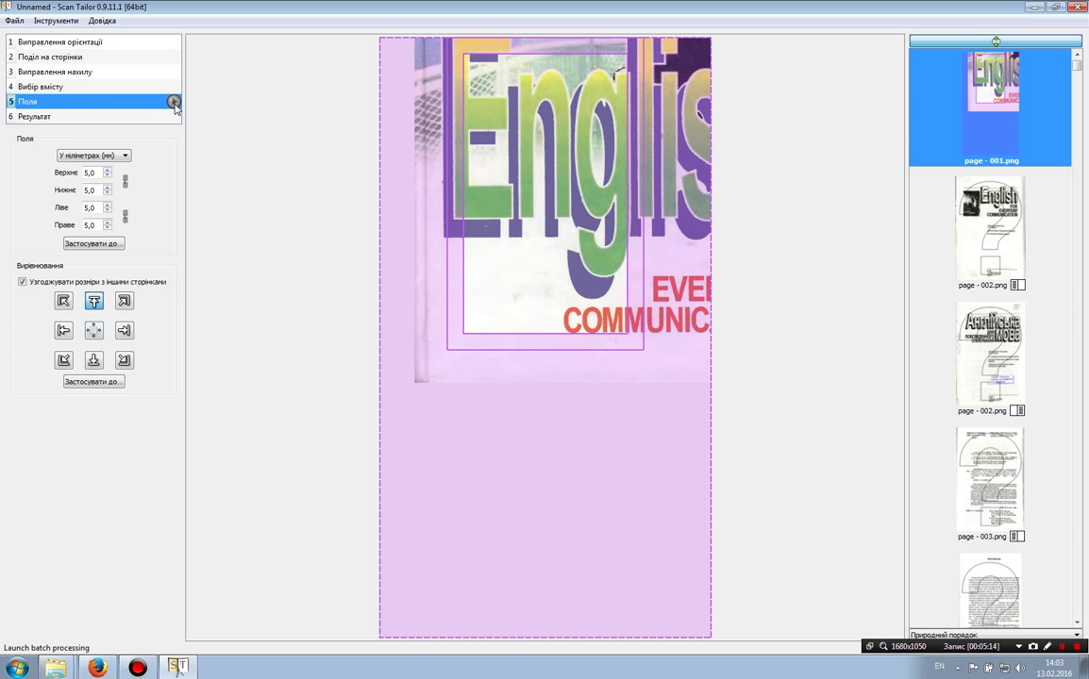
pyautogui.click(983, 221)
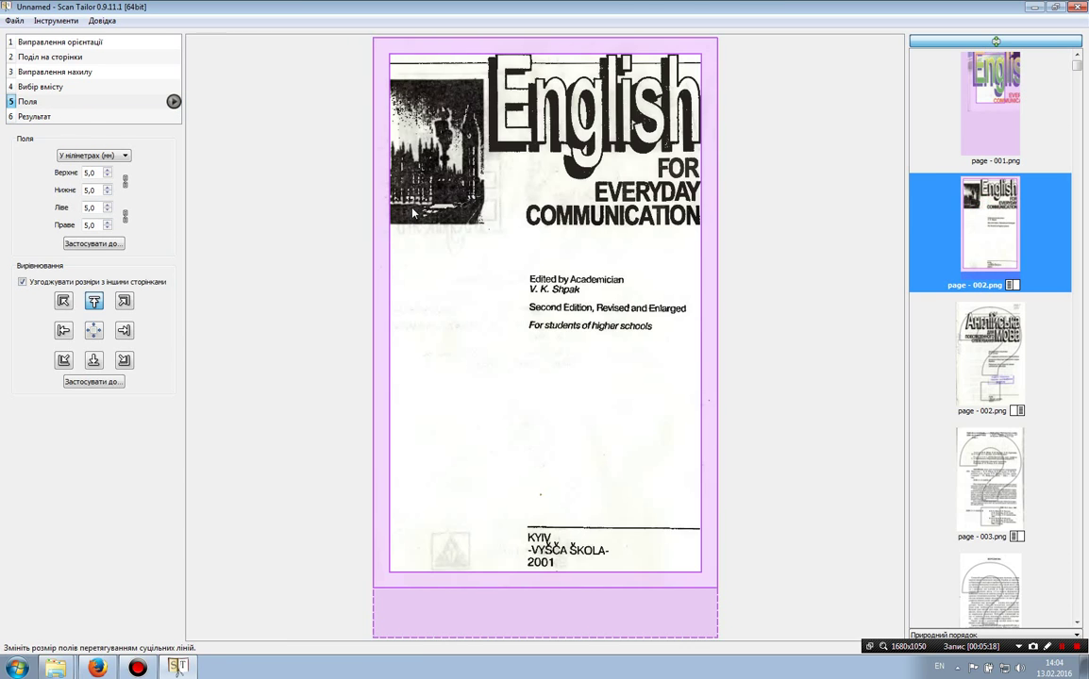
pyautogui.press('pageup')
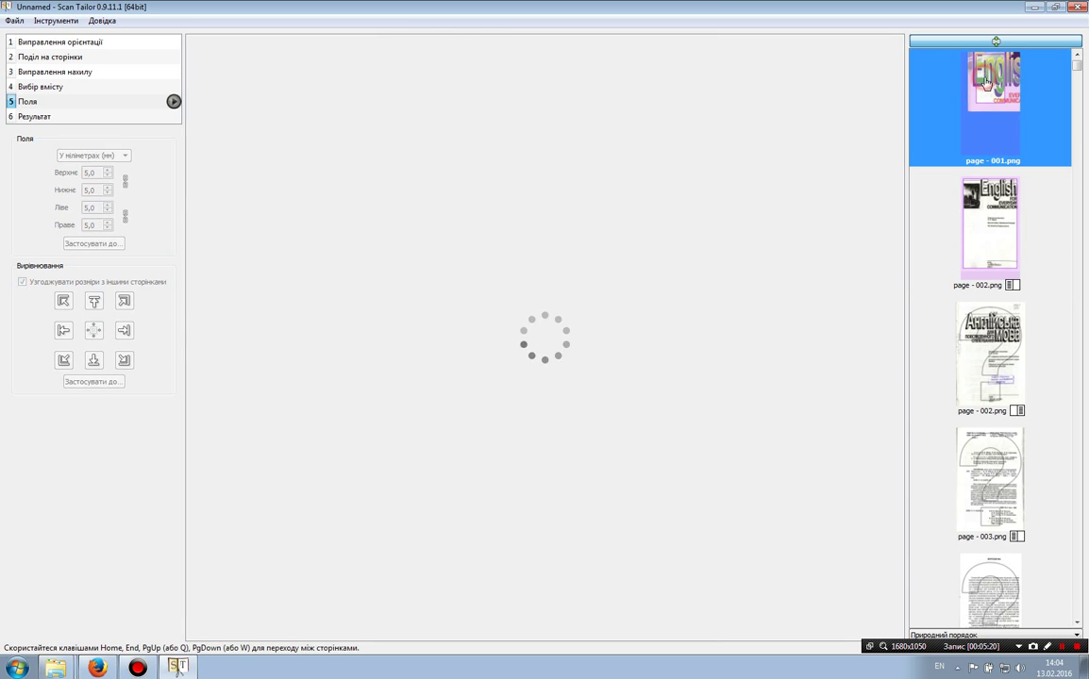
pyautogui.press('pagedown')
pyautogui.press('pagedown')
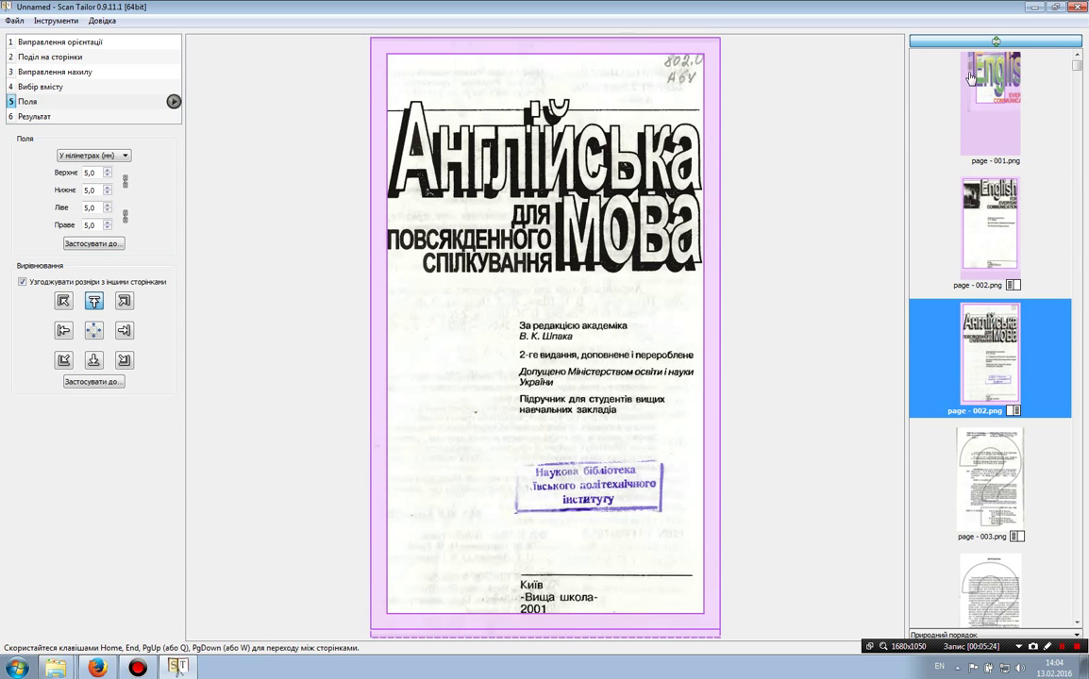
pyautogui.press('Home')
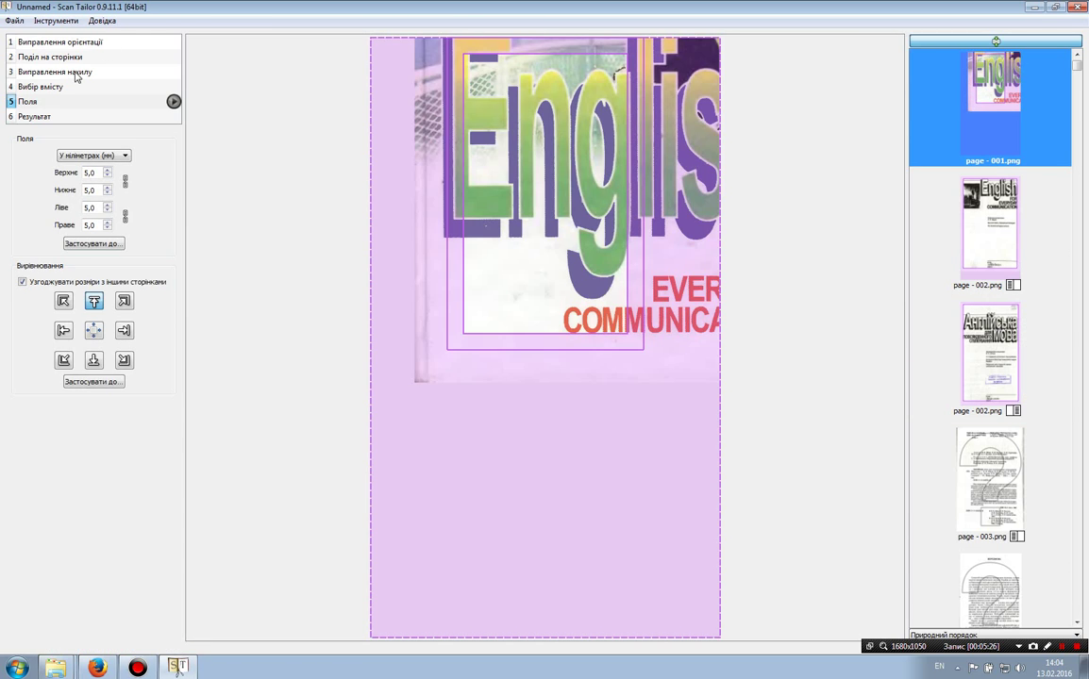
# Enlarge the content area of page - 001.png manually so it spans the entire cropped cover strip.
pyautogui.click(67, 88)
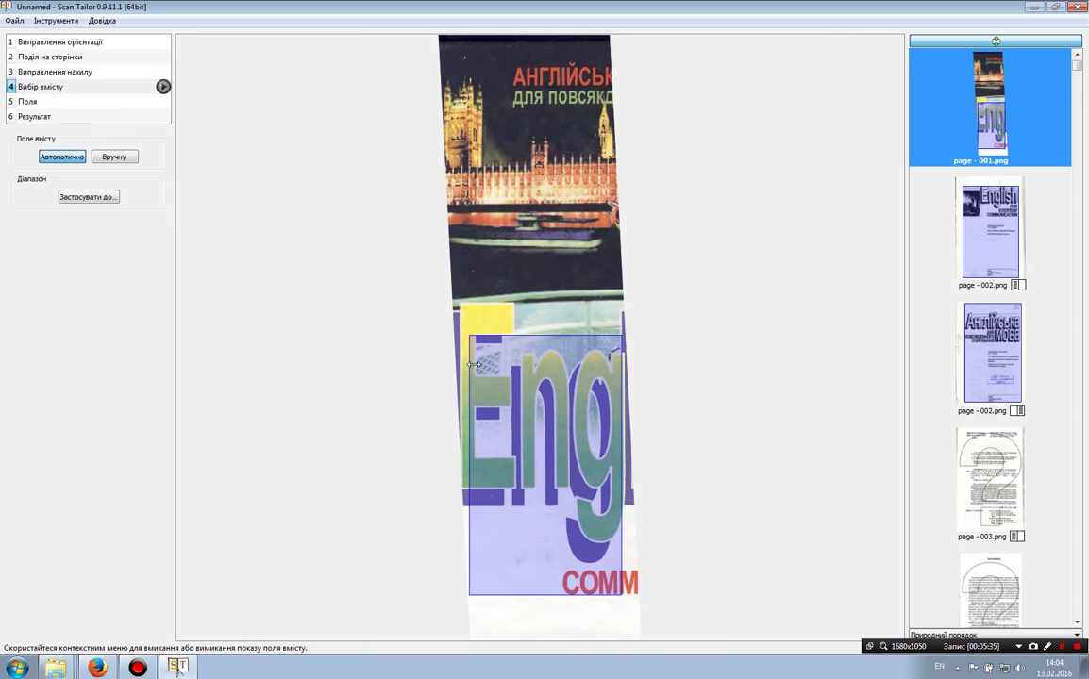
pyautogui.moveTo(469, 337); pyautogui.dragTo(318, 8)
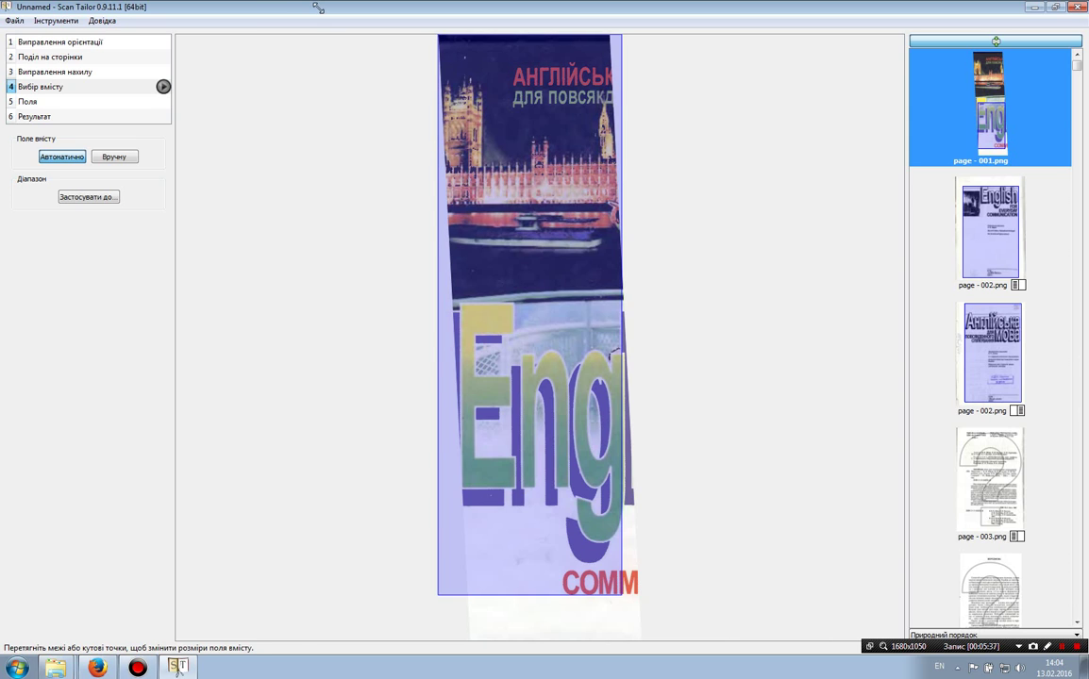
pyautogui.moveTo(621, 595); pyautogui.dragTo(699, 676)
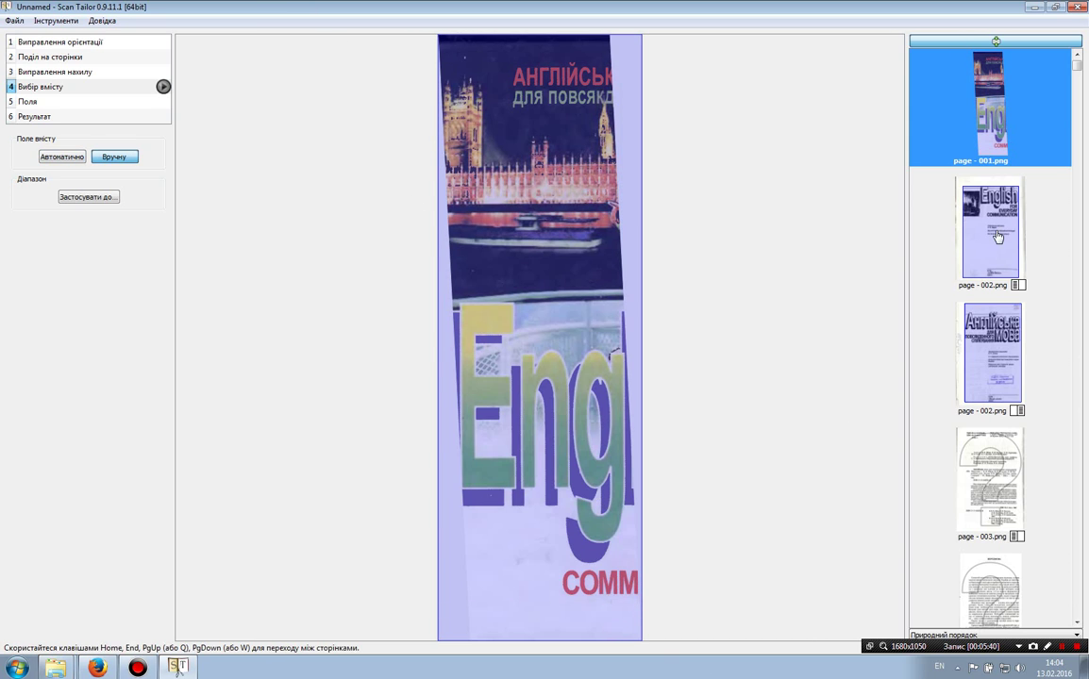
# Correct the split of page - 001.png by moving and straightening both boundary lines to the outer edges of the front cover.
pyautogui.click(62, 57)
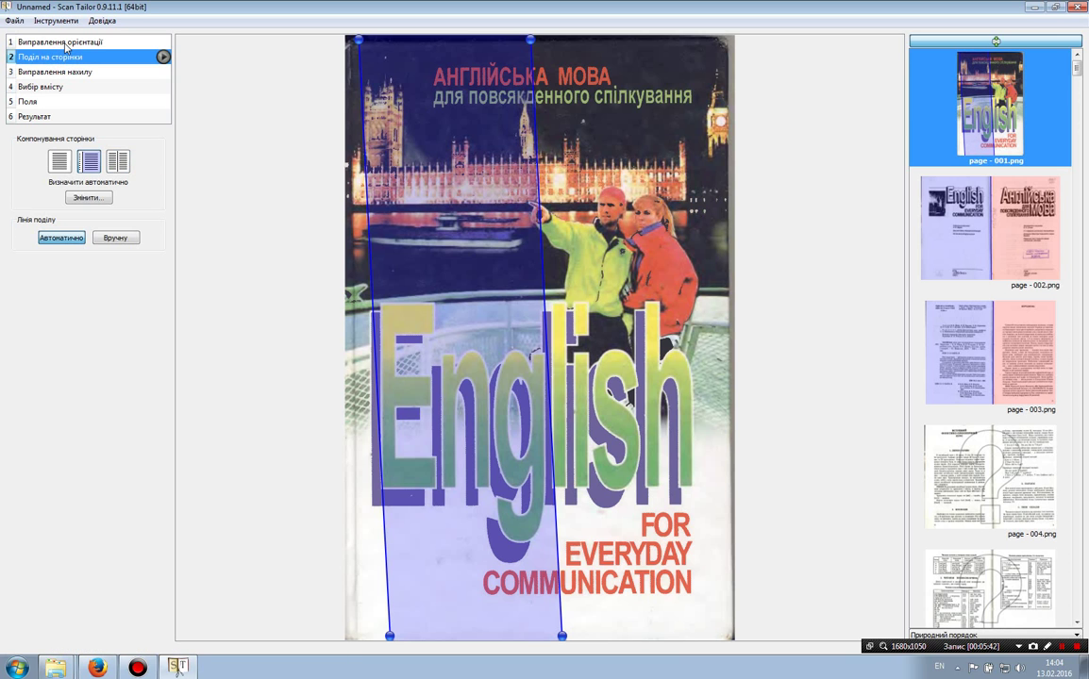
pyautogui.click(65, 43)
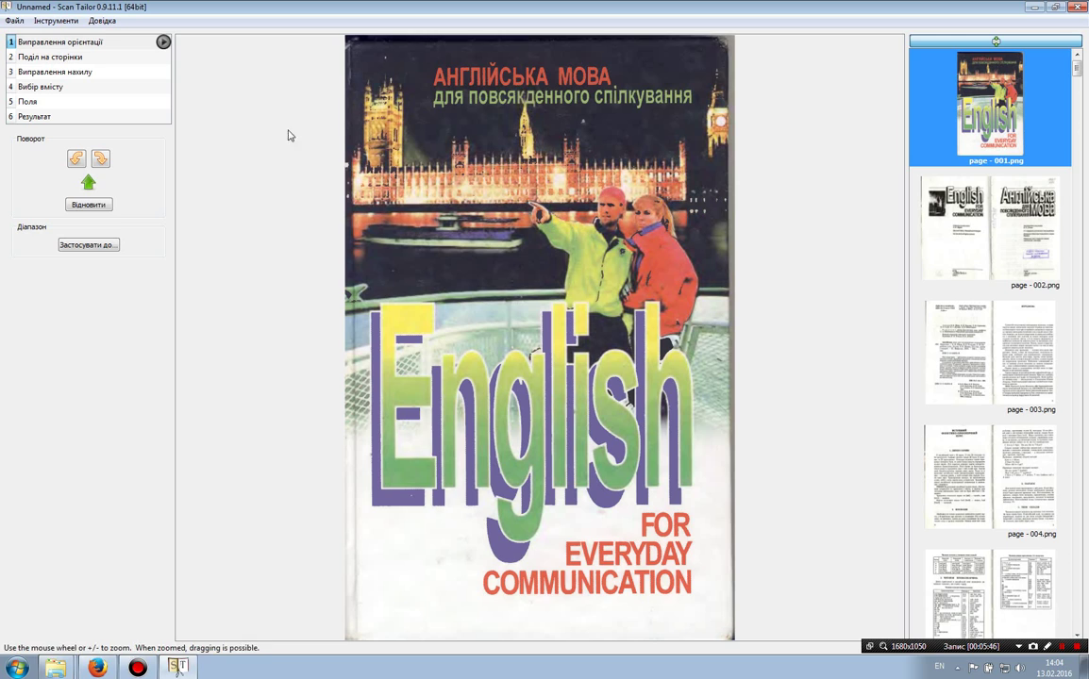
pyautogui.click(56, 58)
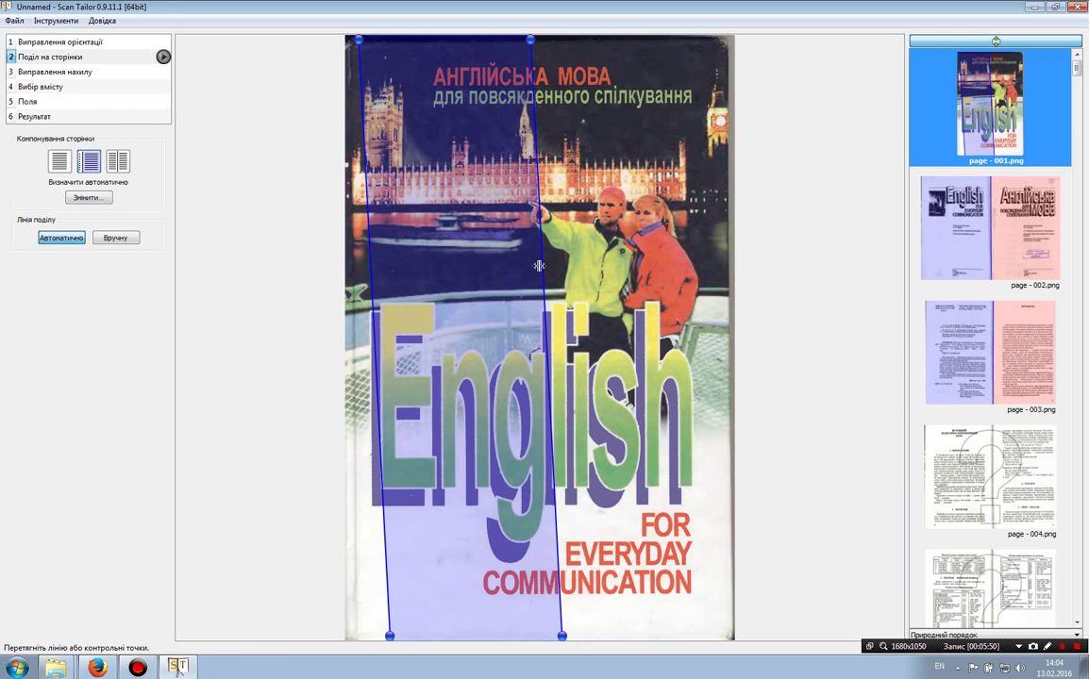
pyautogui.moveTo(543, 270); pyautogui.dragTo(812, 313)
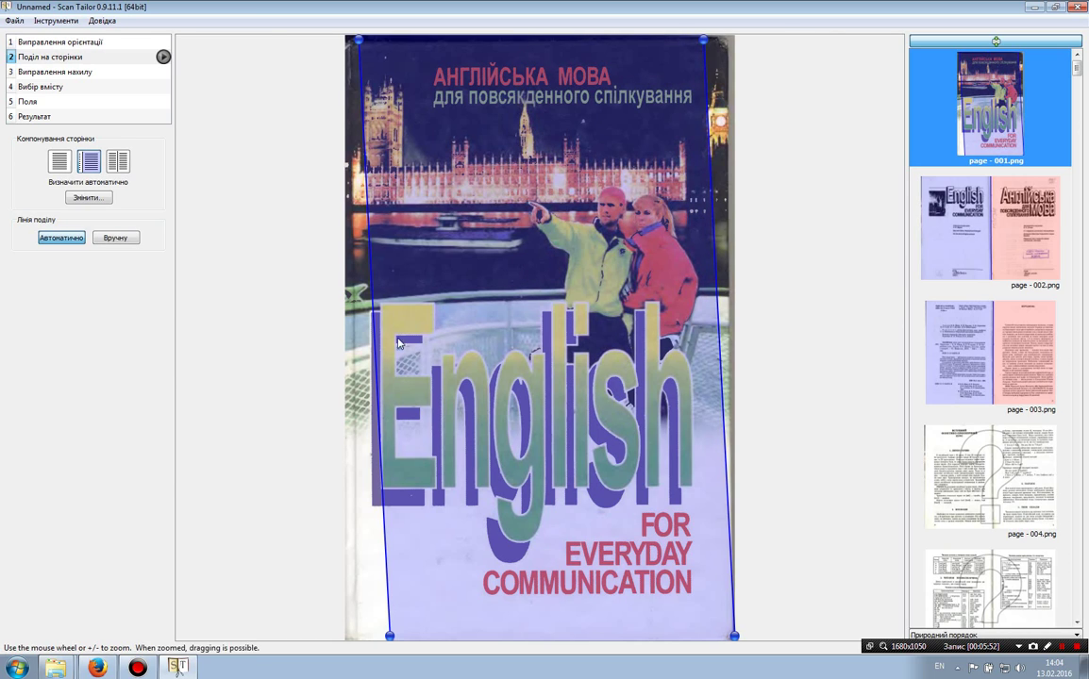
pyautogui.moveTo(370, 342); pyautogui.dragTo(127, 316)
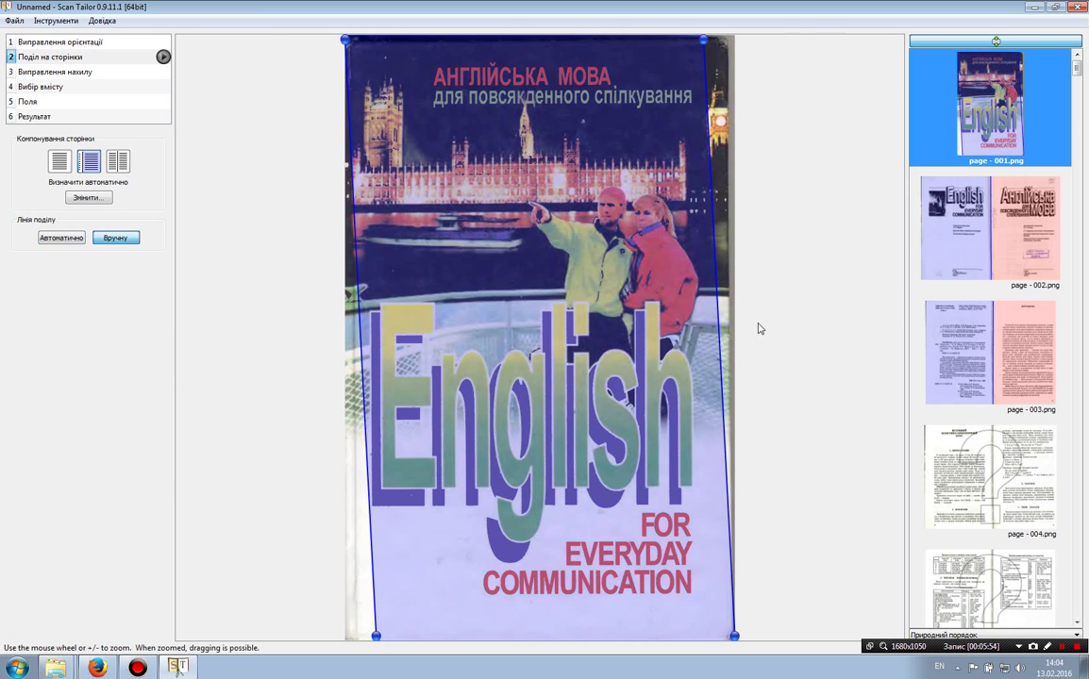
pyautogui.moveTo(703, 40); pyautogui.dragTo(735, 40)
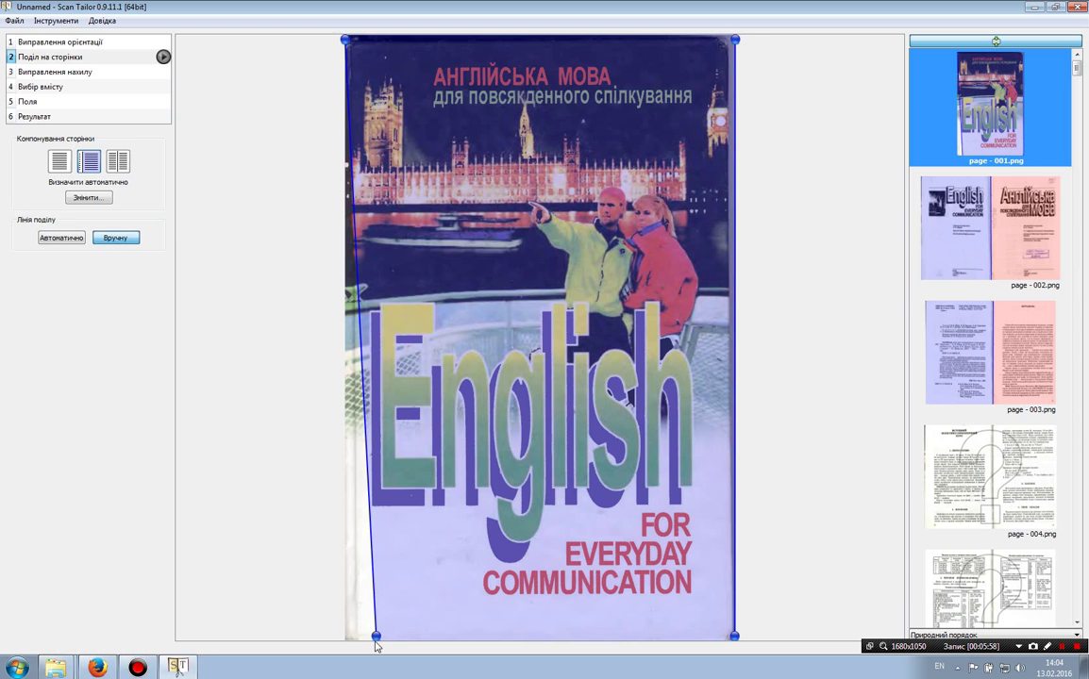
pyautogui.moveTo(374, 634); pyautogui.dragTo(295, 628)
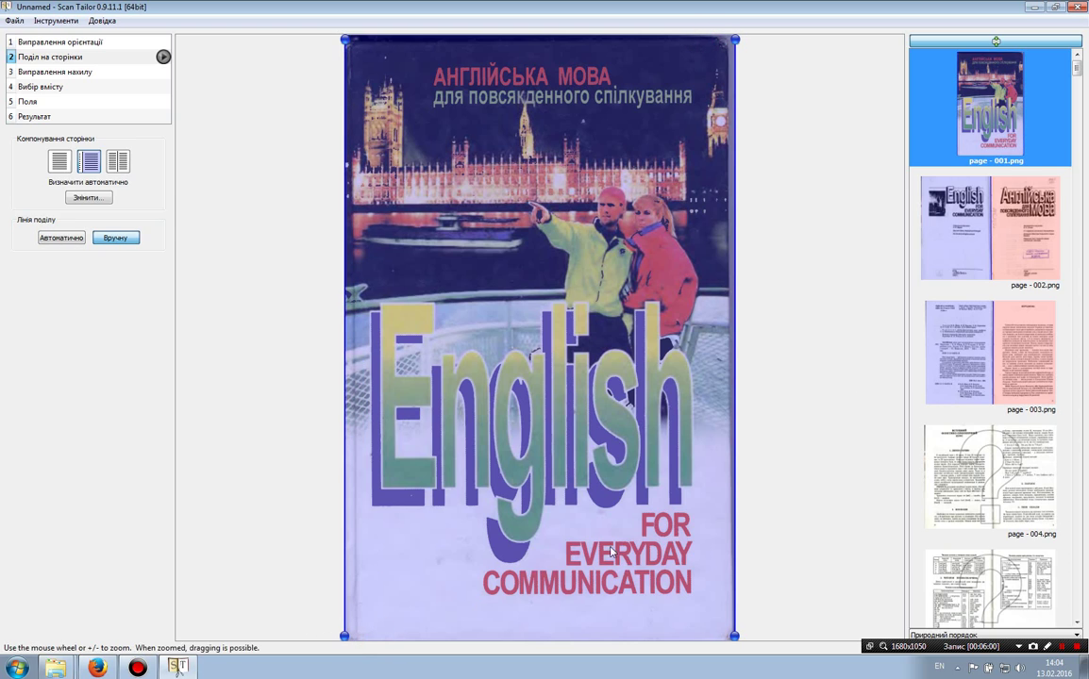
# Run the page split, deskew and content selection stages on the back cover, page - 152.png.
pyautogui.moveTo(1076, 66); pyautogui.dragTo(1076, 608)
pyautogui.click(1002, 573)
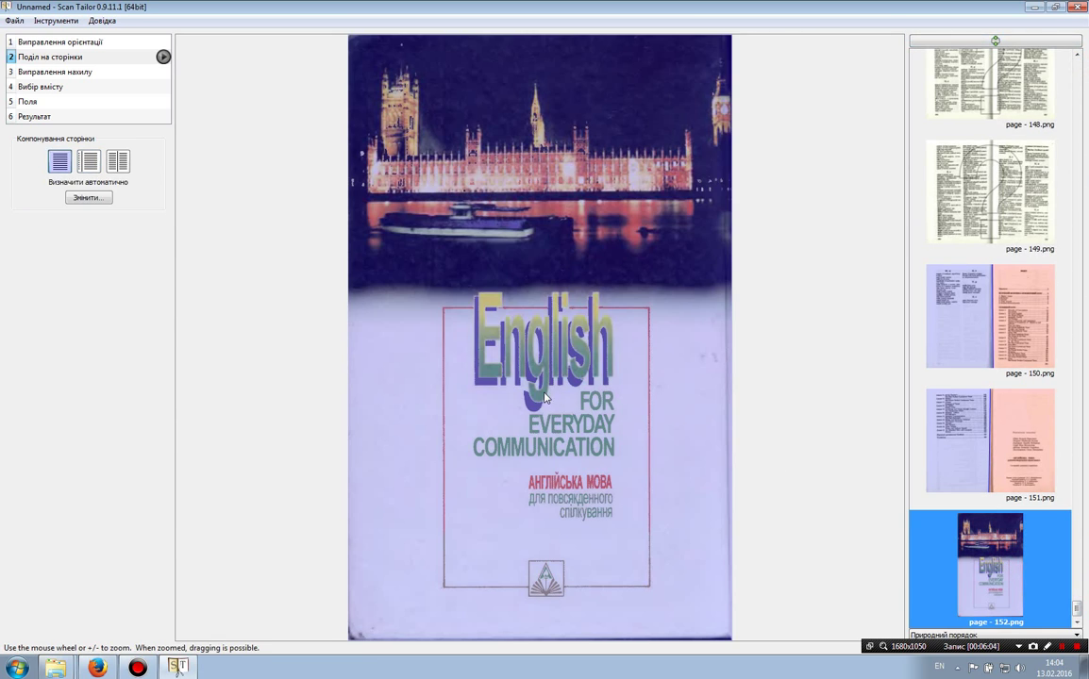
pyautogui.click(88, 73)
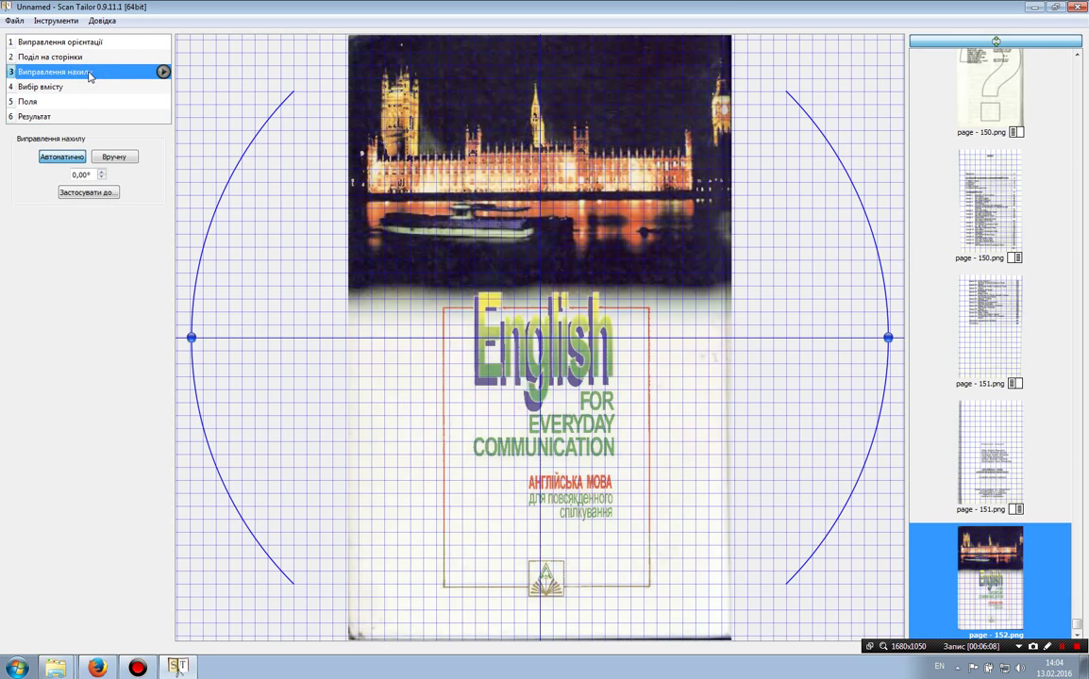
pyautogui.click(85, 87)
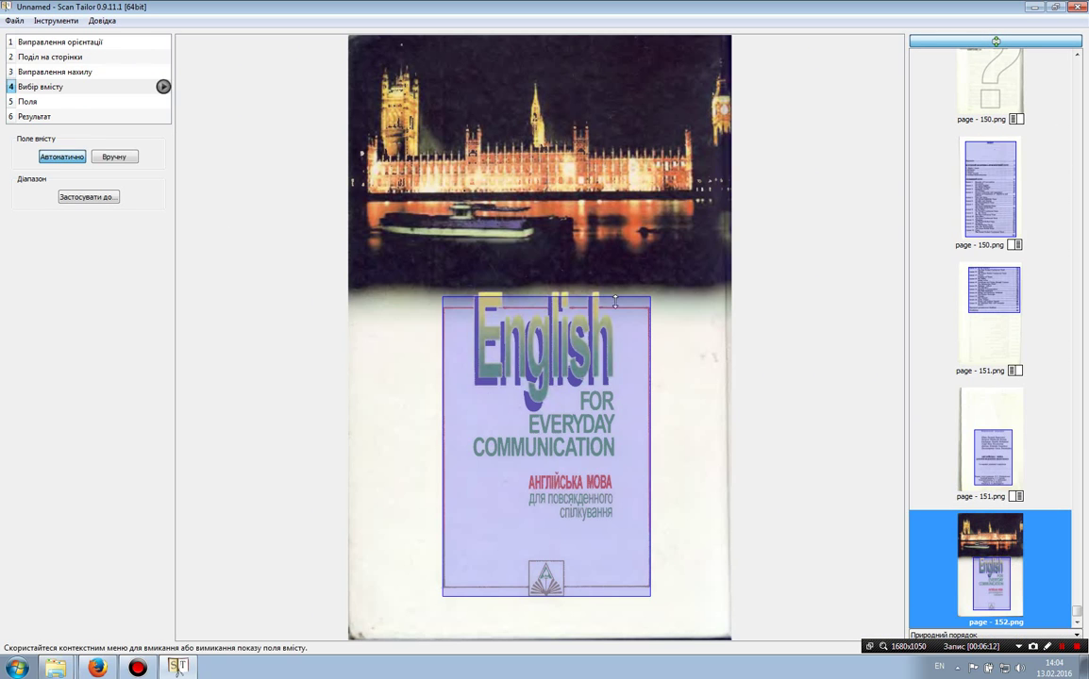
# Enlarge the content area of page - 152.png on all four sides so it spans the entire back cover.
pyautogui.moveTo(566, 298); pyautogui.dragTo(610, 38)
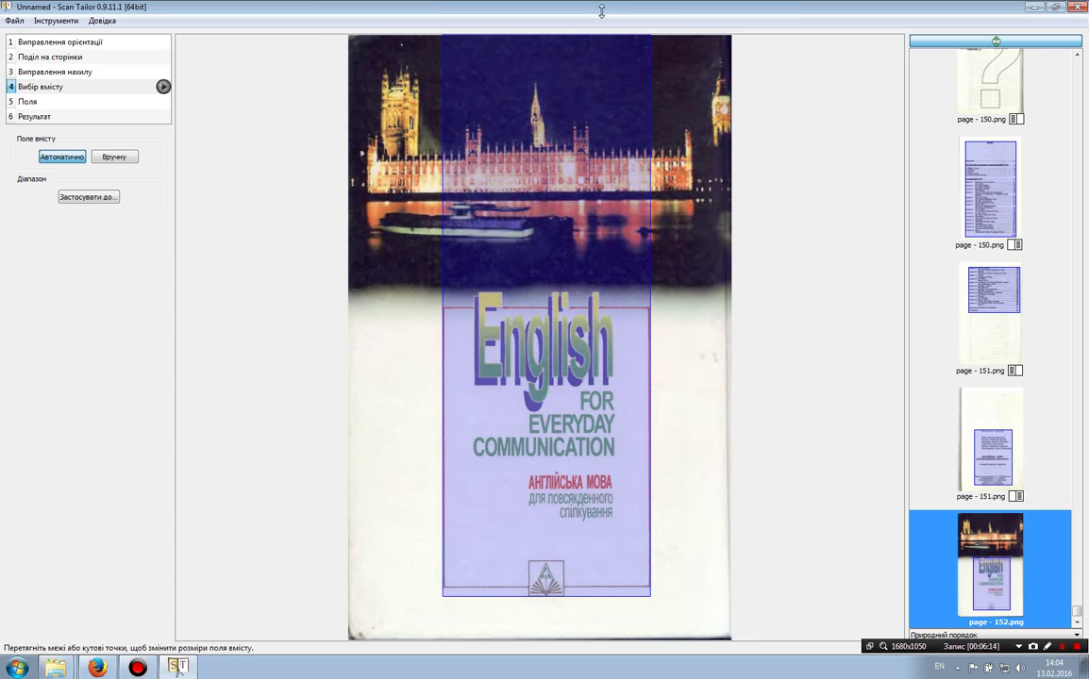
pyautogui.moveTo(649, 536); pyautogui.dragTo(812, 535)
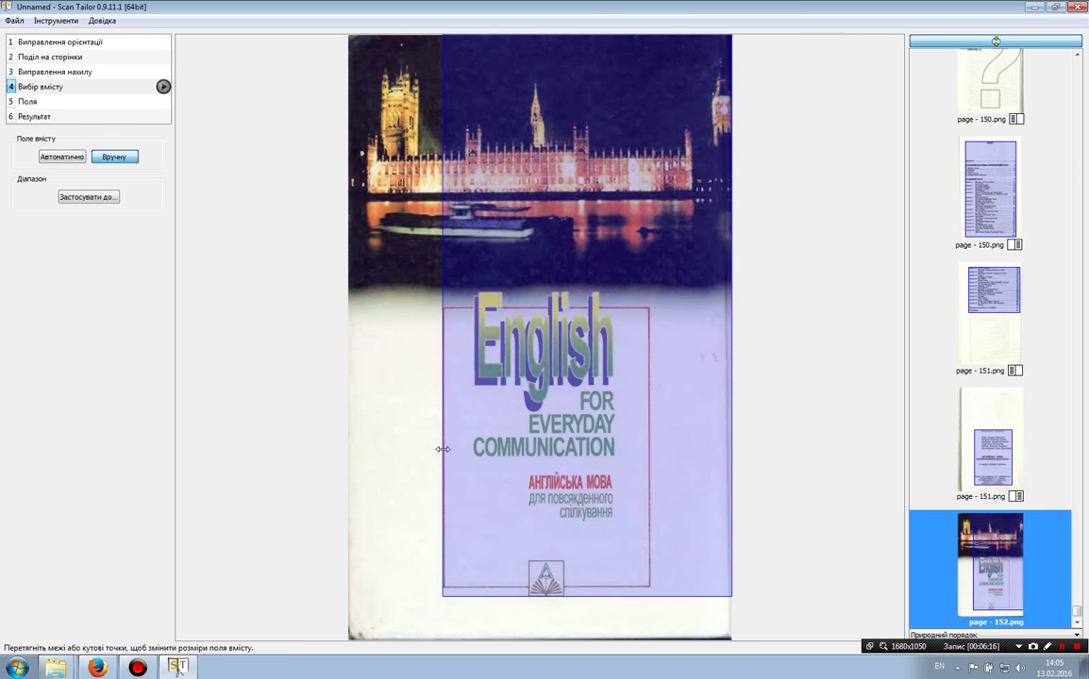
pyautogui.moveTo(442, 451); pyautogui.dragTo(224, 428)
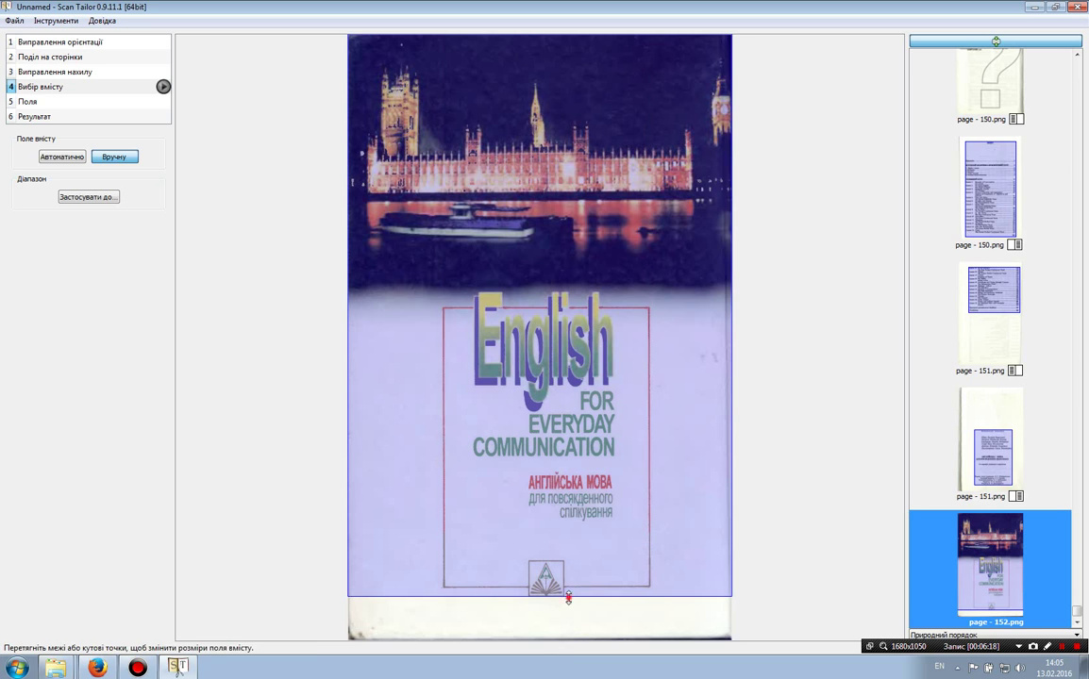
pyautogui.moveTo(571, 597); pyautogui.dragTo(570, 661)
# Check the detected content areas on both halves of page - 151.png and the right half of page - 150.png.
pyautogui.click(963, 452)
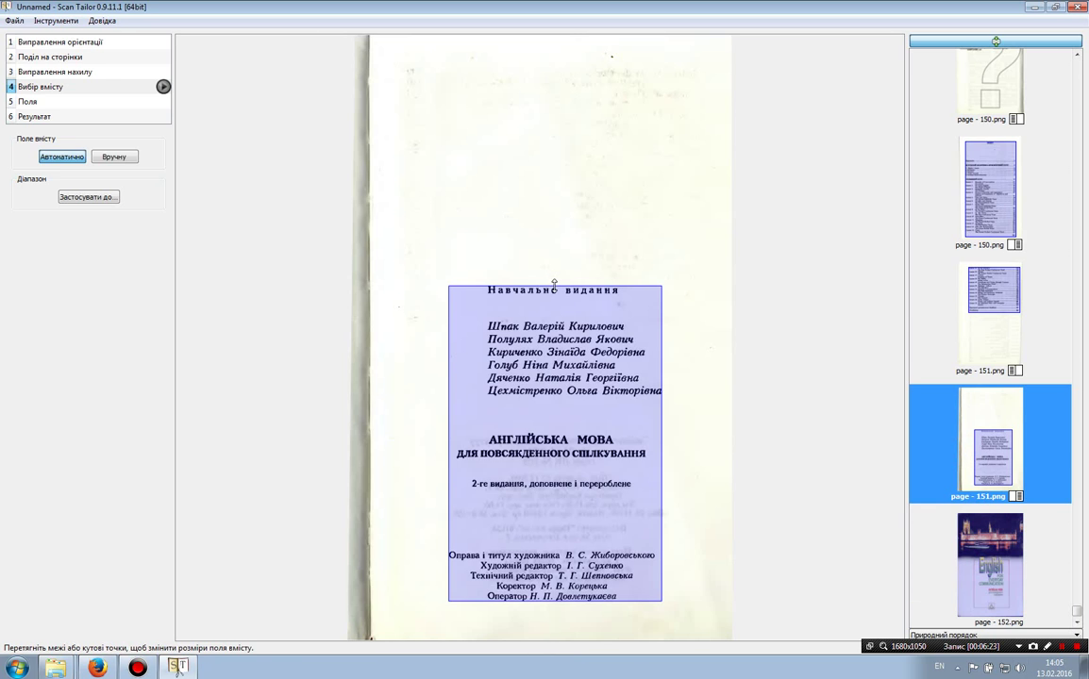
pyautogui.click(1002, 280)
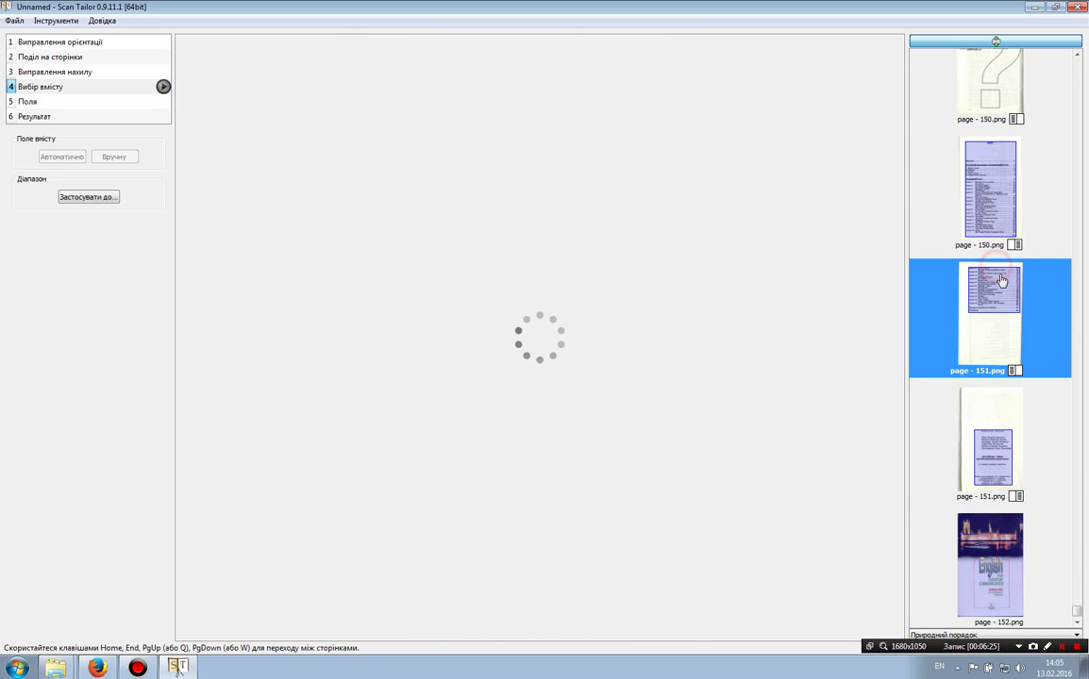
pyautogui.click(1024, 247)
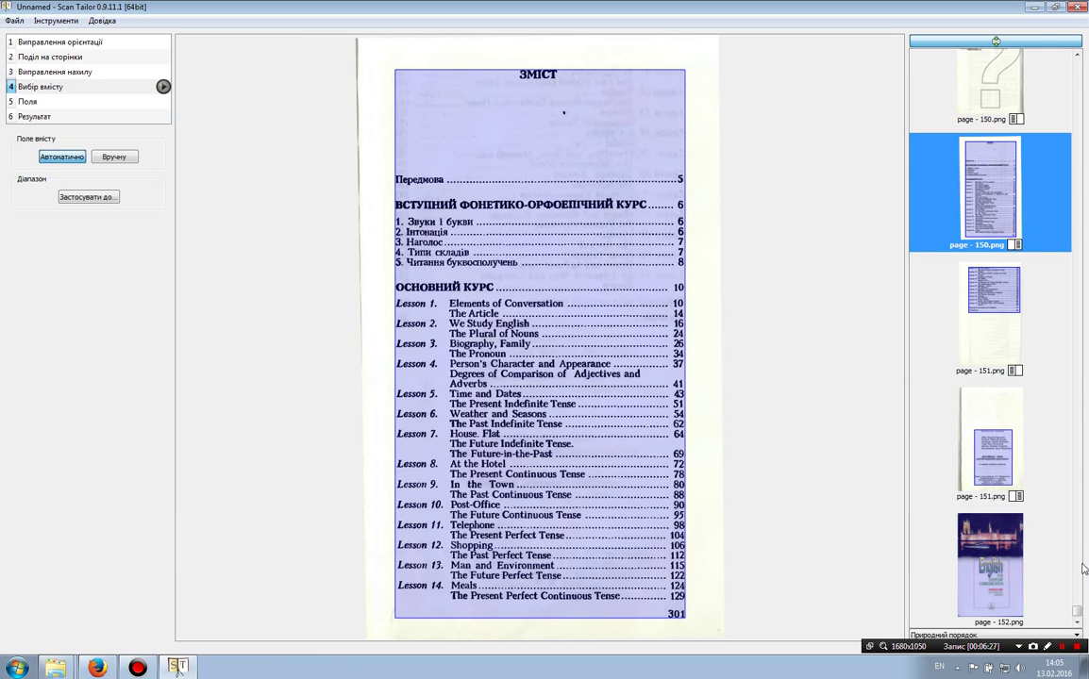
# Extend the content area of page - 001.png to the left edge of the front cover.
pyautogui.scroll(20, 970, 554)
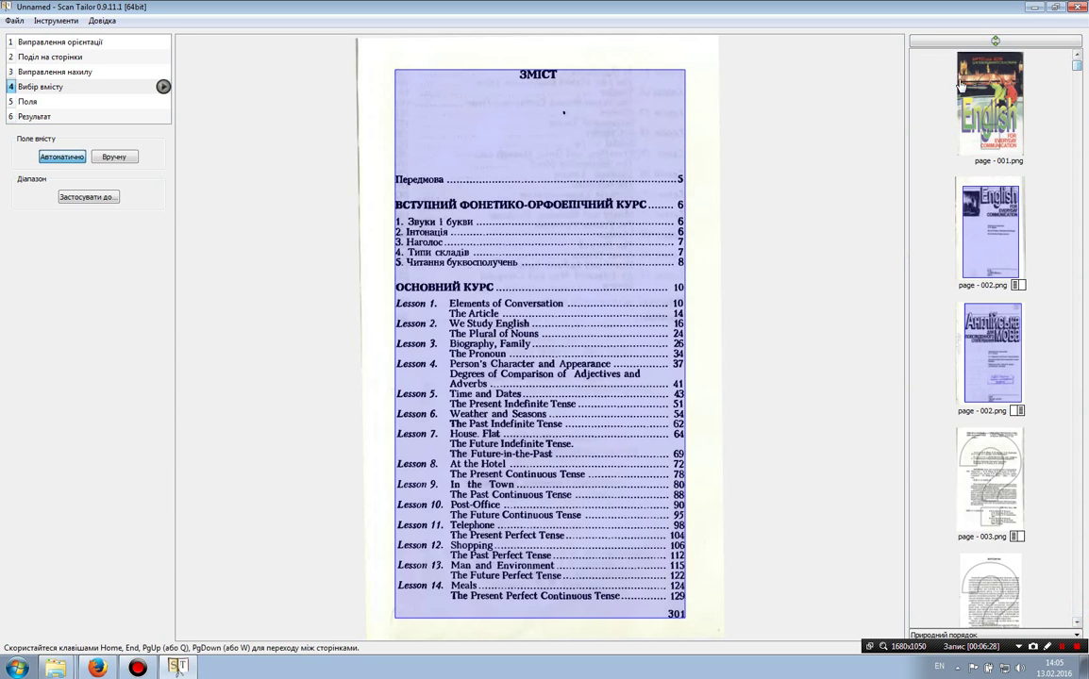
pyautogui.click(960, 85)
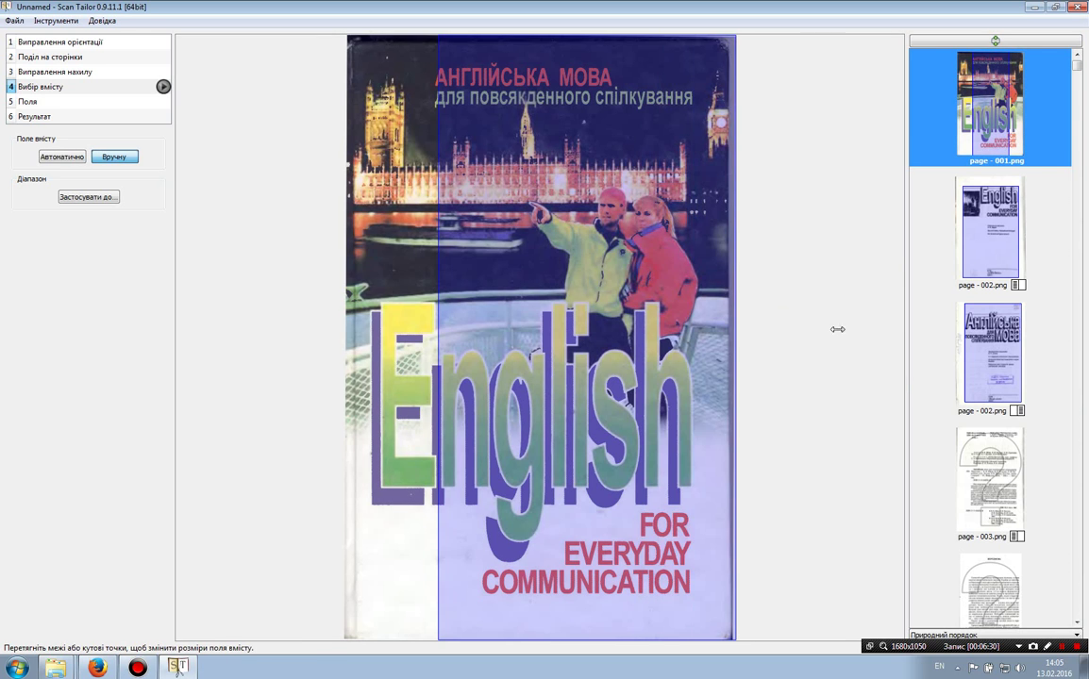
pyautogui.moveTo(438, 323); pyautogui.dragTo(280, 335)
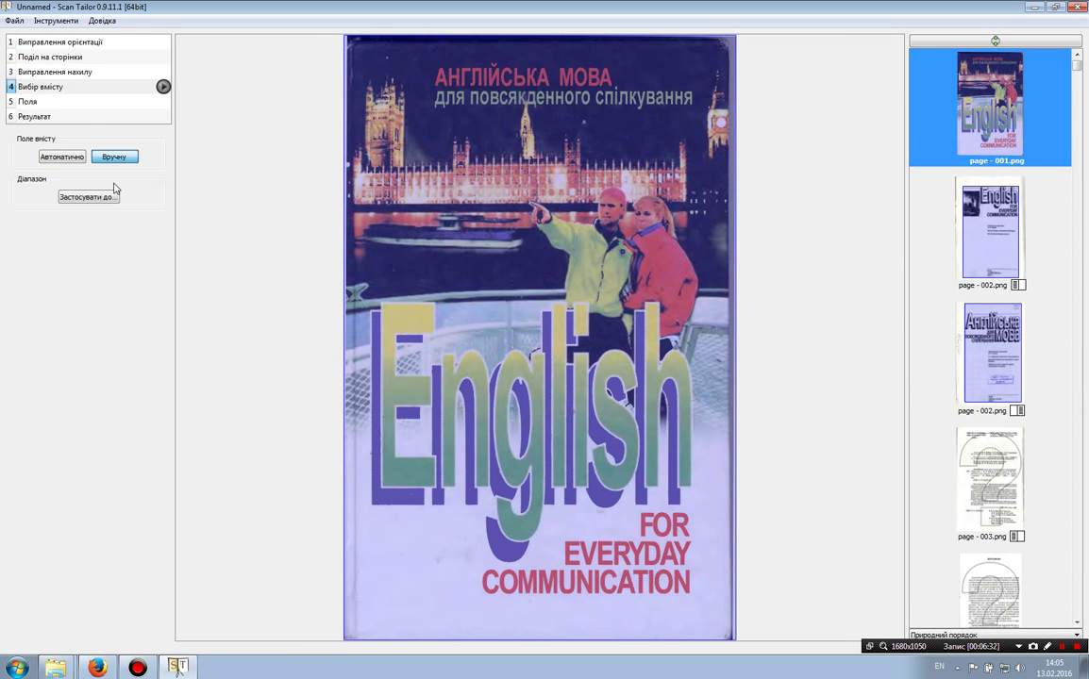
# Try the Output stage on page - 001.png, and batch-process the Margins stage for the whole project.
pyautogui.click(45, 102)
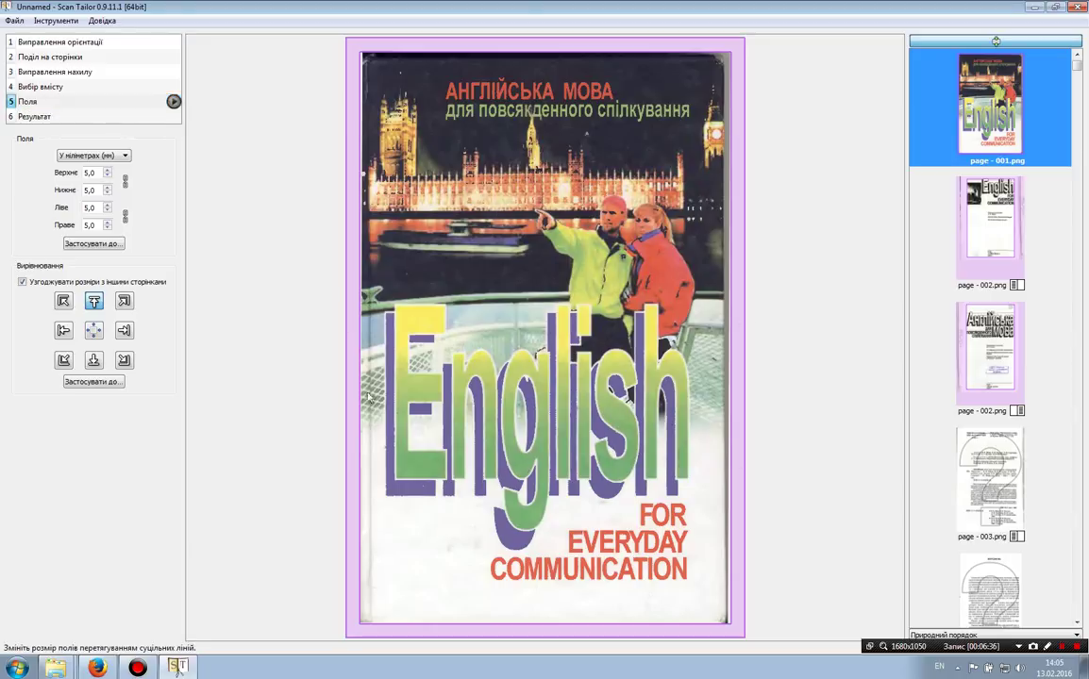
pyautogui.click(63, 117)
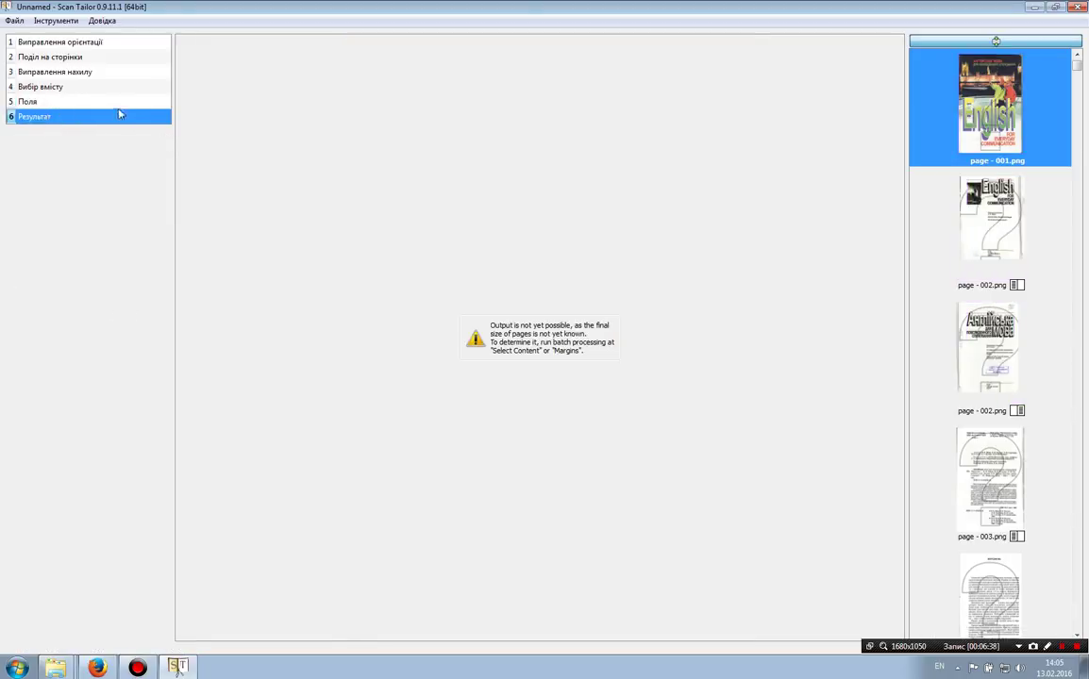
pyautogui.click(117, 101)
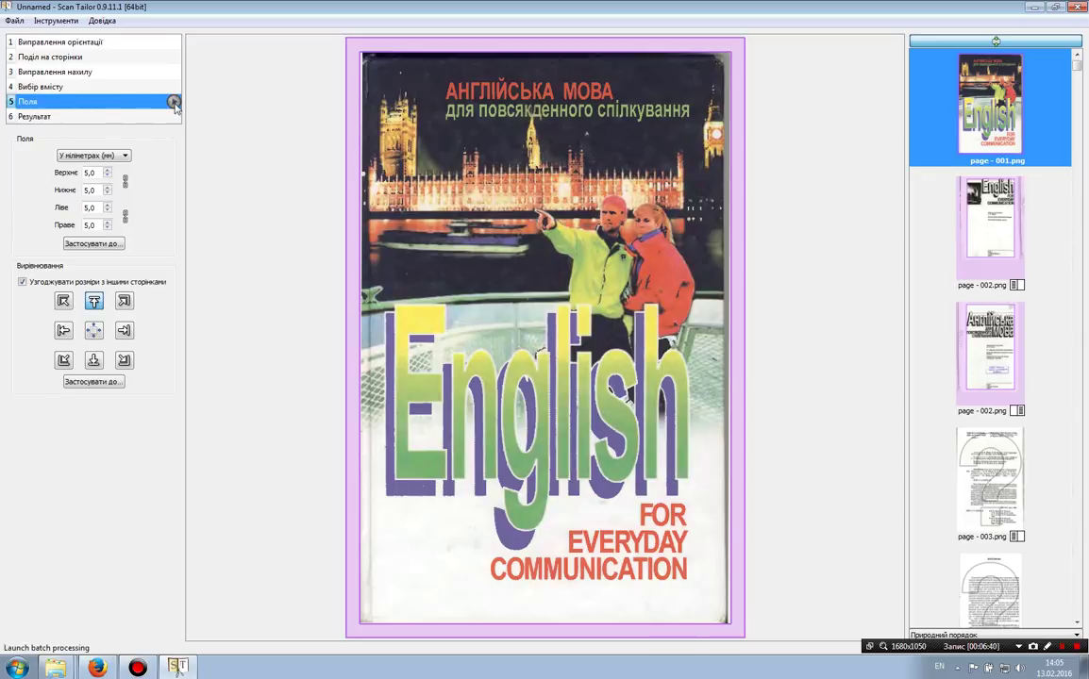
pyautogui.click(174, 102)
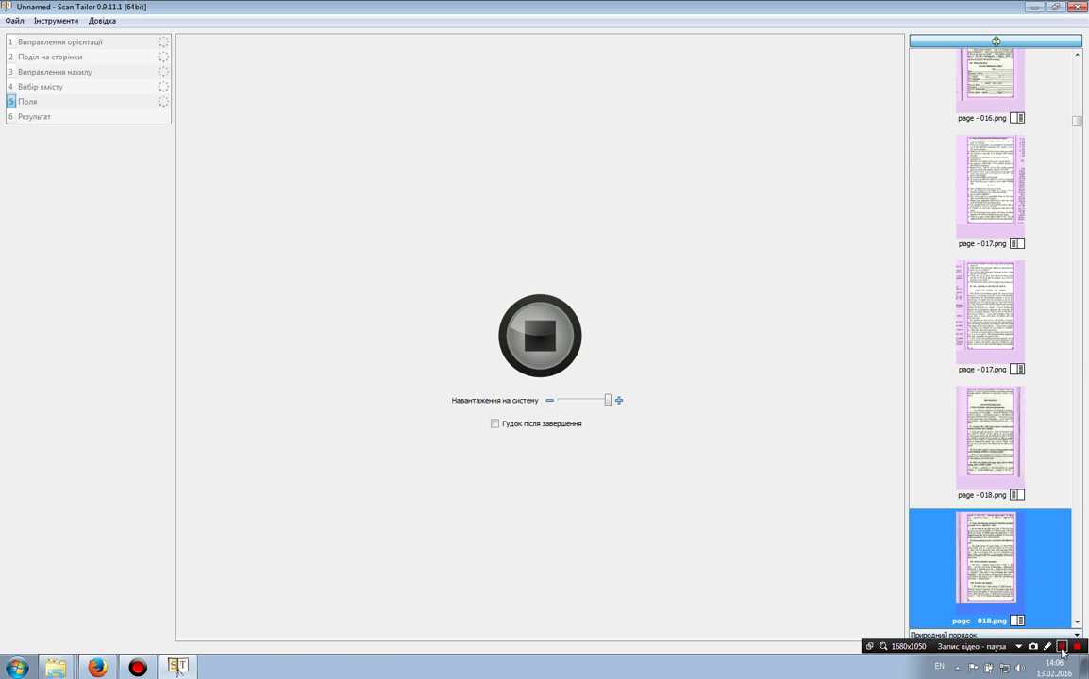
pyautogui.click(1061, 647)
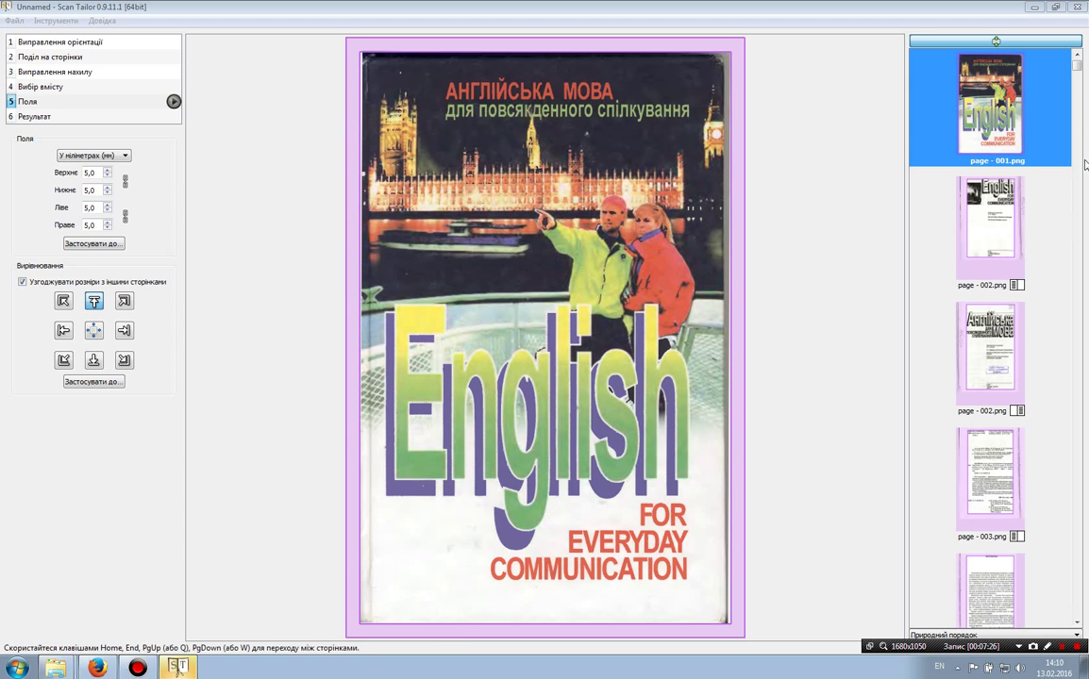
# Review the margins applied to the back cover, page - 152.png.
pyautogui.moveTo(1077, 66); pyautogui.dragTo(1081, 614)
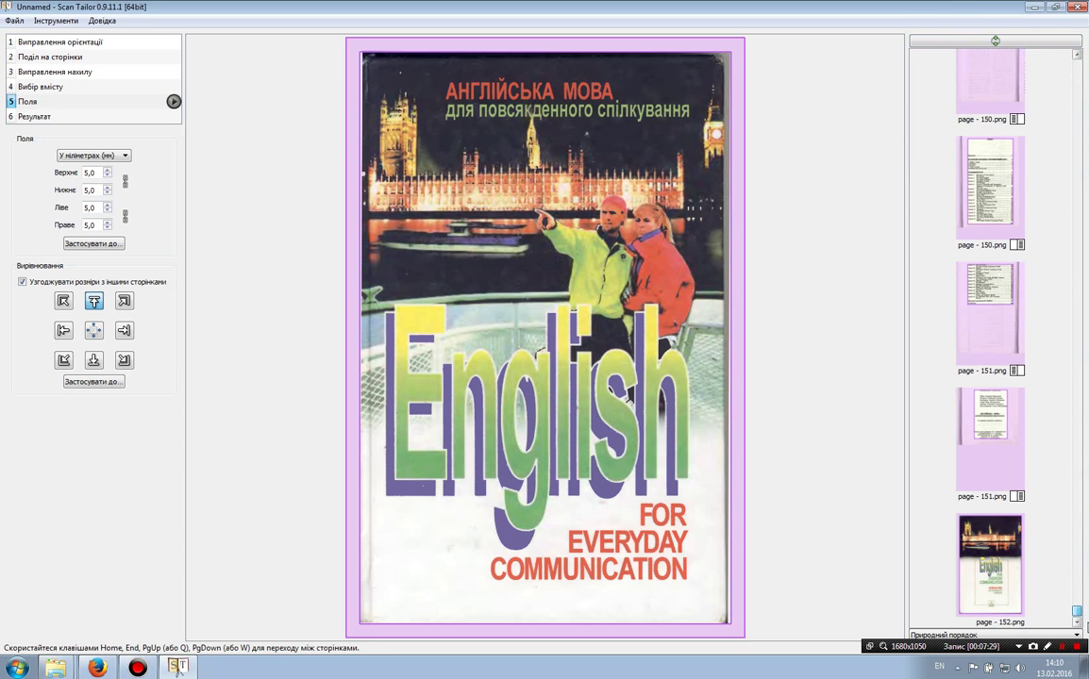
pyautogui.click(992, 568)
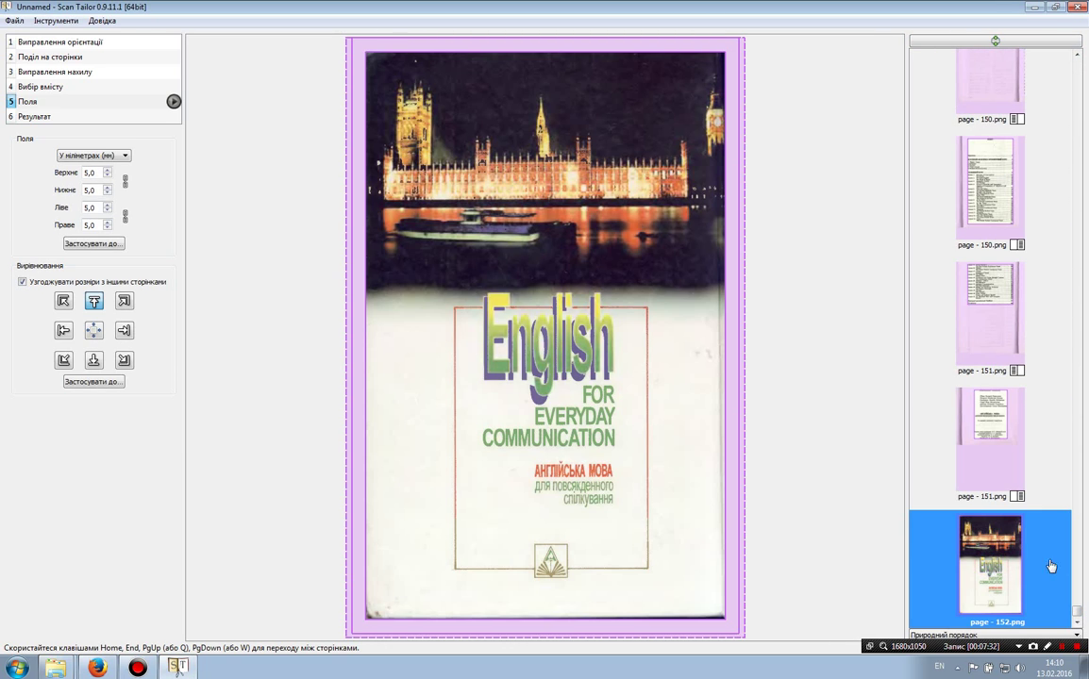
pyautogui.moveTo(1077, 611); pyautogui.dragTo(1077, 57)
# Switch to the desktop and open the thumbs folder under book\out\cache in the Pictures library.
pyautogui.click(1035, 6)
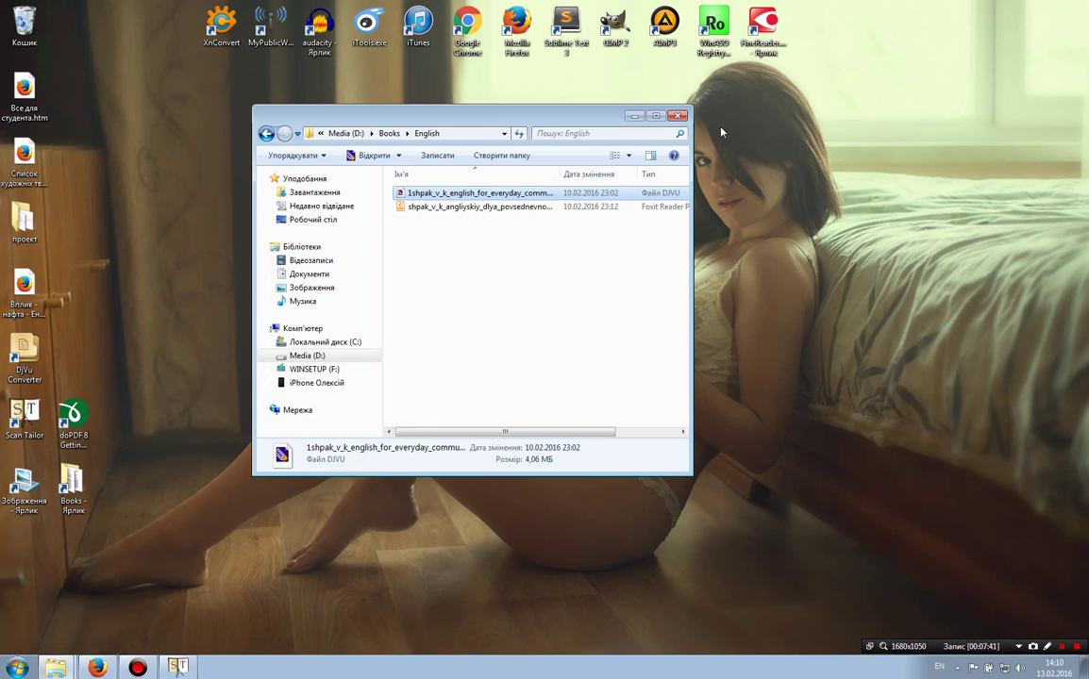
pyautogui.click(634, 115)
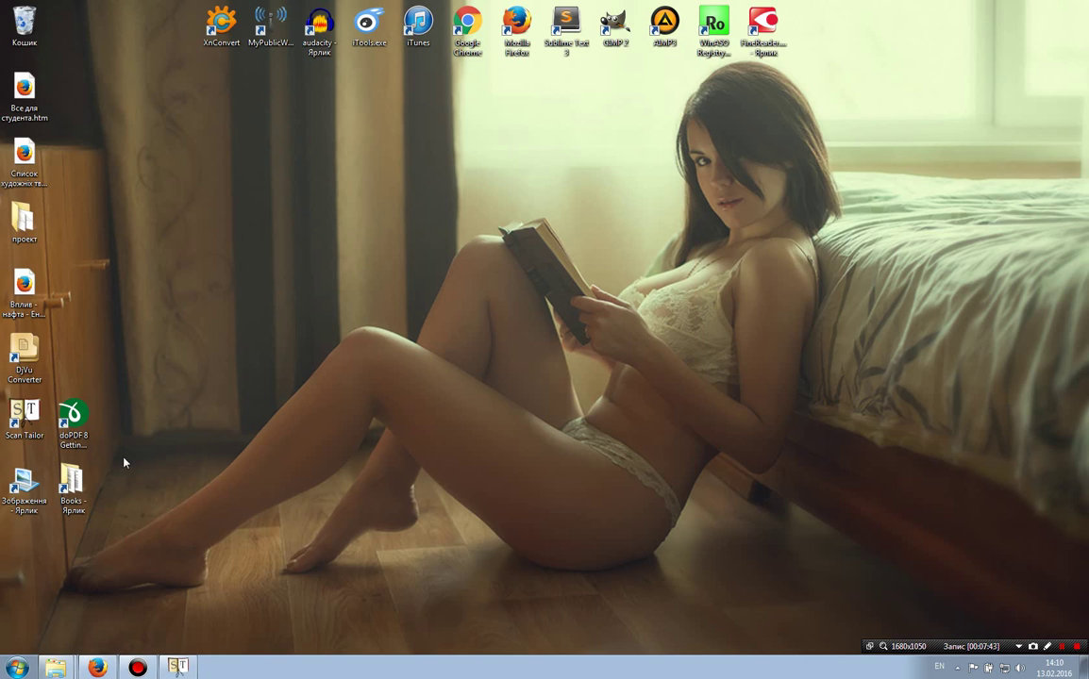
pyautogui.doubleClick(75, 486)
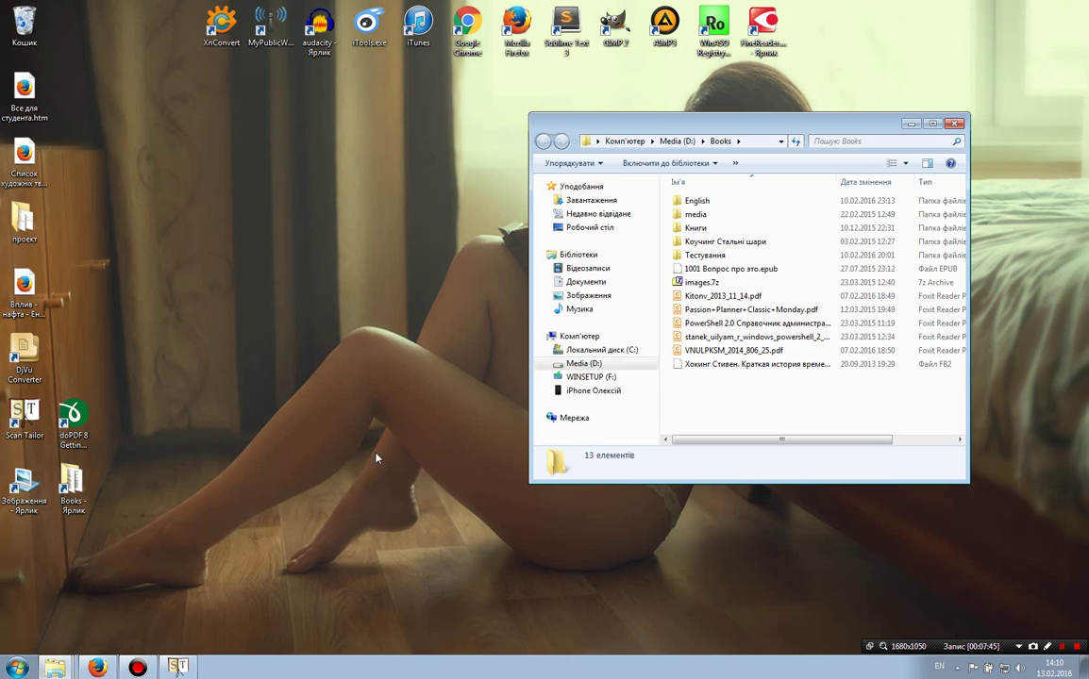
pyautogui.click(955, 123)
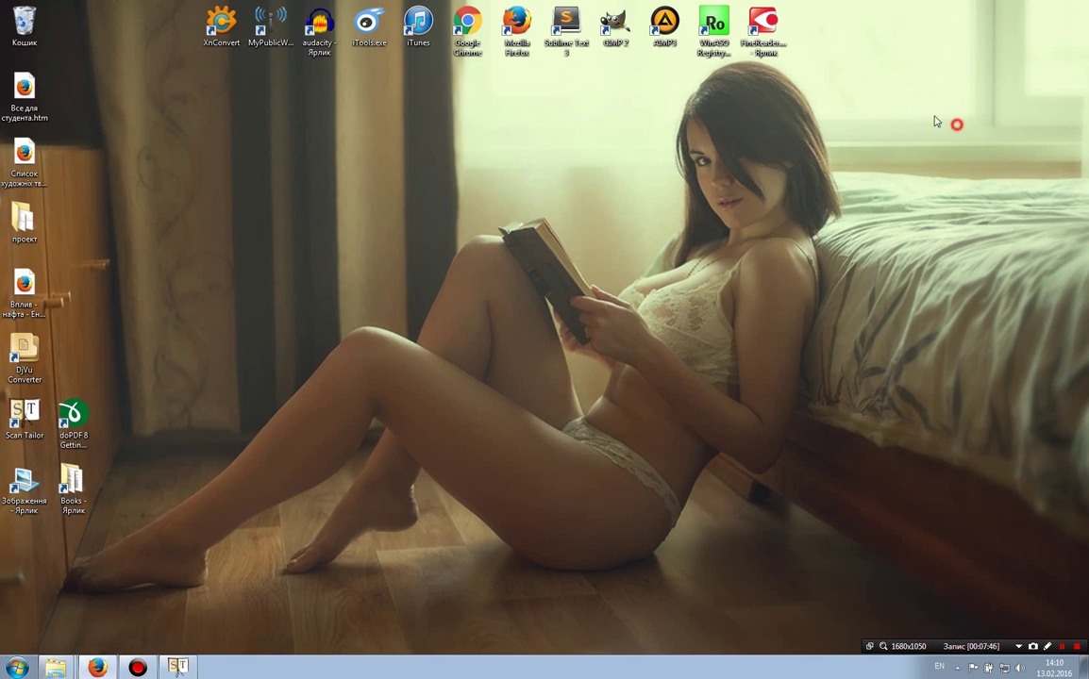
pyautogui.doubleClick(25, 486)
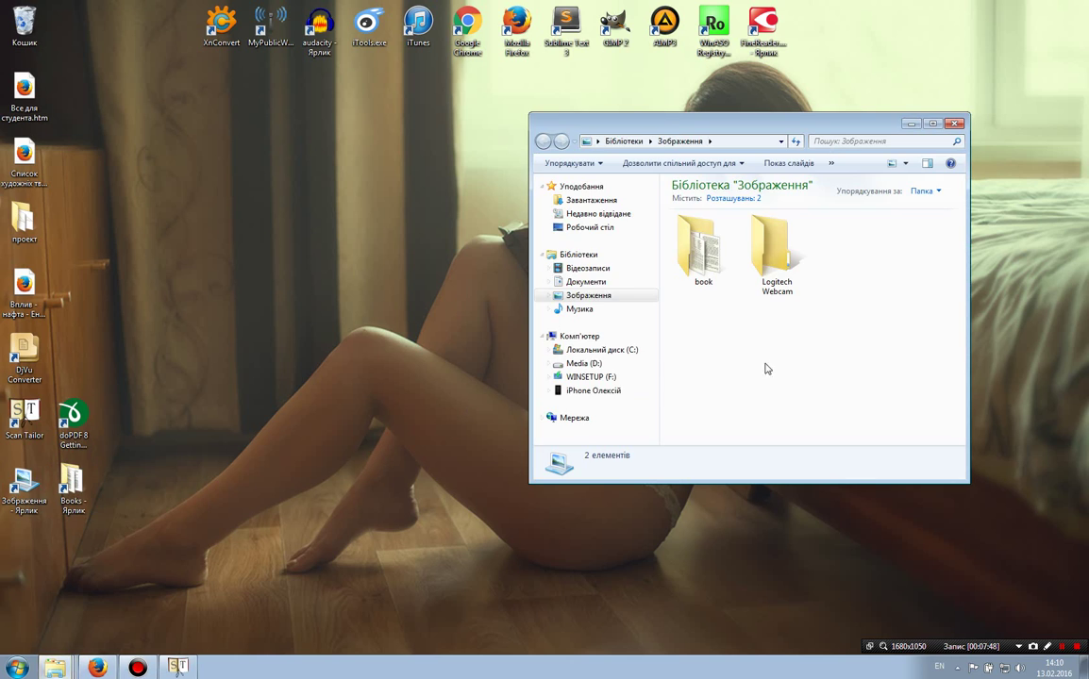
pyautogui.doubleClick(708, 254)
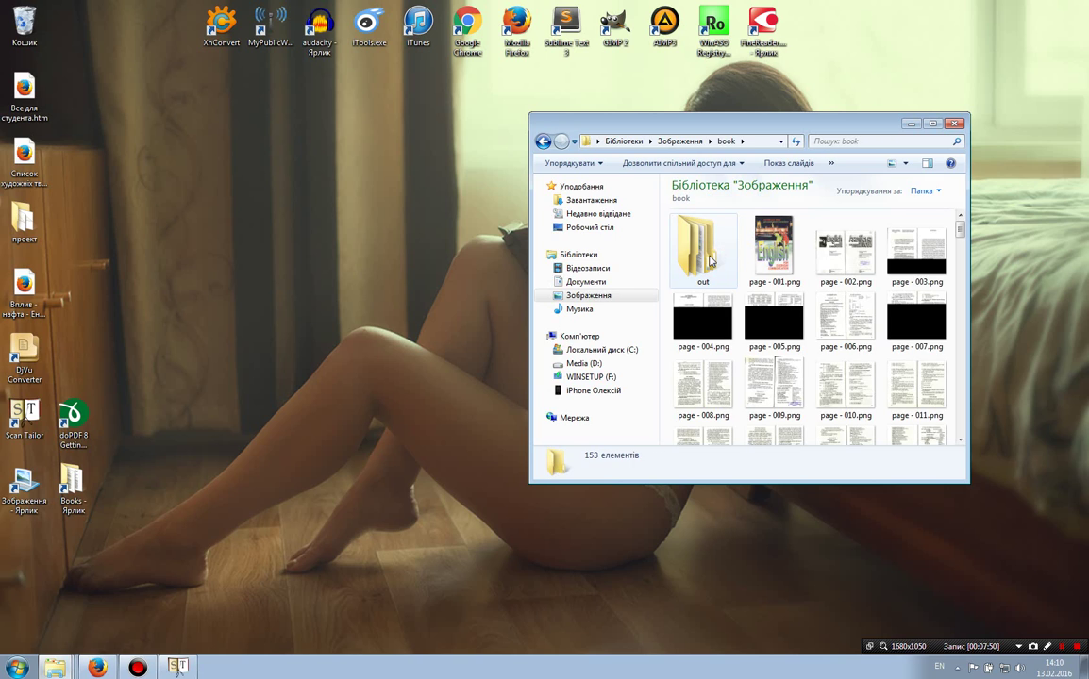
pyautogui.doubleClick(709, 260)
pyautogui.doubleClick(709, 260)
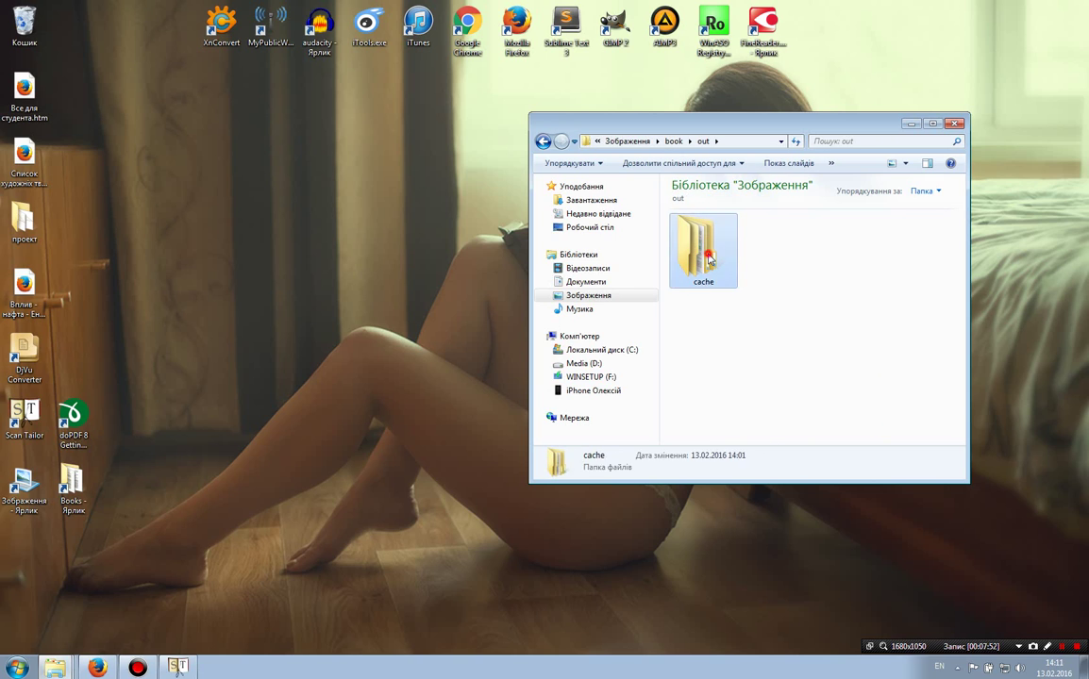
pyautogui.doubleClick(710, 260)
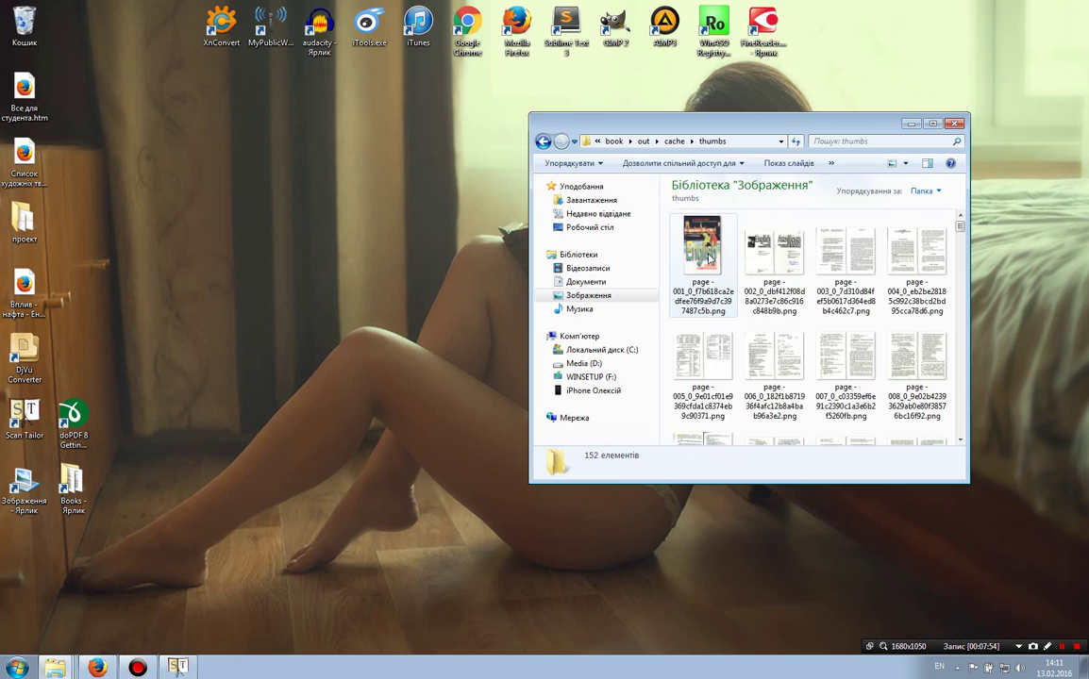
# View the cached thumbnail image of page - 002 in the maximized folder window, and return to Scan Tailor.
pyautogui.doubleClick(838, 120)
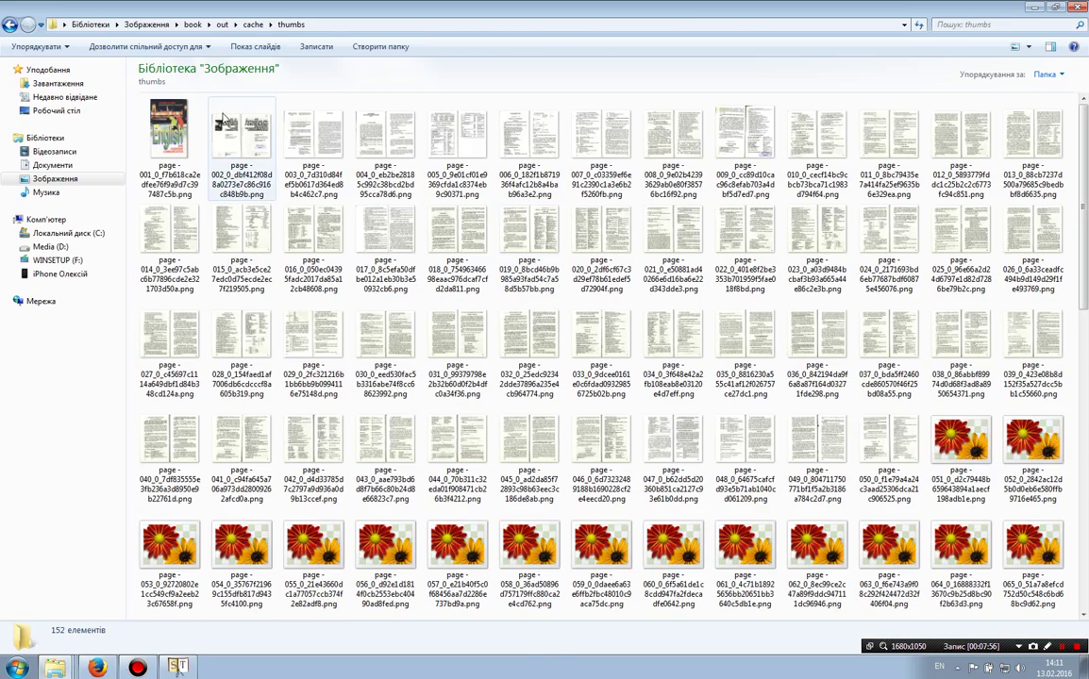
pyautogui.doubleClick(235, 134)
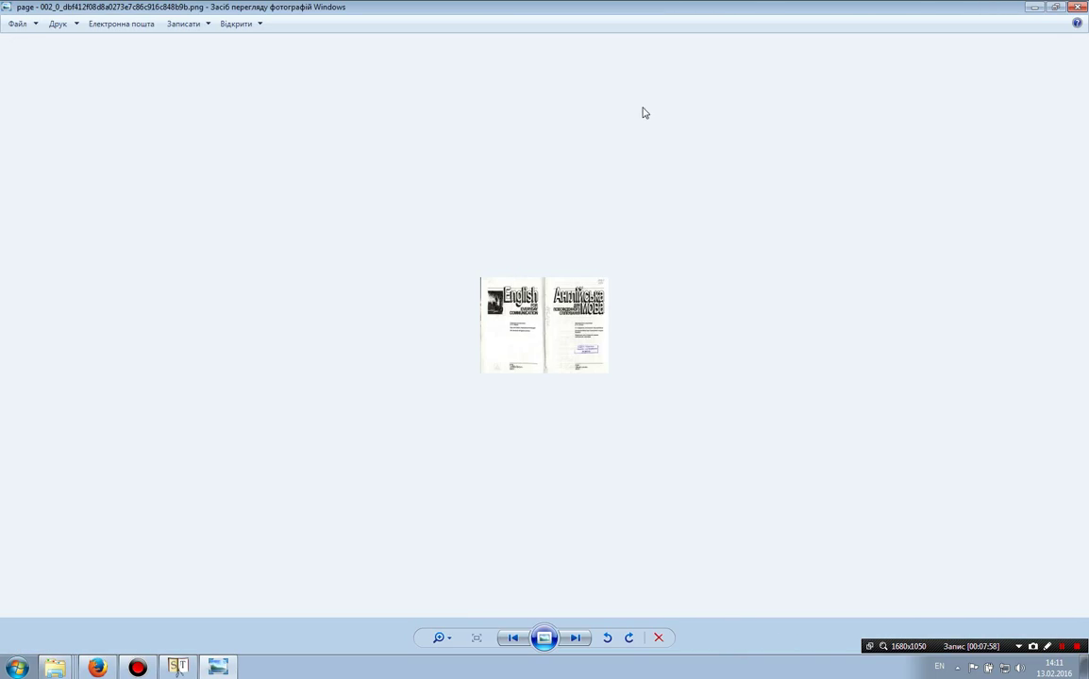
pyautogui.click(1076, 7)
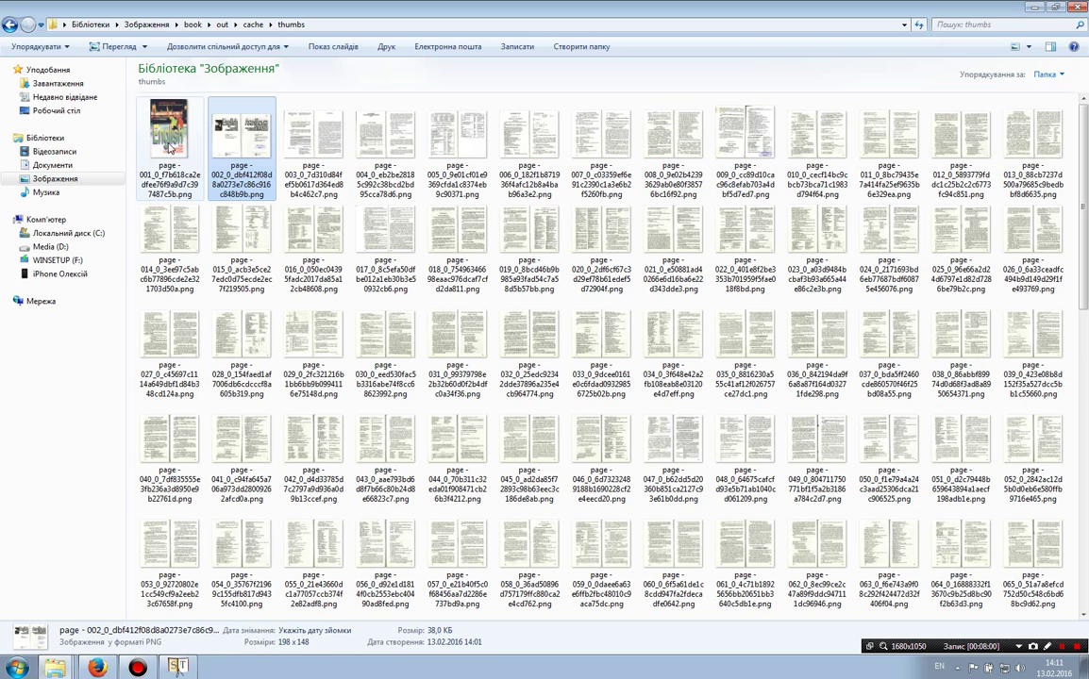
pyautogui.click(1036, 7)
pyautogui.click(177, 667)
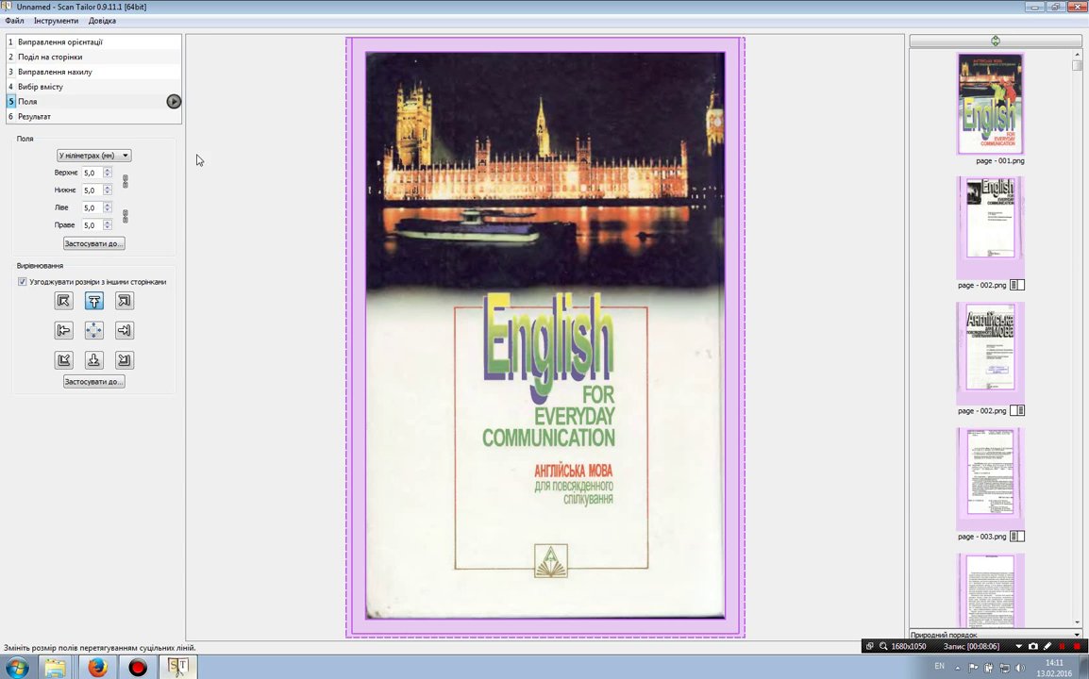
# Generate the output of page - 152.png in Color/Grayscale mode and of the right half of page - 151.png in black and white.
pyautogui.click(45, 116)
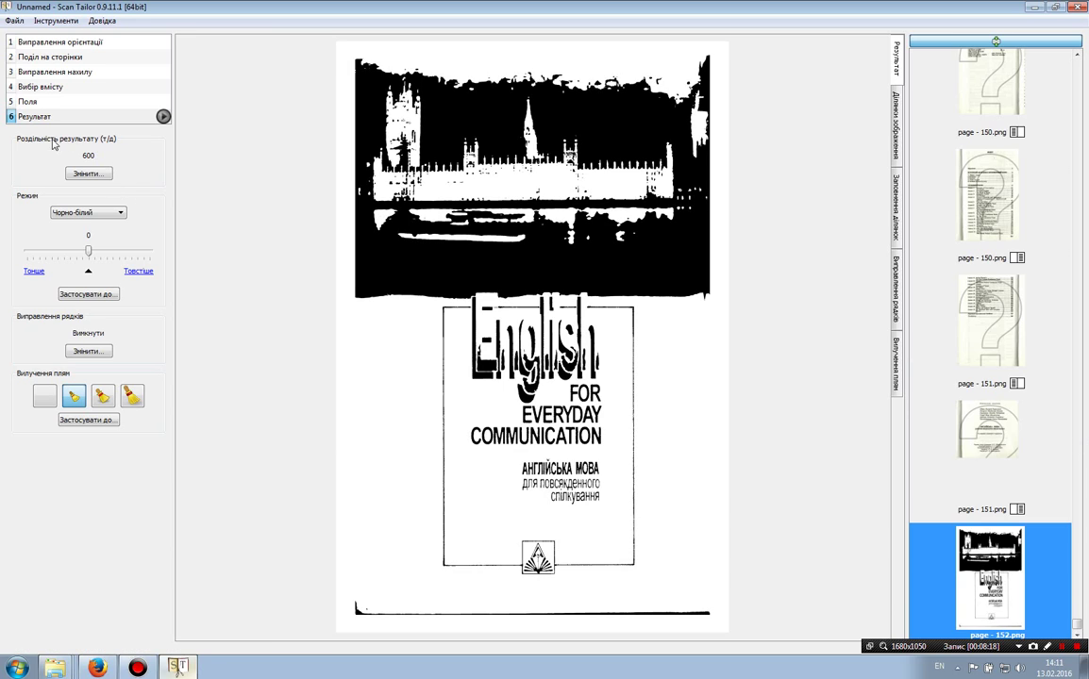
pyautogui.click(97, 217)
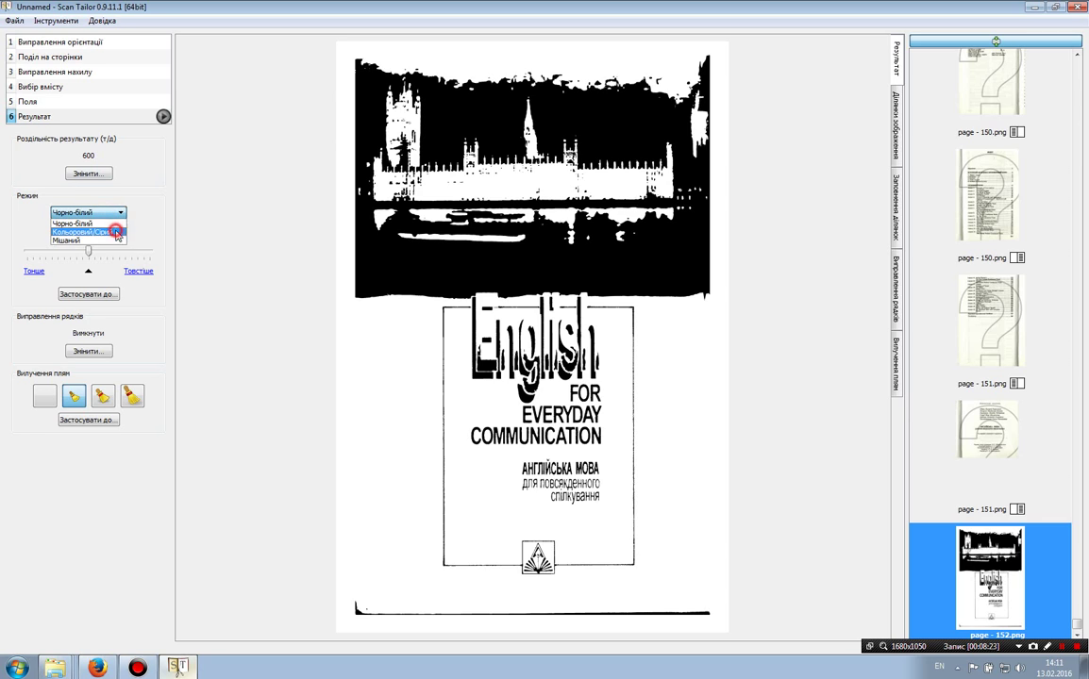
pyautogui.click(115, 232)
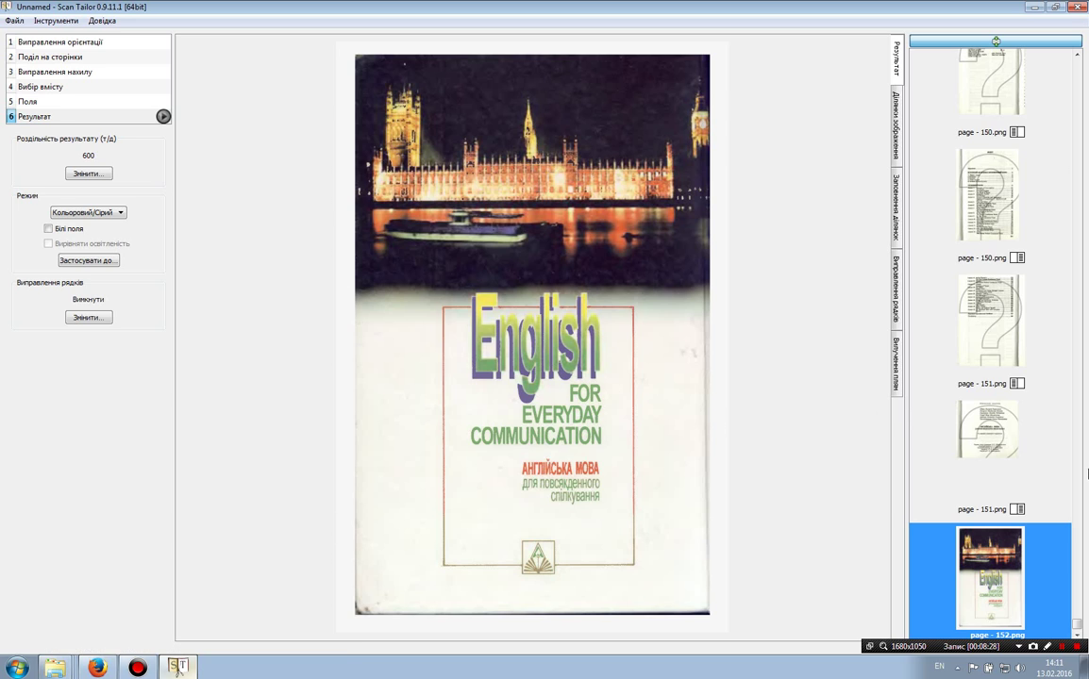
pyautogui.click(978, 451)
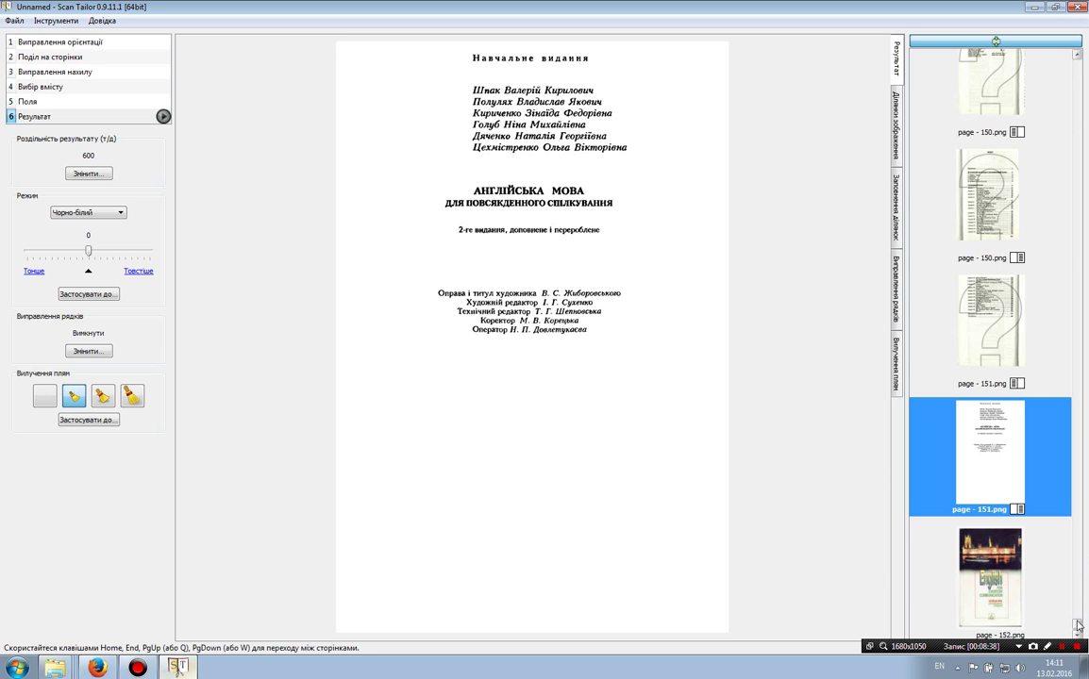
# Set the front cover, page - 001.png, to Color/Grayscale output mode.
pyautogui.moveTo(1076, 624); pyautogui.dragTo(1076, 57)
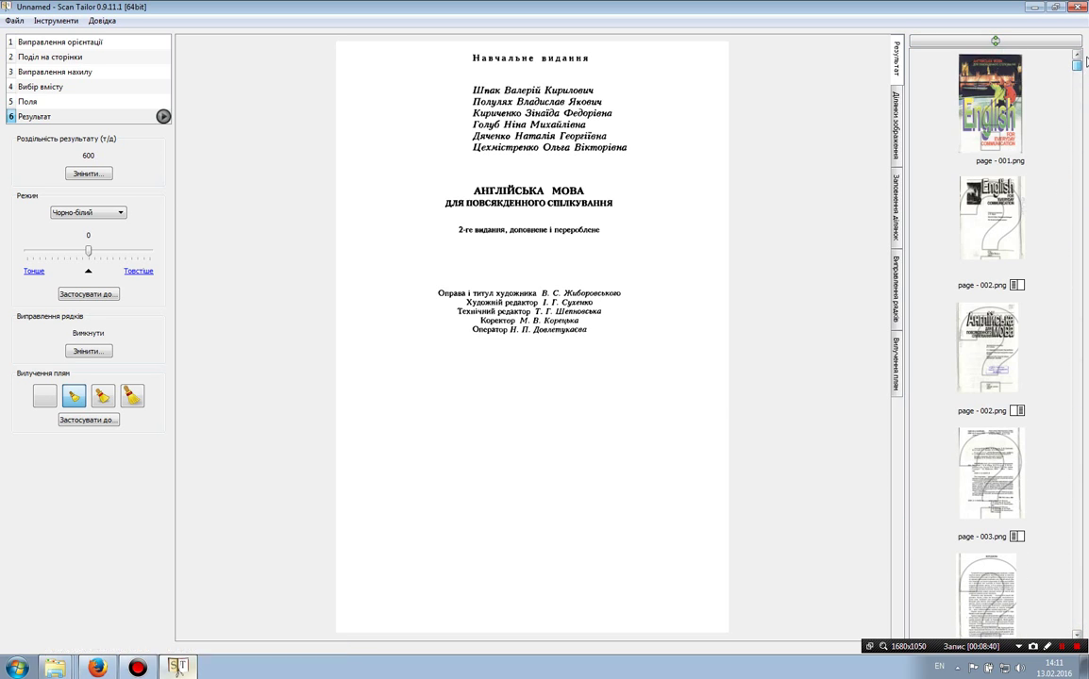
pyautogui.click(1004, 83)
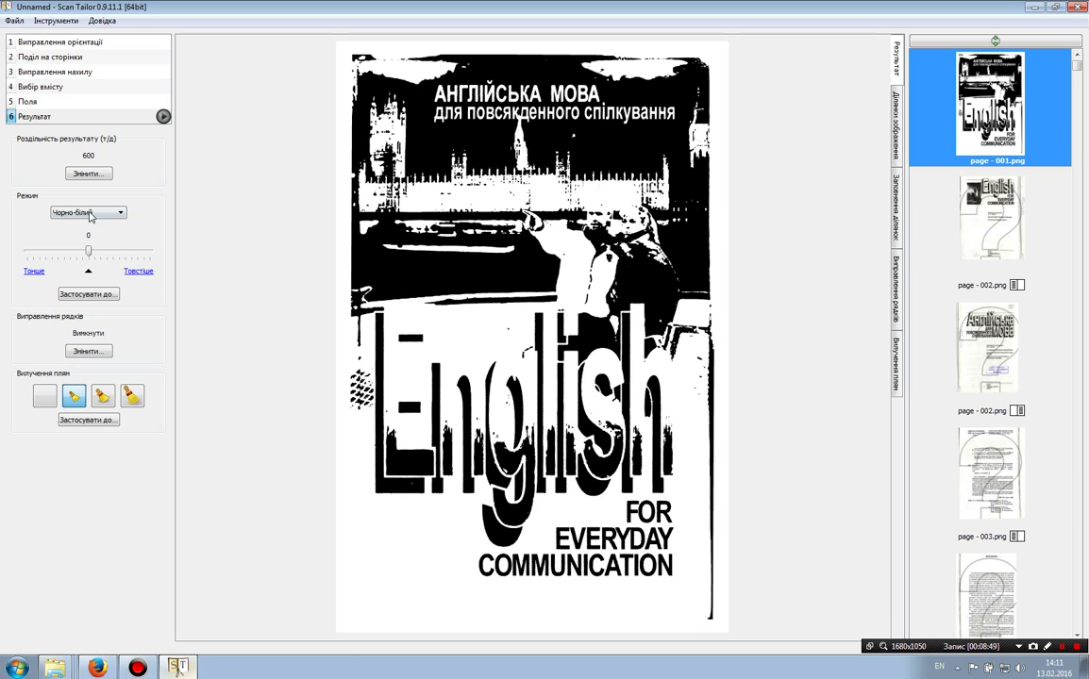
pyautogui.click(88, 212)
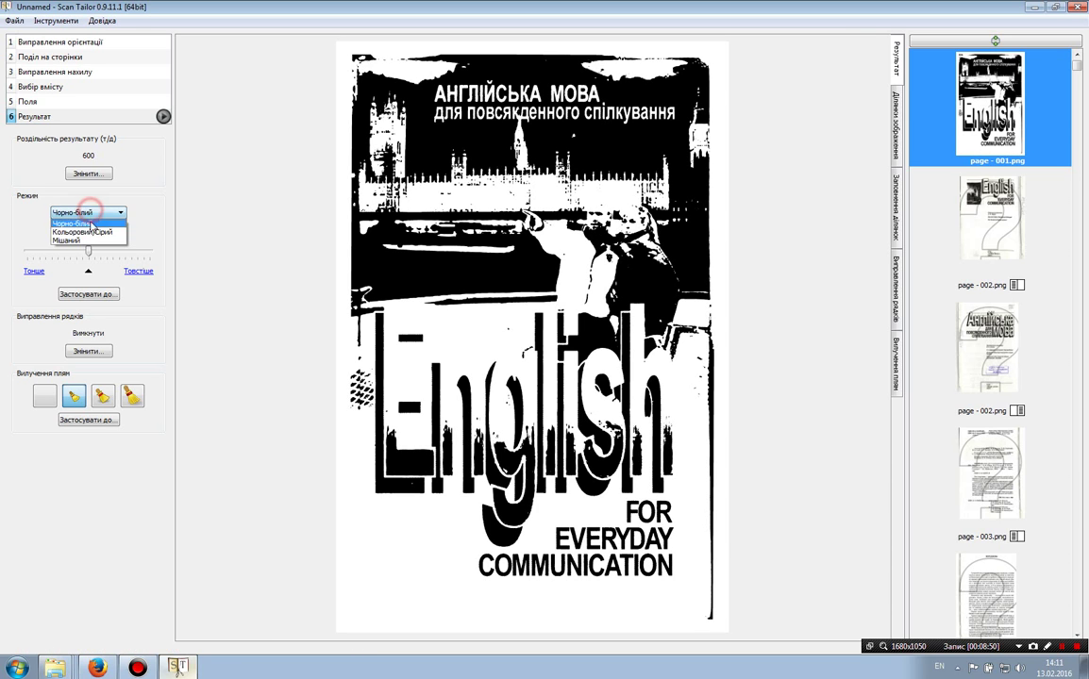
pyautogui.click(85, 231)
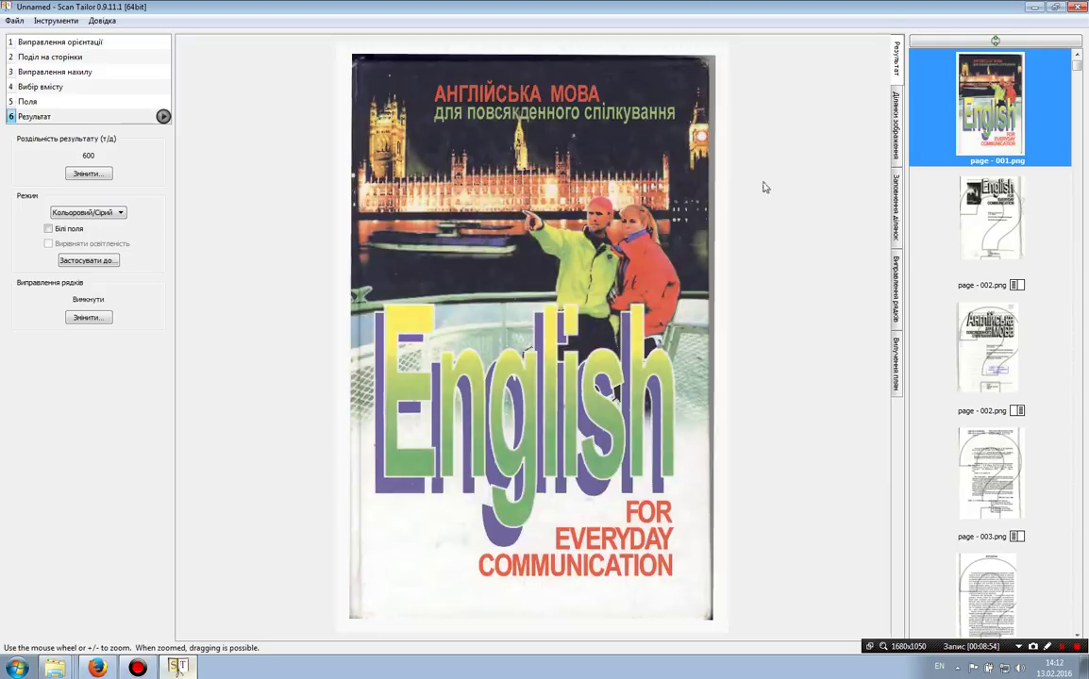
# Try Color/Grayscale mode on the left half of page - 002.png and switch it back to black and white.
pyautogui.press('pagedown')
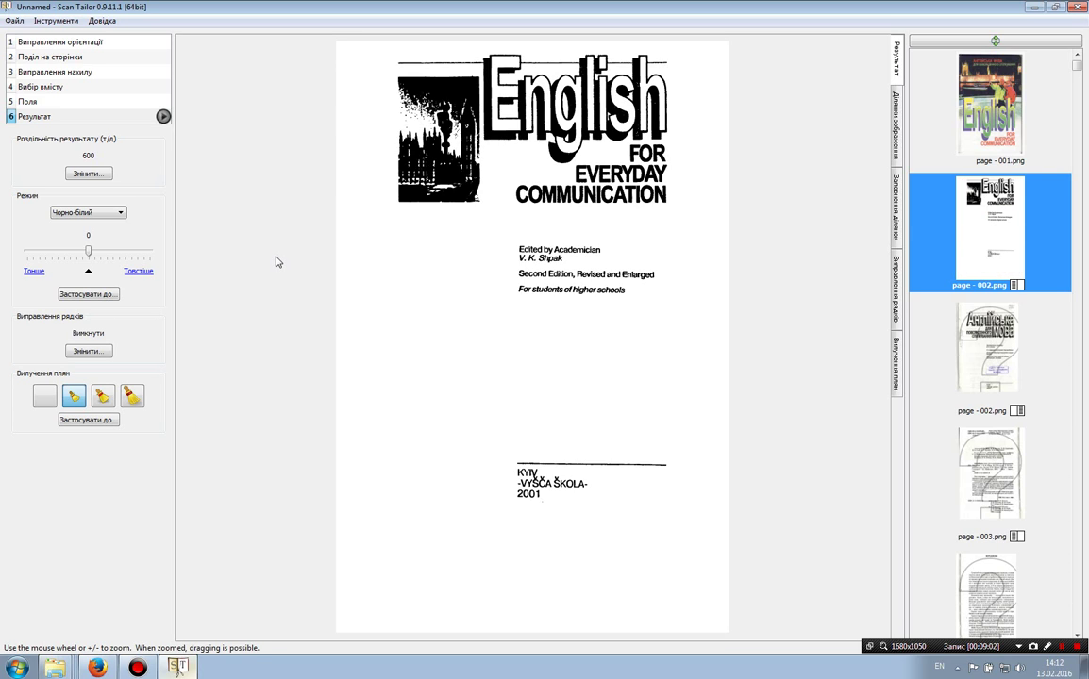
pyautogui.click(89, 212)
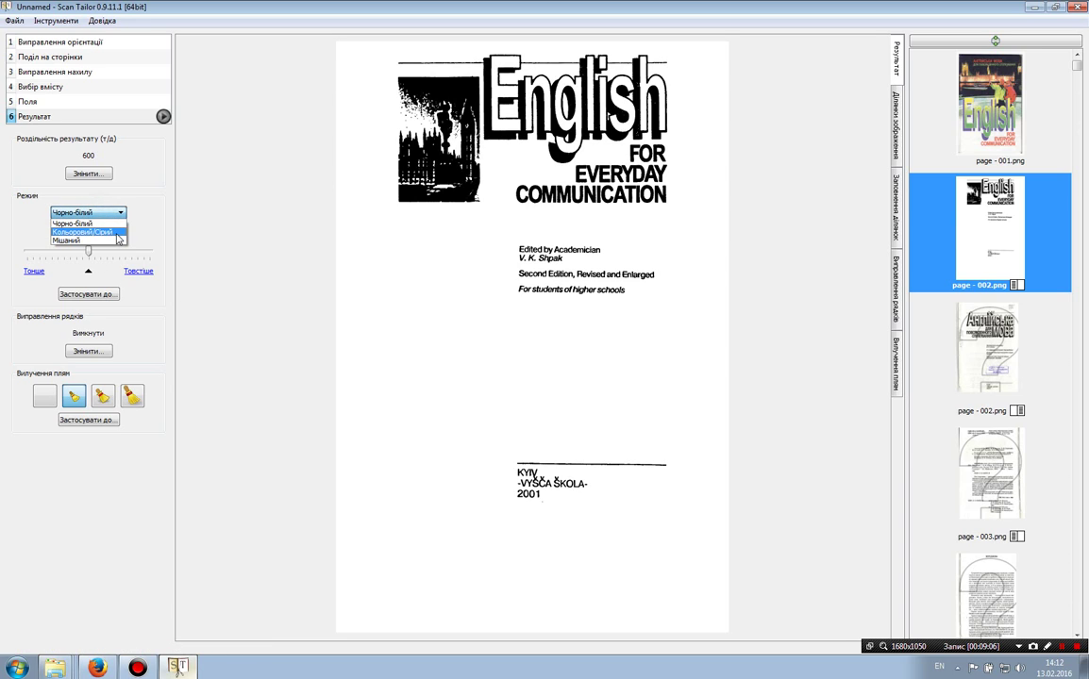
pyautogui.click(85, 231)
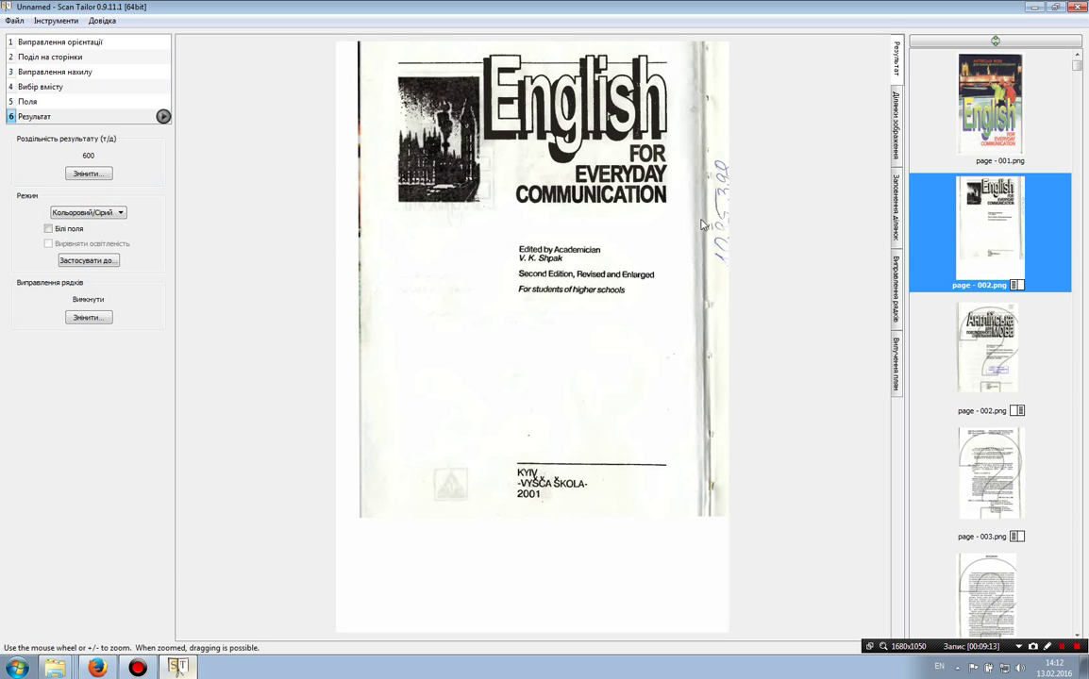
pyautogui.click(110, 213)
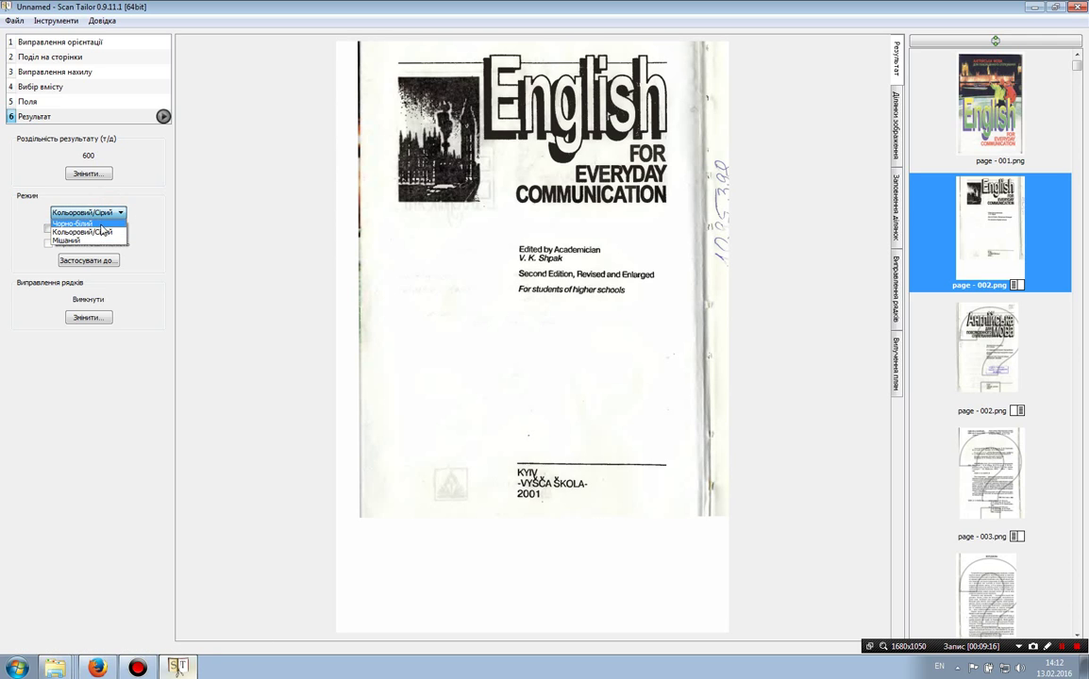
pyautogui.click(100, 223)
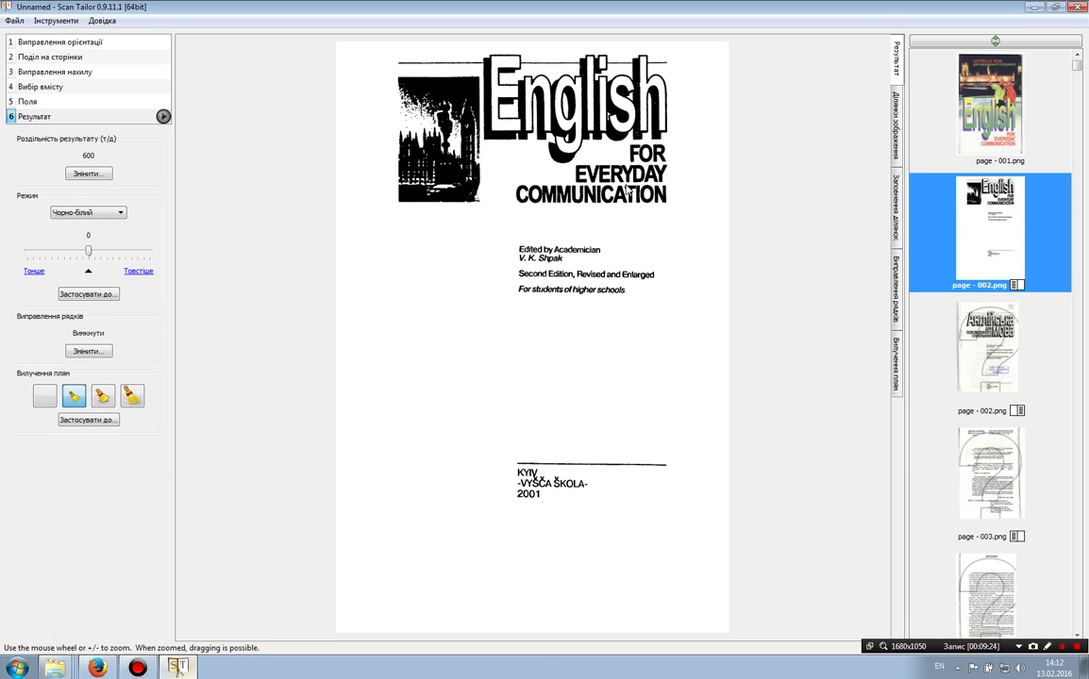
# Try the strongest despeckling level on the right half of page - 002.png and restore the lightest level.
pyautogui.click(1006, 373)
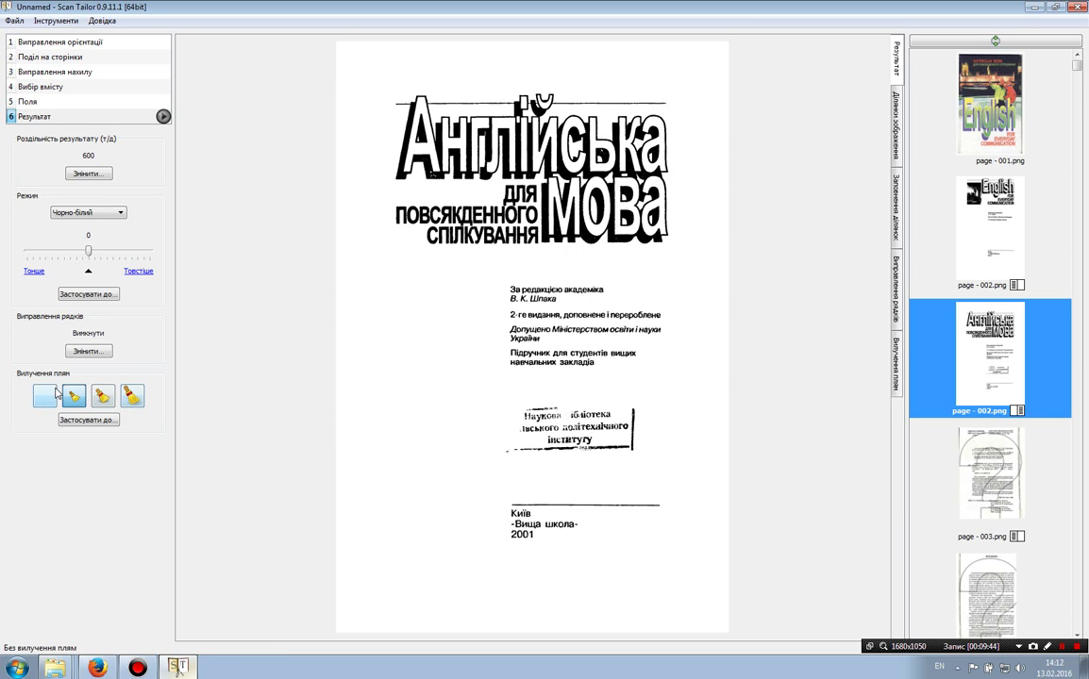
pyautogui.click(131, 398)
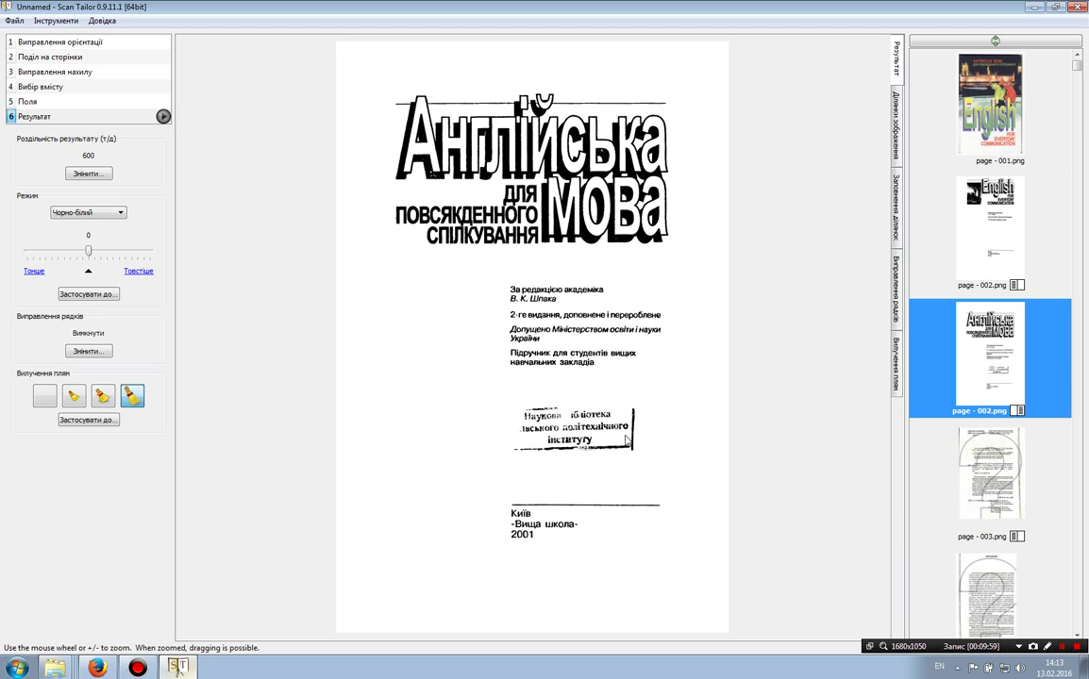
pyautogui.click(73, 397)
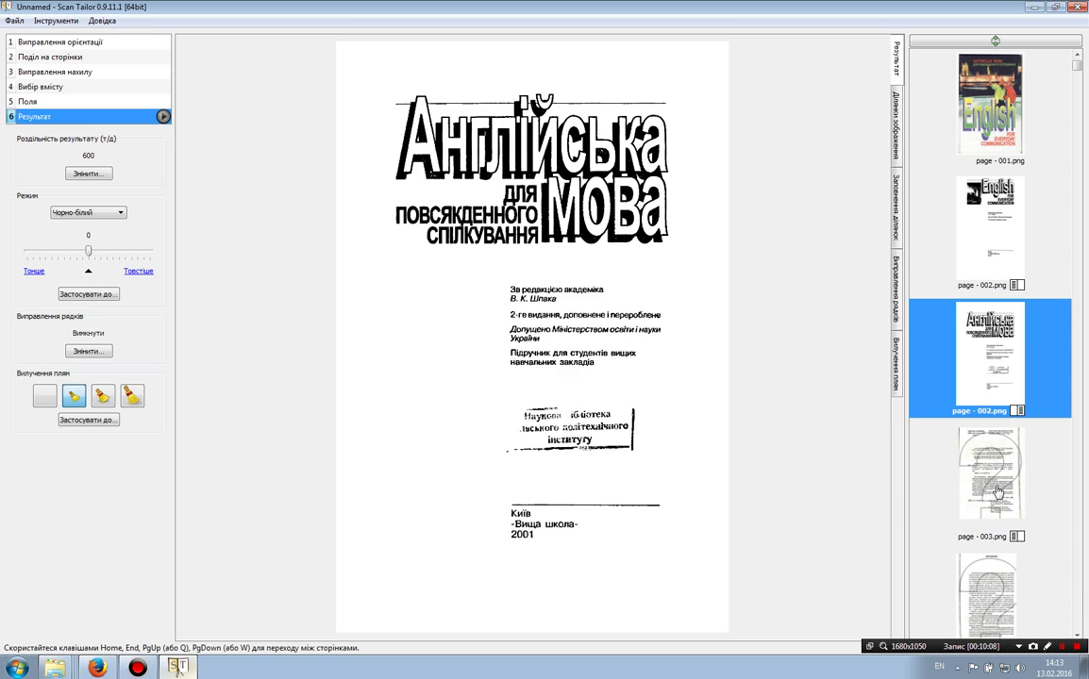
# Generate black-and-white output for both halves of page - 003.png and the left half of page - 004.png, and start batch output of all pages.
pyautogui.click(997, 490)
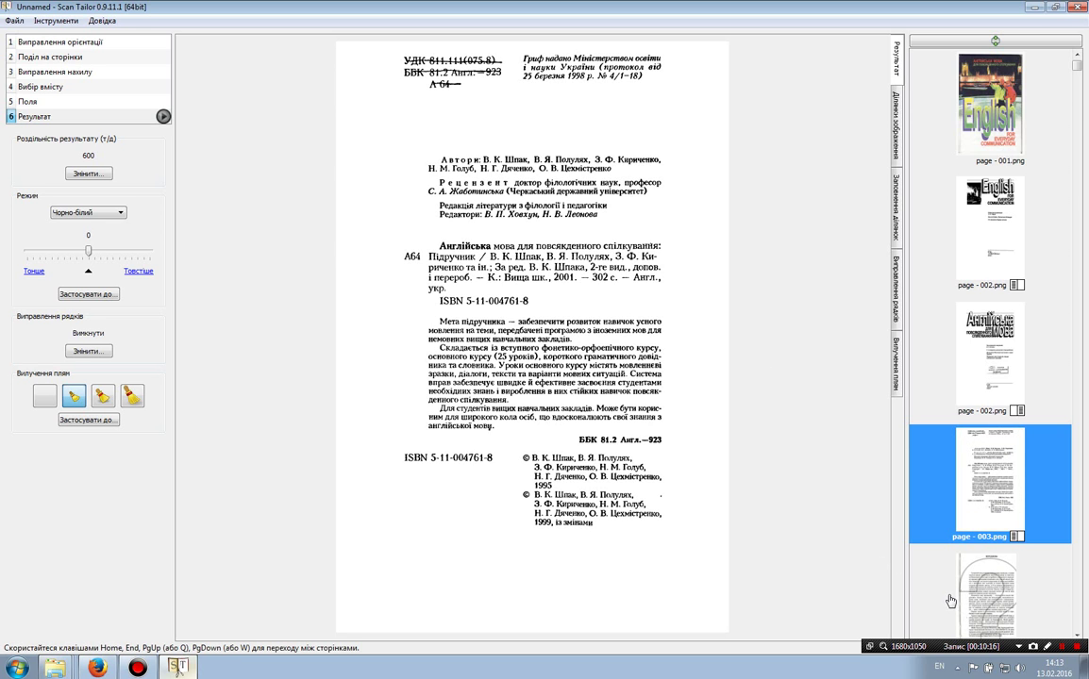
pyautogui.click(919, 588)
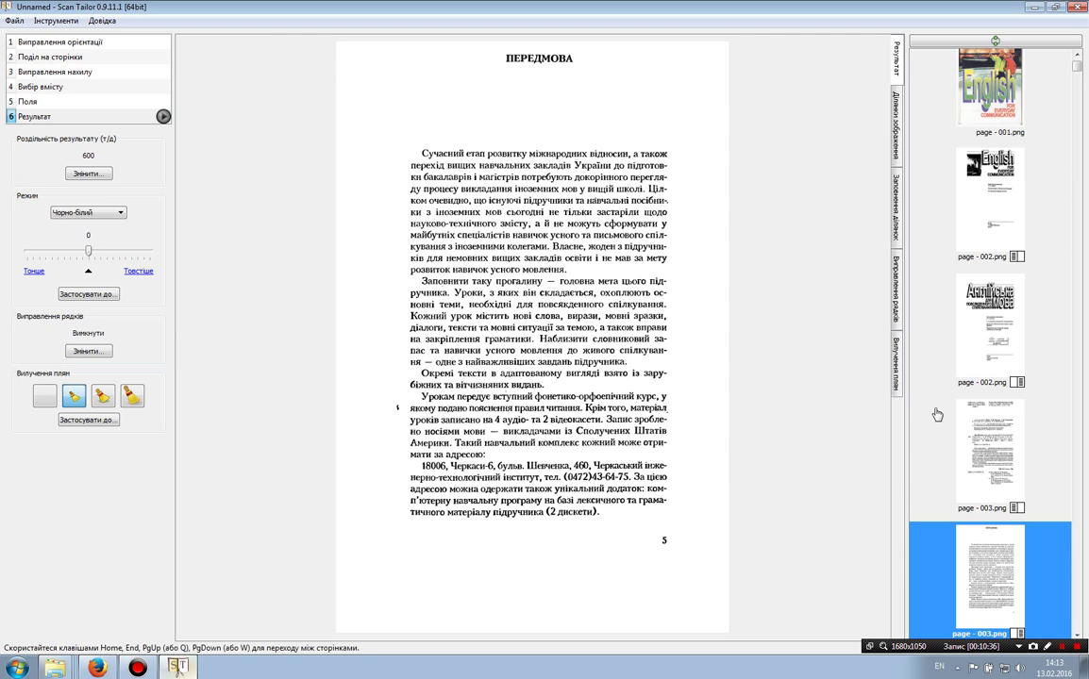
pyautogui.scroll(-2, 988, 522)
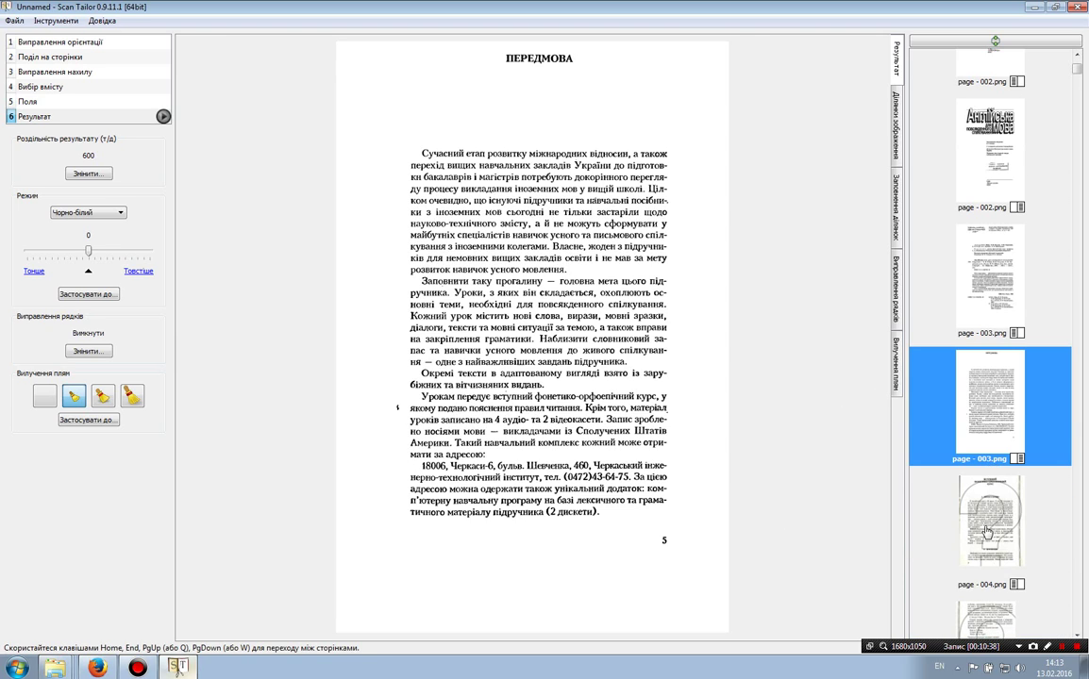
pyautogui.click(986, 524)
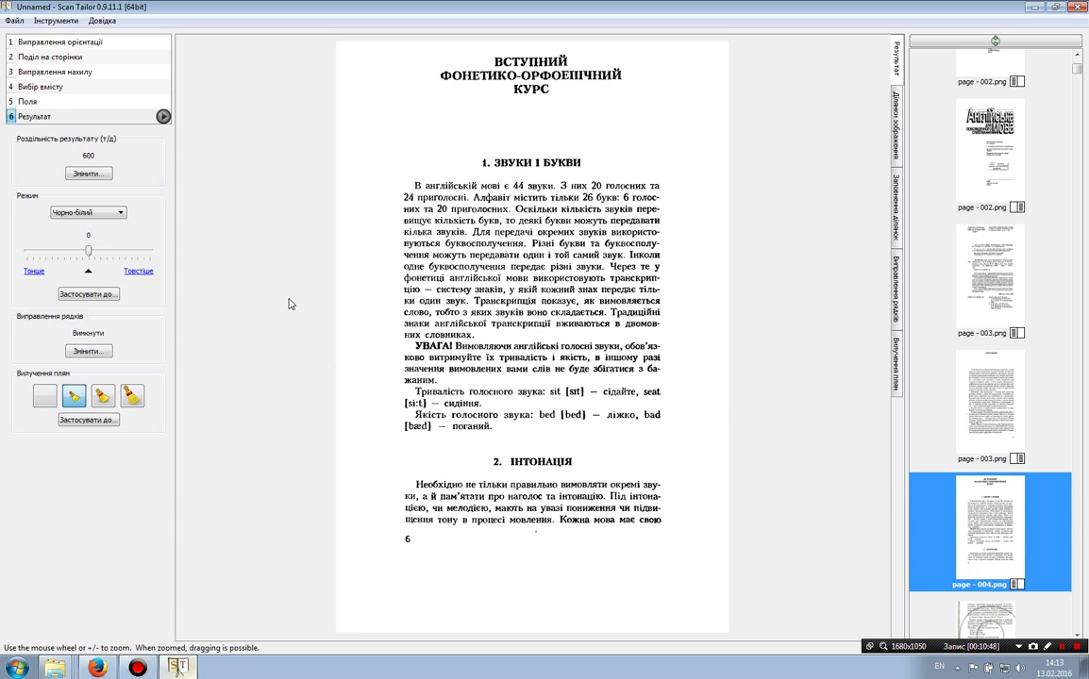
pyautogui.click(164, 117)
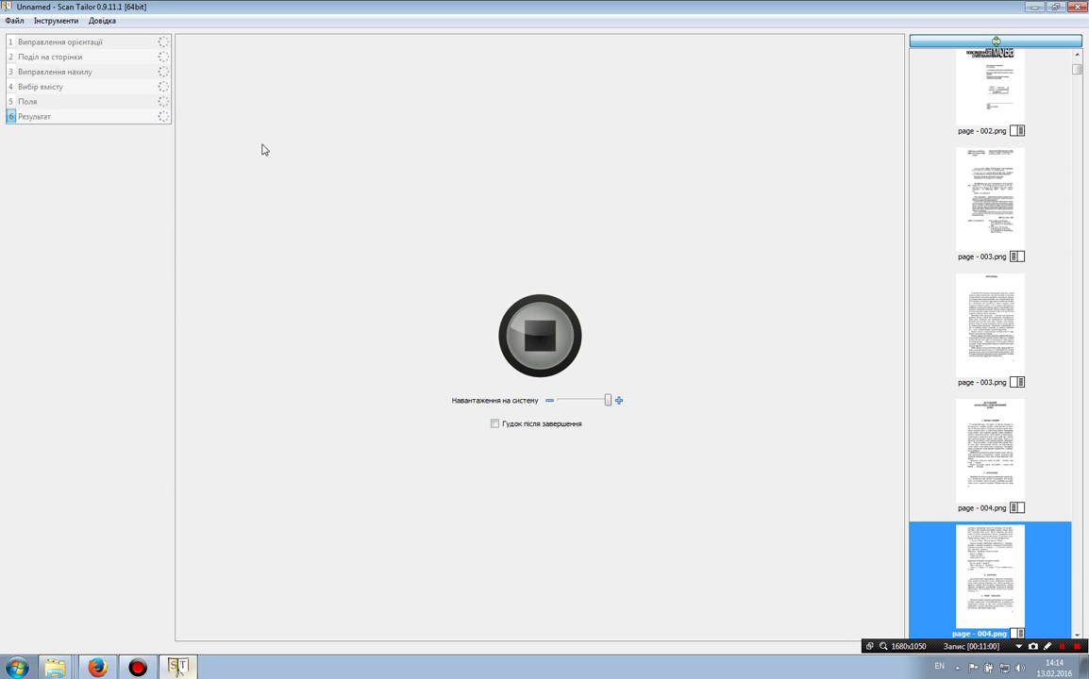
# Switch to the File Explorer window, view the speckles folder inside book\out\cache, and return to Scan Tailor.
pyautogui.click(49, 668)
pyautogui.click(49, 637)
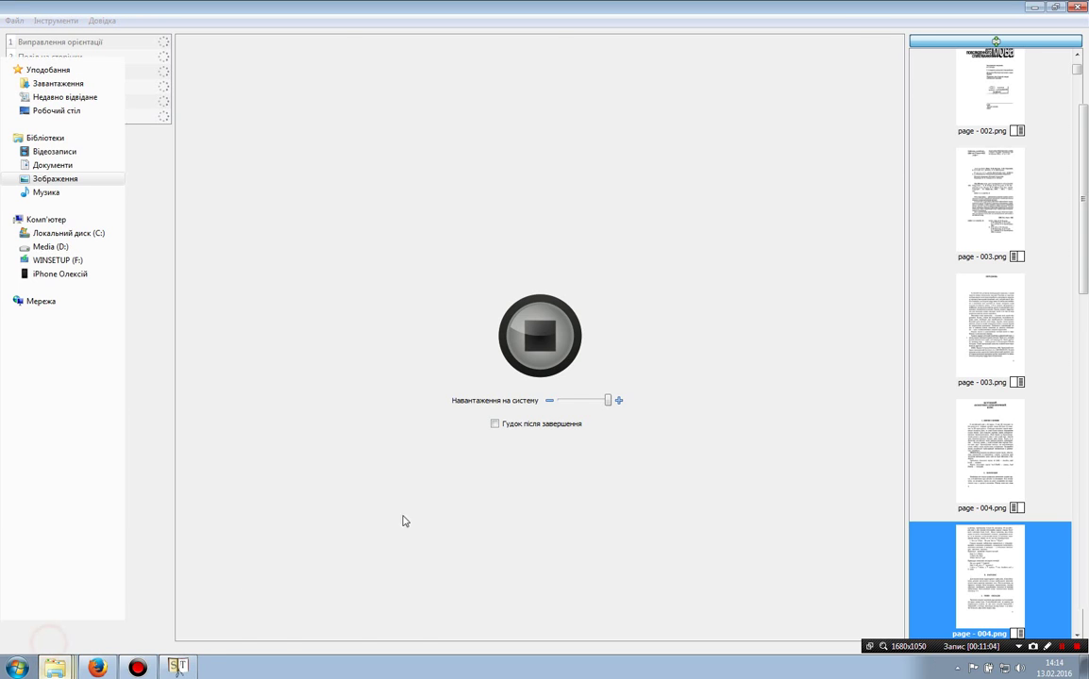
pyautogui.hotkey('alt', 'Up')
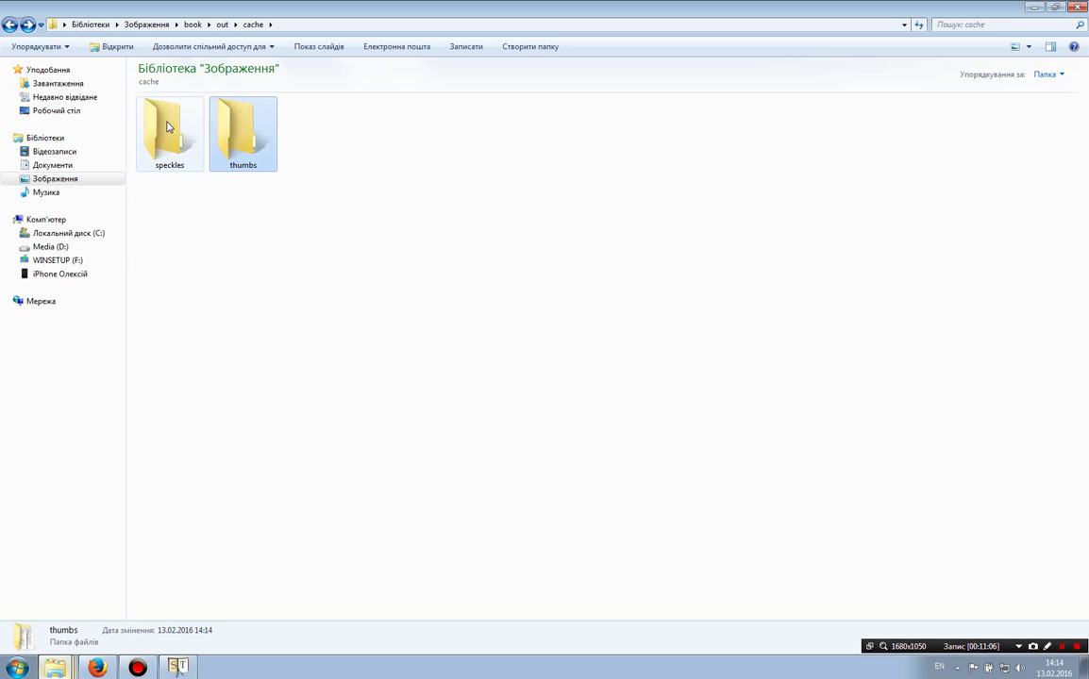
pyautogui.click(195, 223)
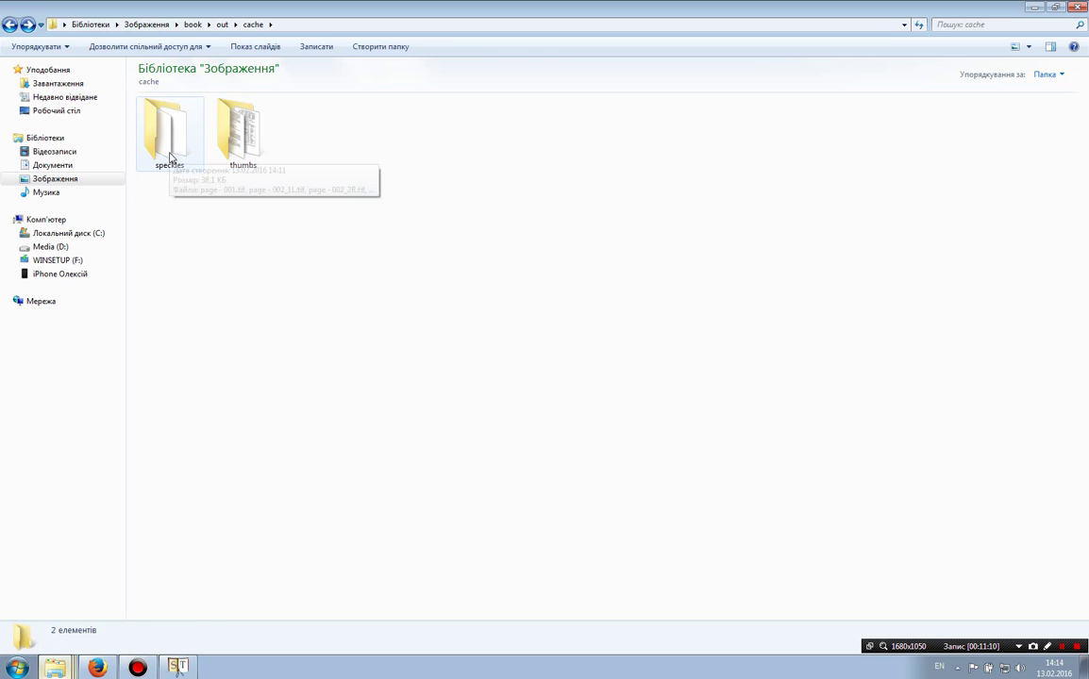
pyautogui.doubleClick(170, 158)
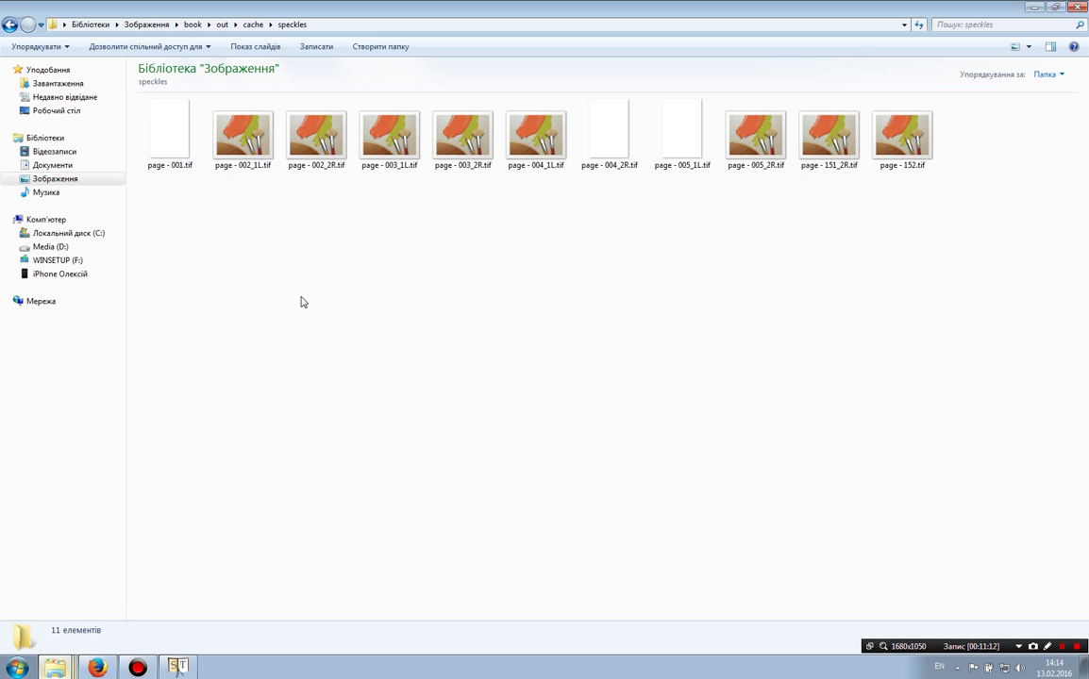
pyautogui.press('BackSpace')
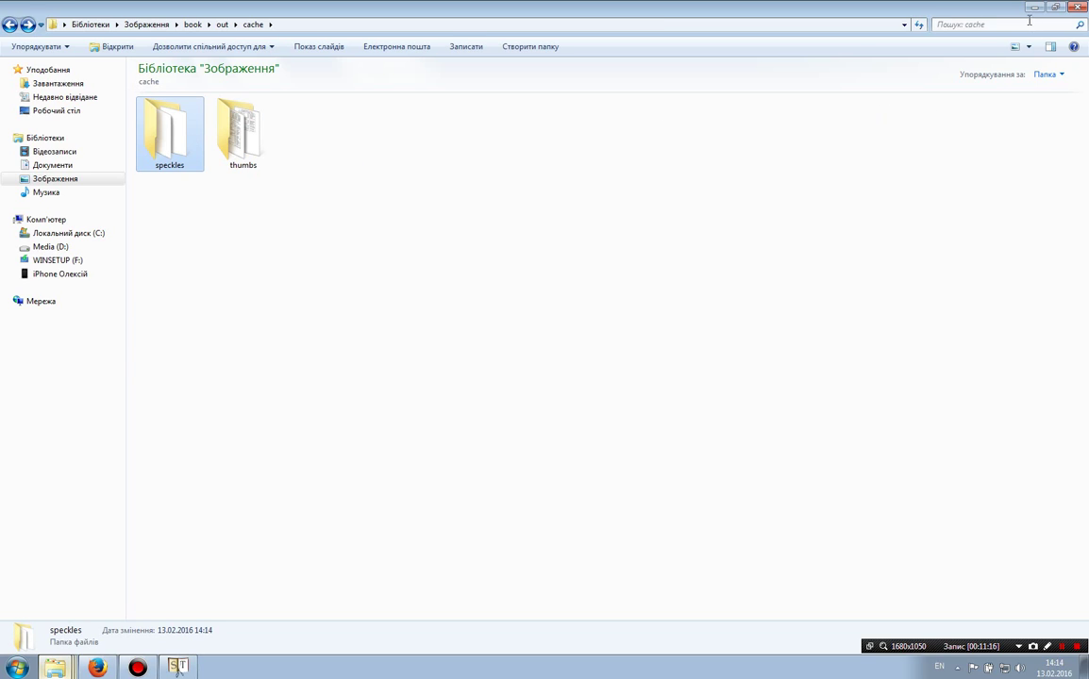
pyautogui.hotkey('alt', 'Tab')
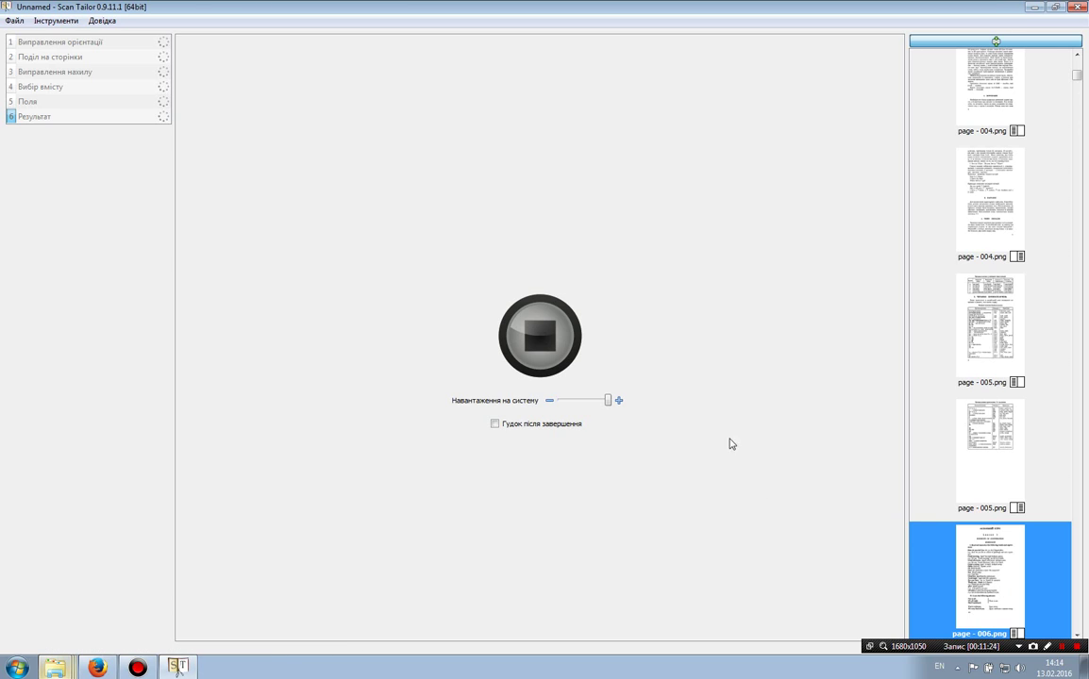
pyautogui.click(1061, 647)
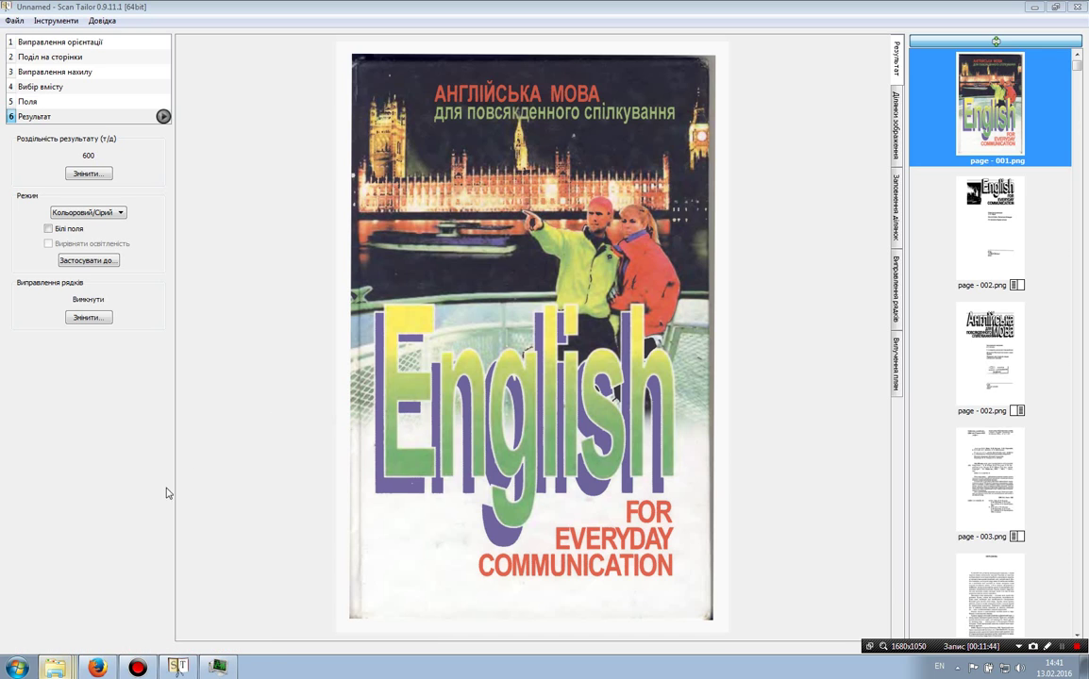
# Switch to the File Explorer window, look at the source scans in the book folder, and open its out folder.
pyautogui.moveTo(56, 667)
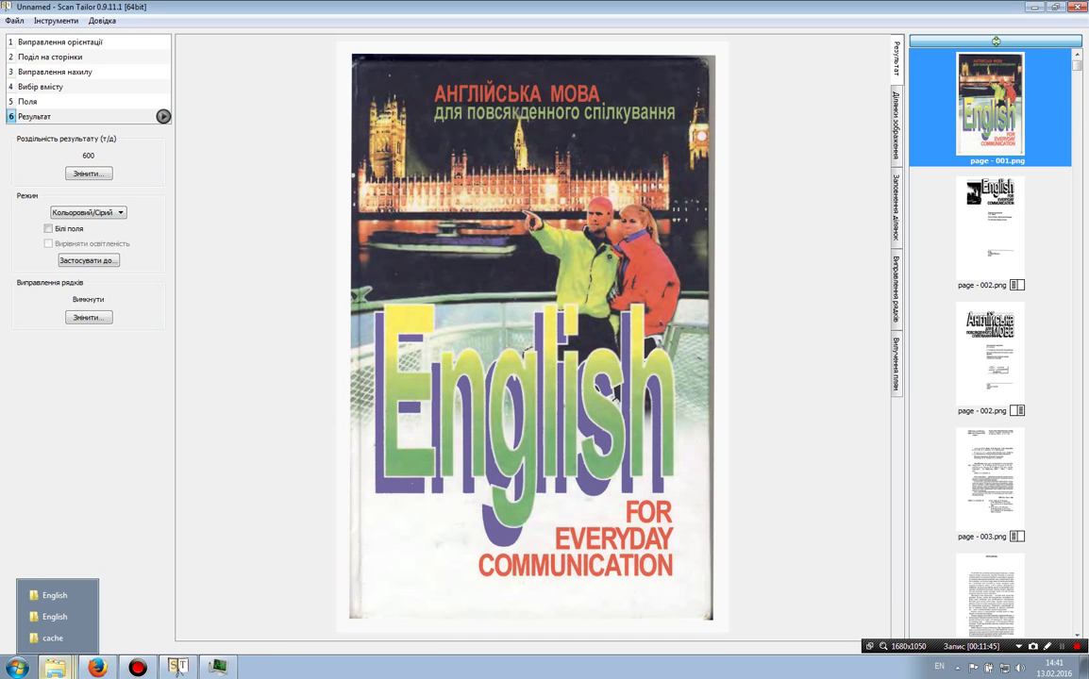
pyautogui.click(53, 639)
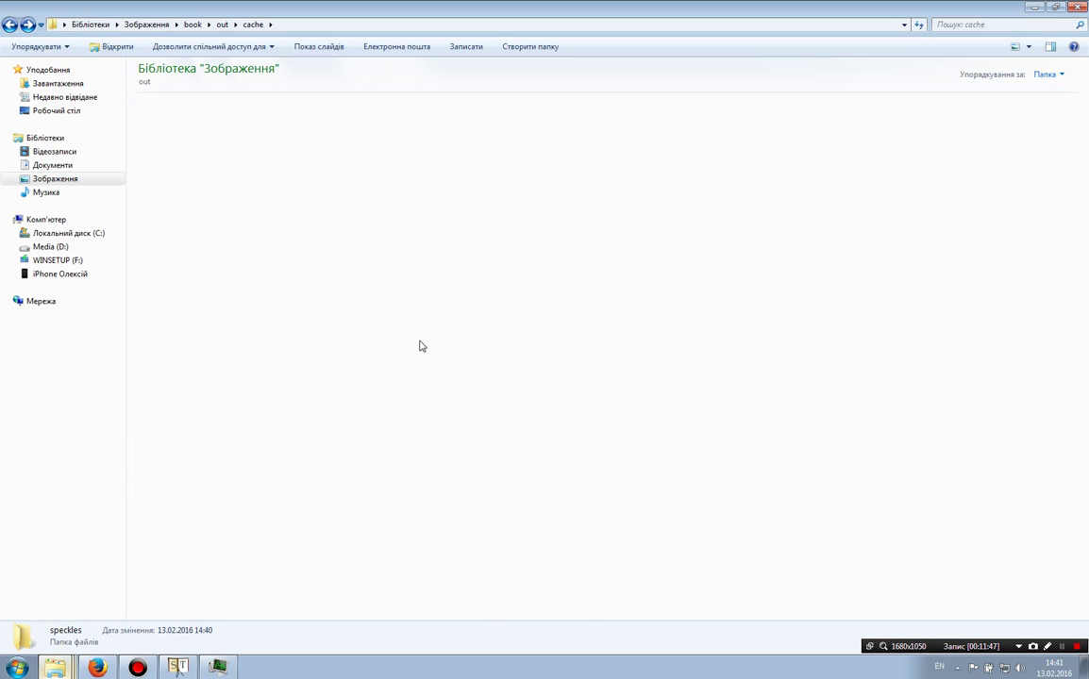
pyautogui.press('BackSpace')
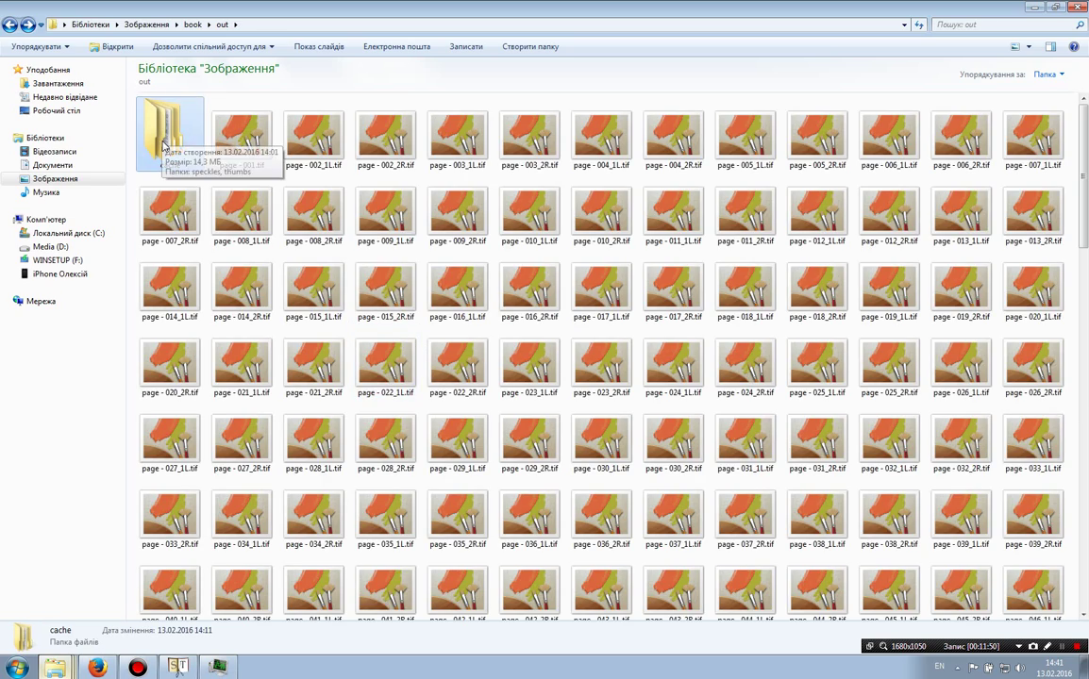
pyautogui.click(191, 24)
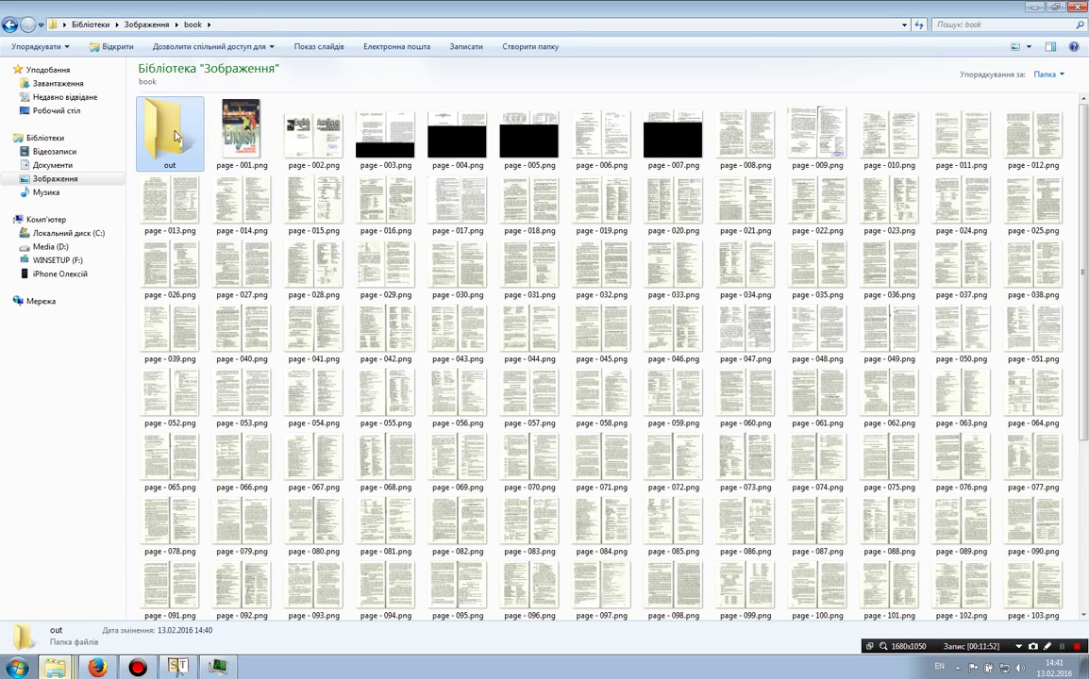
pyautogui.doubleClick(171, 142)
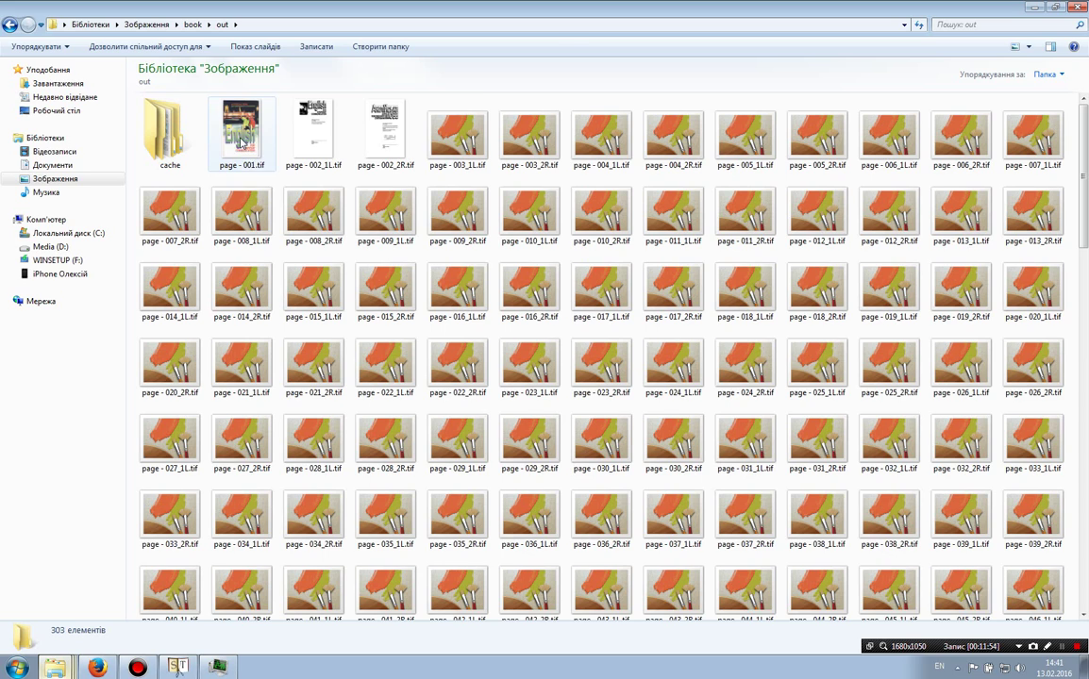
# Open page - 001.tif in Windows Photo Viewer and browse through the output pages that follow, up to page - 004_2R.tif.
pyautogui.click(241, 140)
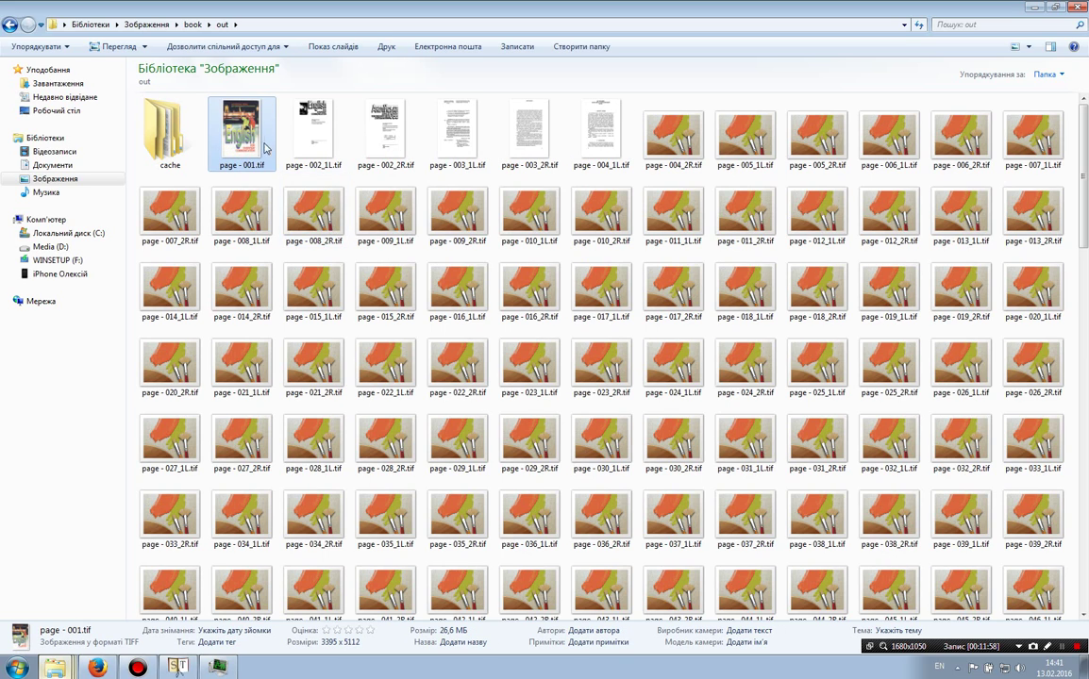
pyautogui.doubleClick(255, 140)
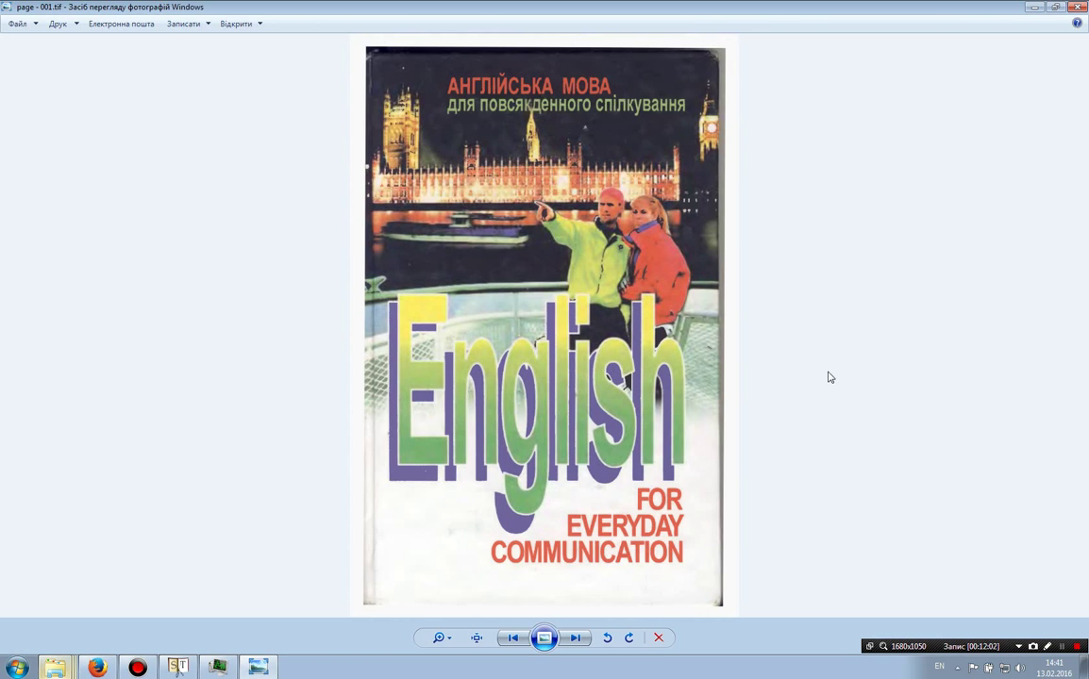
pyautogui.press('Right')
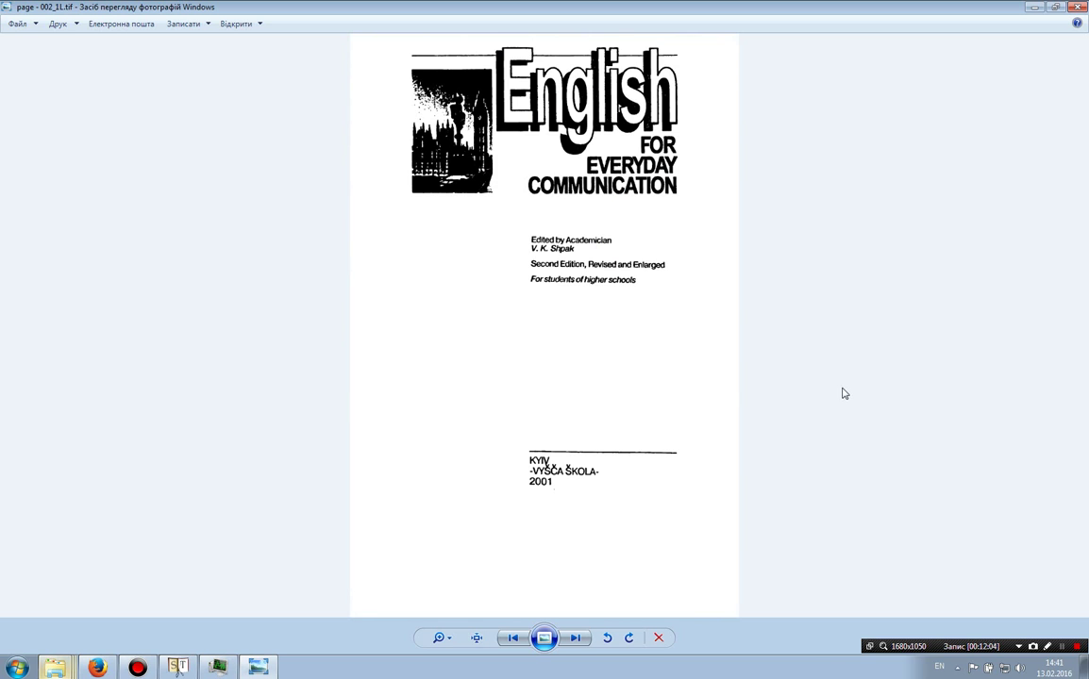
pyautogui.press('Right')
pyautogui.press('Right')
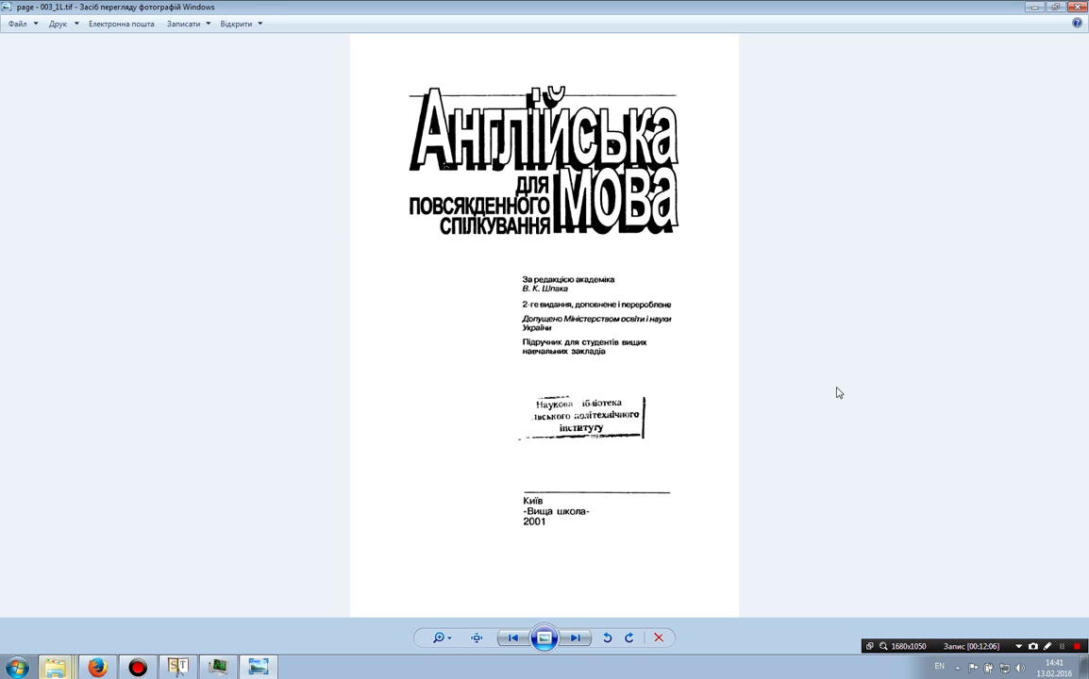
pyautogui.press('Right')
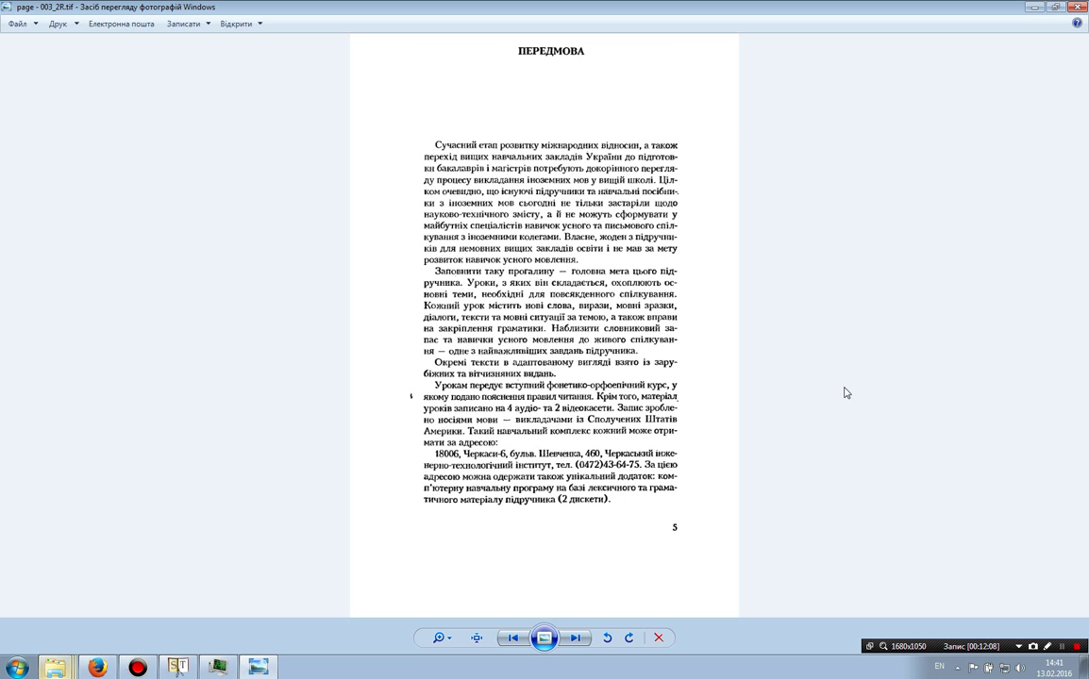
pyautogui.press('Right')
pyautogui.press('Right')
pyautogui.press('Right')
pyautogui.press('Right')
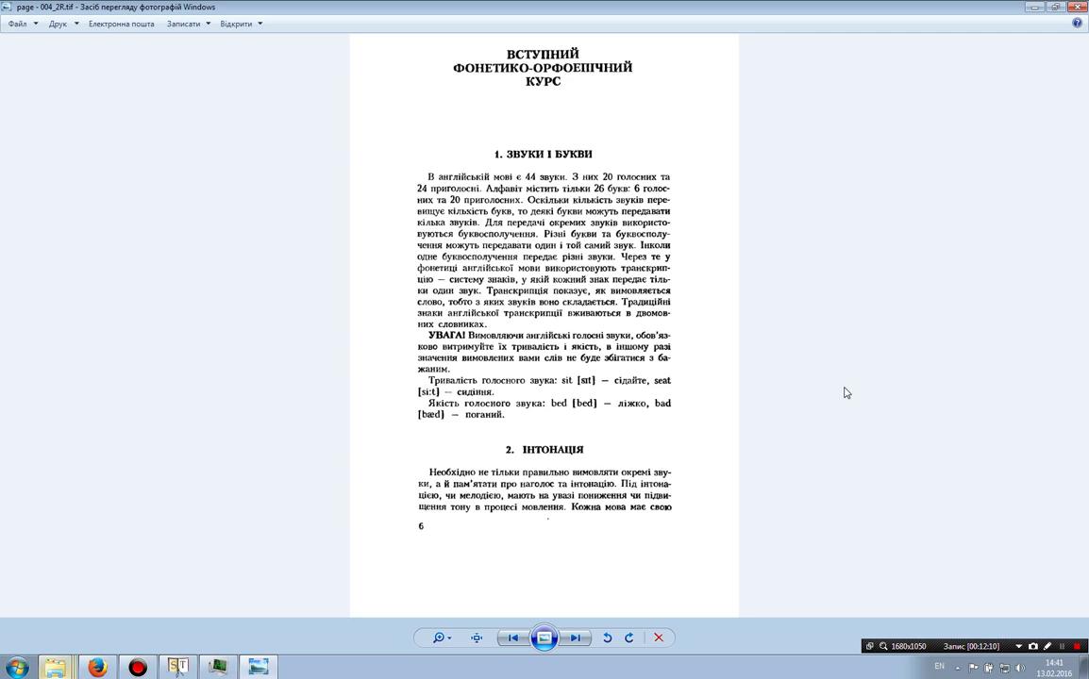
# Browse the remaining processed output pages in Windows Photo Viewer up to page - 012_1L.tif, and close the viewer.
pyautogui.press('Right')
pyautogui.press('Right')
pyautogui.press('Right')
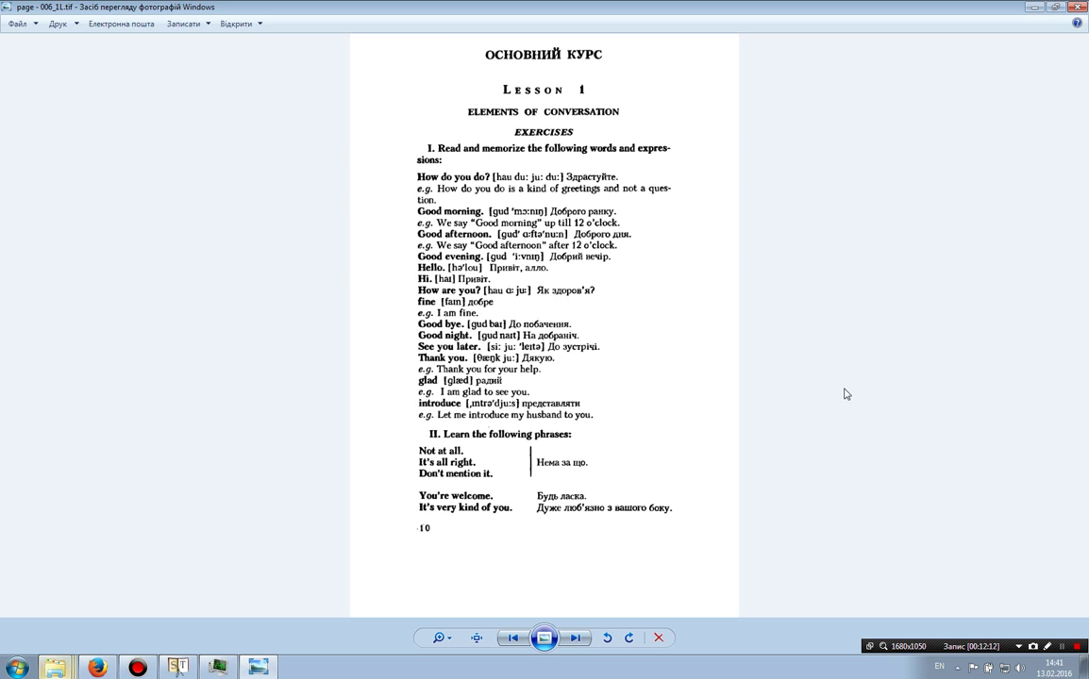
pyautogui.press('Right')
pyautogui.press('Right')
pyautogui.press('Right')
pyautogui.press('Right')
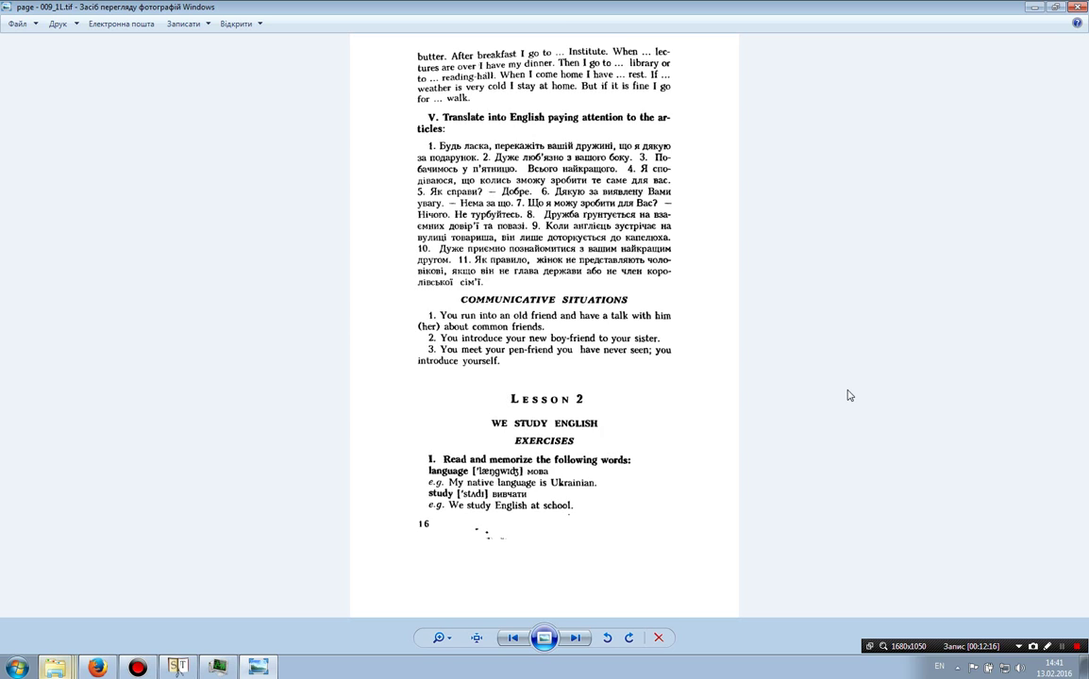
pyautogui.press('Right')
pyautogui.press('Right')
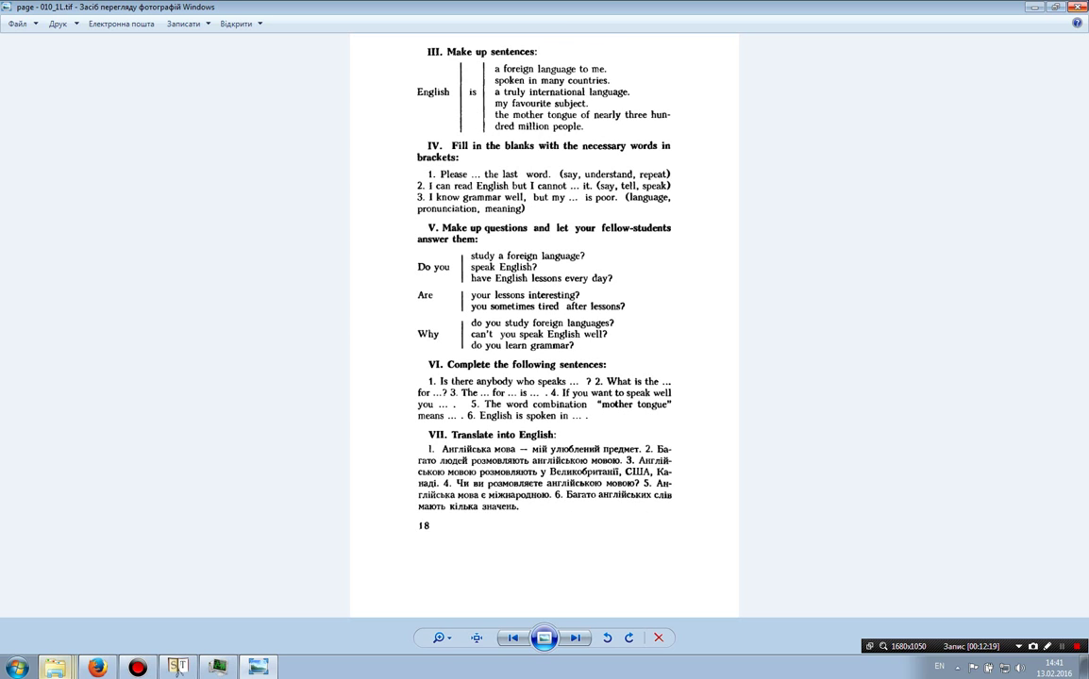
pyautogui.press('Right')
pyautogui.press('Right')
pyautogui.press('Right')
pyautogui.press('Right')
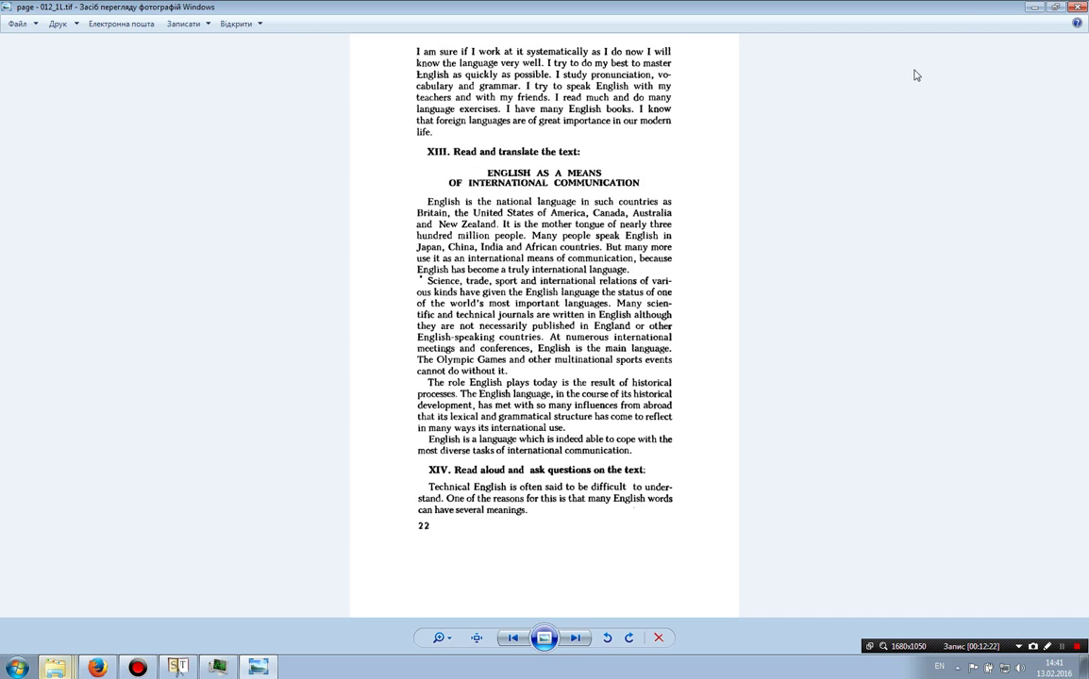
pyautogui.press('Escape')
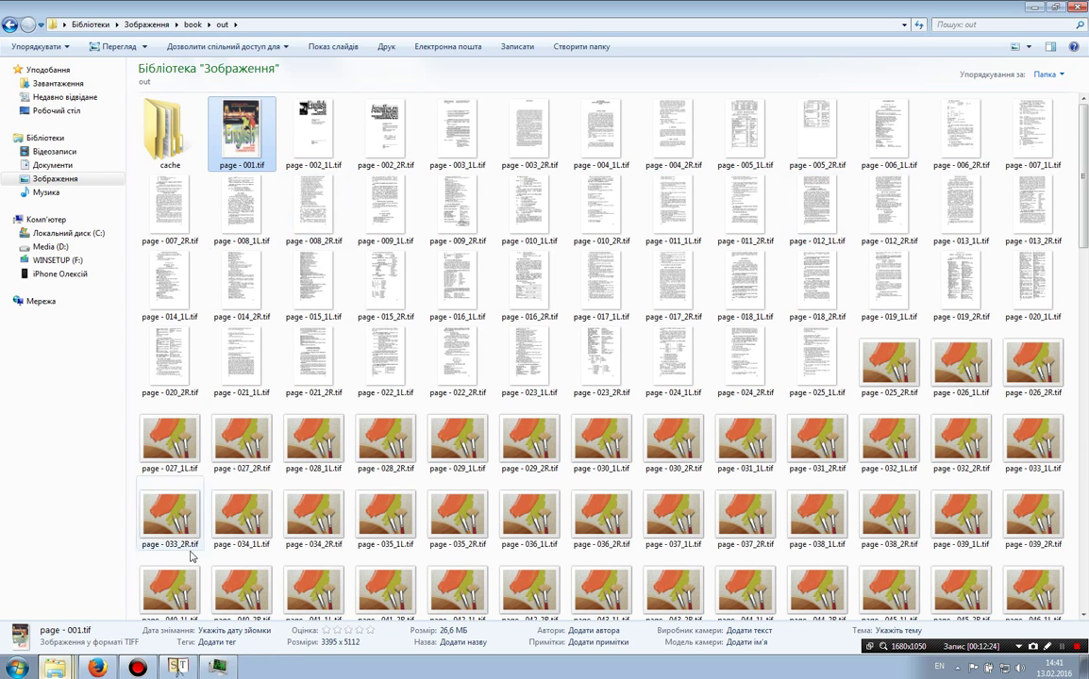
# Switch to Scan Tailor and review the output of both halves of page - 002.png and the left half of page - 003.png.
pyautogui.click(178, 666)
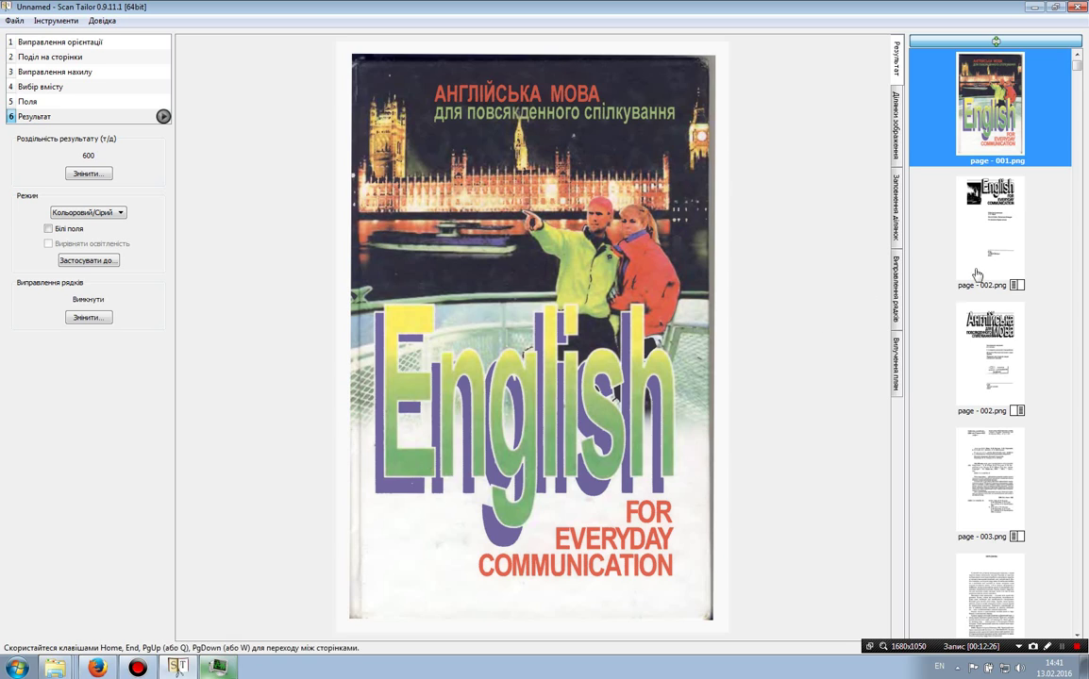
pyautogui.click(914, 222)
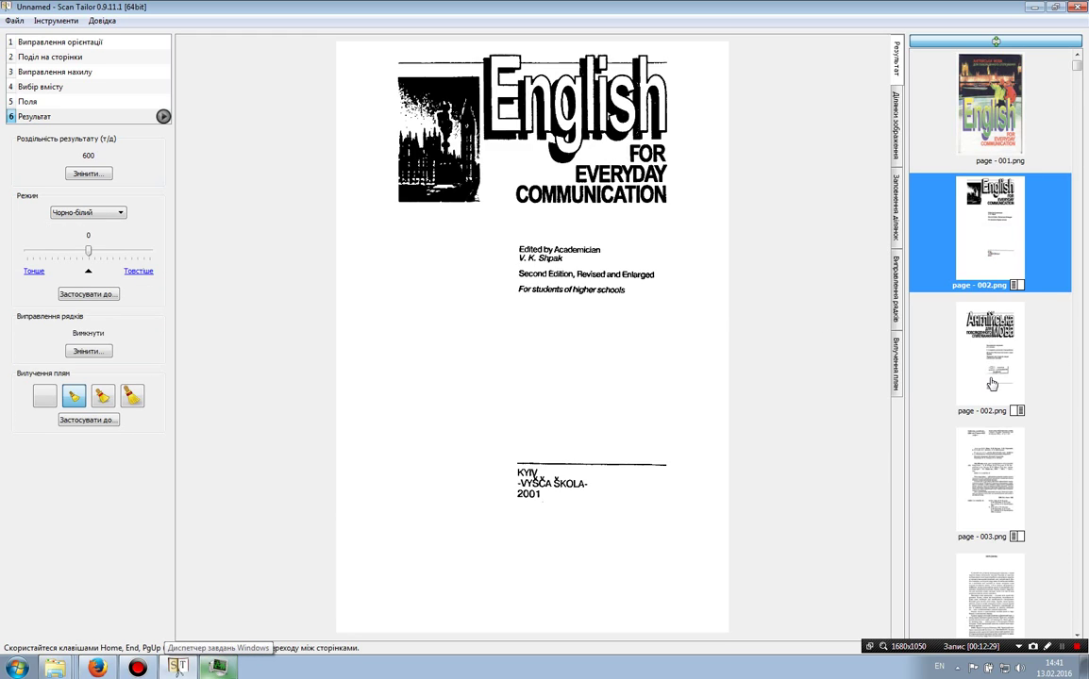
pyautogui.click(988, 376)
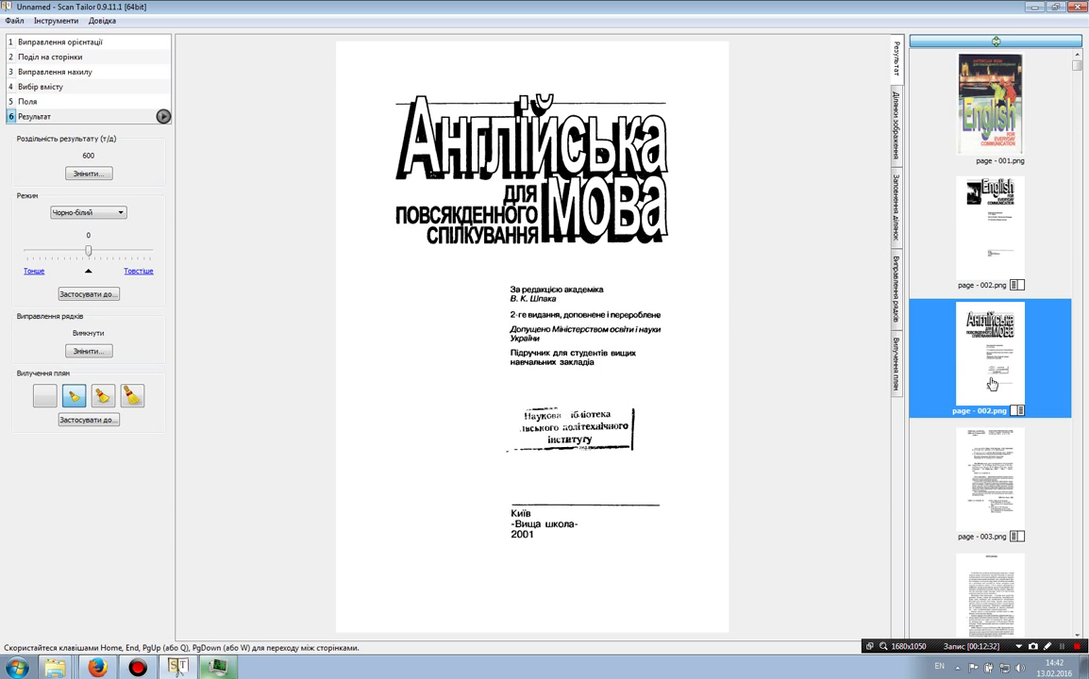
pyautogui.click(982, 484)
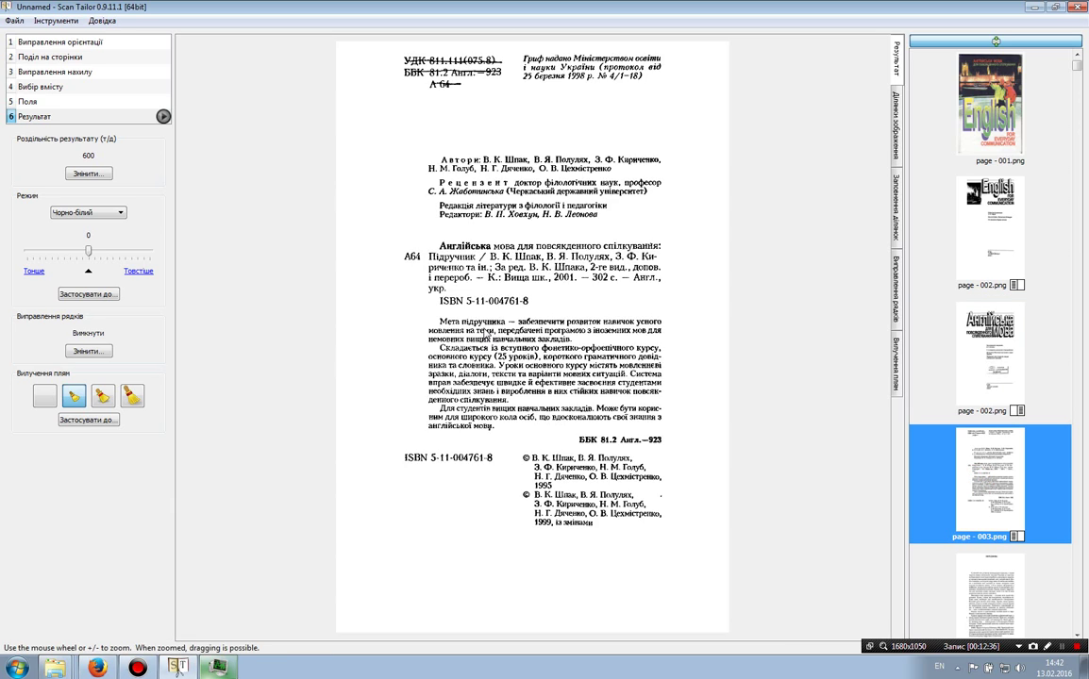
# Return to the margins stage and apply the 5 mm margins to all pages.
pyautogui.click(35, 102)
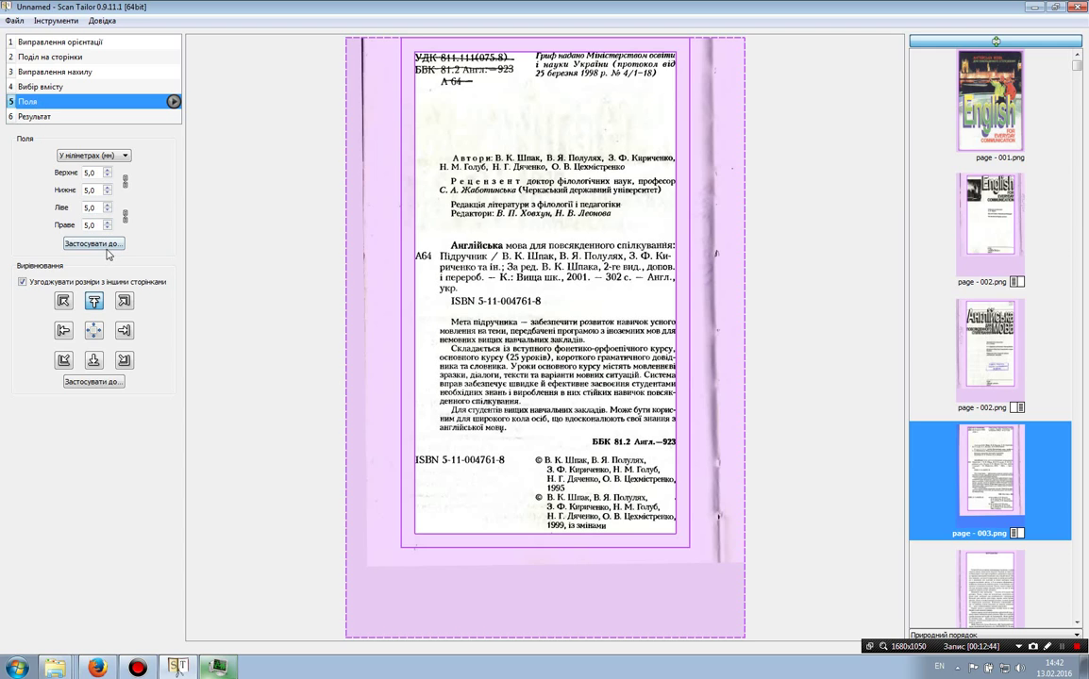
pyautogui.click(95, 244)
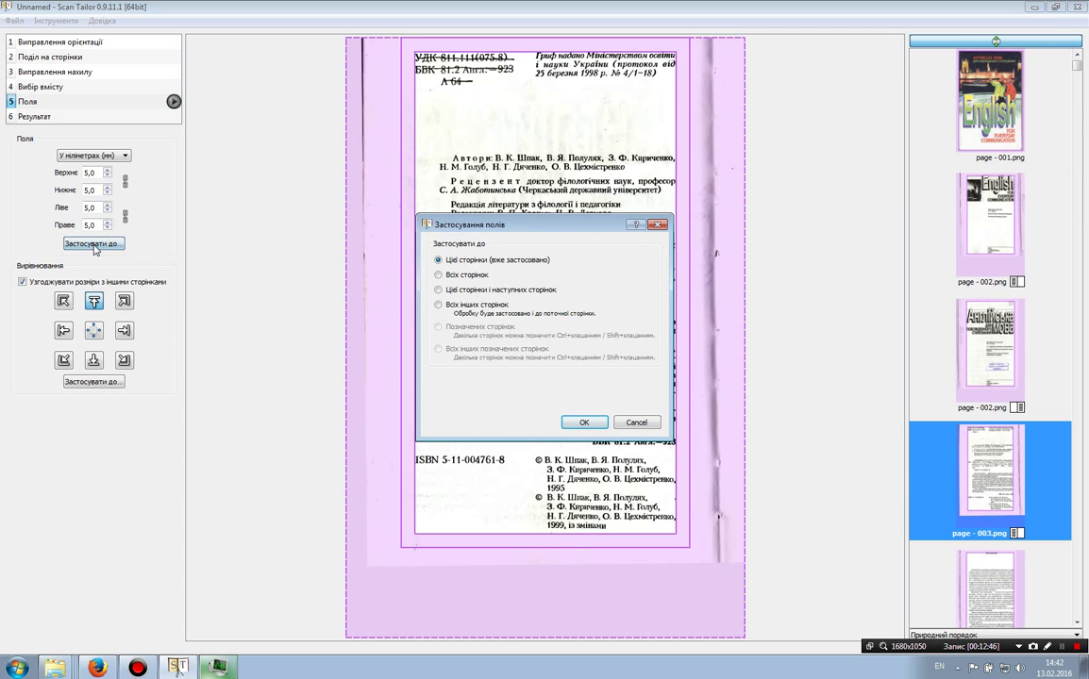
pyautogui.click(462, 275)
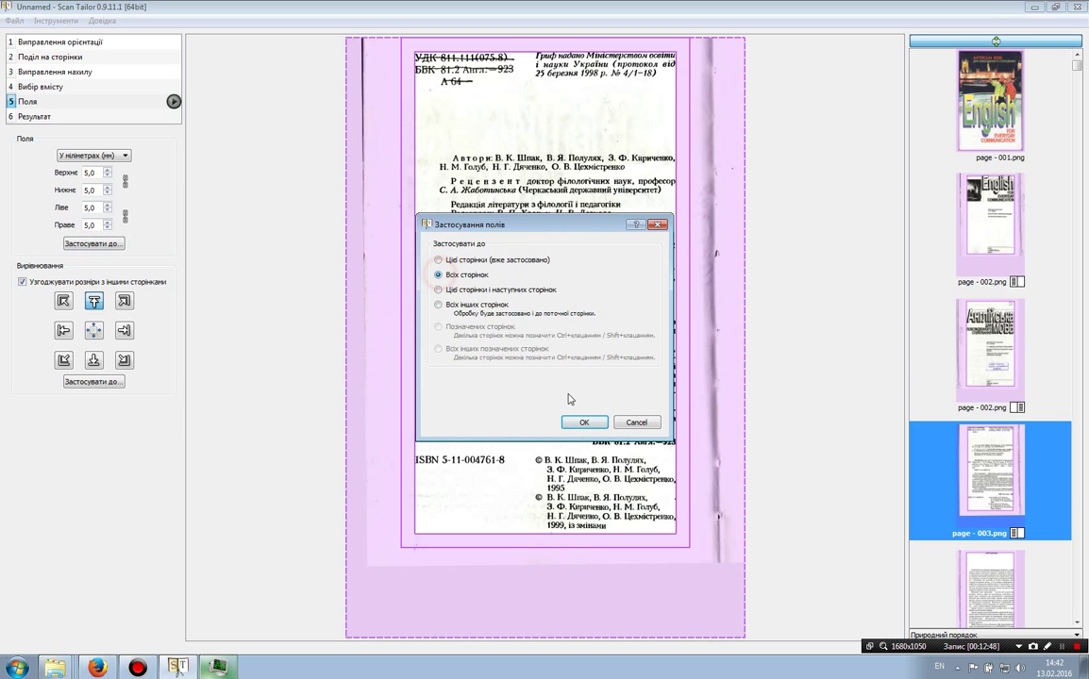
pyautogui.click(582, 424)
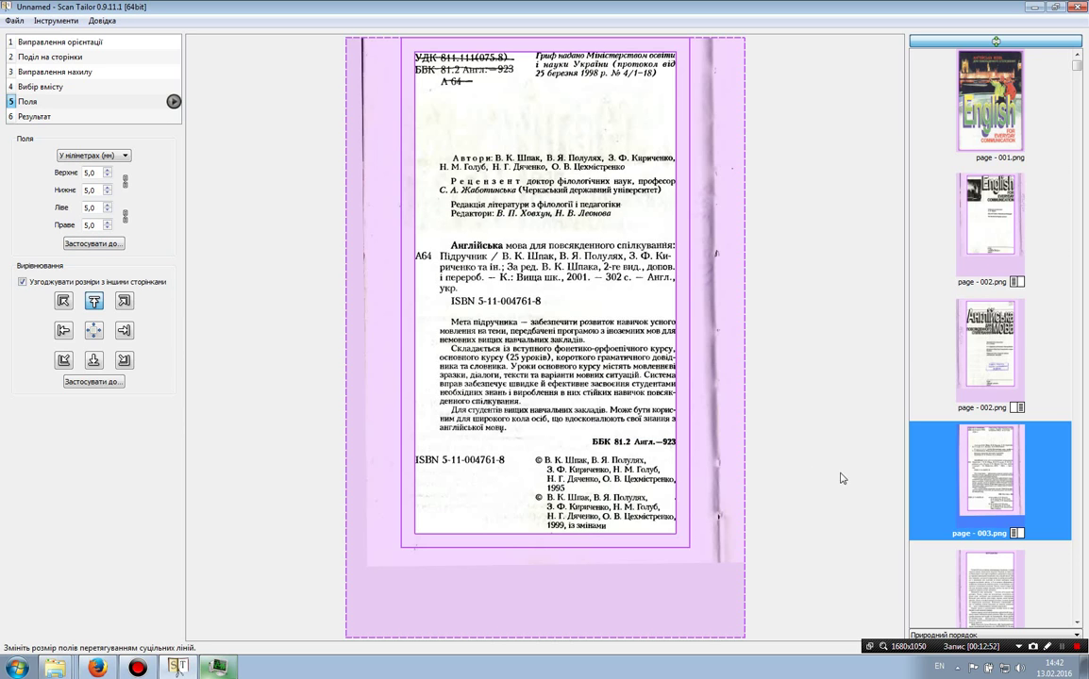
# Check the margins of page - 002.png's right half, and review the output results through the left half of page - 004.png.
pyautogui.click(989, 356)
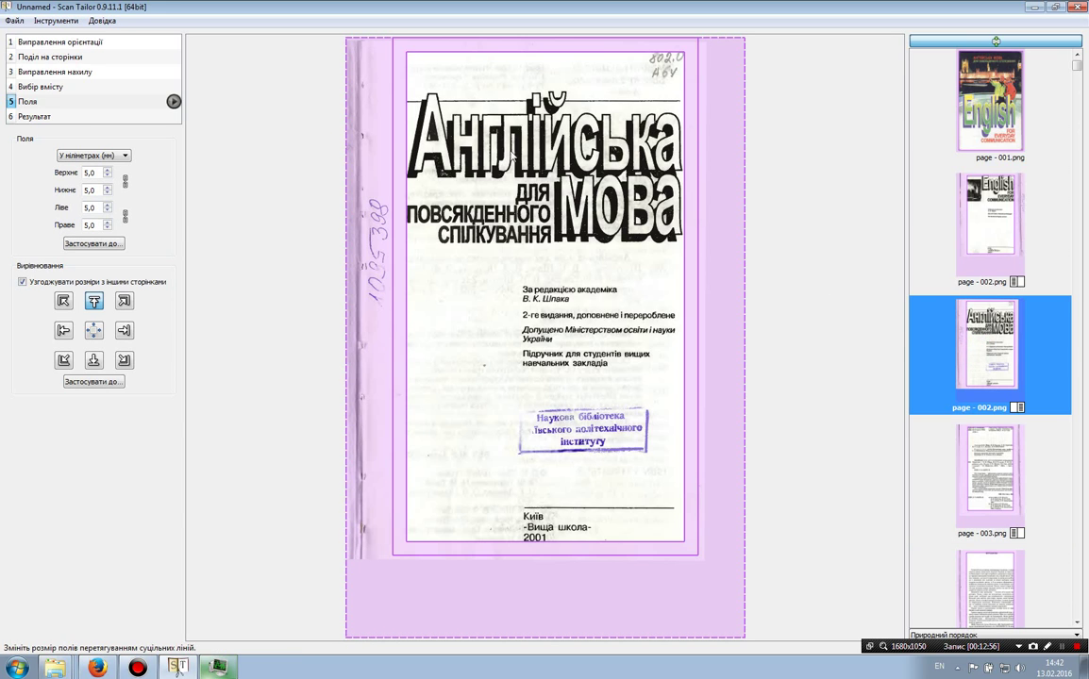
pyautogui.click(47, 117)
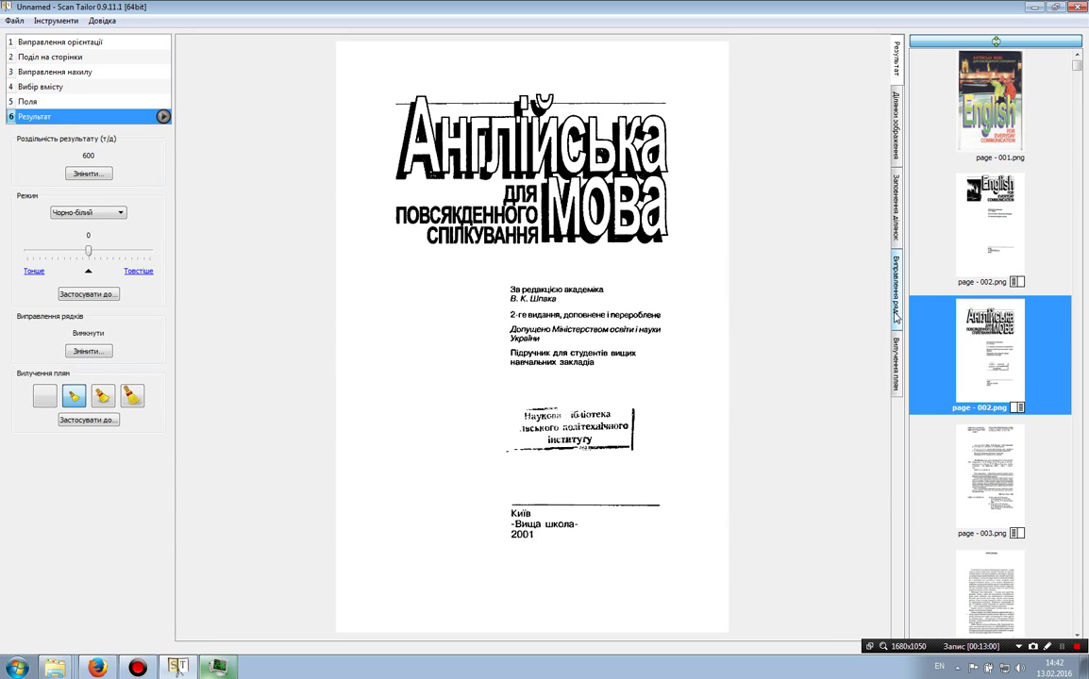
pyautogui.click(988, 253)
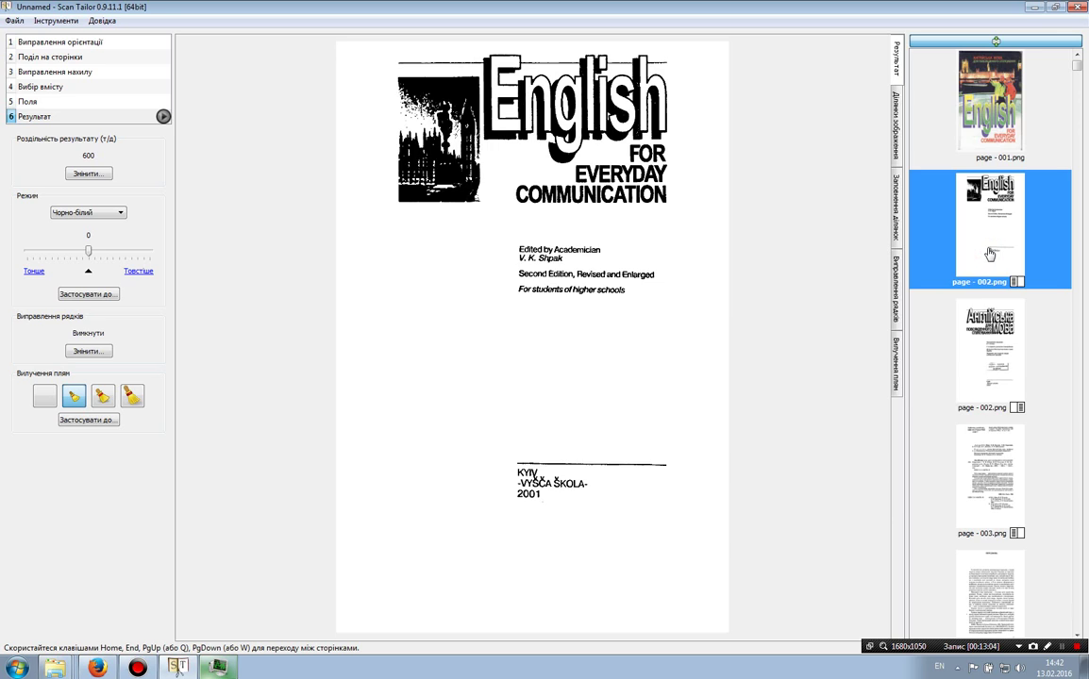
pyautogui.click(989, 382)
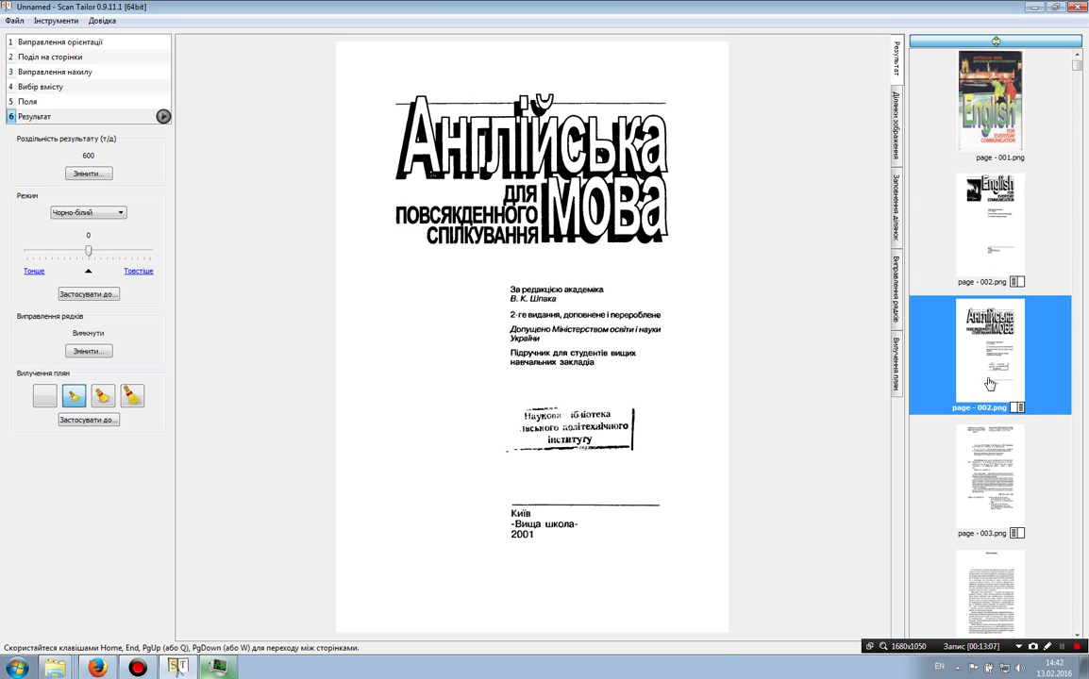
pyautogui.click(982, 474)
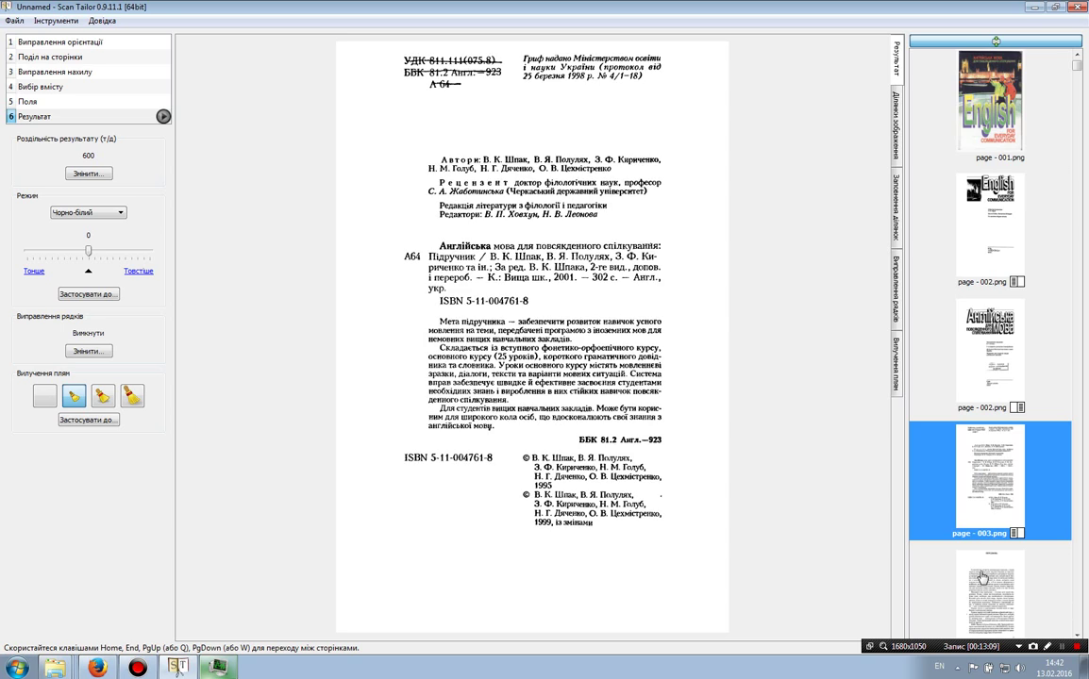
pyautogui.click(981, 576)
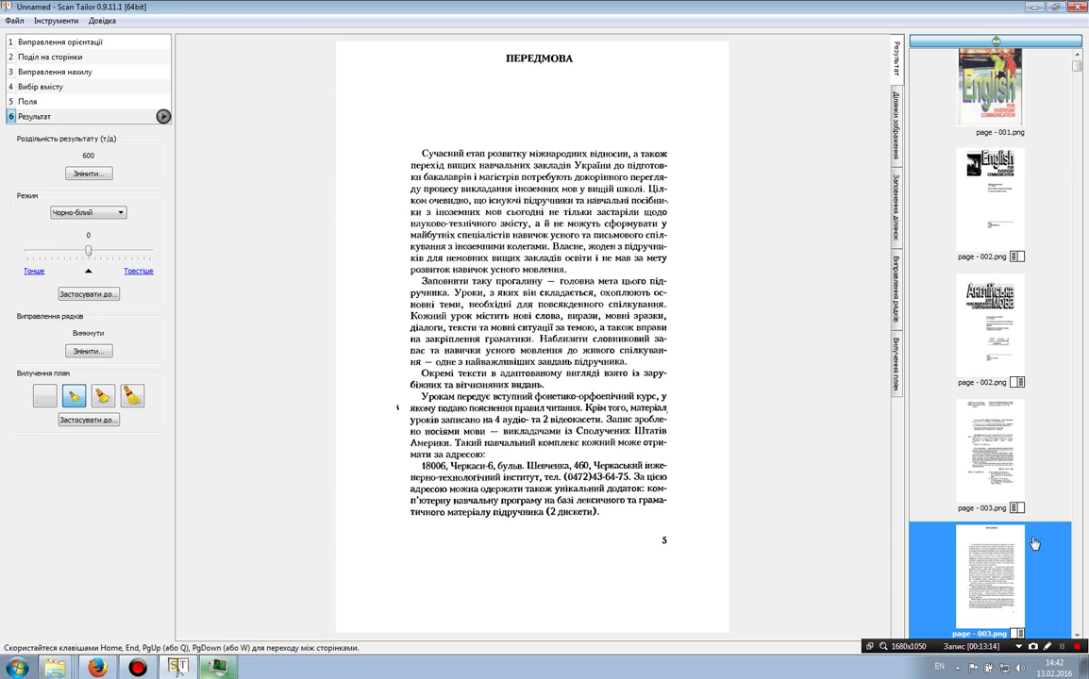
pyautogui.scroll(-5, 982, 377)
pyautogui.click(981, 288)
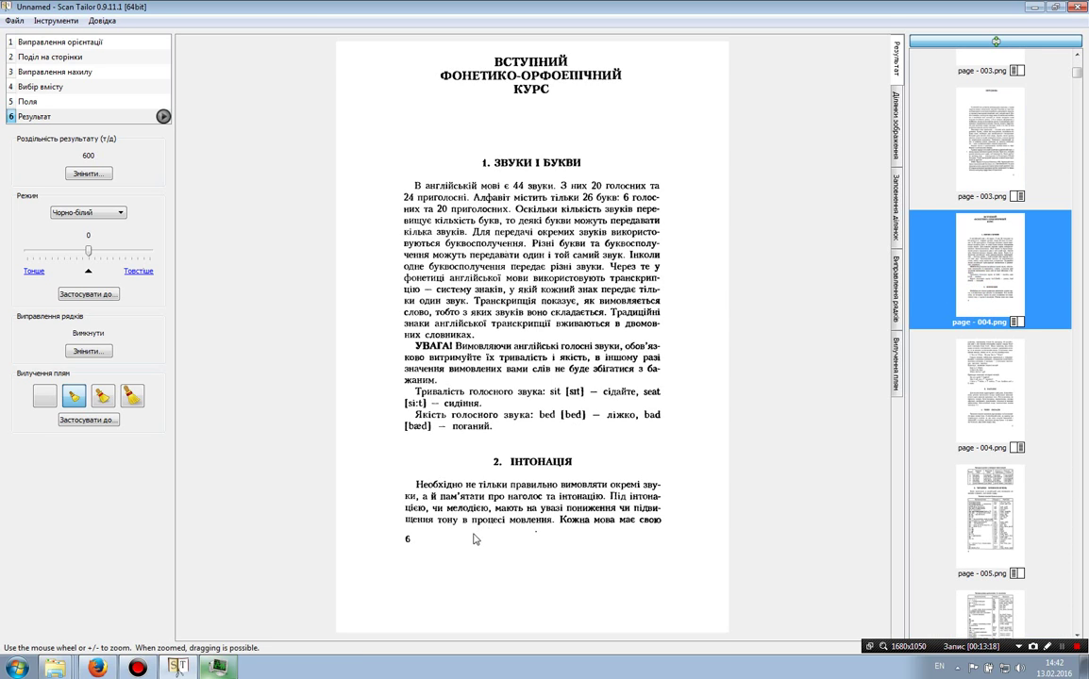
# In the margins stage, turn off size matching with other pages for the left half of page - 004.png and apply the alignment to all pages.
pyautogui.click(38, 101)
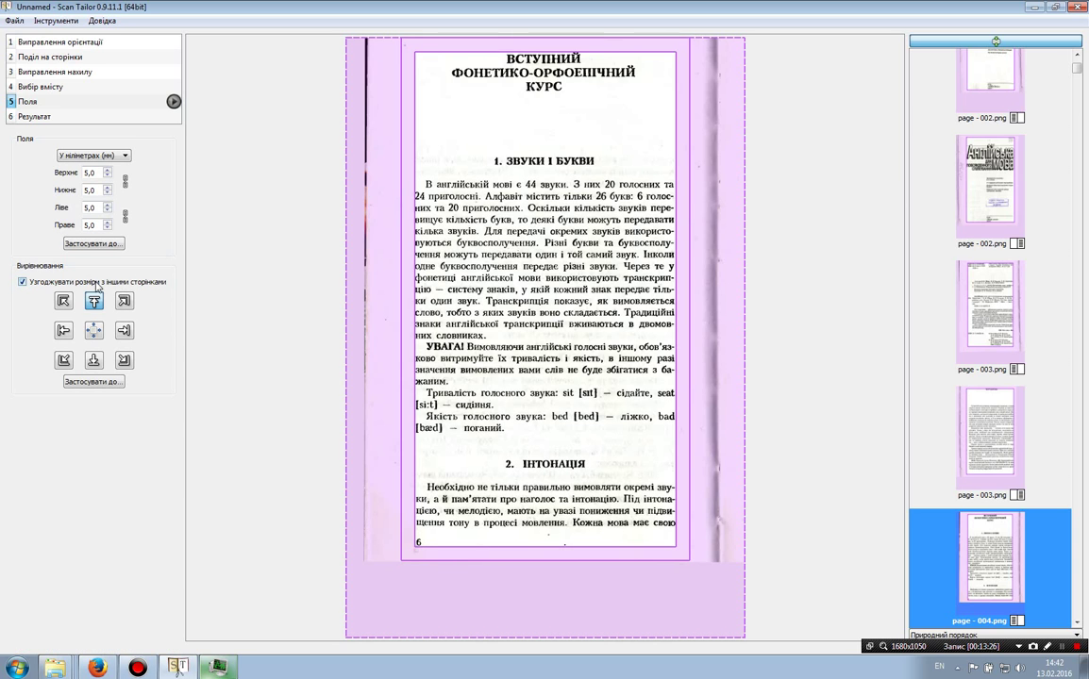
pyautogui.click(22, 283)
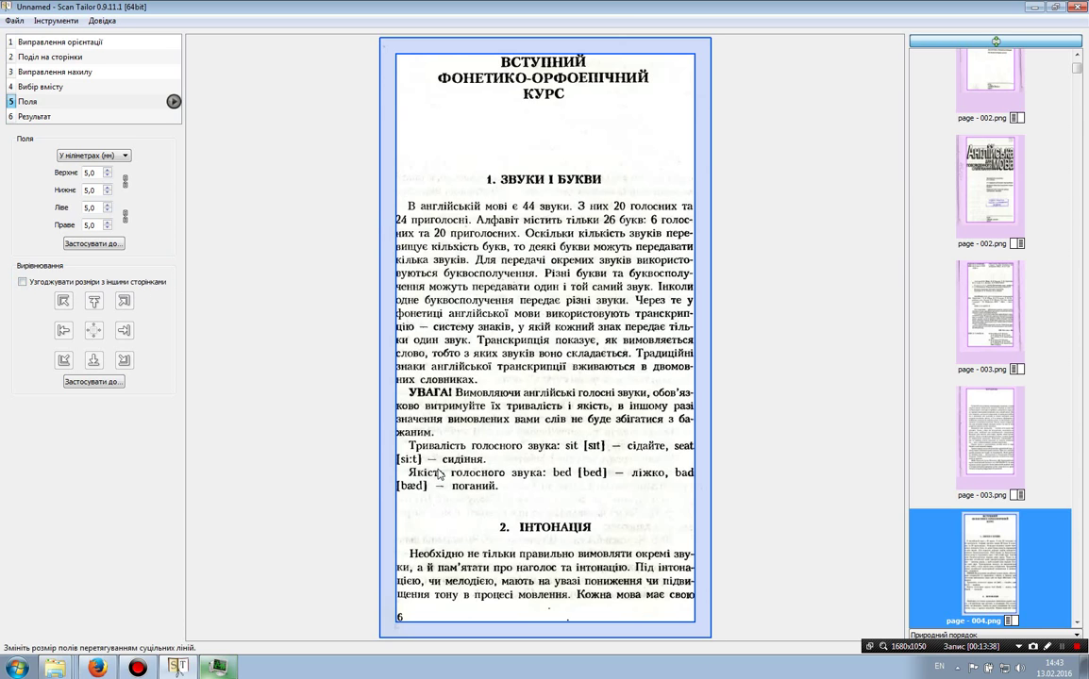
pyautogui.click(989, 438)
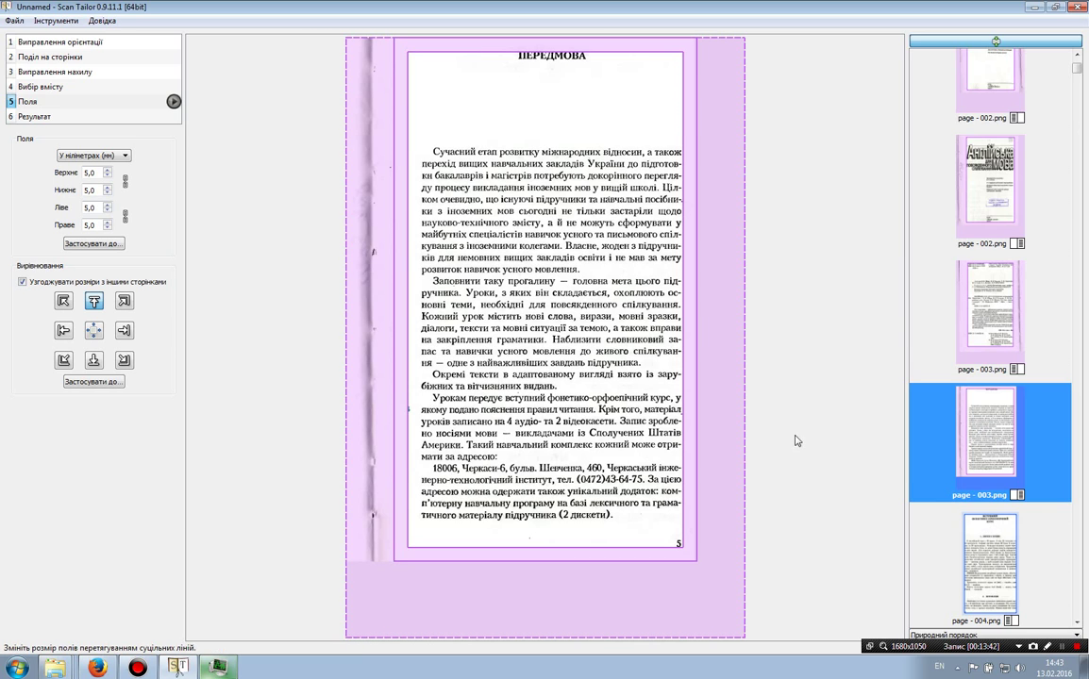
pyautogui.click(984, 567)
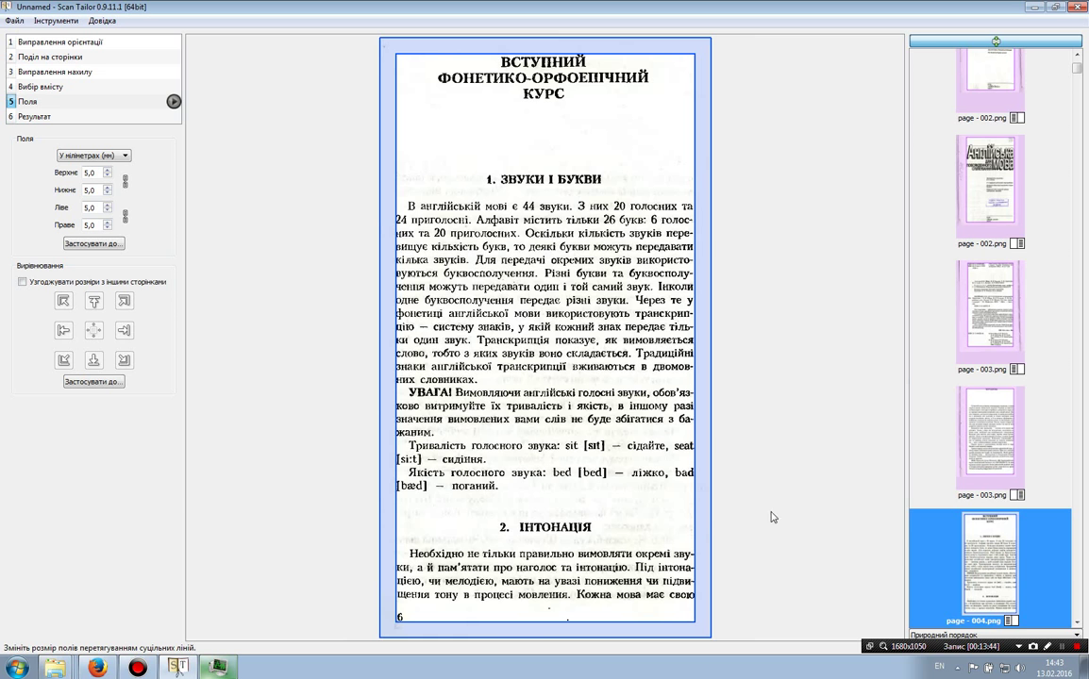
pyautogui.click(93, 382)
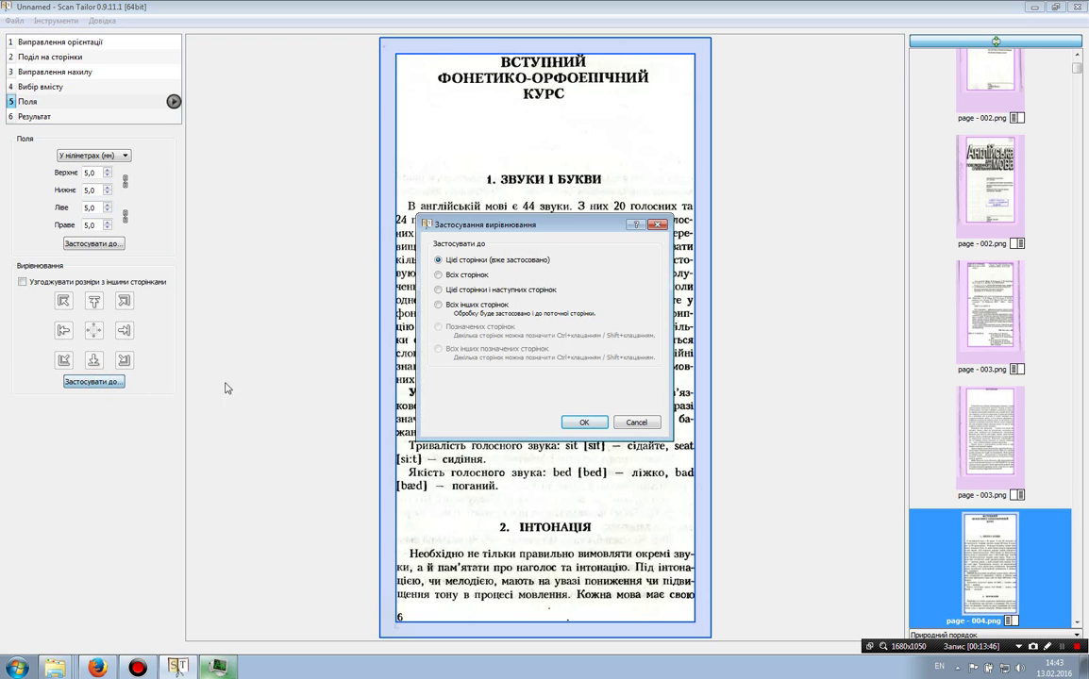
pyautogui.click(438, 274)
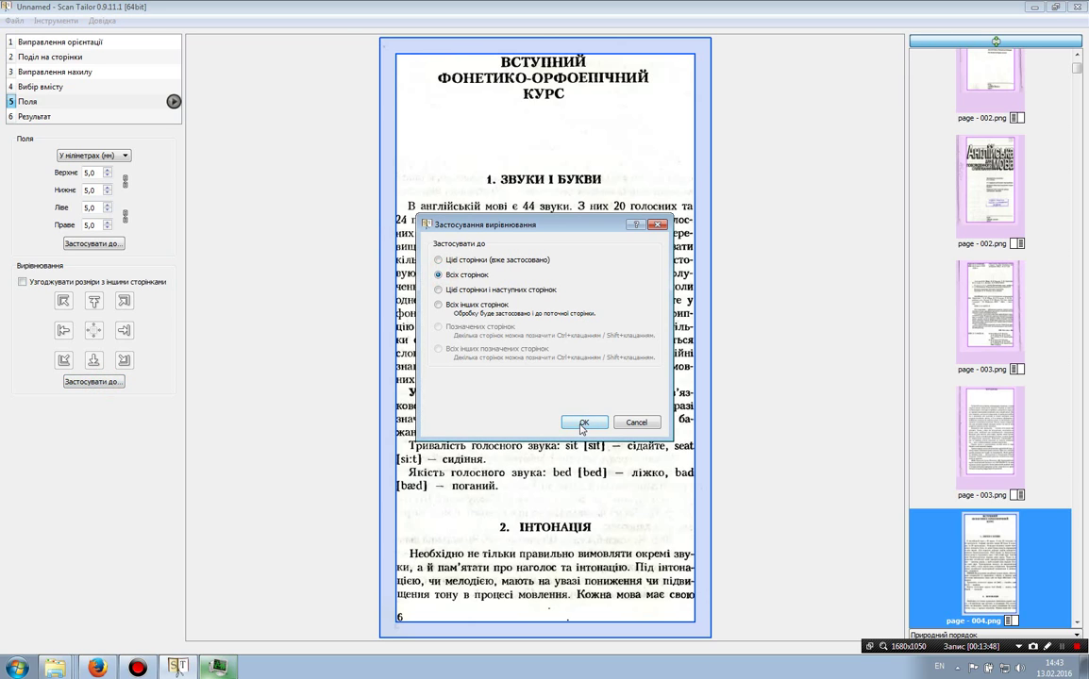
pyautogui.click(584, 422)
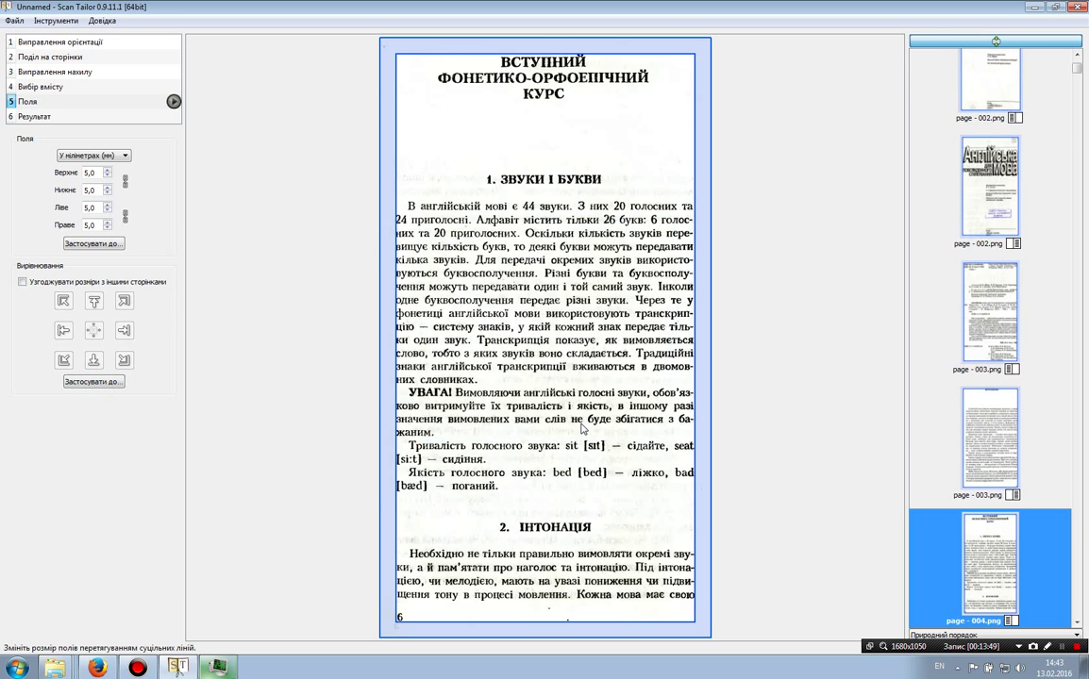
# Examine the unmatched page sizes of page - 003.png's right half, the front cover, and pages near the end from page - 151.png back to page - 144.png.
pyautogui.click(981, 426)
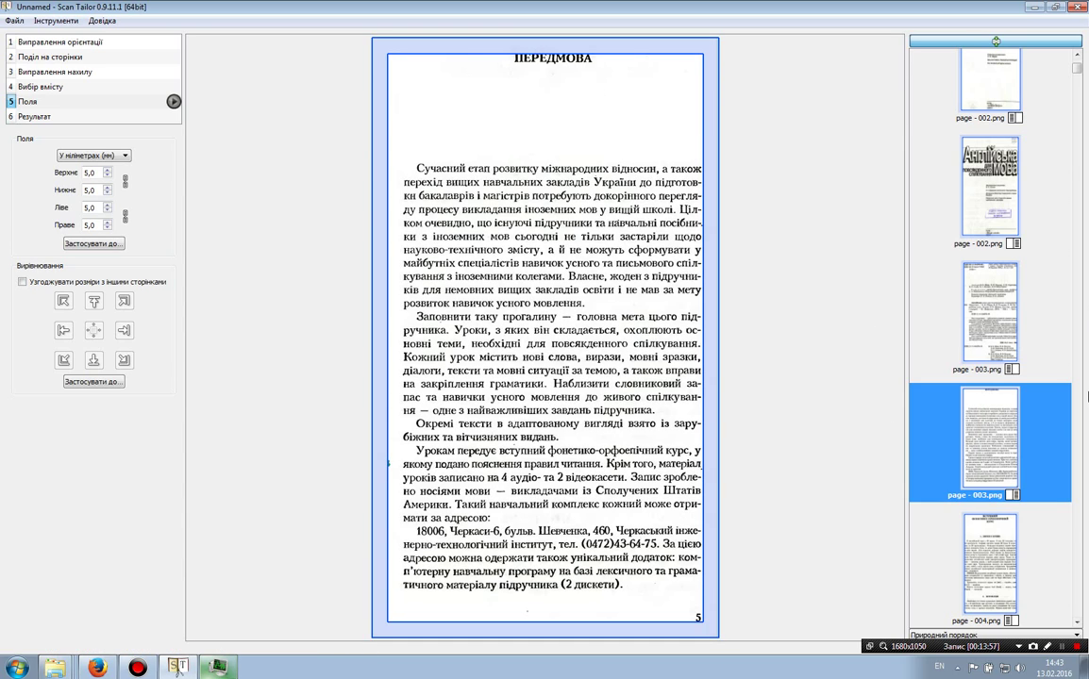
pyautogui.scroll(2, 947, 276)
pyautogui.click(1006, 127)
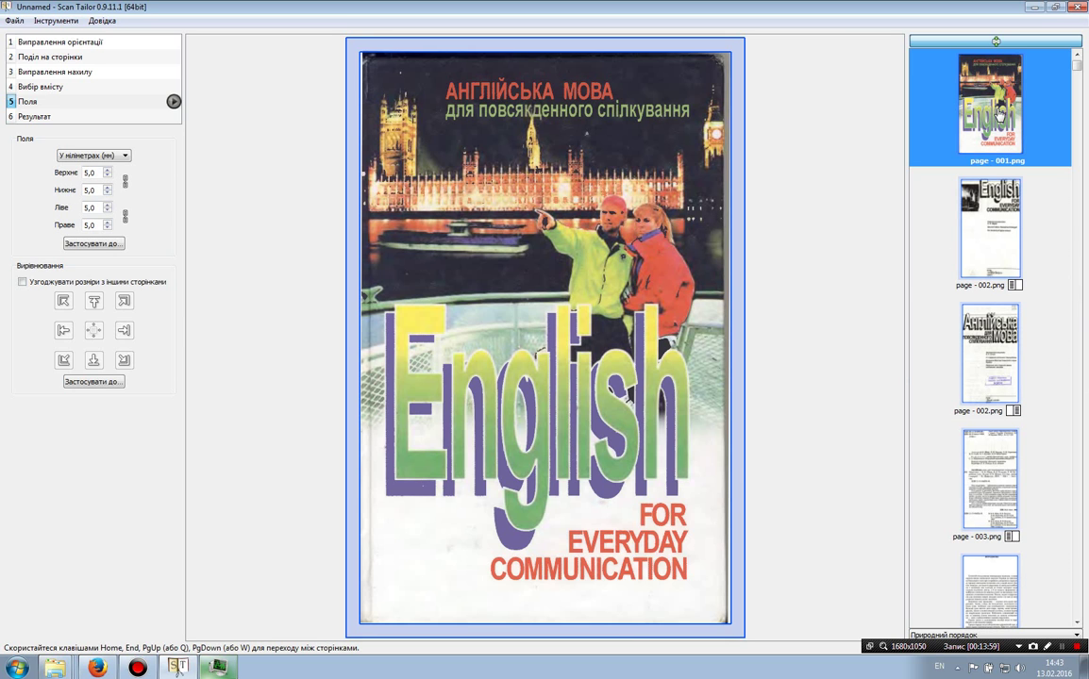
pyautogui.moveTo(1076, 62); pyautogui.dragTo(1083, 634)
pyautogui.click(968, 322)
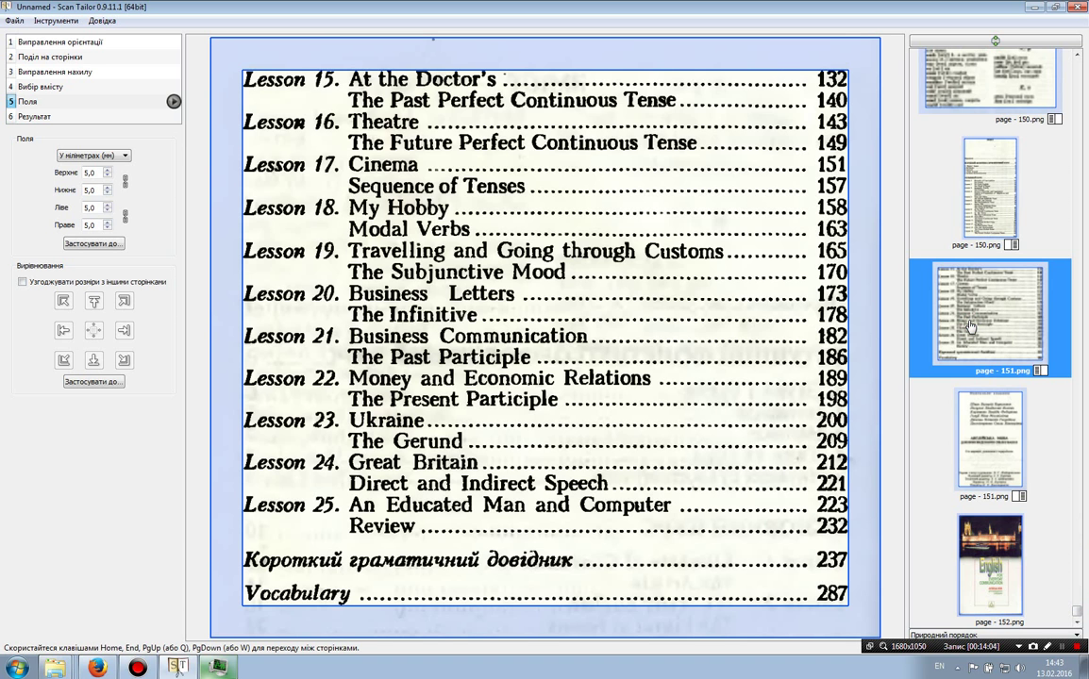
pyautogui.click(982, 207)
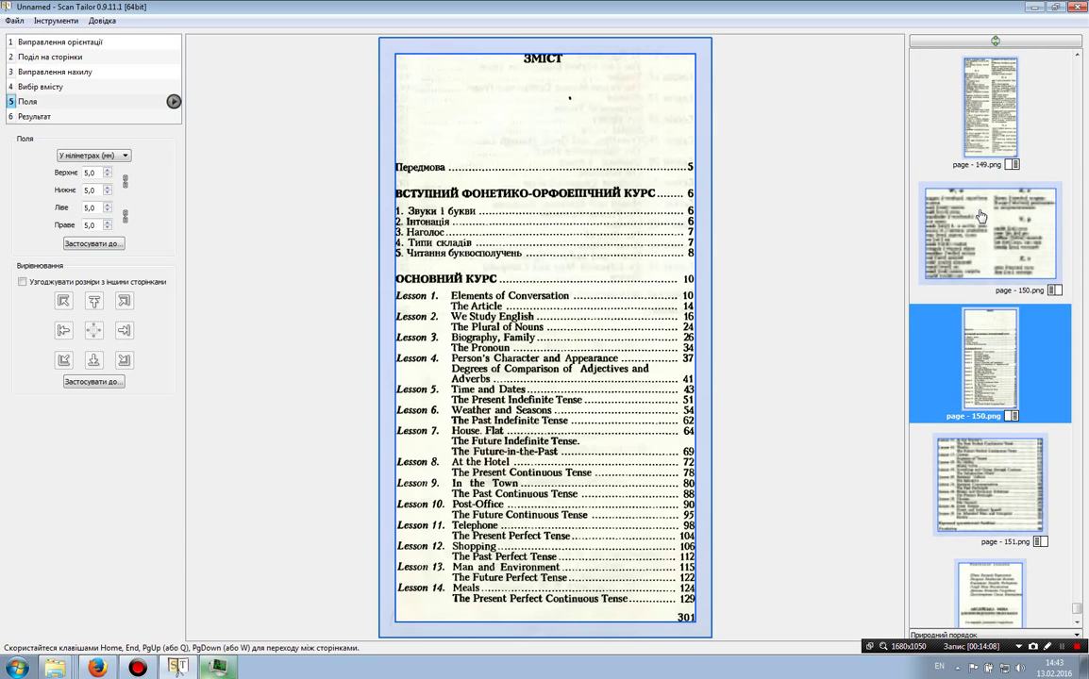
pyautogui.click(982, 244)
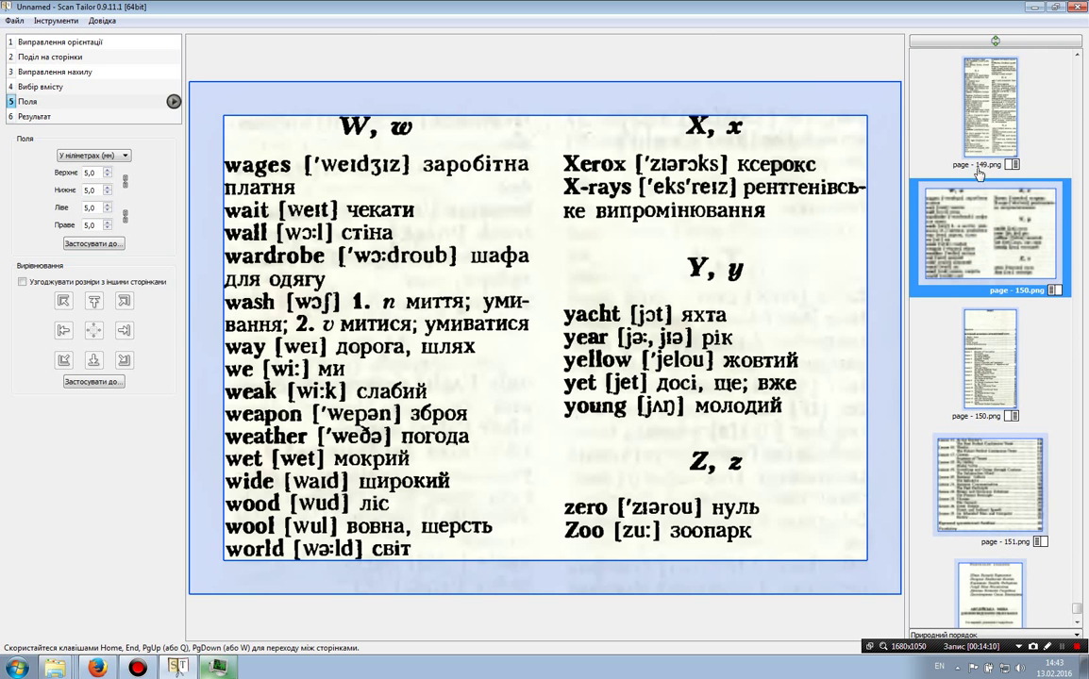
pyautogui.click(986, 110)
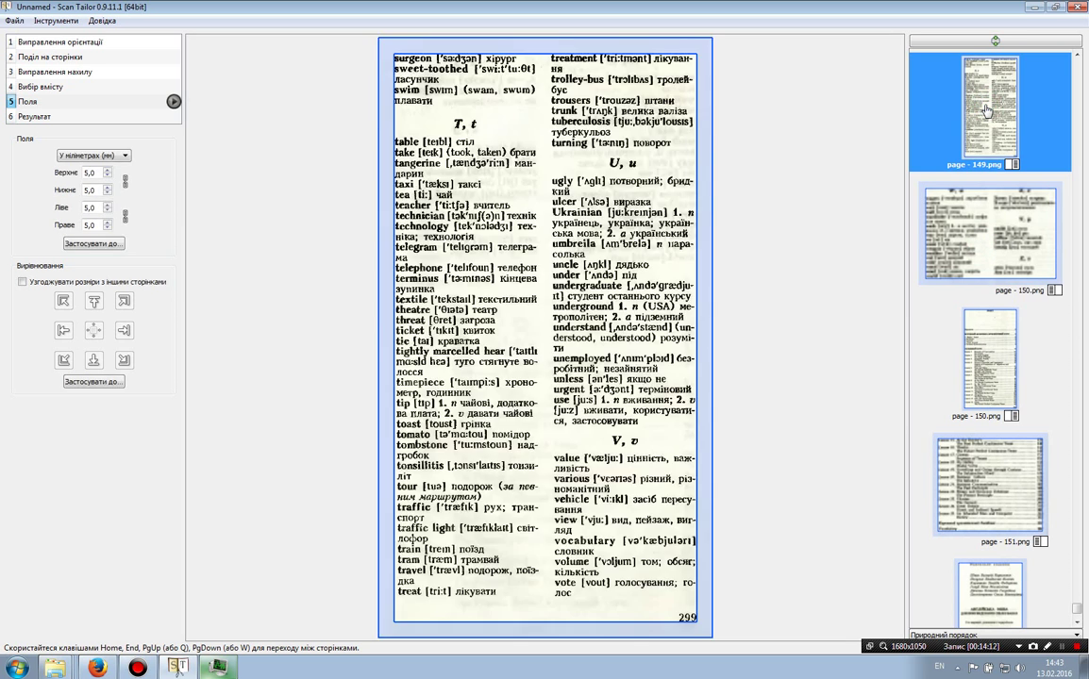
pyautogui.scroll(4, 995, 179)
pyautogui.scroll(8, 997, 186)
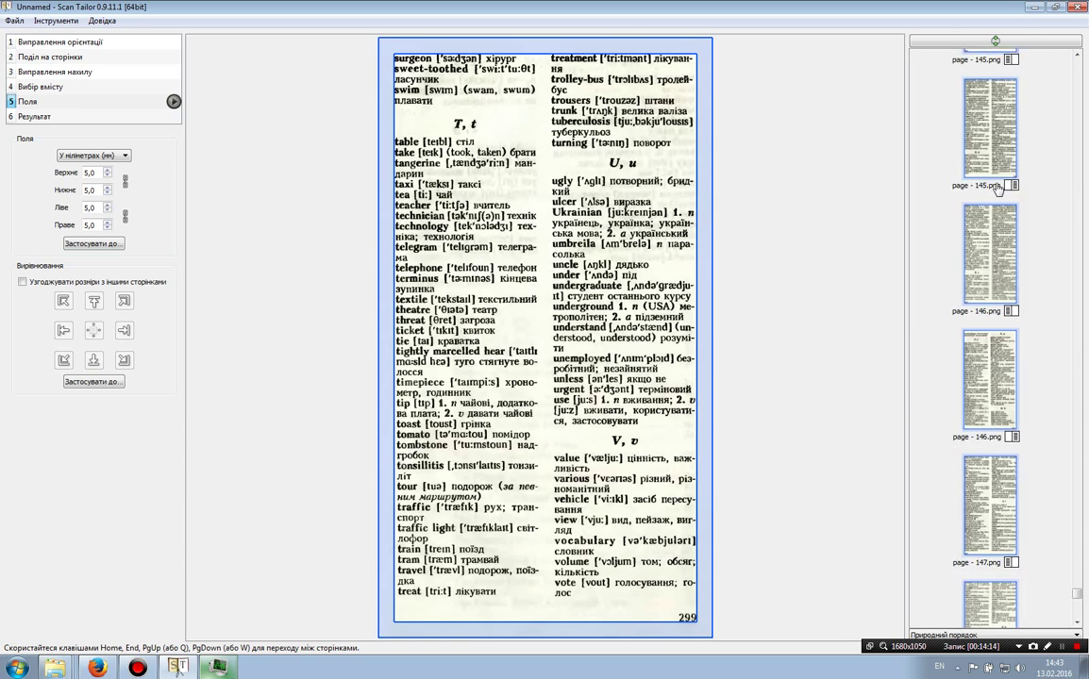
pyautogui.click(996, 435)
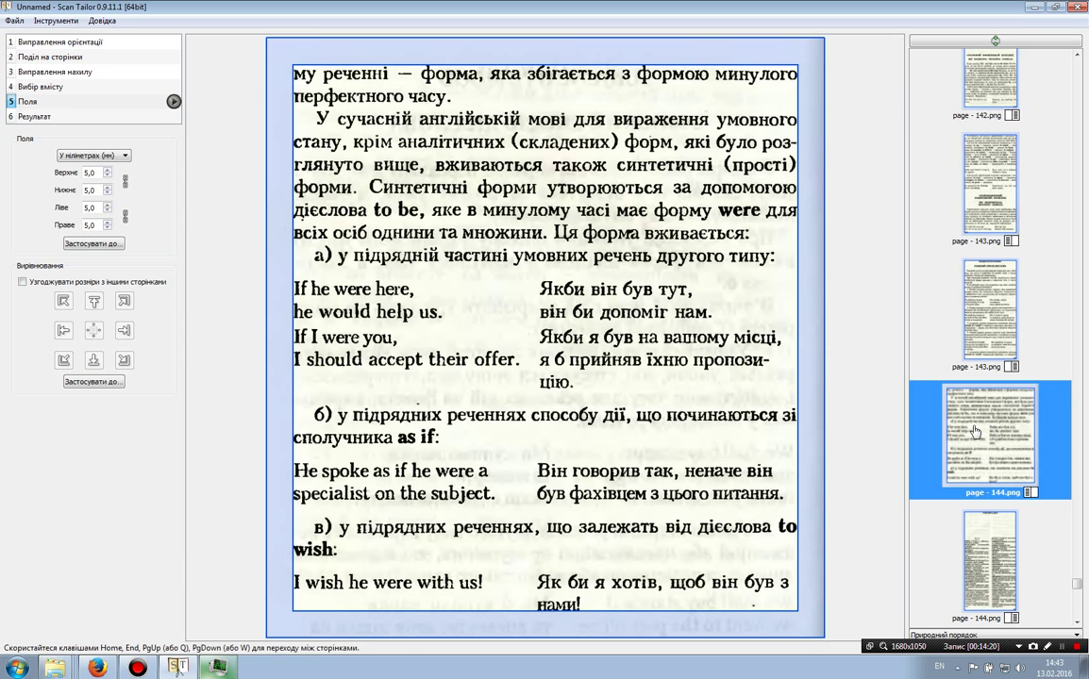
# Return to the content selection stage and extend the content box of page - 144.png's left half down to near the page's foot.
pyautogui.click(54, 86)
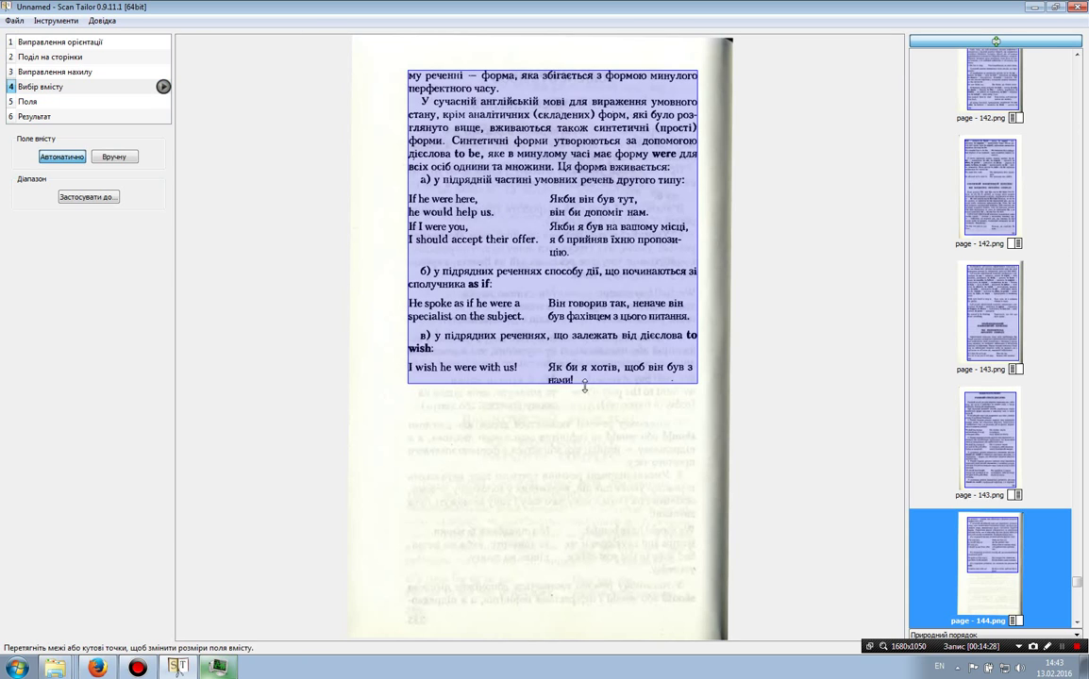
pyautogui.scroll(5, 1067, 508)
pyautogui.scroll(2, 1067, 508)
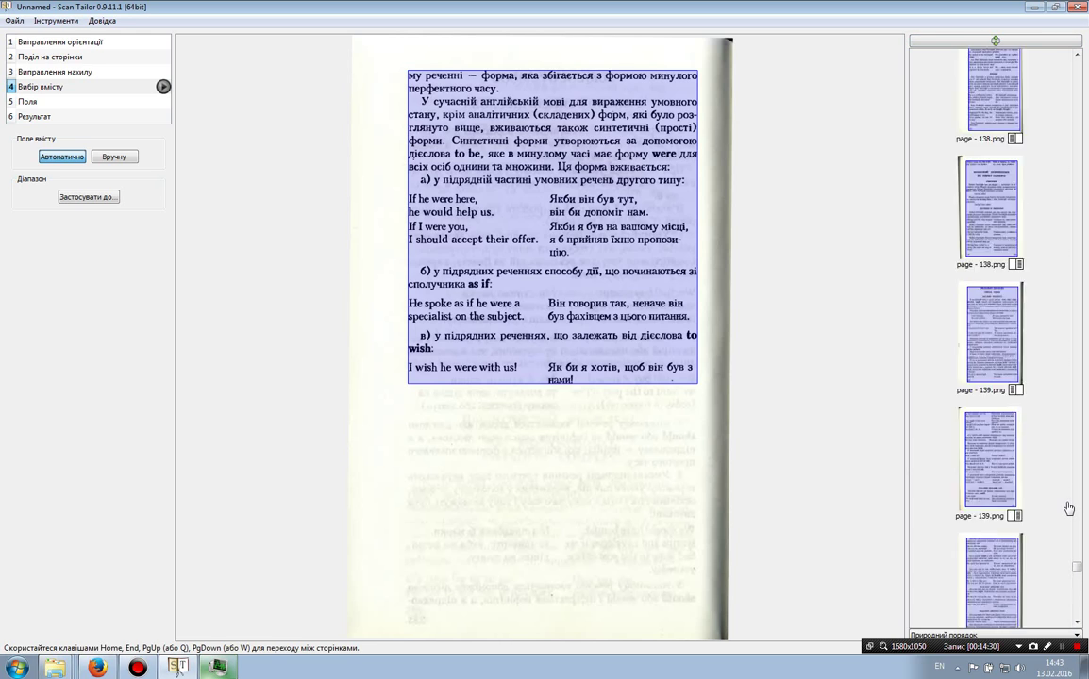
pyautogui.scroll(-5, 1067, 507)
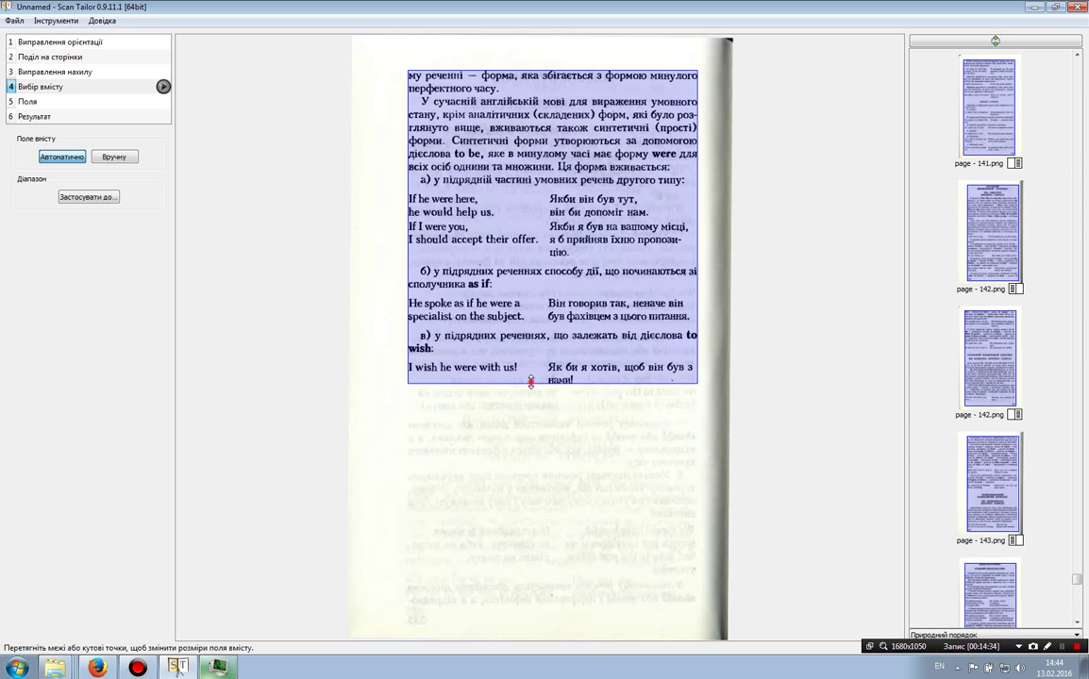
pyautogui.moveTo(530, 382); pyautogui.dragTo(537, 623)
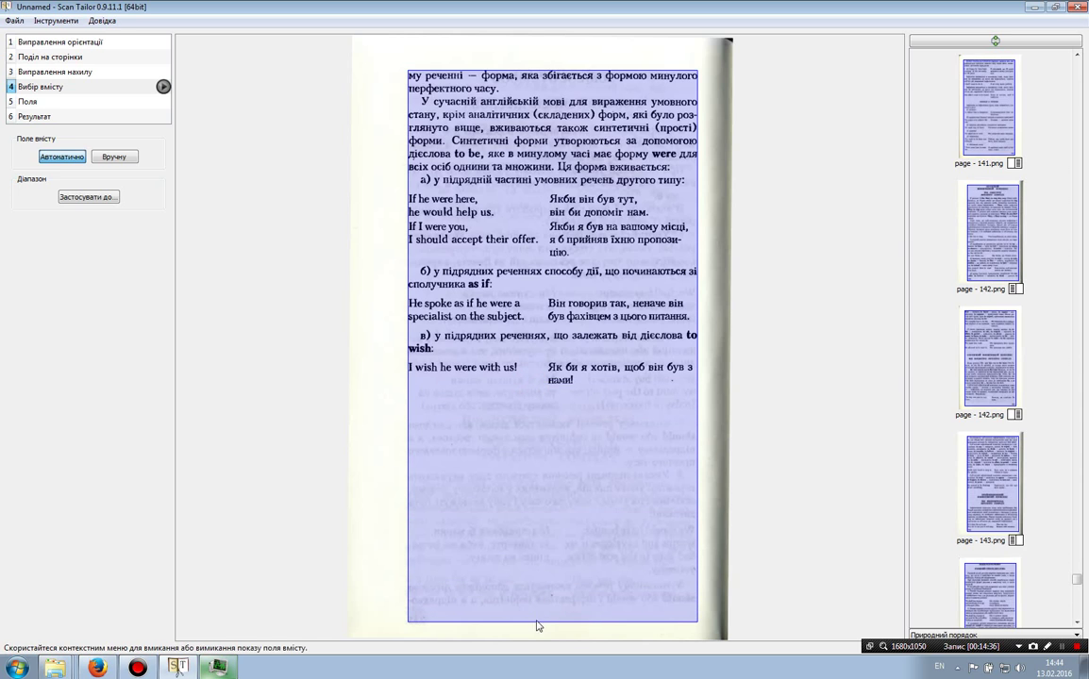
# Look through the pages for short content boxes and extend the one on page - 119.png's left half down to near the page's foot.
pyautogui.moveTo(1077, 580); pyautogui.dragTo(1053, 81)
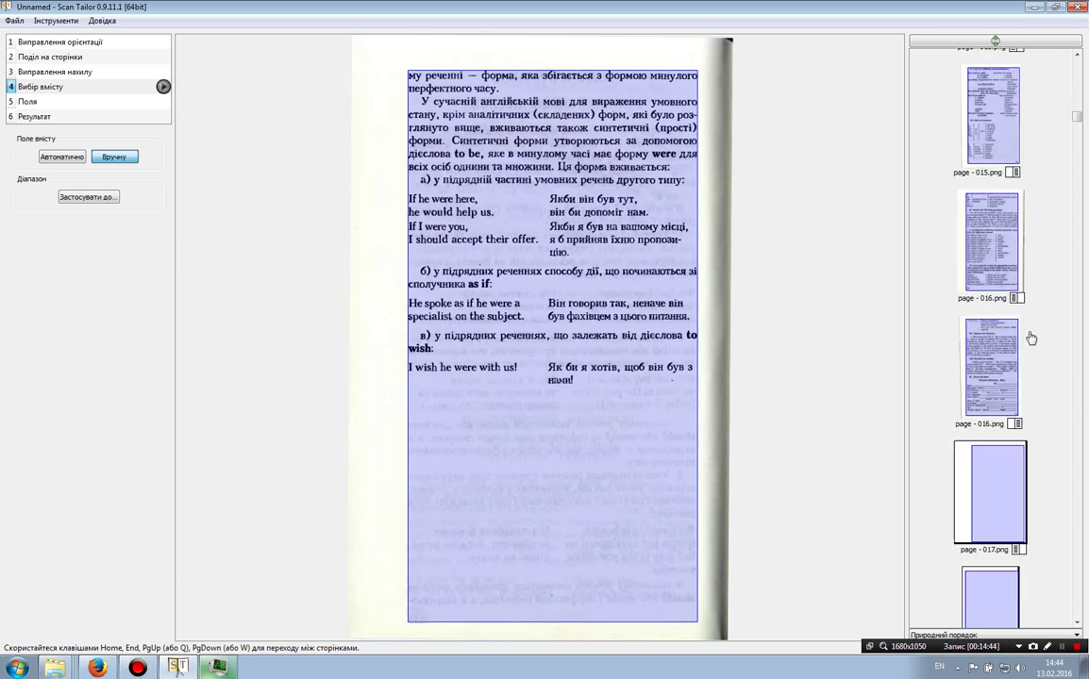
pyautogui.moveTo(1077, 117); pyautogui.dragTo(1076, 293)
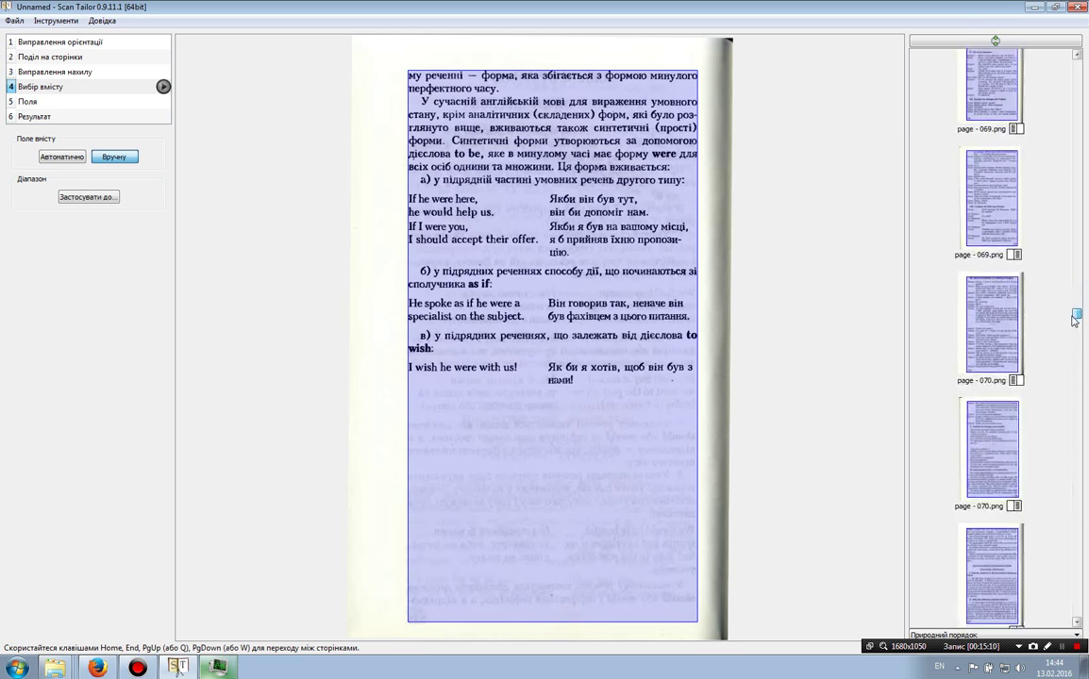
pyautogui.moveTo(1076, 323); pyautogui.dragTo(1078, 352)
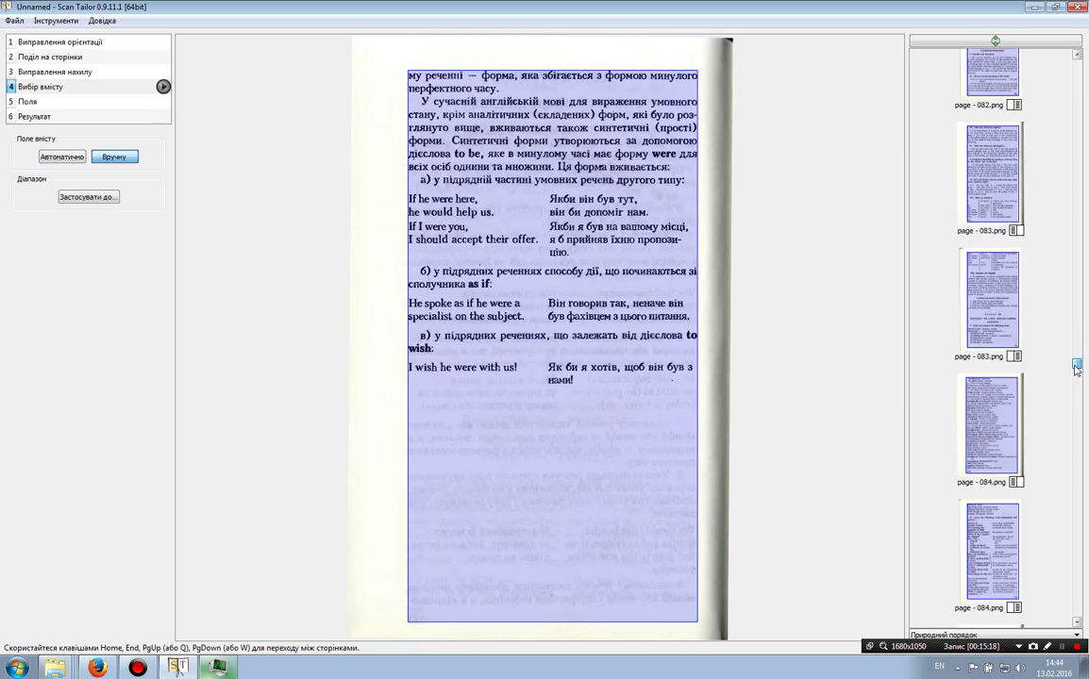
pyautogui.moveTo(1077, 375); pyautogui.dragTo(1076, 415)
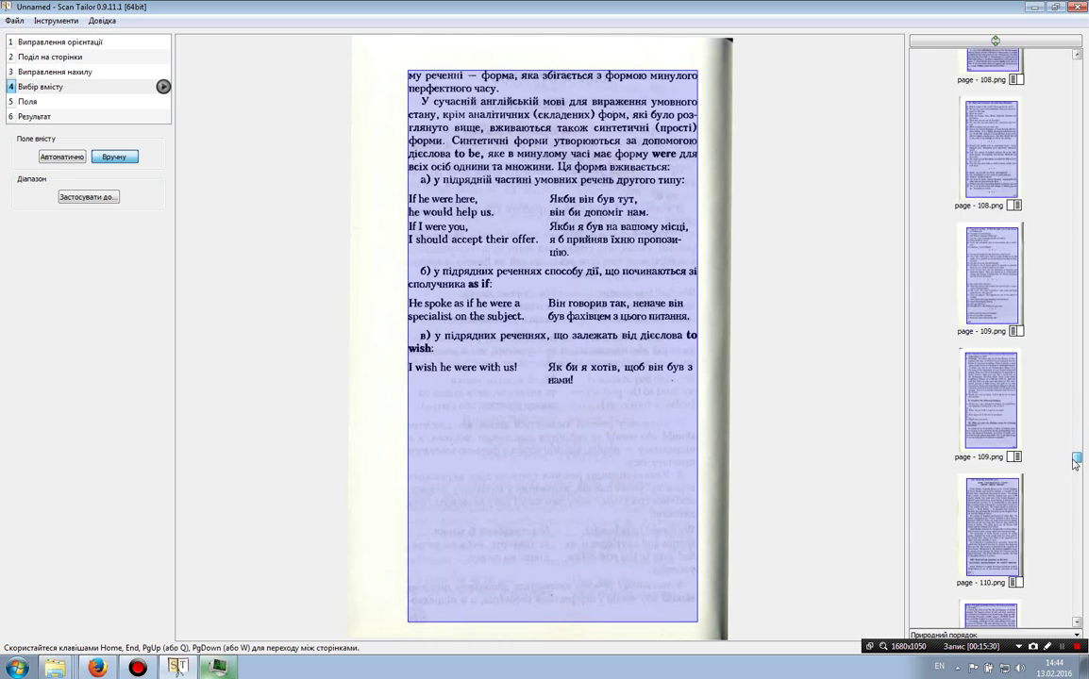
pyautogui.moveTo(1077, 467); pyautogui.dragTo(1075, 484)
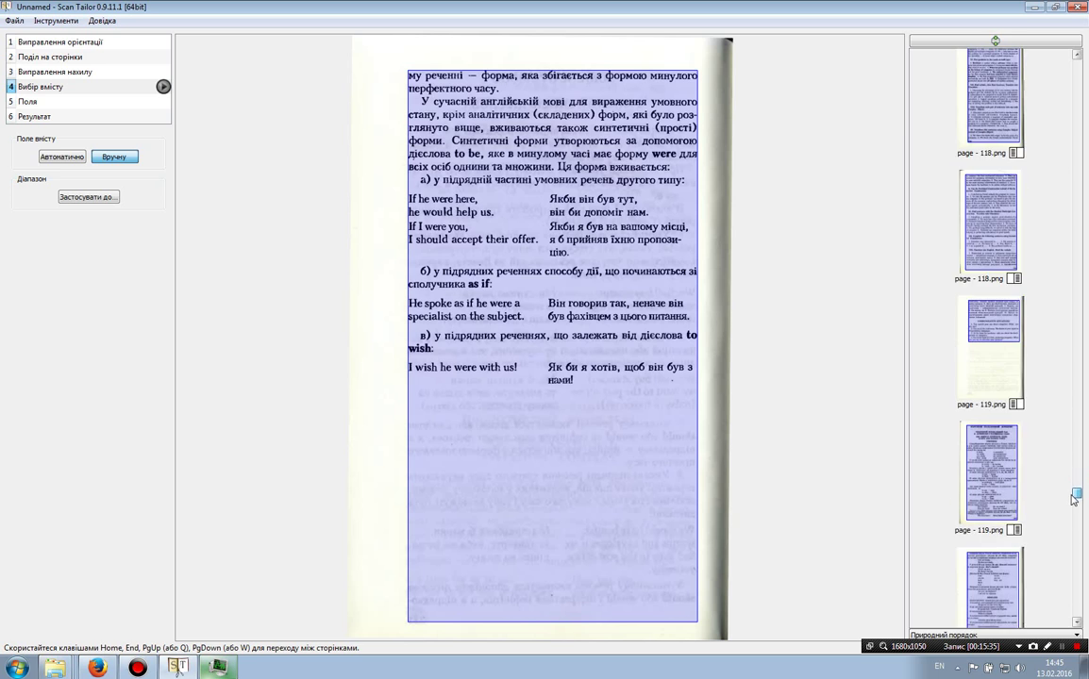
pyautogui.click(1001, 359)
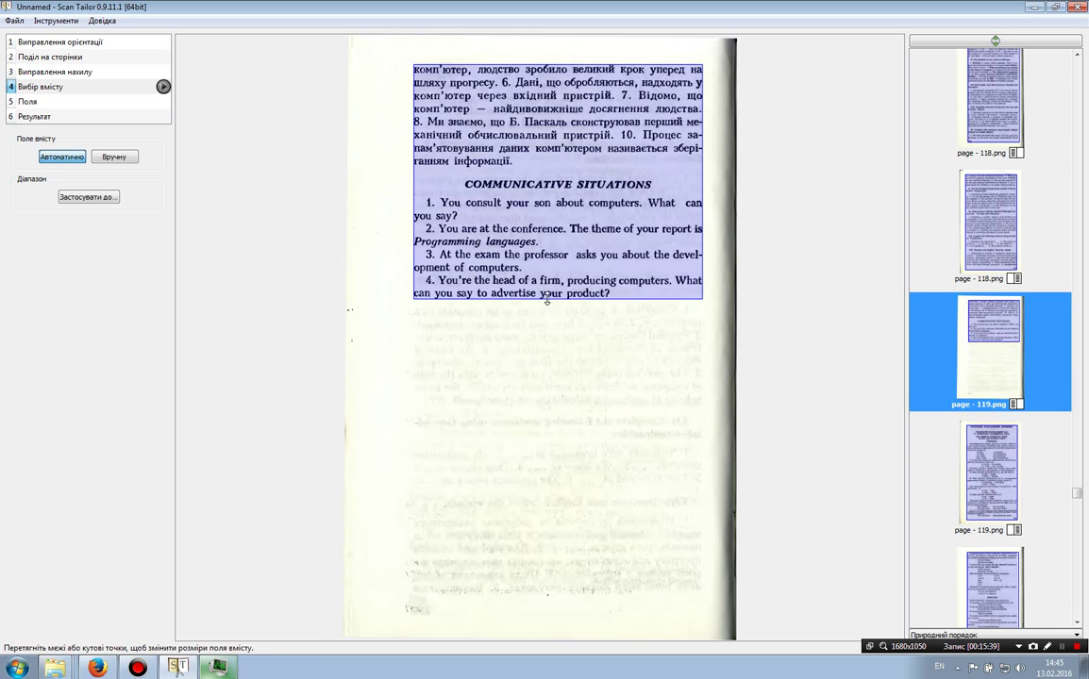
pyautogui.moveTo(539, 299); pyautogui.dragTo(540, 613)
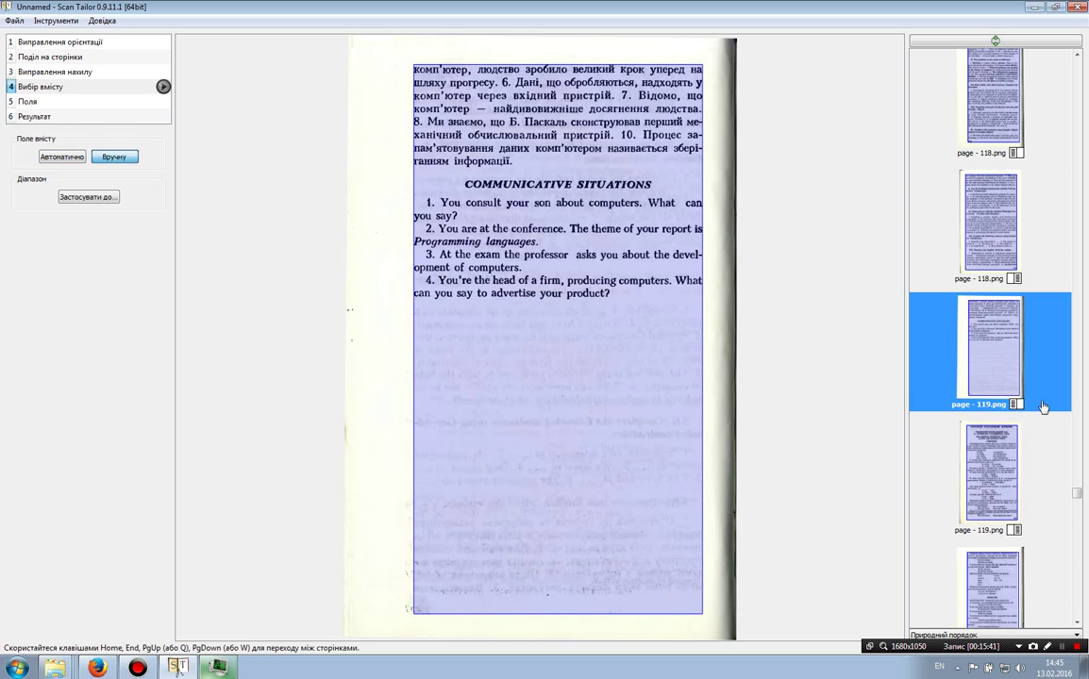
pyautogui.moveTo(632, 612); pyautogui.dragTo(632, 602)
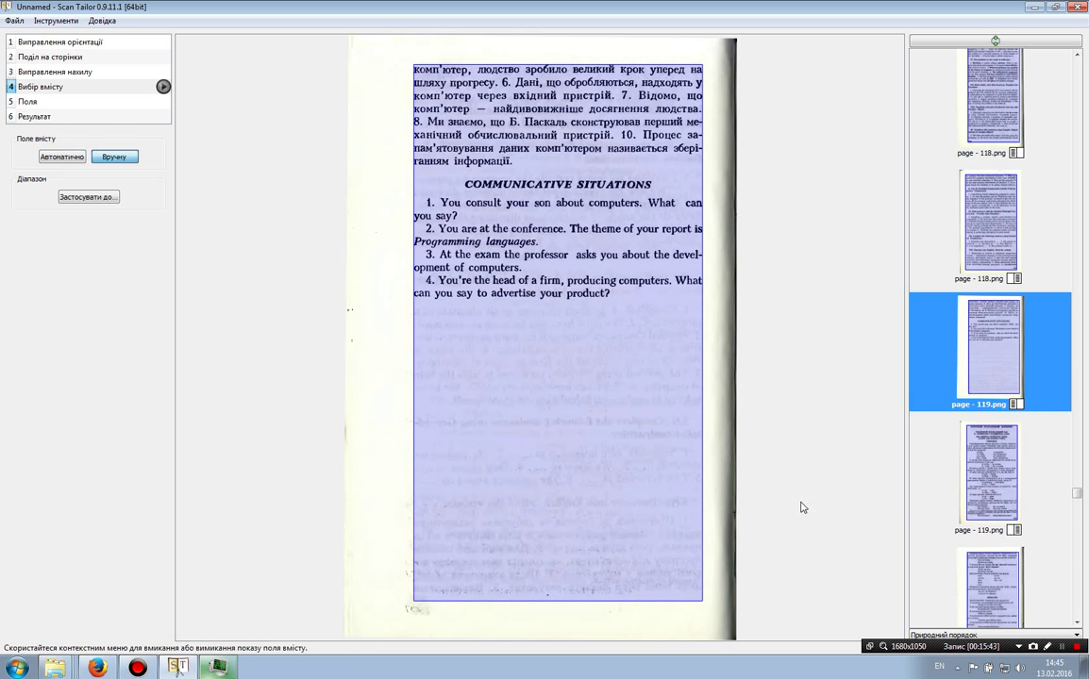
# Extend the content boxes of the left halves of page - 150.png and page - 151.png down to full text height.
pyautogui.moveTo(1077, 494); pyautogui.dragTo(1073, 612)
pyautogui.rightClick(1077, 521)
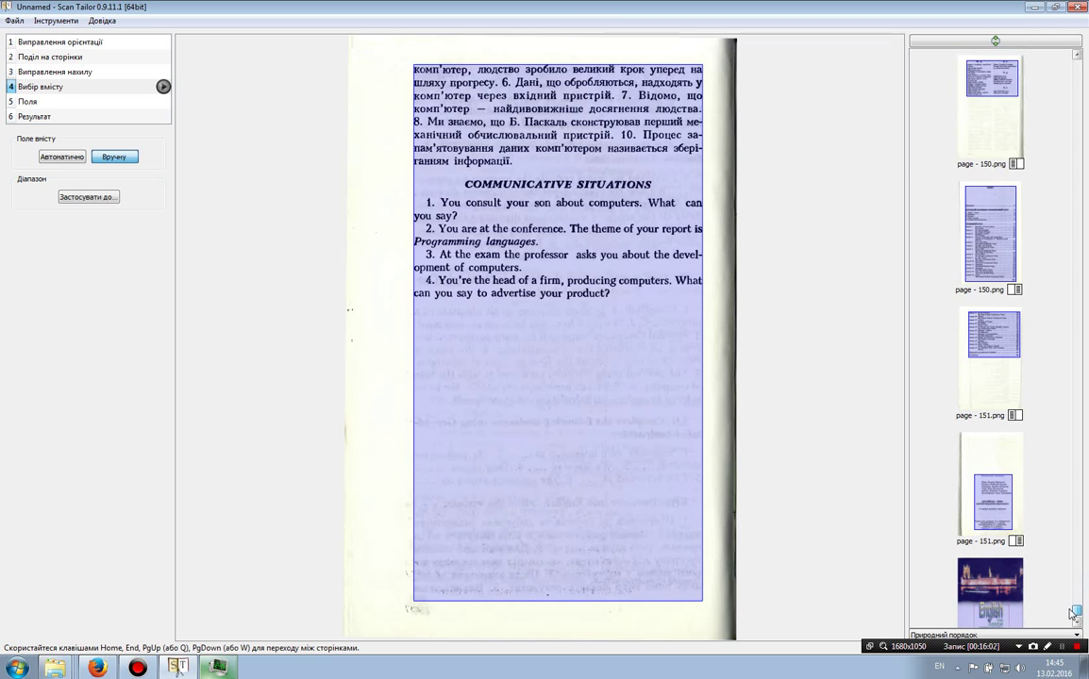
pyautogui.click(994, 250)
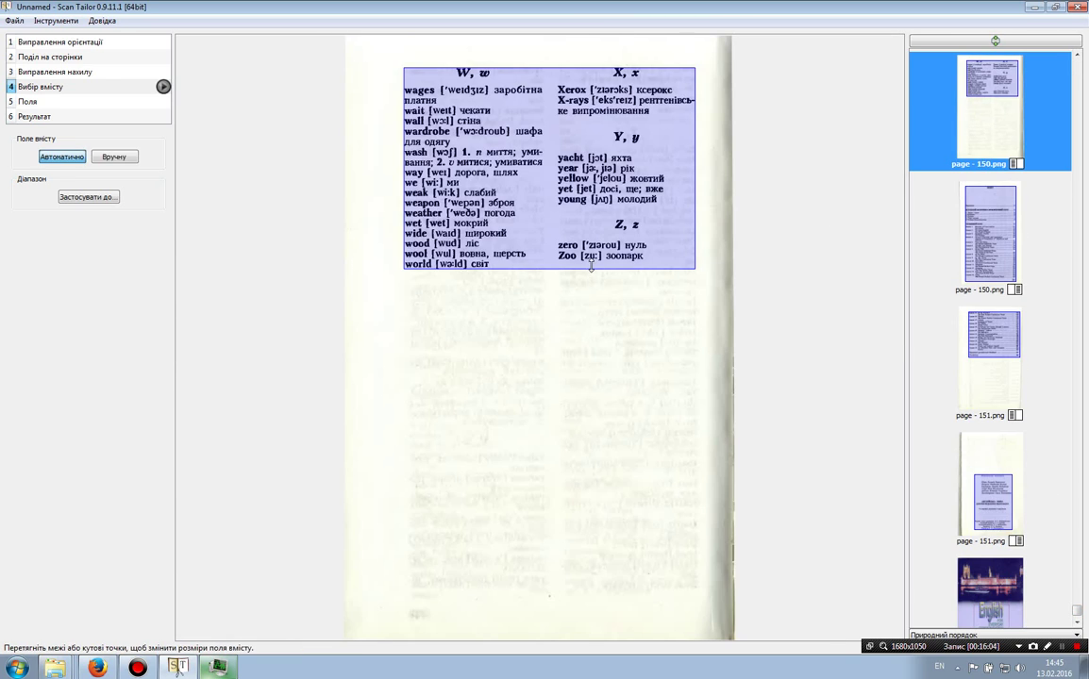
pyautogui.moveTo(590, 269); pyautogui.dragTo(575, 596)
pyautogui.click(990, 341)
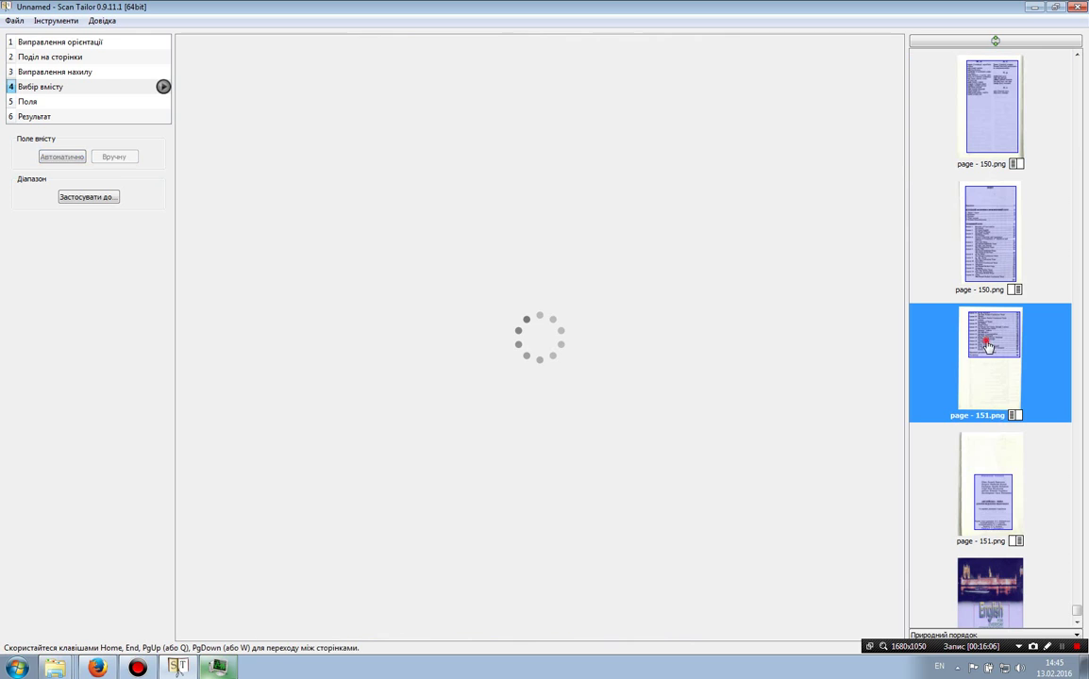
pyautogui.moveTo(586, 325); pyautogui.dragTo(559, 608)
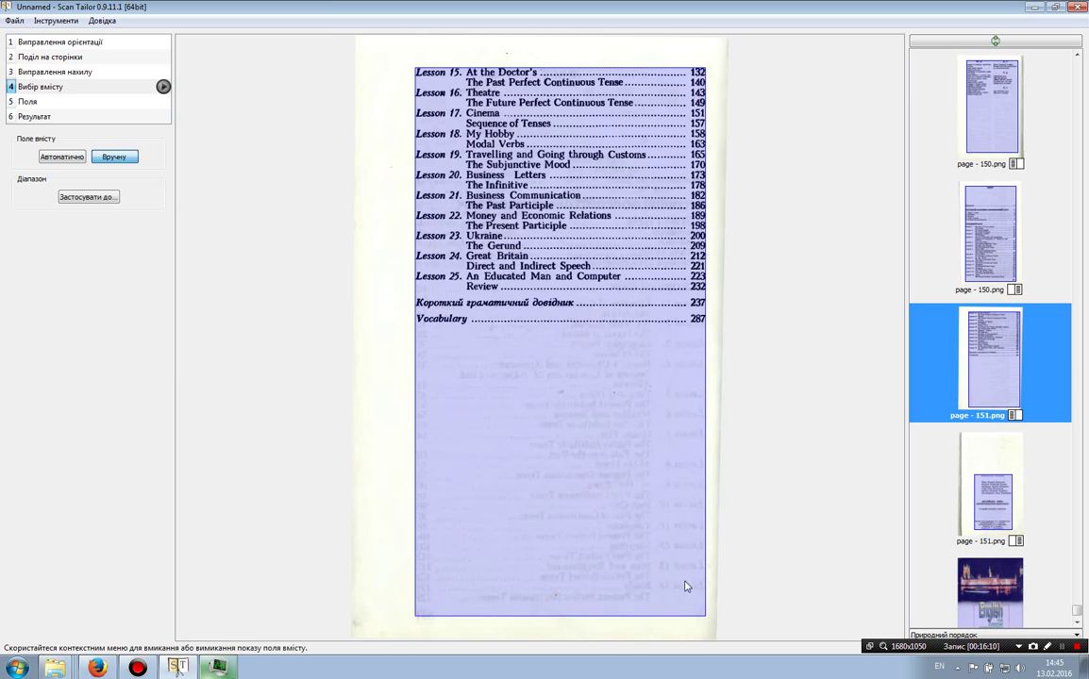
# Enlarge the content box of page - 151.png's right half up to near the page's head and outward on both sides.
pyautogui.click(991, 471)
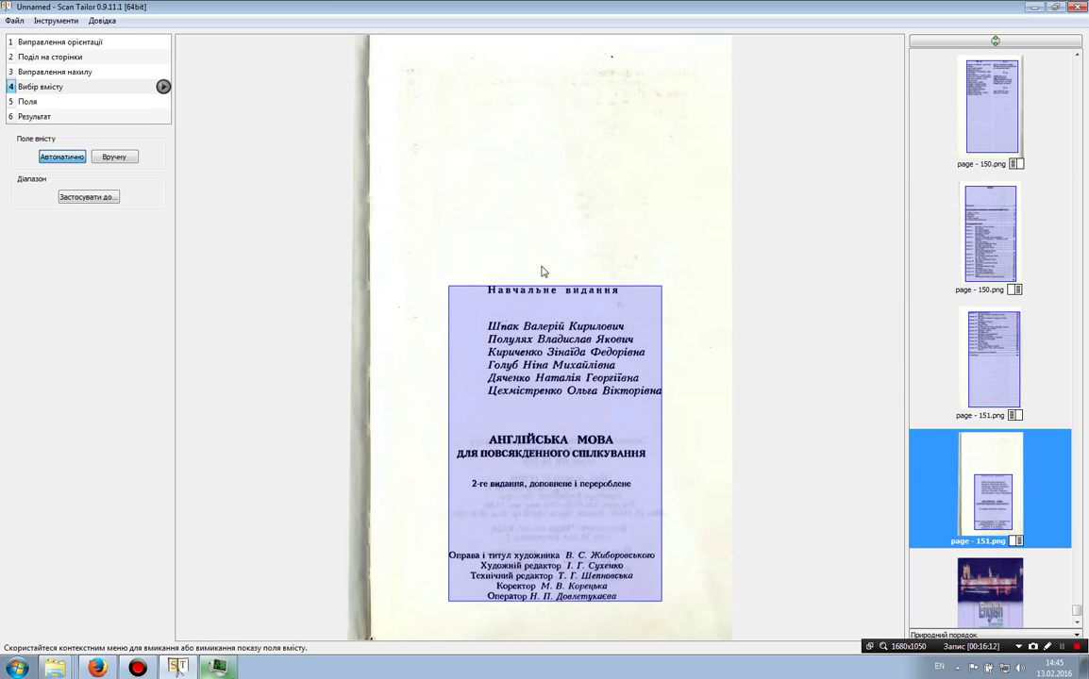
pyautogui.moveTo(489, 283); pyautogui.dragTo(489, 78)
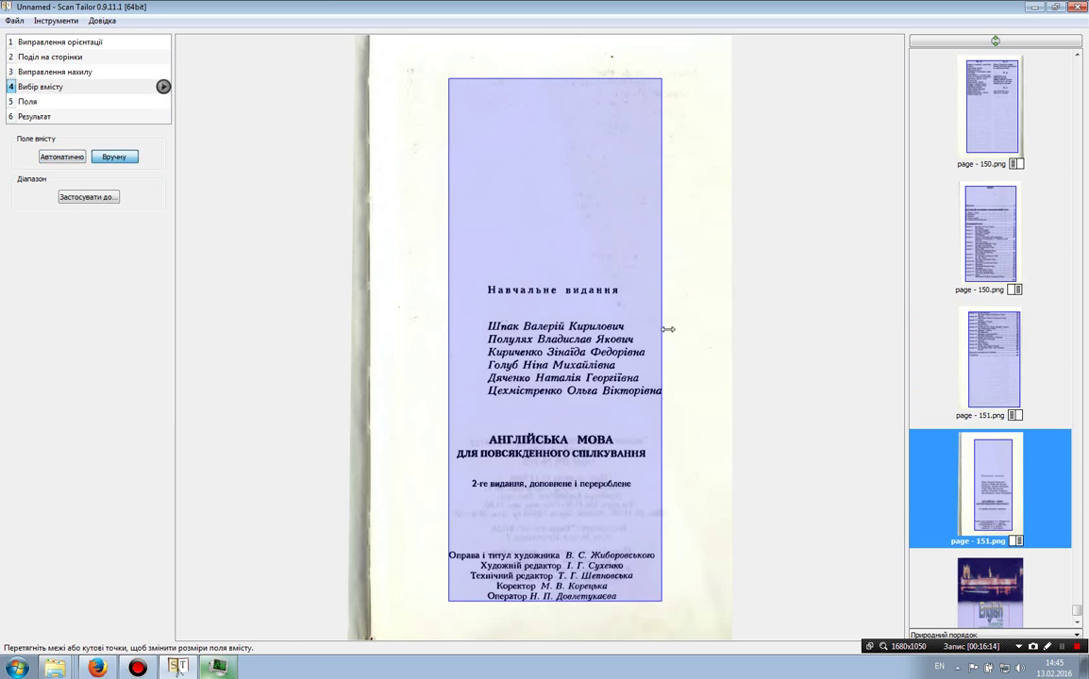
pyautogui.moveTo(665, 333); pyautogui.dragTo(691, 330)
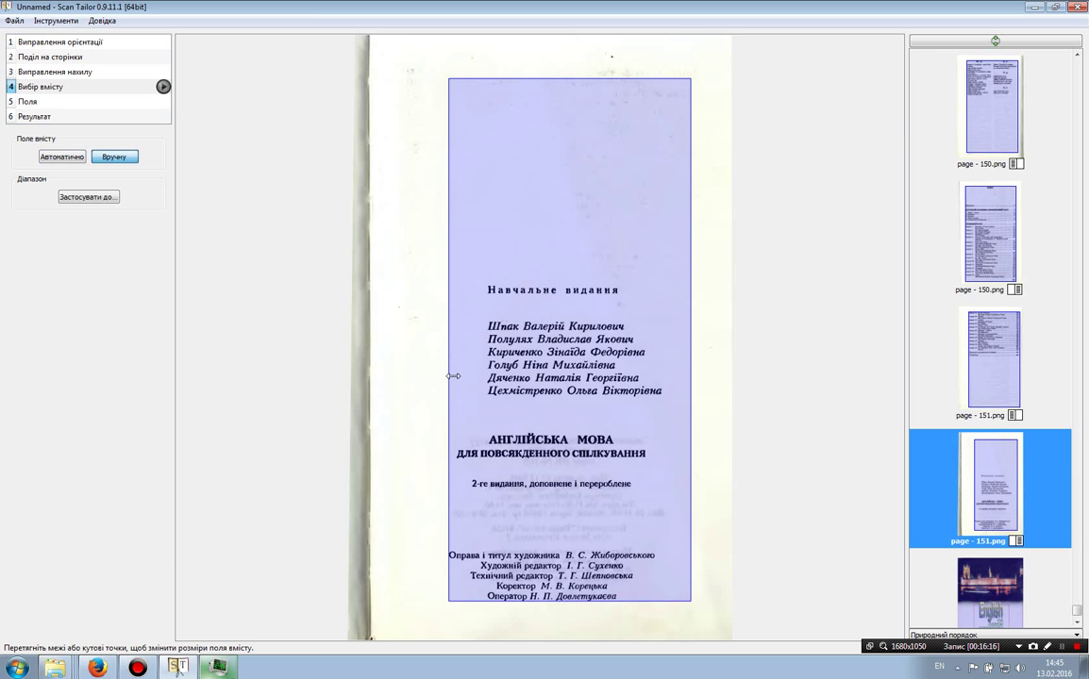
pyautogui.moveTo(447, 377); pyautogui.dragTo(419, 380)
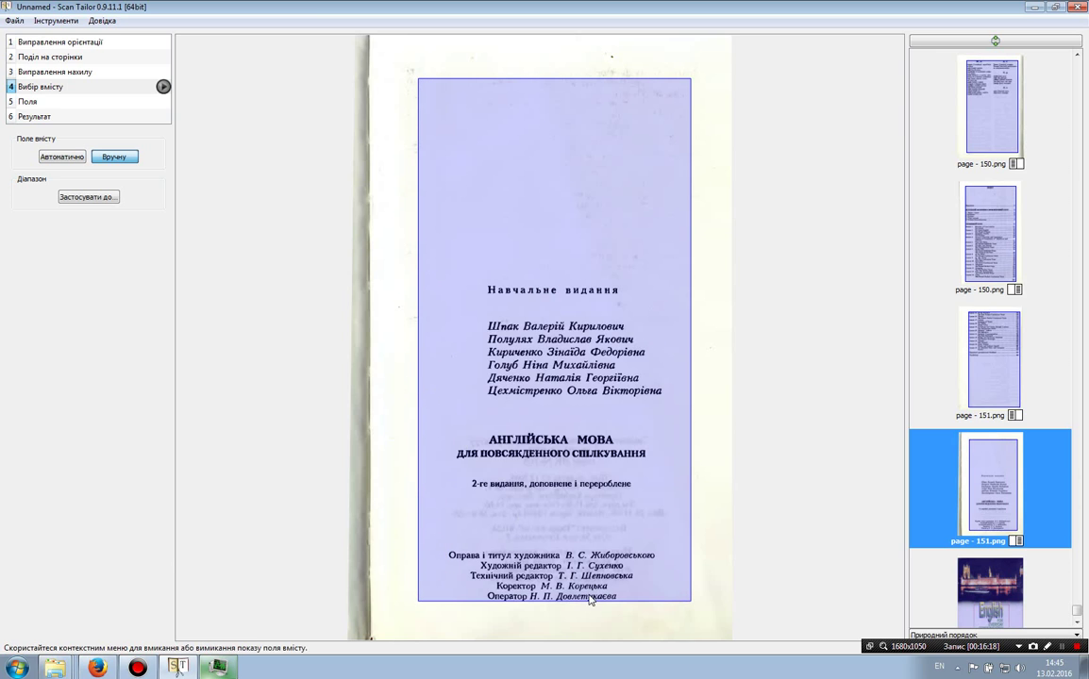
# Check the margins of the back cover, page - 151.png's right half and page - 002.png's left half in the margins stage.
pyautogui.click(1000, 595)
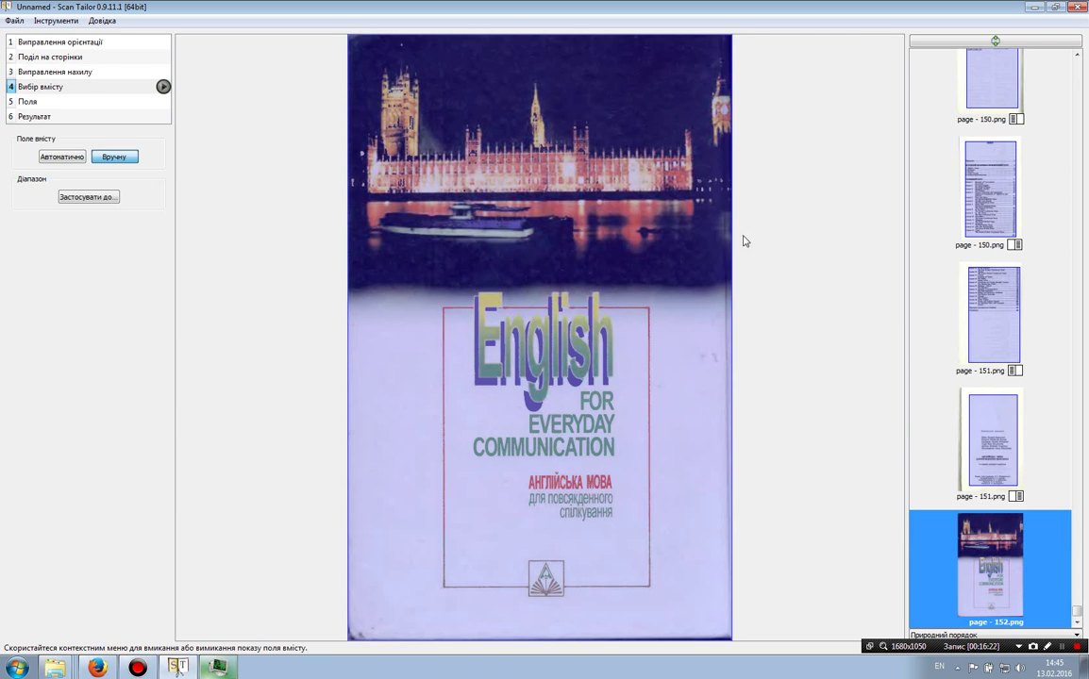
pyautogui.click(92, 101)
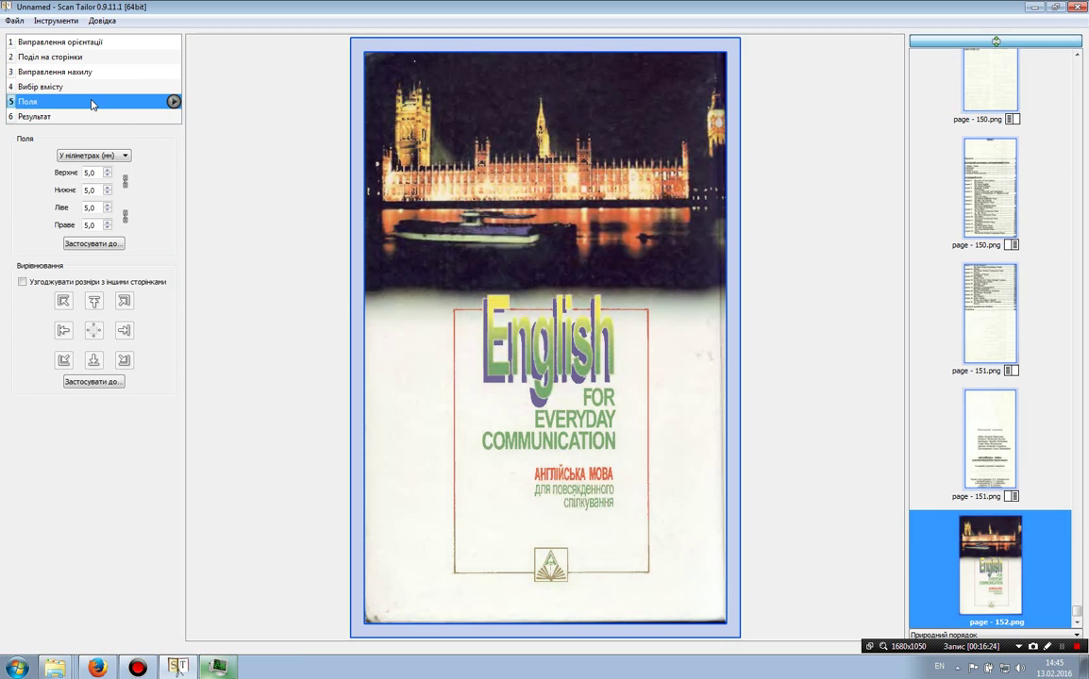
pyautogui.click(1029, 439)
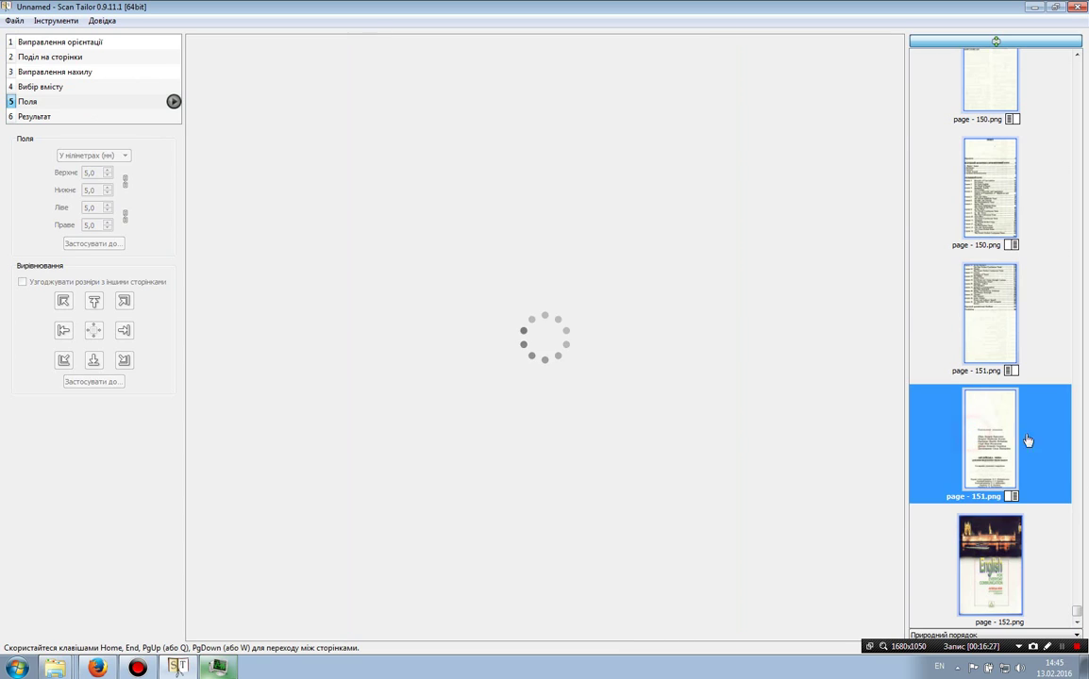
pyautogui.scroll(2, 1042, 488)
pyautogui.scroll(10, 1038, 481)
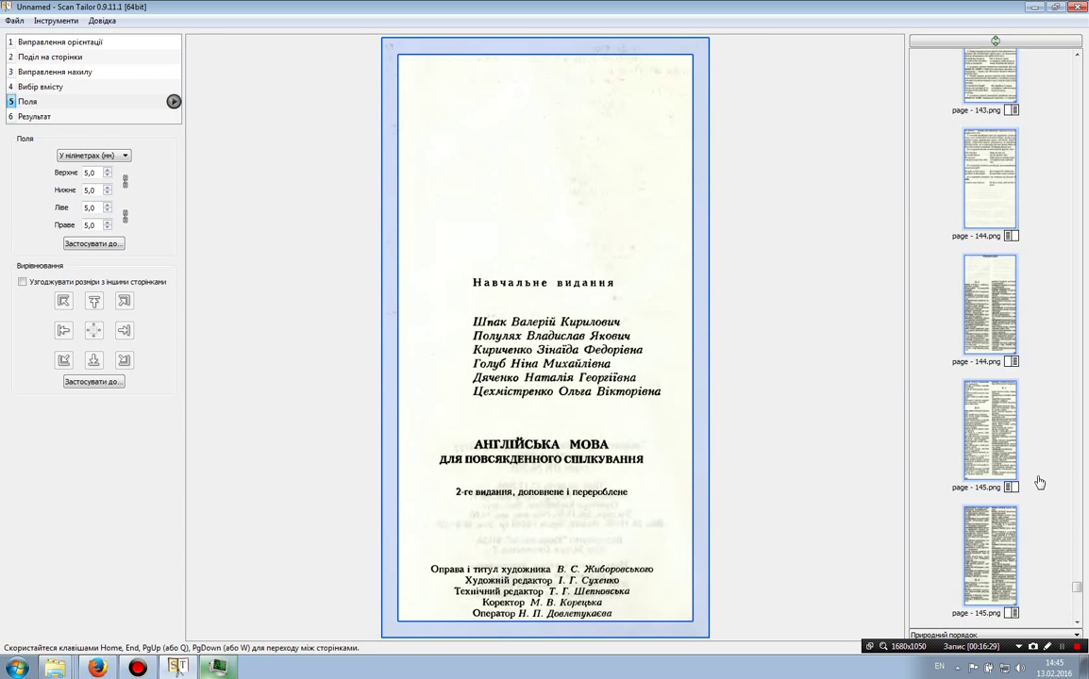
pyautogui.moveTo(1080, 578); pyautogui.dragTo(1060, 93)
pyautogui.click(996, 95)
pyautogui.click(990, 227)
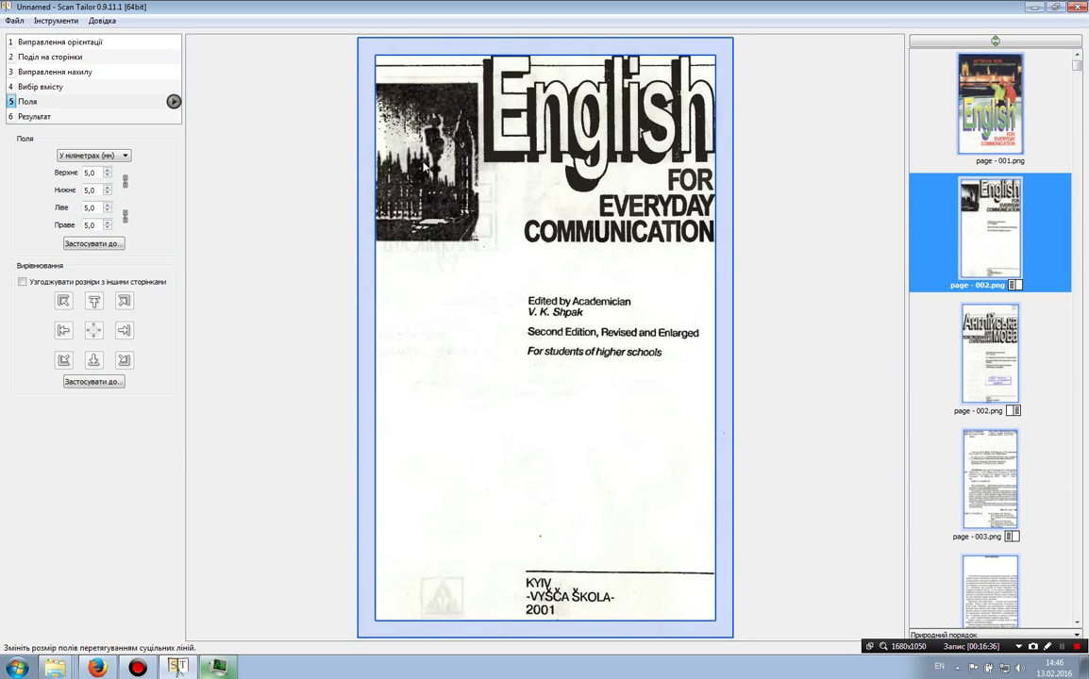
# Run batch processing of the output stage for all pages and open the result for page - 002.png's left half.
pyautogui.click(83, 117)
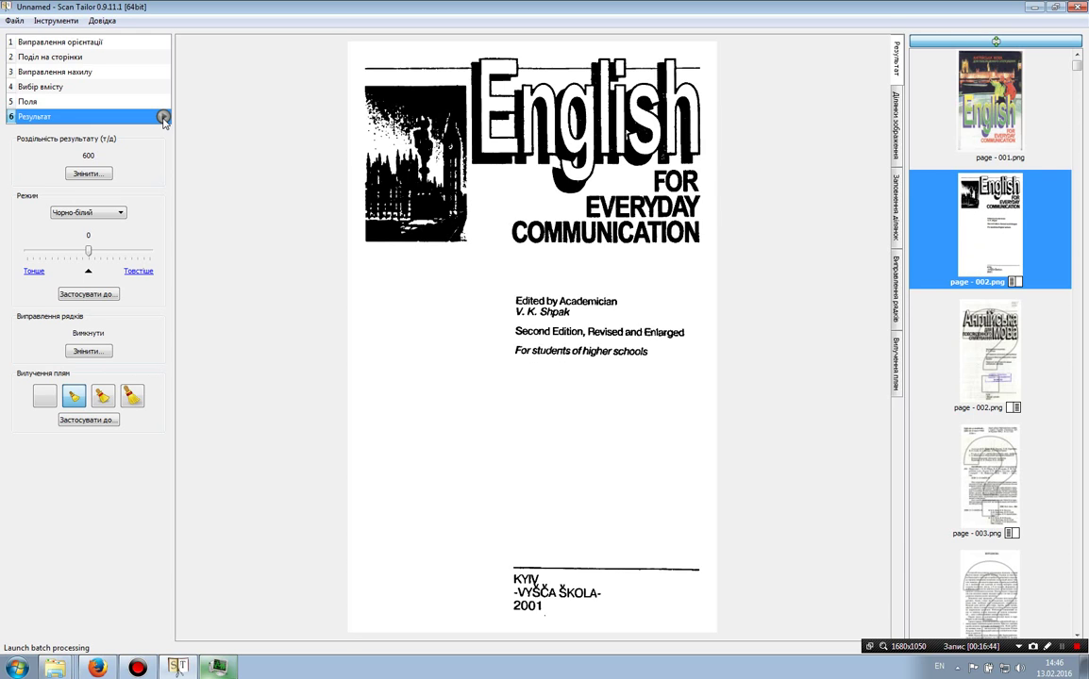
pyautogui.click(163, 117)
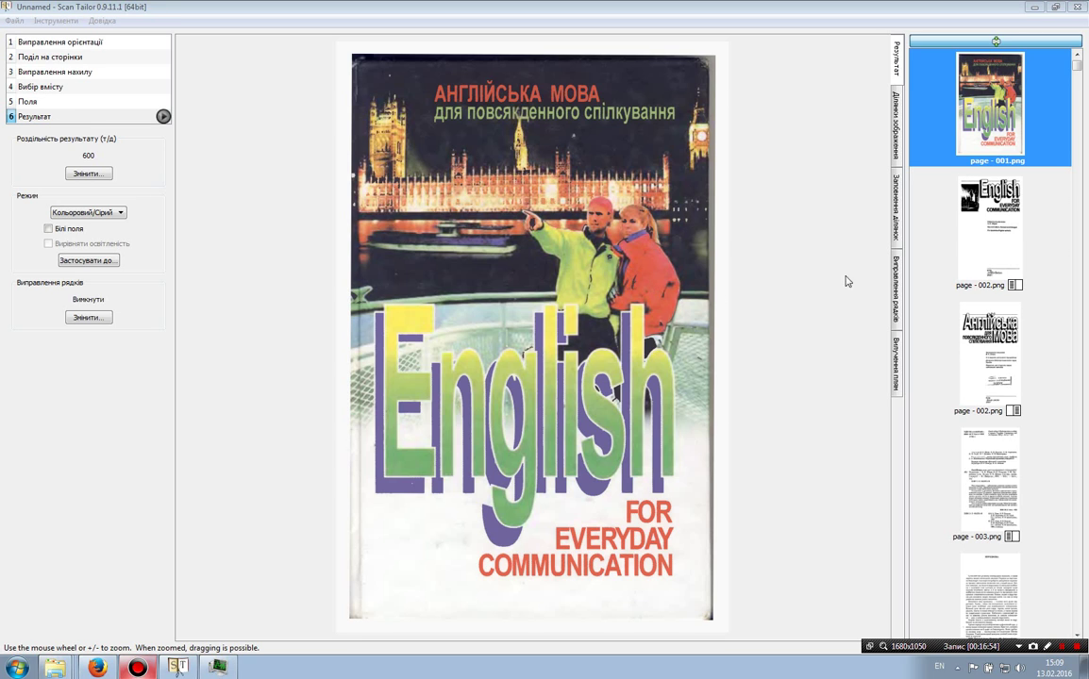
pyautogui.click(981, 226)
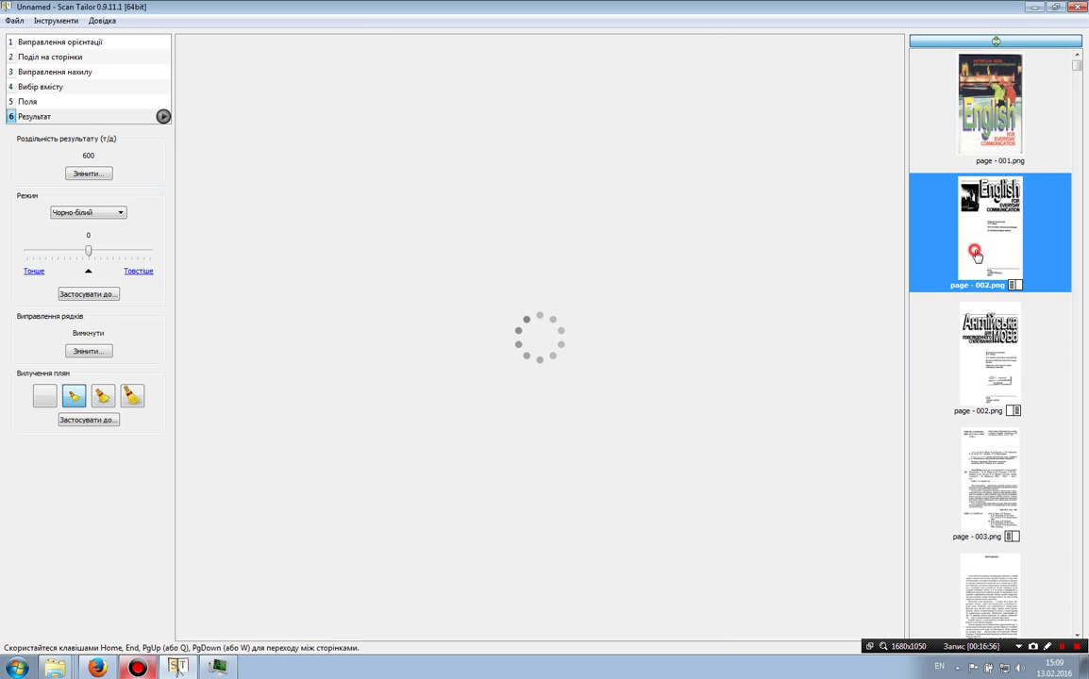
# Switch to the out folder in Windows Explorer, open page - 001.tif in Windows Photo Viewer, and review the output images through page - 005_1L.tif.
pyautogui.click(1034, 9)
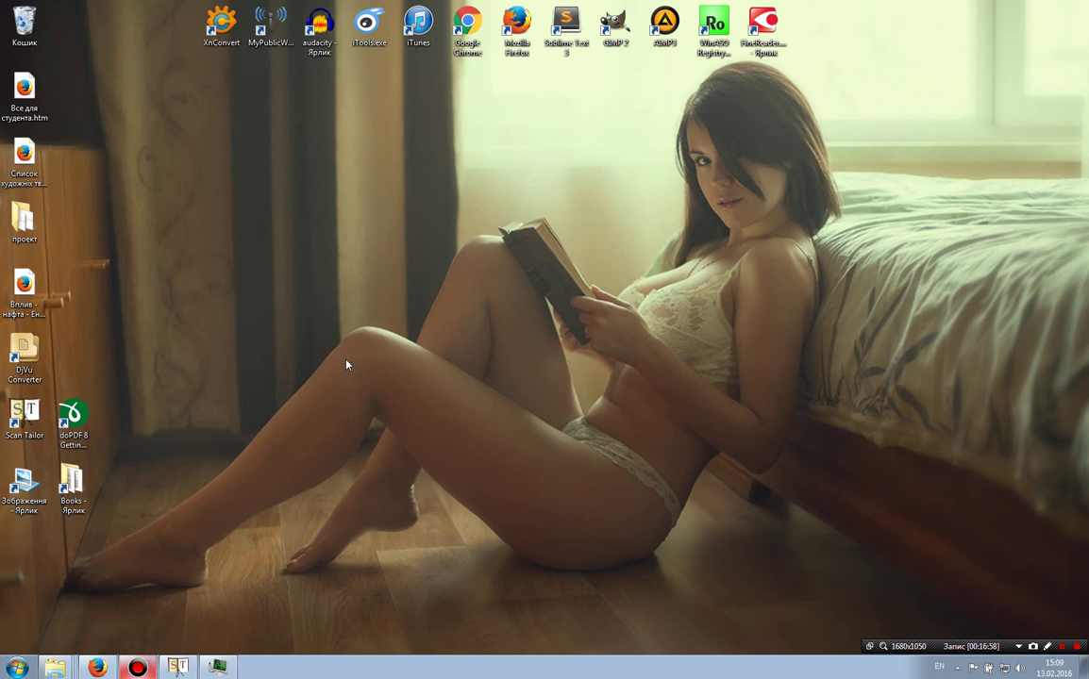
pyautogui.moveTo(44, 662)
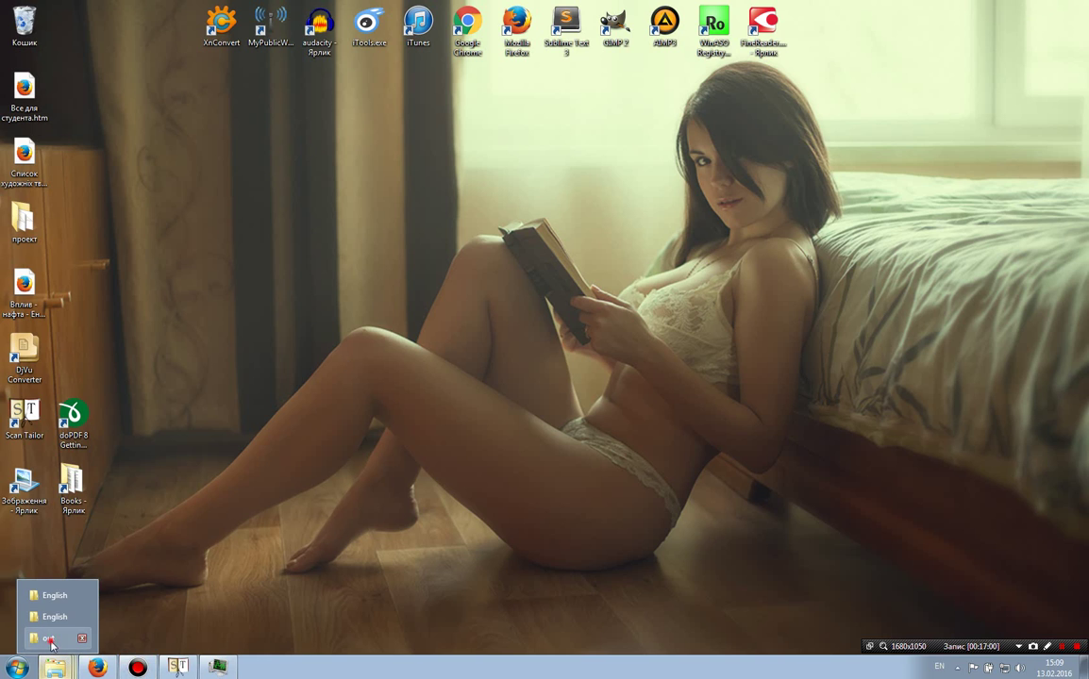
pyautogui.click(49, 638)
pyautogui.doubleClick(214, 115)
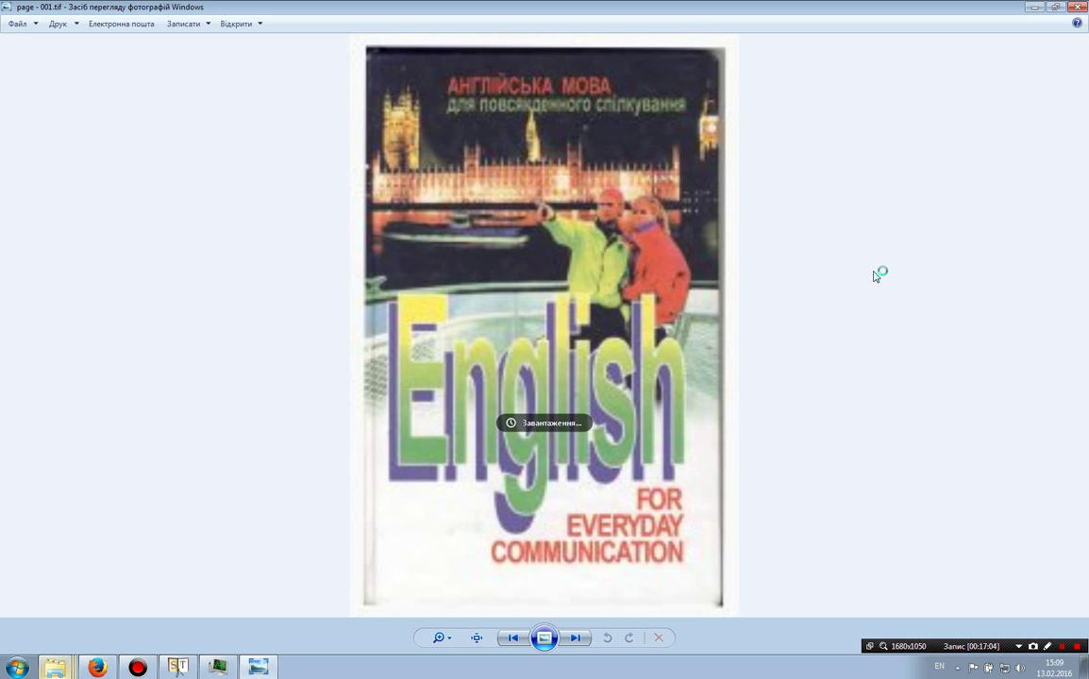
pyautogui.press('Right')
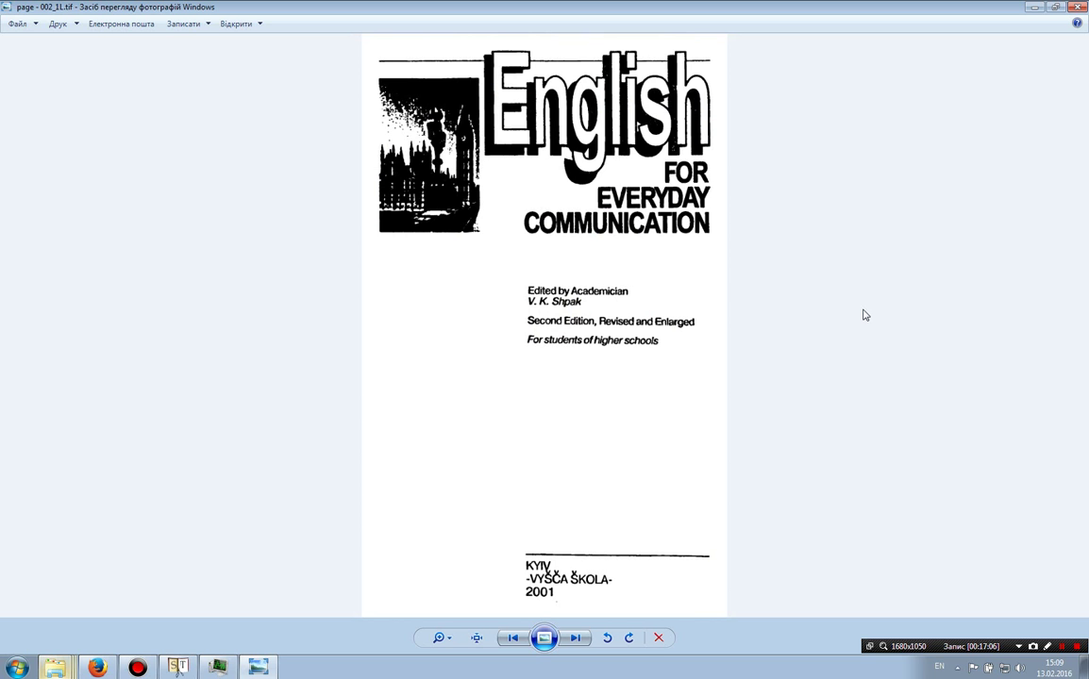
pyautogui.press('Right')
pyautogui.press('Right')
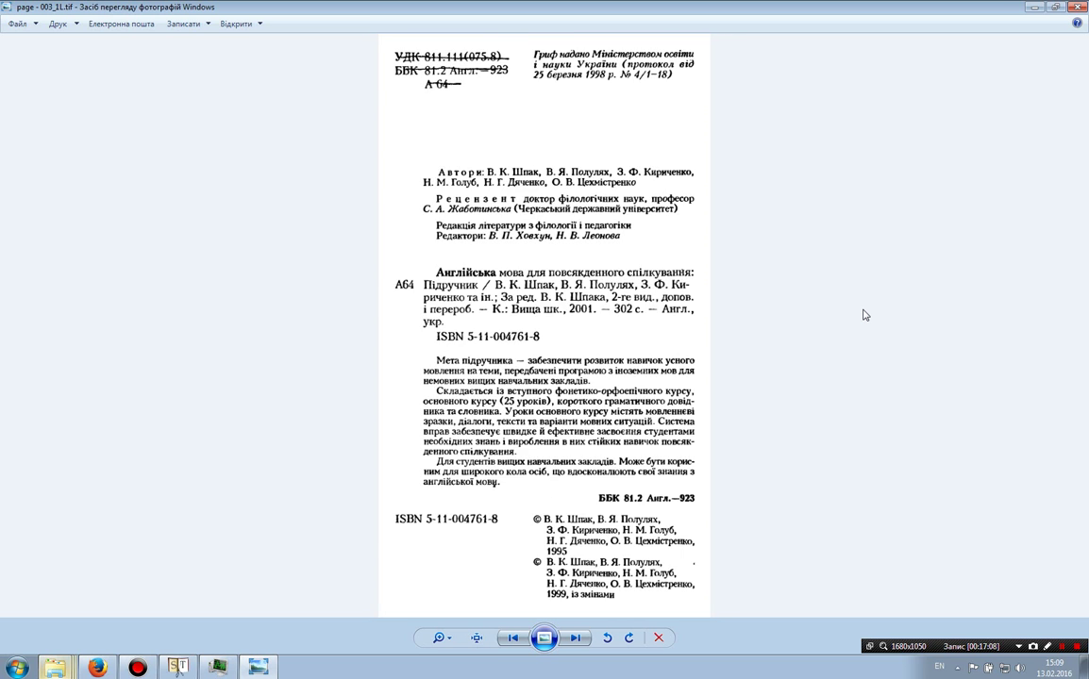
pyautogui.press('Right')
pyautogui.press('Right')
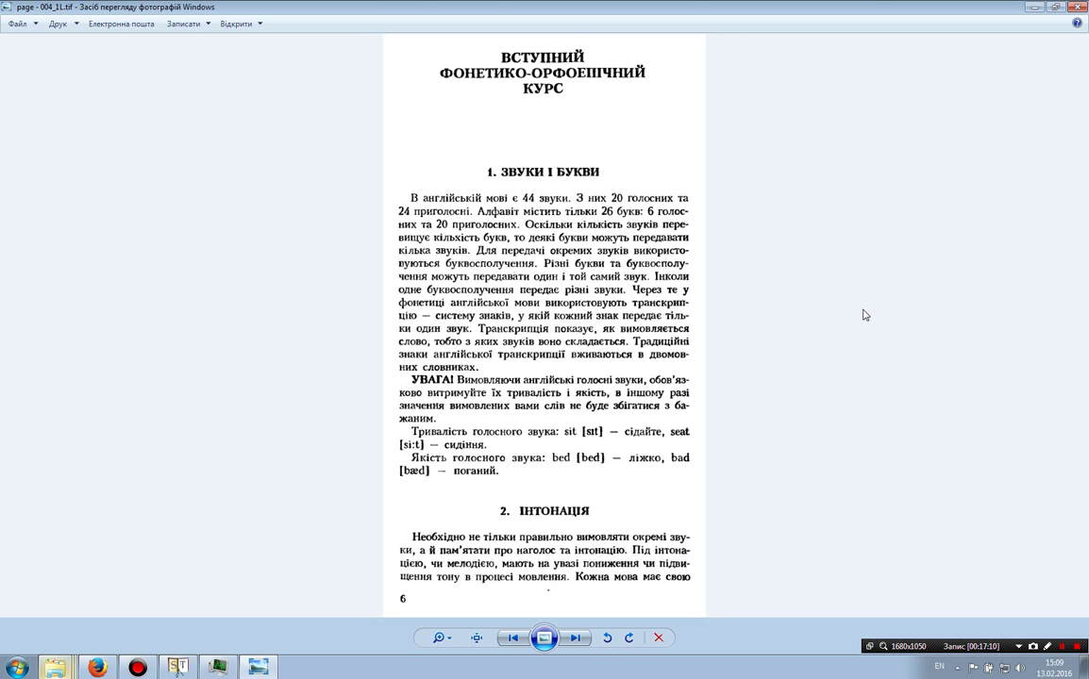
pyautogui.press('Right')
pyautogui.press('Right')
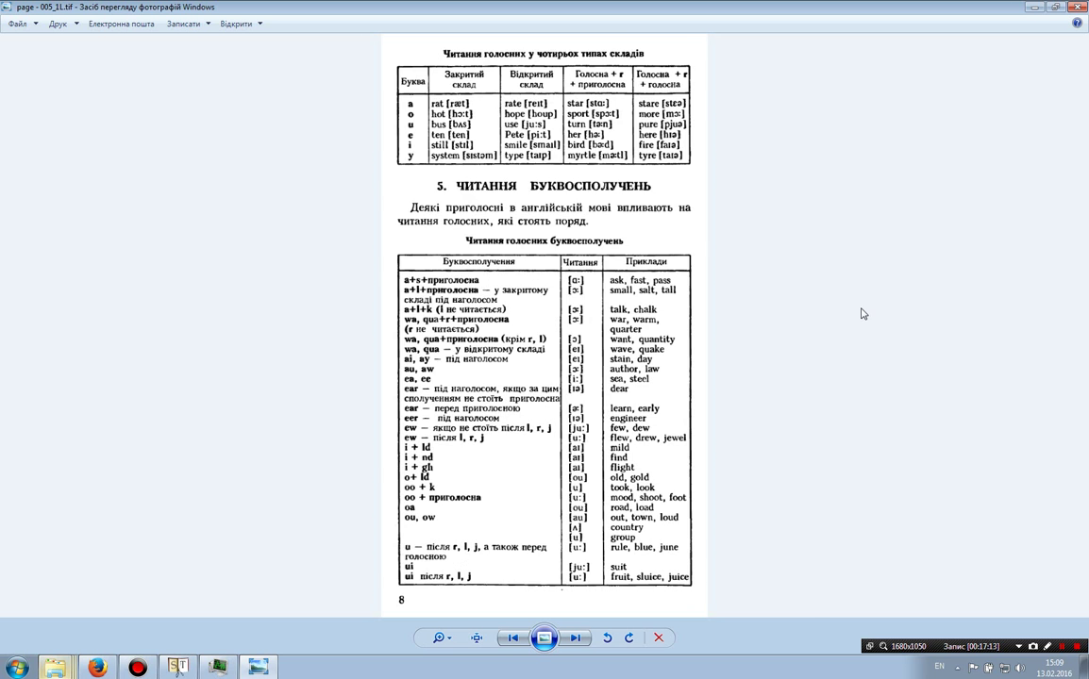
# Review the remaining output images from page - 005_1L.tif through page - 012_1L.tif and close the photo viewer.
pyautogui.press('Right')
pyautogui.press('Right')
pyautogui.press('Right')
pyautogui.press('Right')
pyautogui.press('Right')
pyautogui.press('Right')
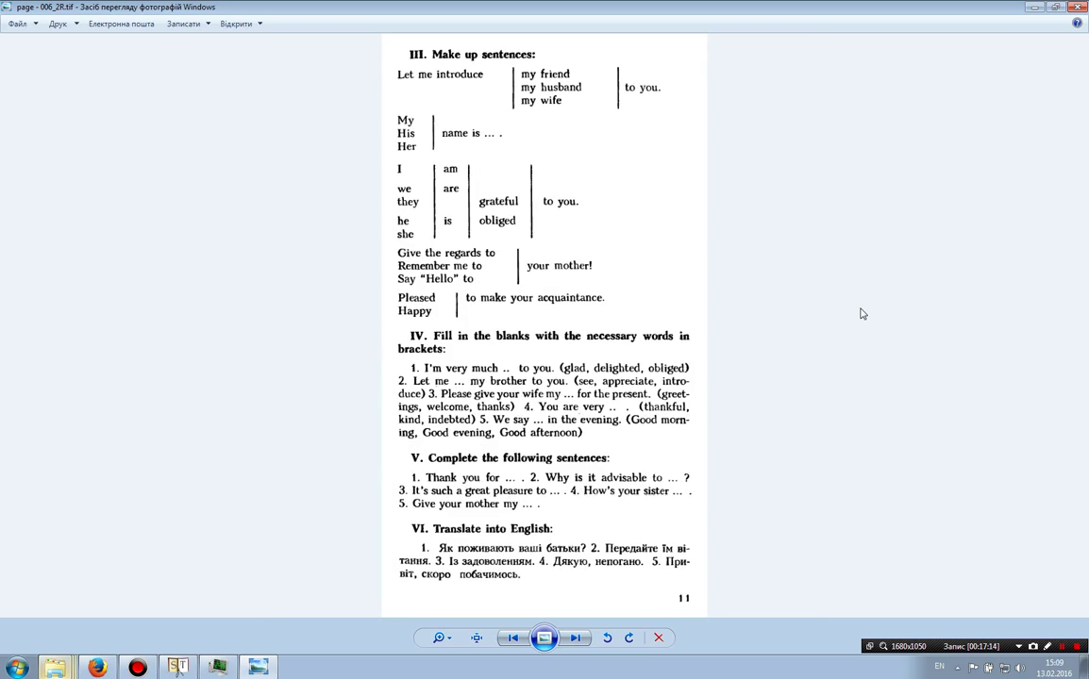
pyautogui.press('Right')
pyautogui.press('Right')
pyautogui.press('Right')
pyautogui.press('Right')
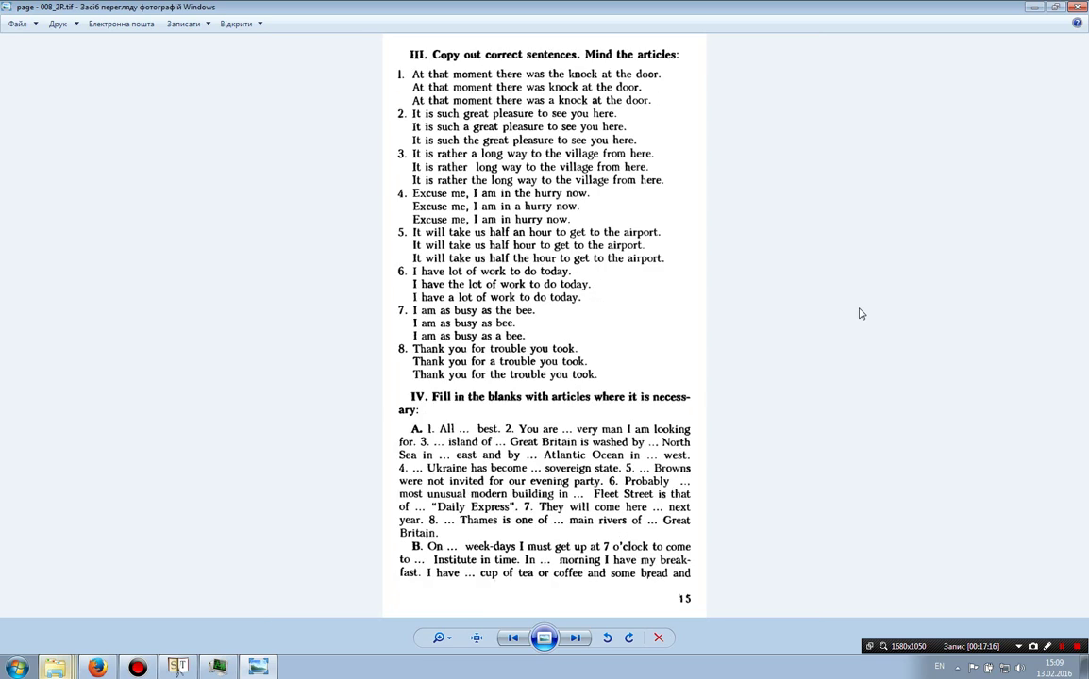
pyautogui.press('Right')
pyautogui.press('Right')
pyautogui.press('Right')
pyautogui.press('Right')
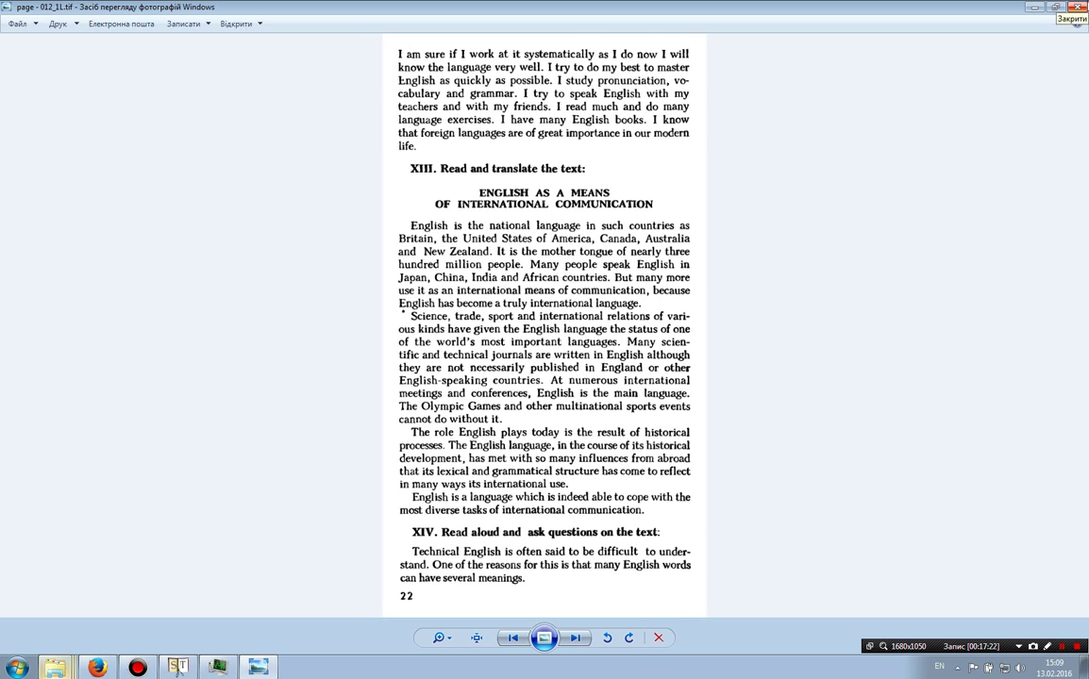
pyautogui.click(1082, 7)
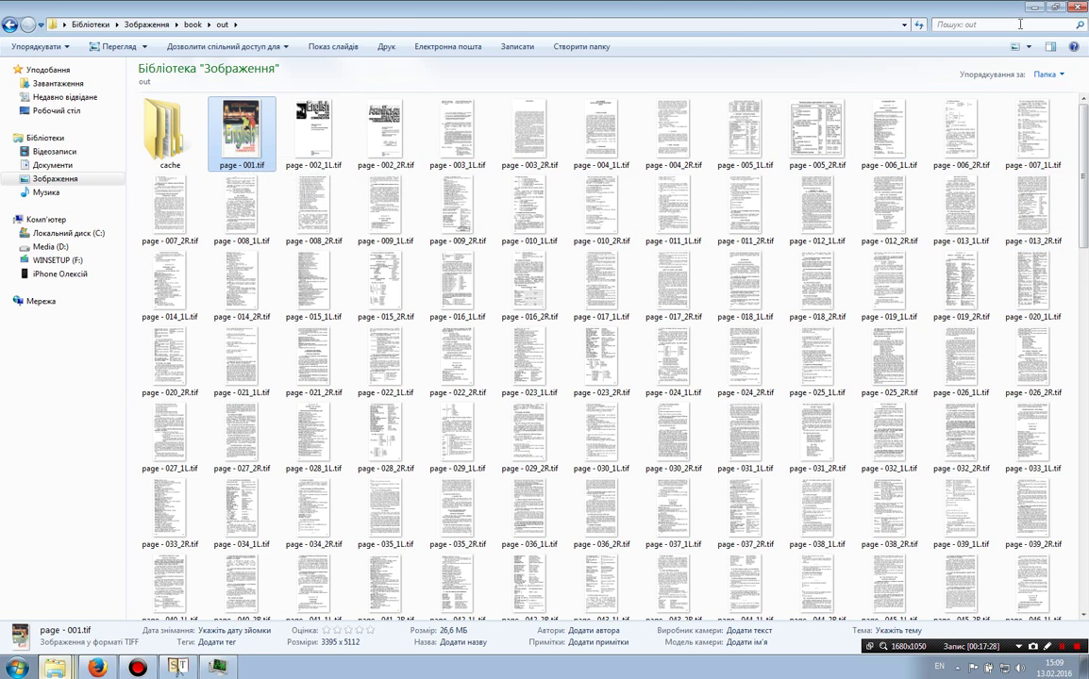
# Switch to the desktop and try to launch doPDF 8 Getting Started from its shortcut.
pyautogui.click(1079, 6)
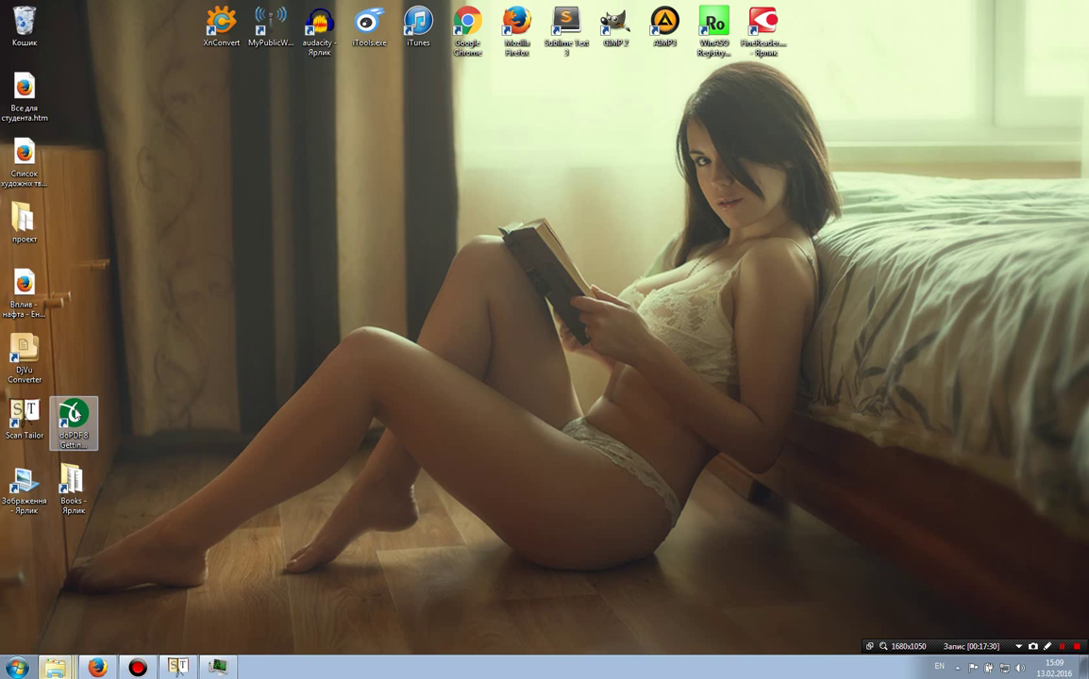
pyautogui.click(72, 415)
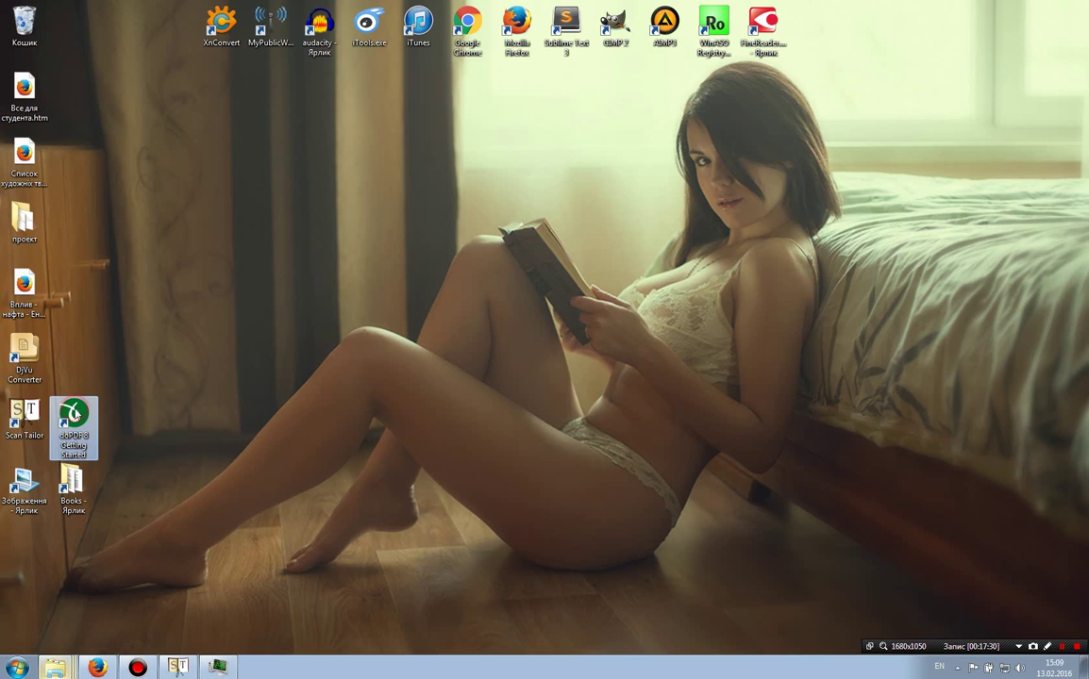
pyautogui.doubleClick(72, 408)
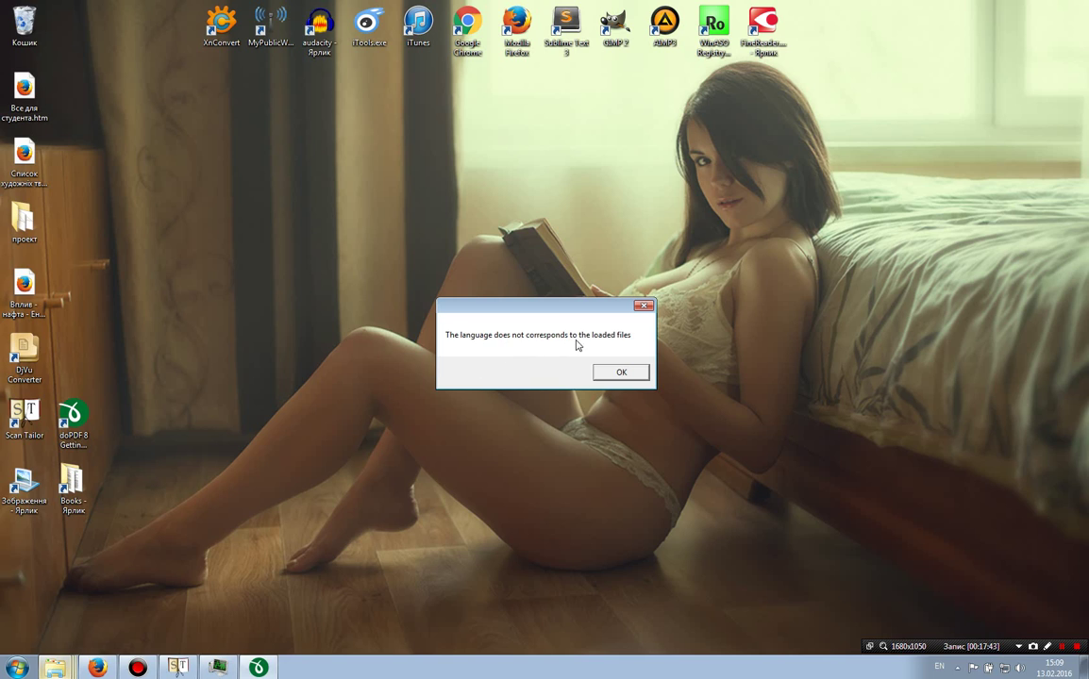
pyautogui.click(618, 373)
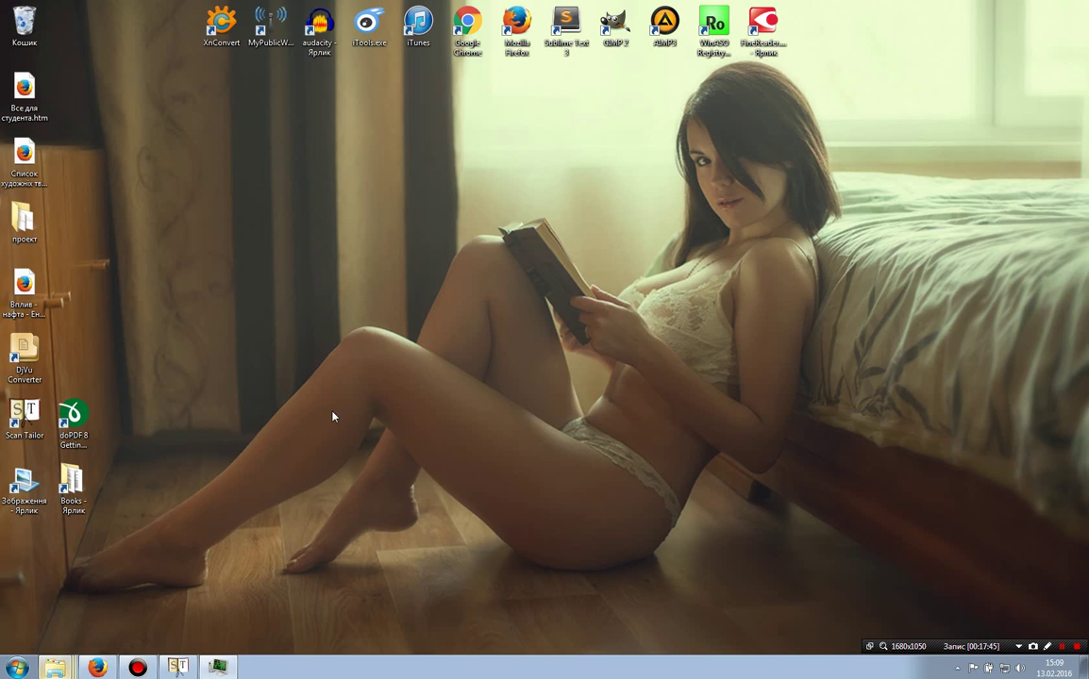
# Open the file location from the doPDF 8 Getting Started shortcut's properties and browse the novaPDF 8 Driver folder.
pyautogui.rightClick(68, 412)
pyautogui.click(96, 403)
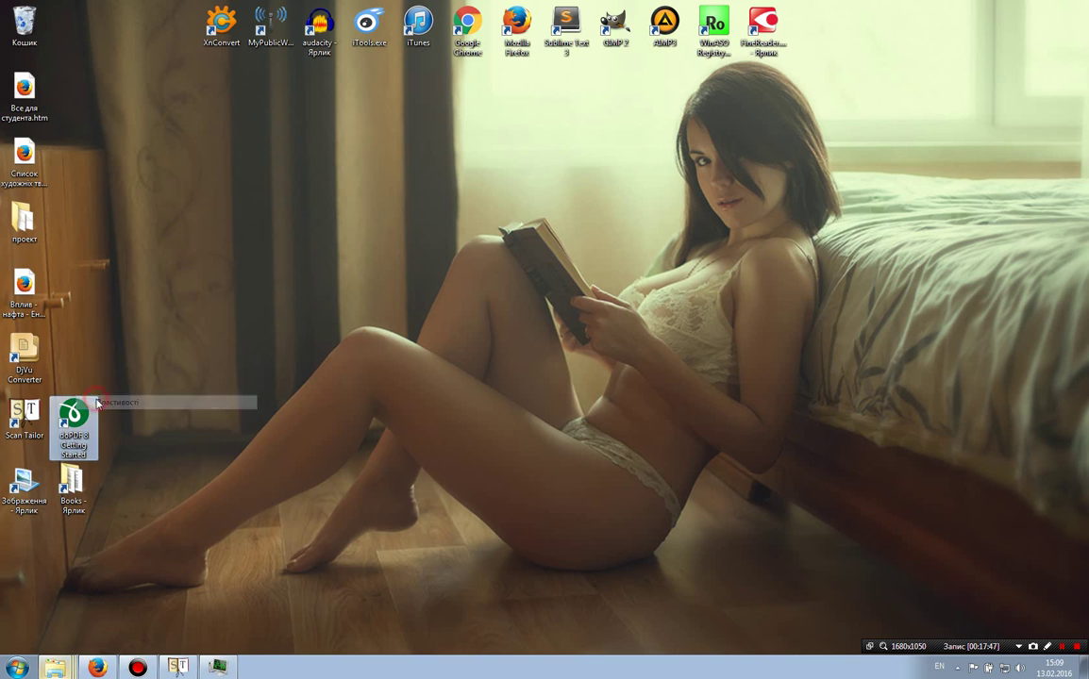
pyautogui.click(149, 546)
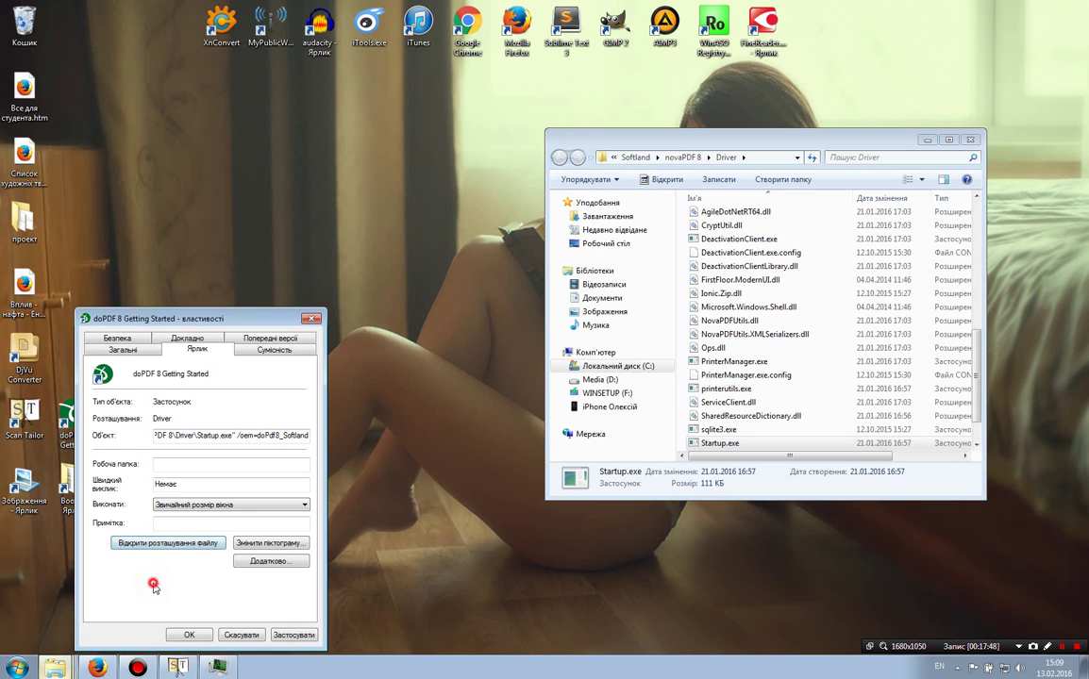
pyautogui.click(311, 318)
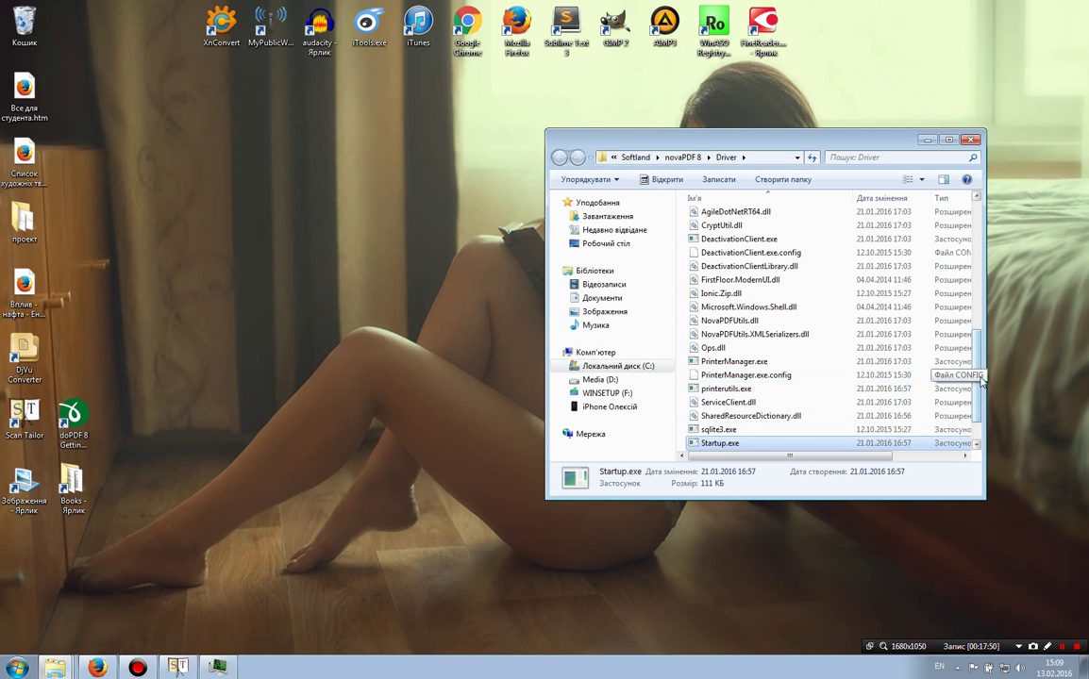
pyautogui.scroll(-1, 968, 372)
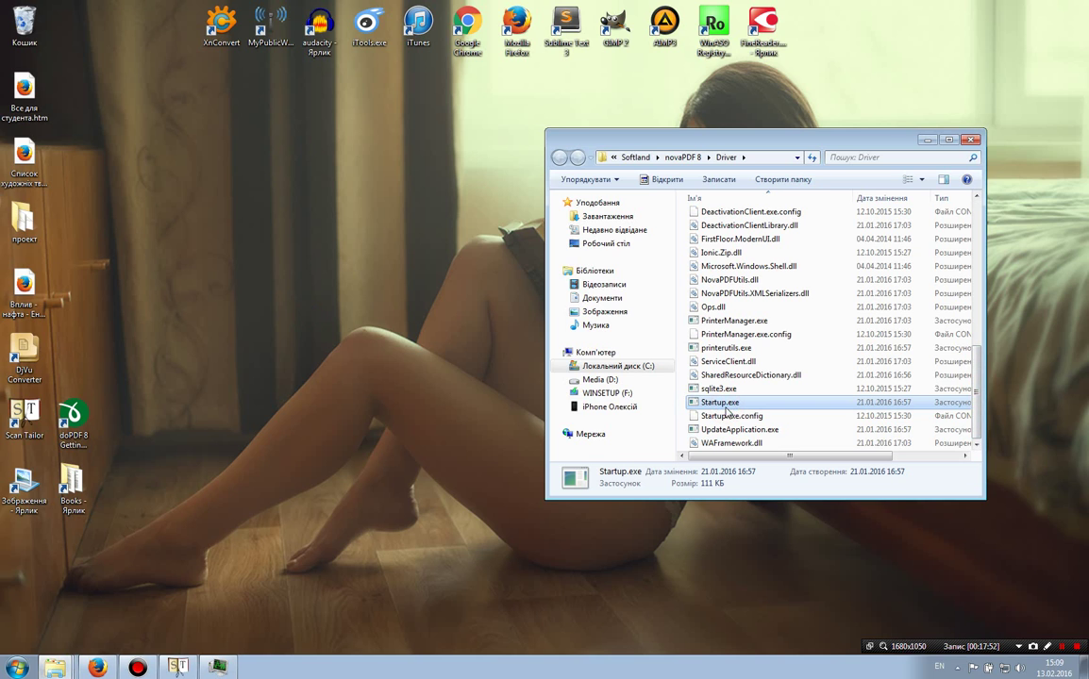
pyautogui.moveTo(978, 412)
pyautogui.mouseDown()
pyautogui.moveTo(977, 294)
pyautogui.moveTo(976, 401)
pyautogui.mouseUp()
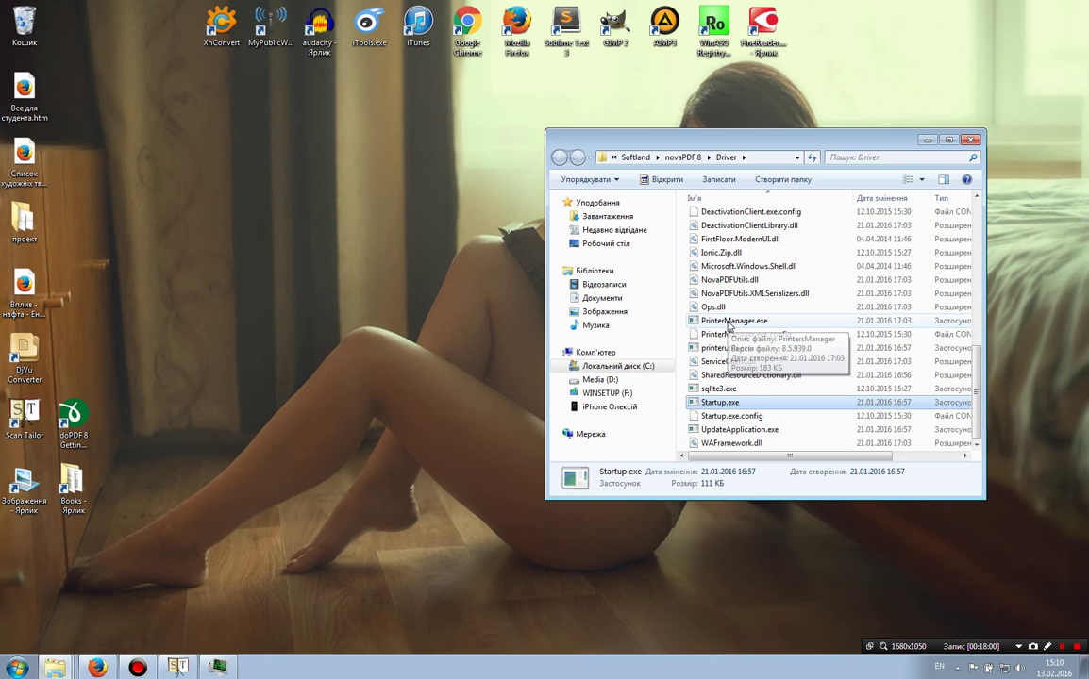
# Try to run PrinterManager.exe from the Driver folder and close the folder window.
pyautogui.click(728, 324)
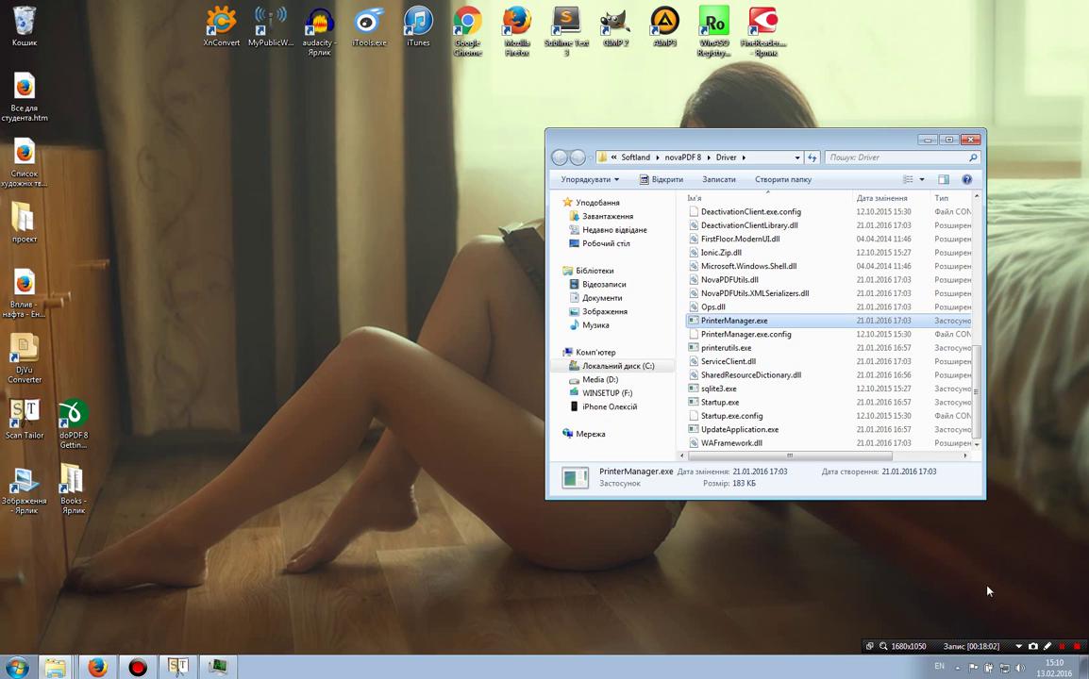
pyautogui.click(958, 668)
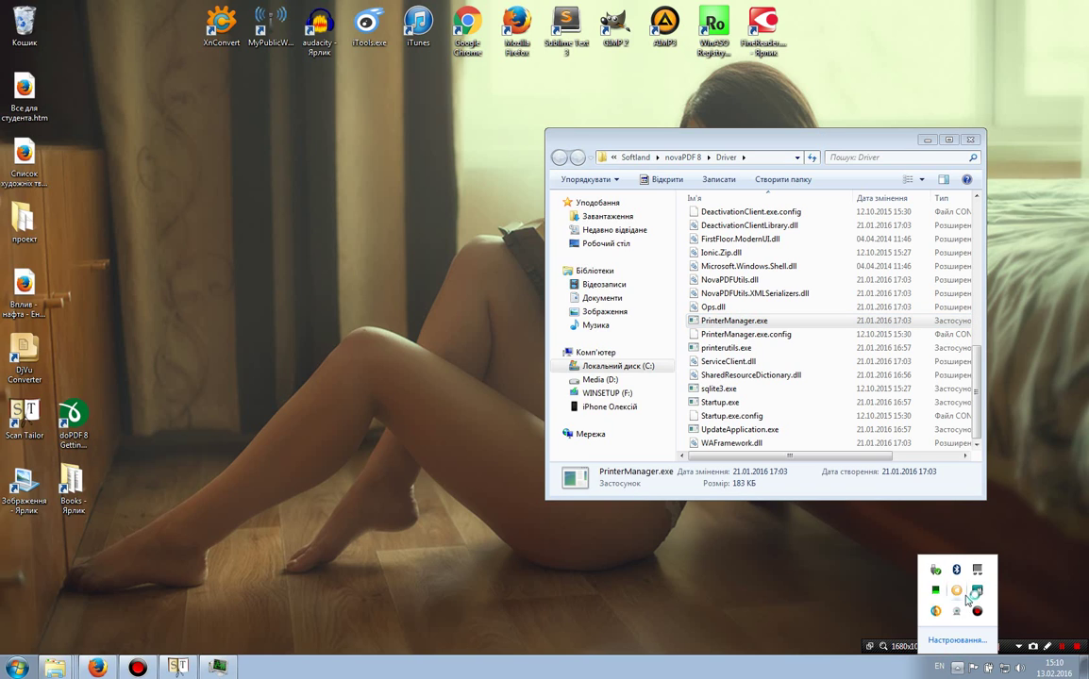
pyautogui.click(688, 574)
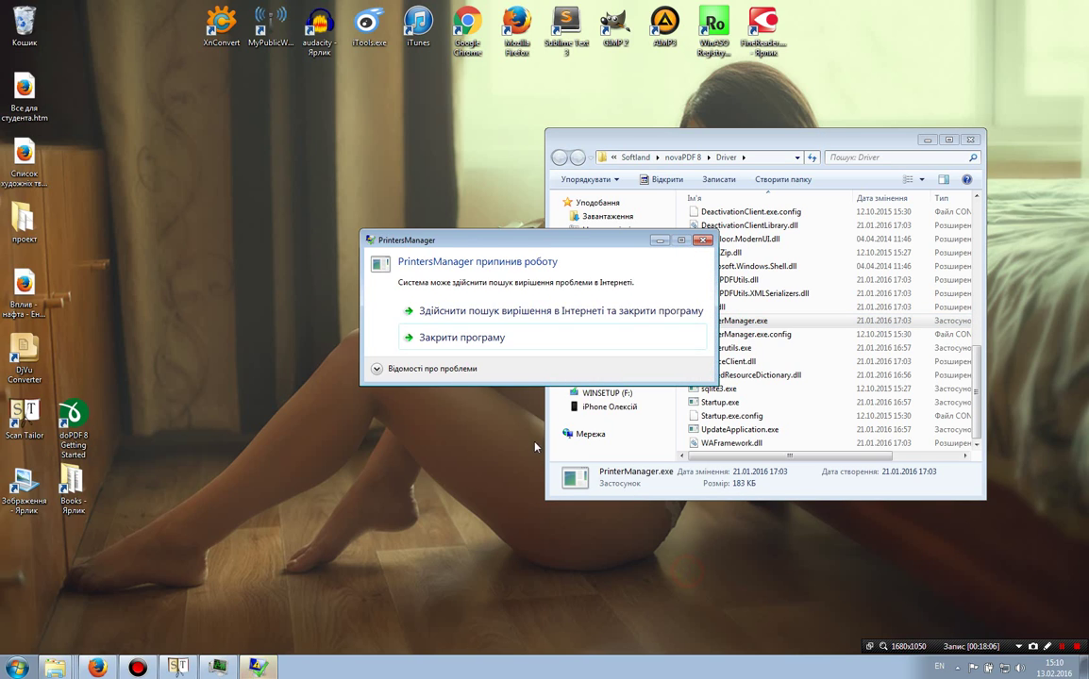
pyautogui.click(702, 242)
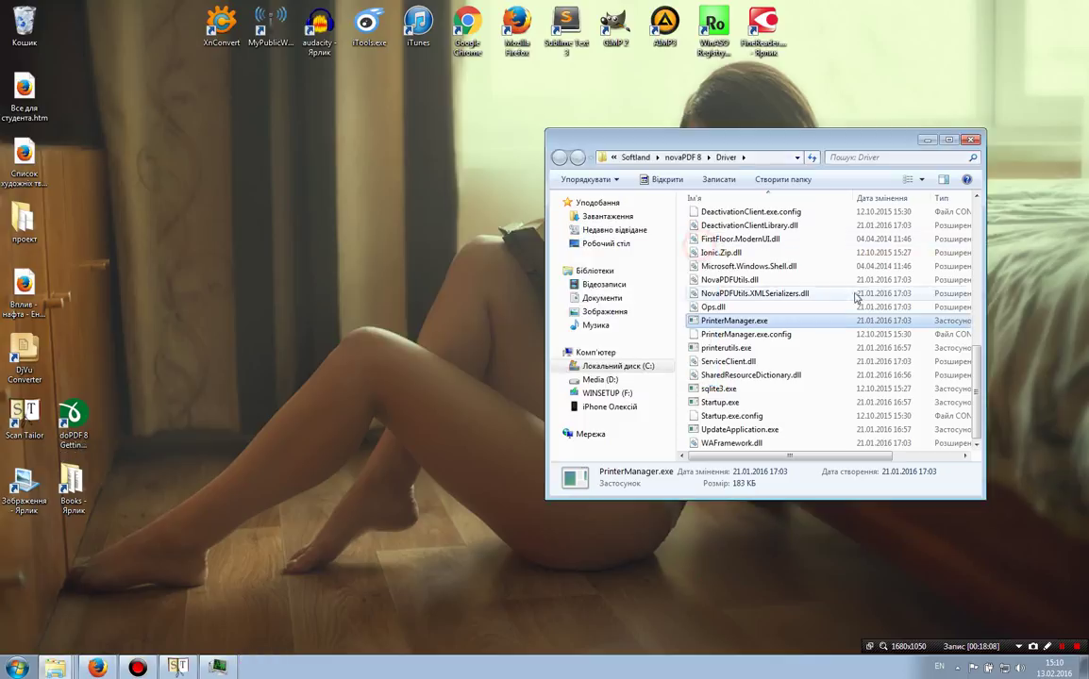
pyautogui.click(970, 139)
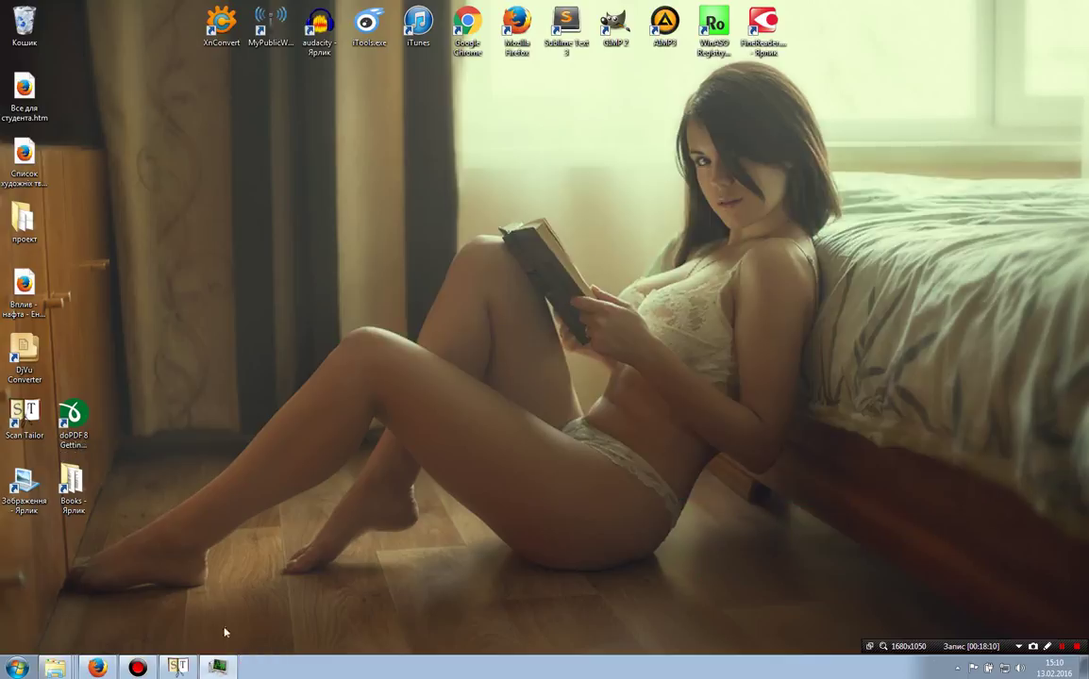
# Return to the out folder, select all TIFF pages from page - 001.tif to page - 152.tif, and open the picture printing dialog for them.
pyautogui.rightClick(56, 650)
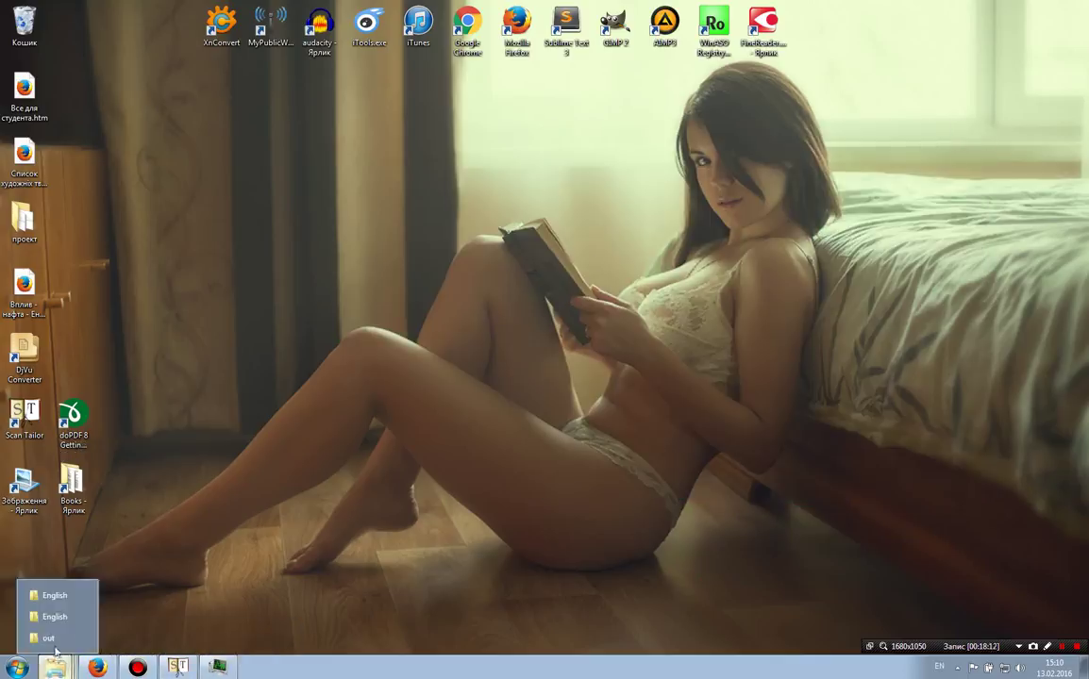
pyautogui.click(49, 638)
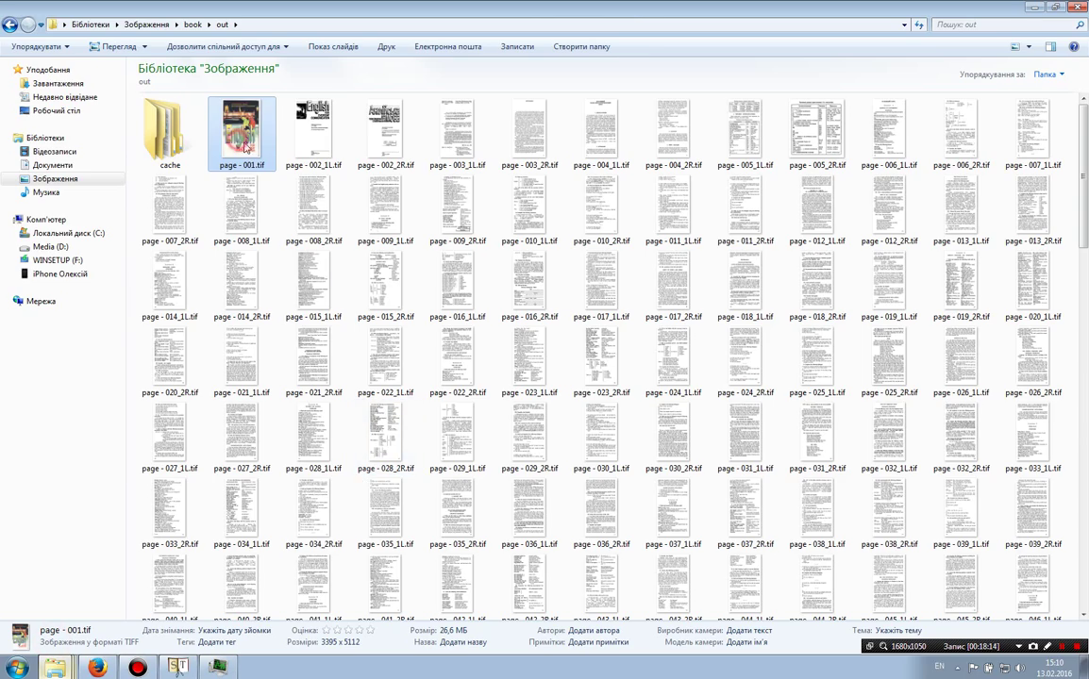
pyautogui.scroll(-15, 920, 319)
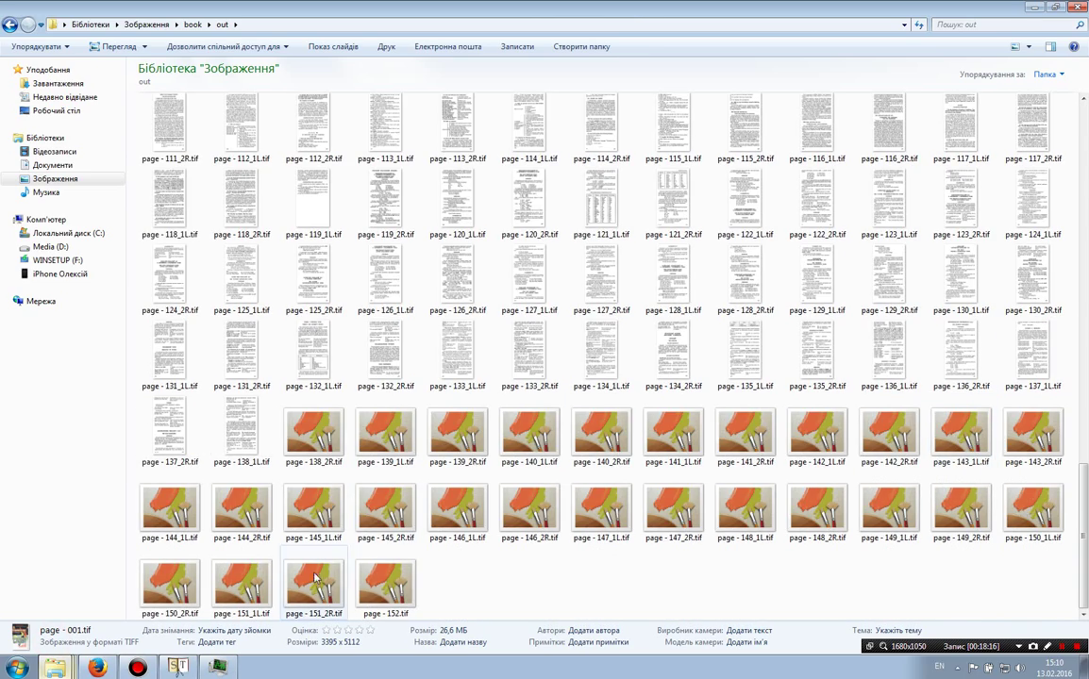
pyautogui.hotkey('ctrl', 'a')
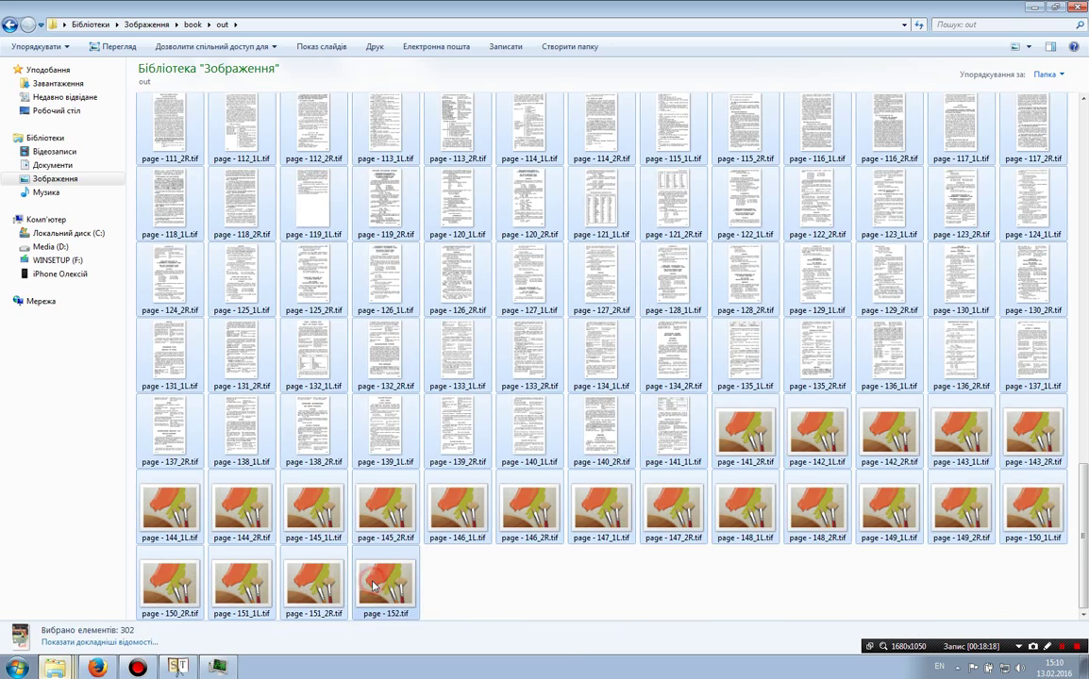
pyautogui.scroll(15, 374, 587)
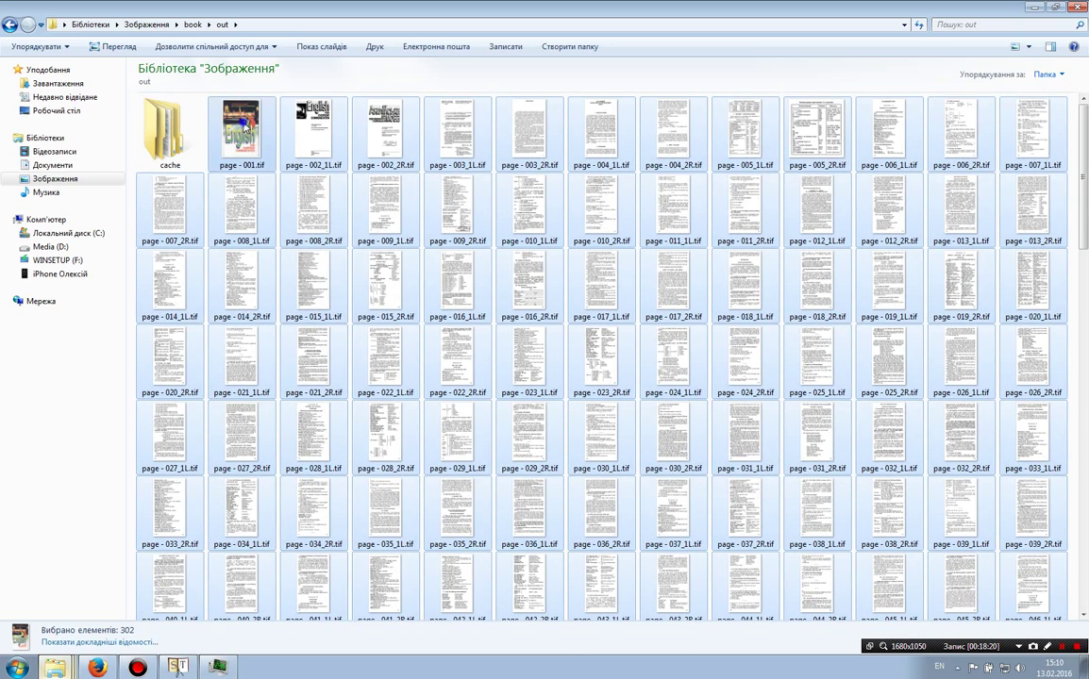
pyautogui.rightClick(245, 124)
pyautogui.click(287, 160)
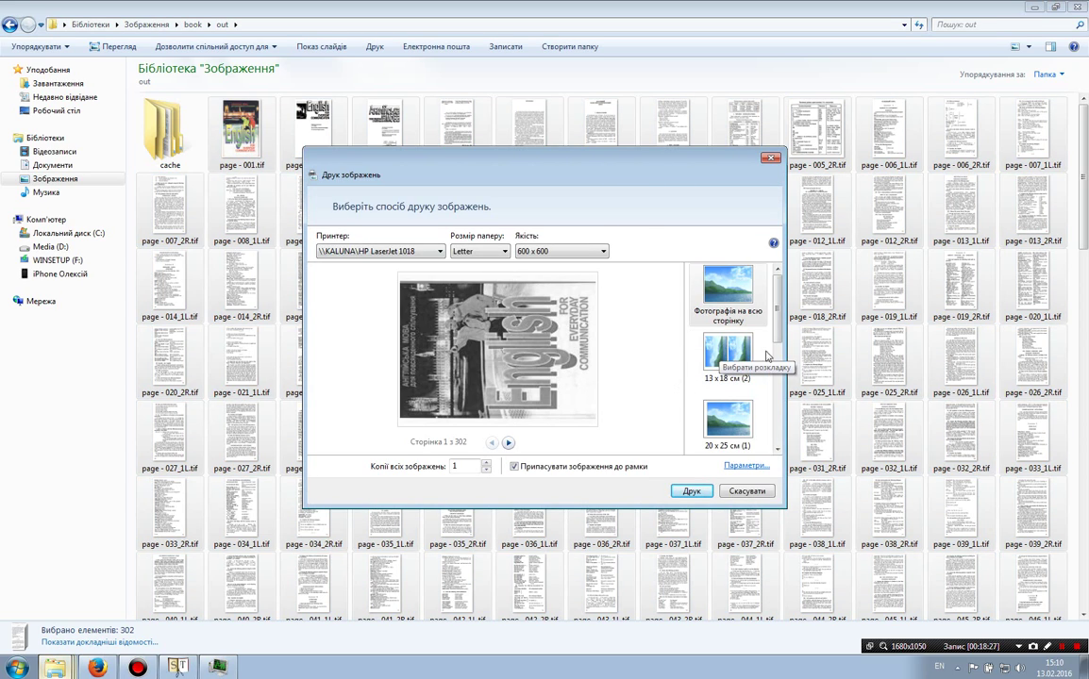
# Choose the full-page photo layout (Фотографія на всю сторінку) and turn off fitting pictures to the frame.
pyautogui.moveTo(778, 309)
pyautogui.mouseDown()
pyautogui.moveTo(773, 354)
pyautogui.moveTo(773, 303)
pyautogui.mouseUp()
pyautogui.click(725, 412)
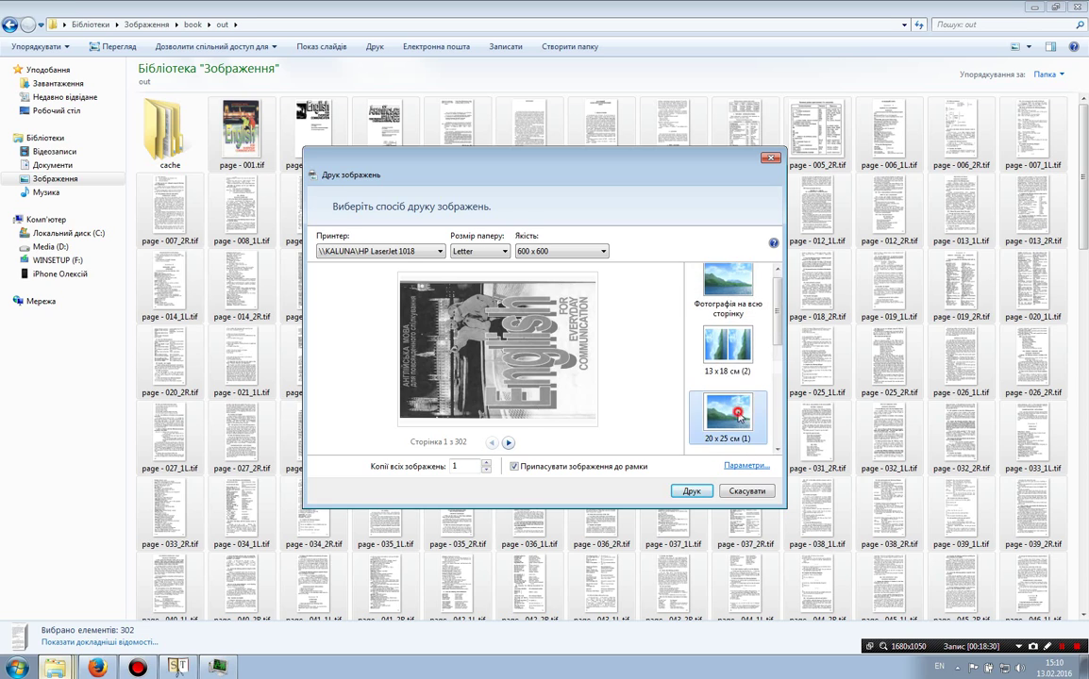
pyautogui.click(735, 294)
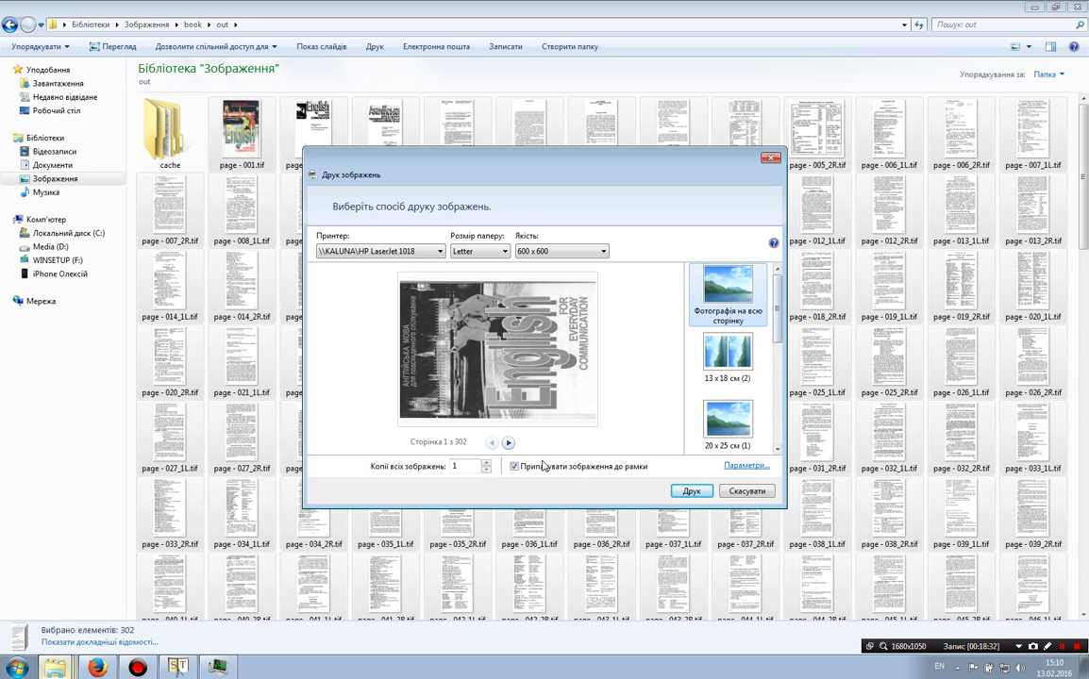
pyautogui.click(517, 466)
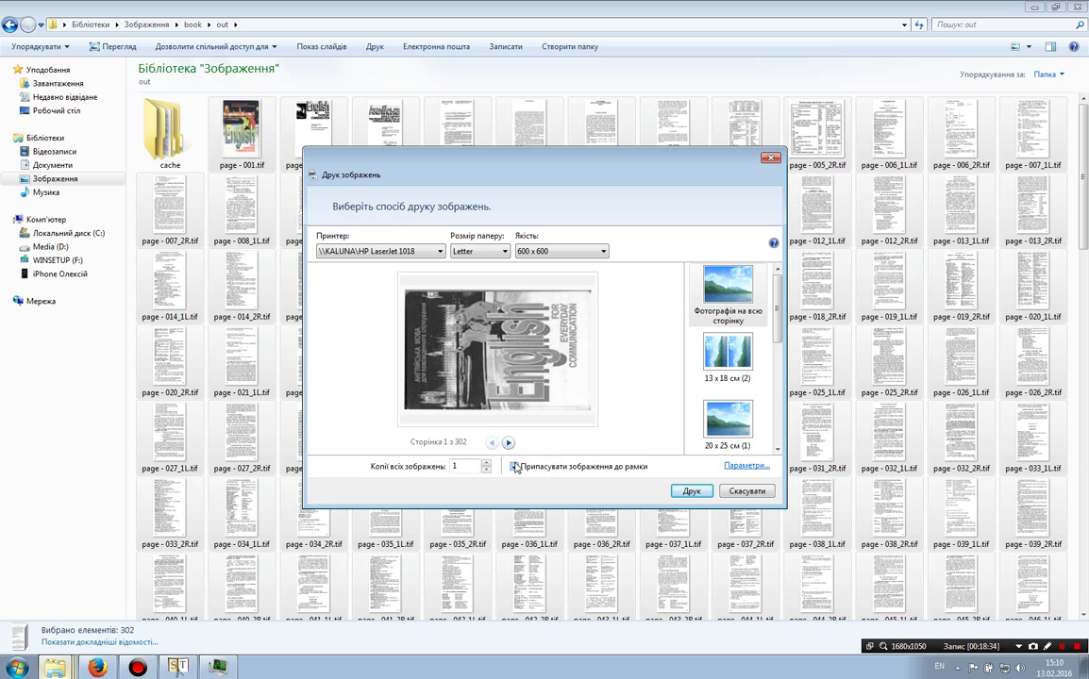
pyautogui.click(515, 467)
pyautogui.click(514, 467)
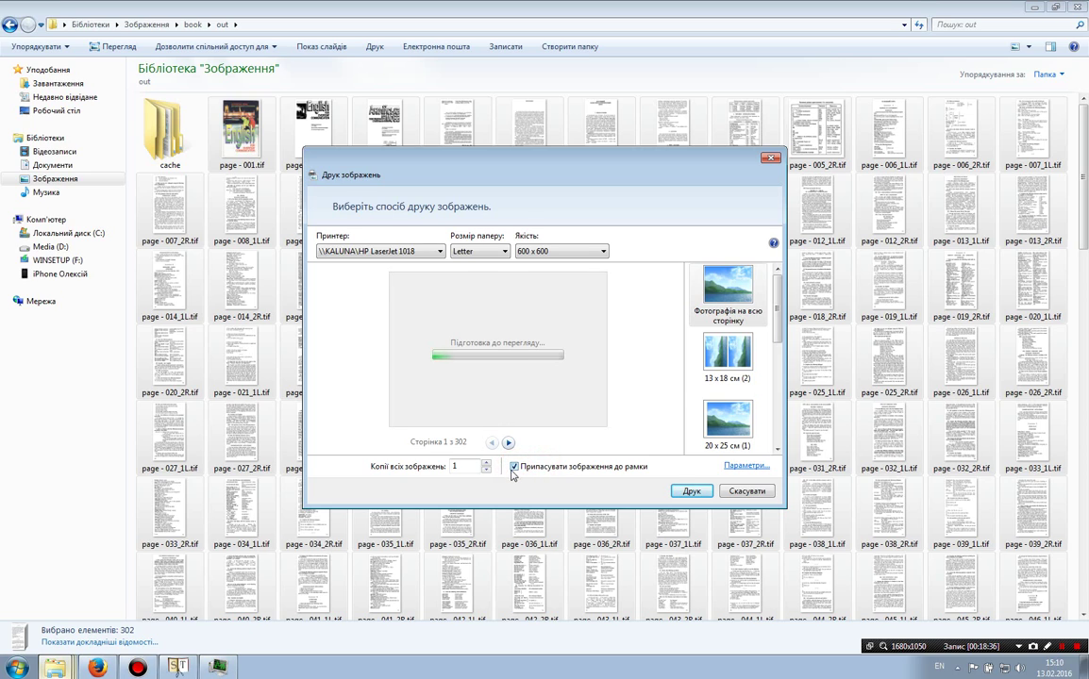
pyautogui.click(514, 467)
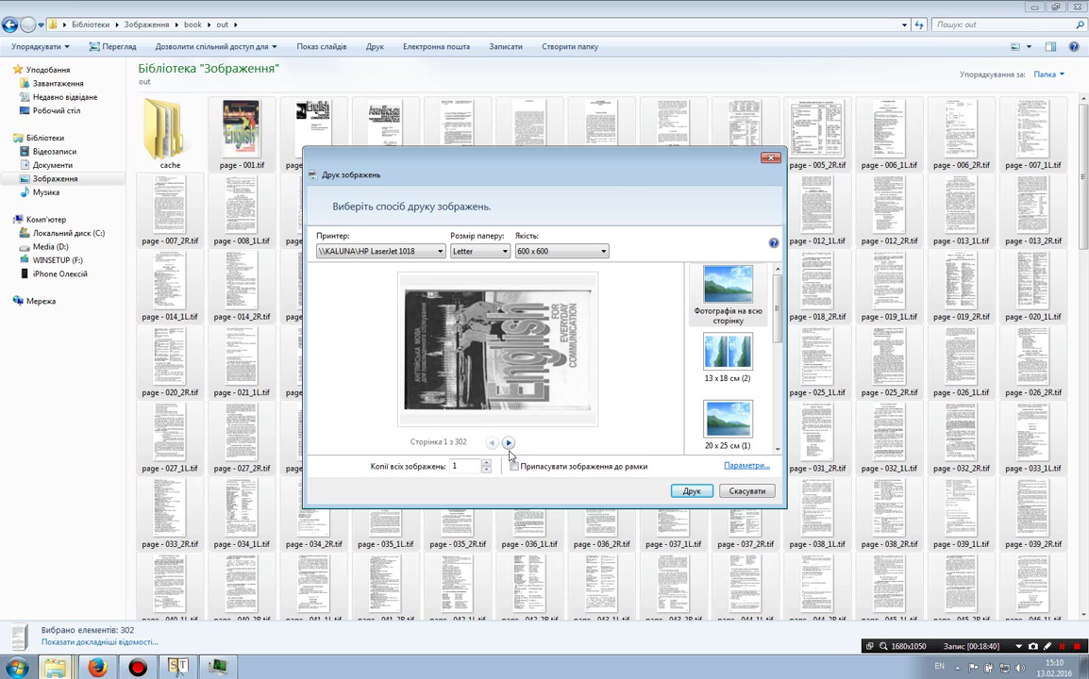
# Page through the print preview up to page 7 to check how the book pages fit the sheet.
pyautogui.click(509, 443)
pyautogui.click(509, 442)
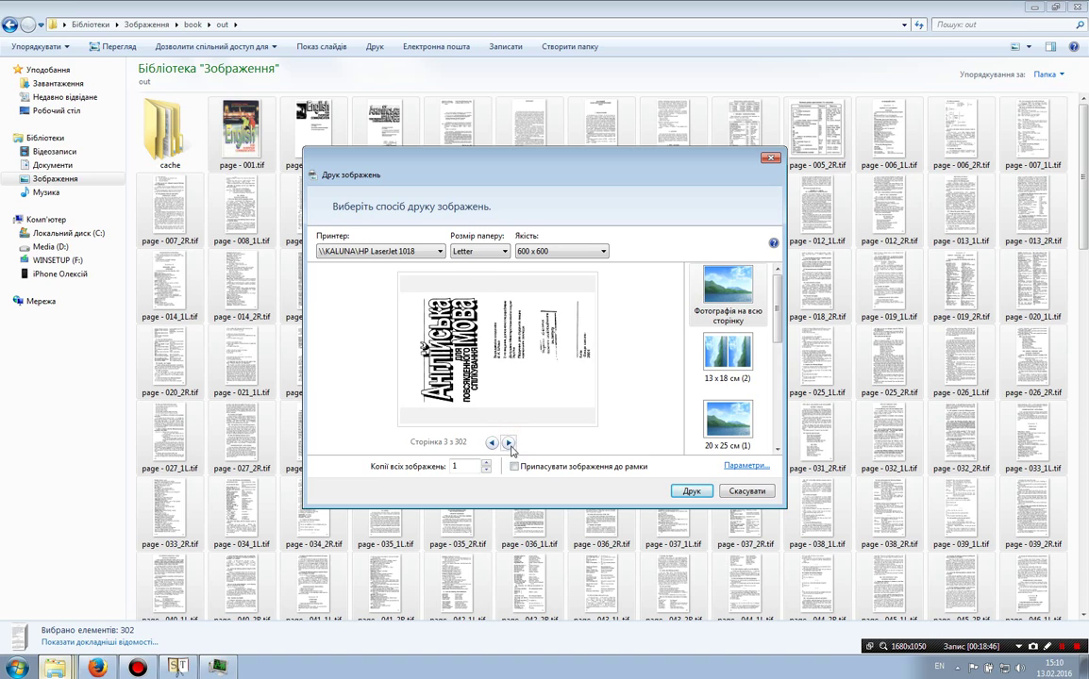
pyautogui.click(509, 443)
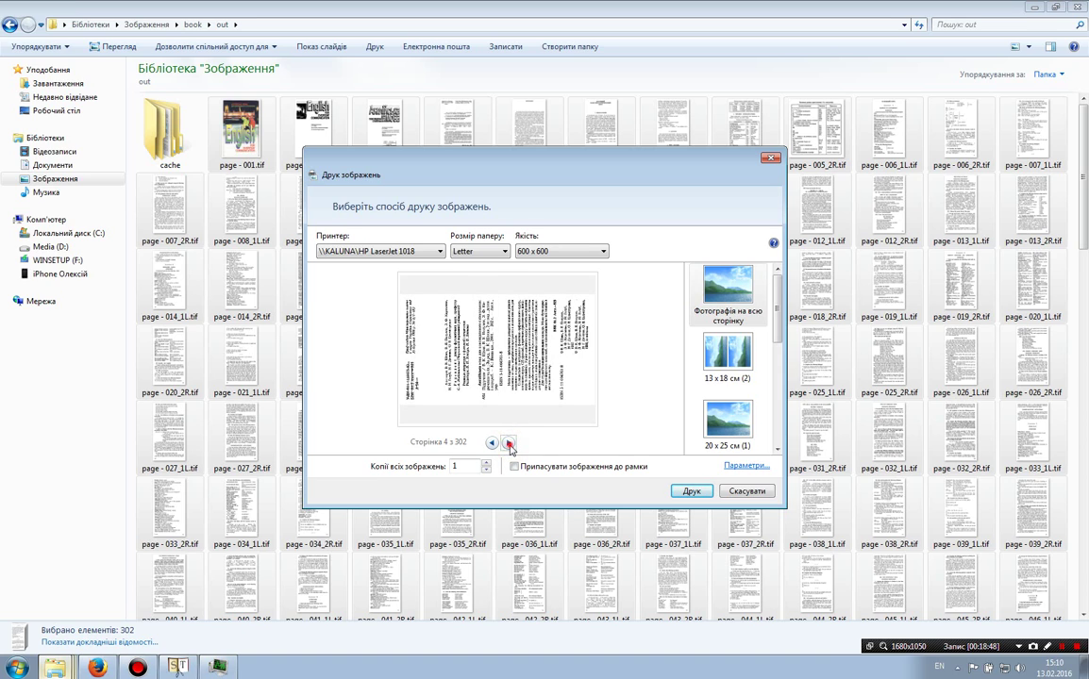
pyautogui.click(509, 443)
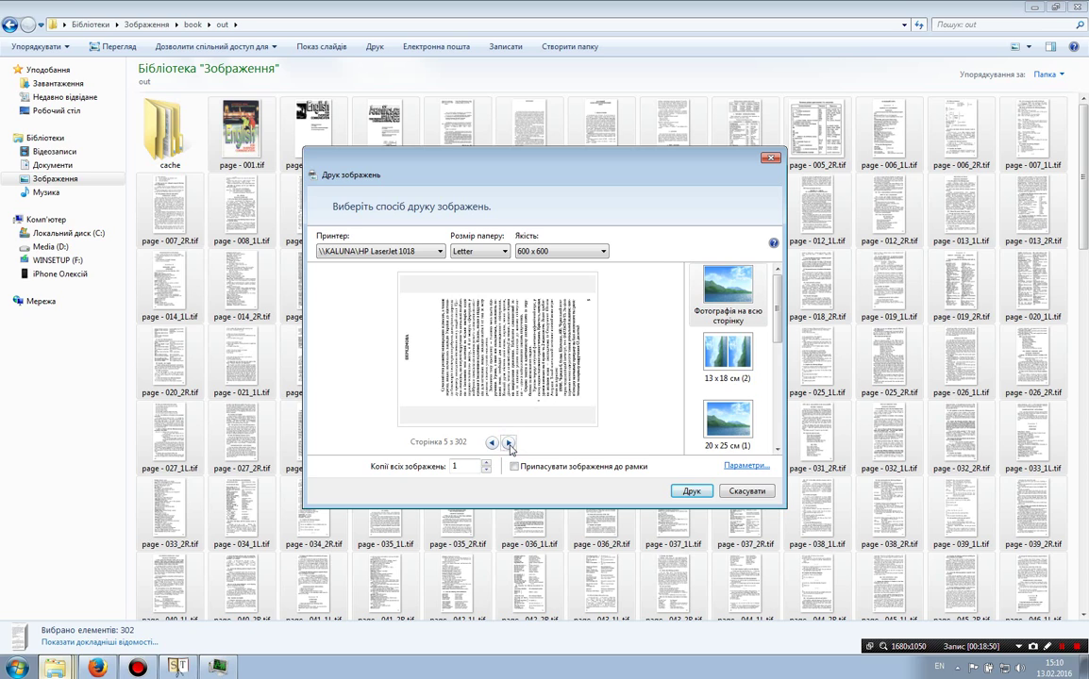
pyautogui.click(509, 443)
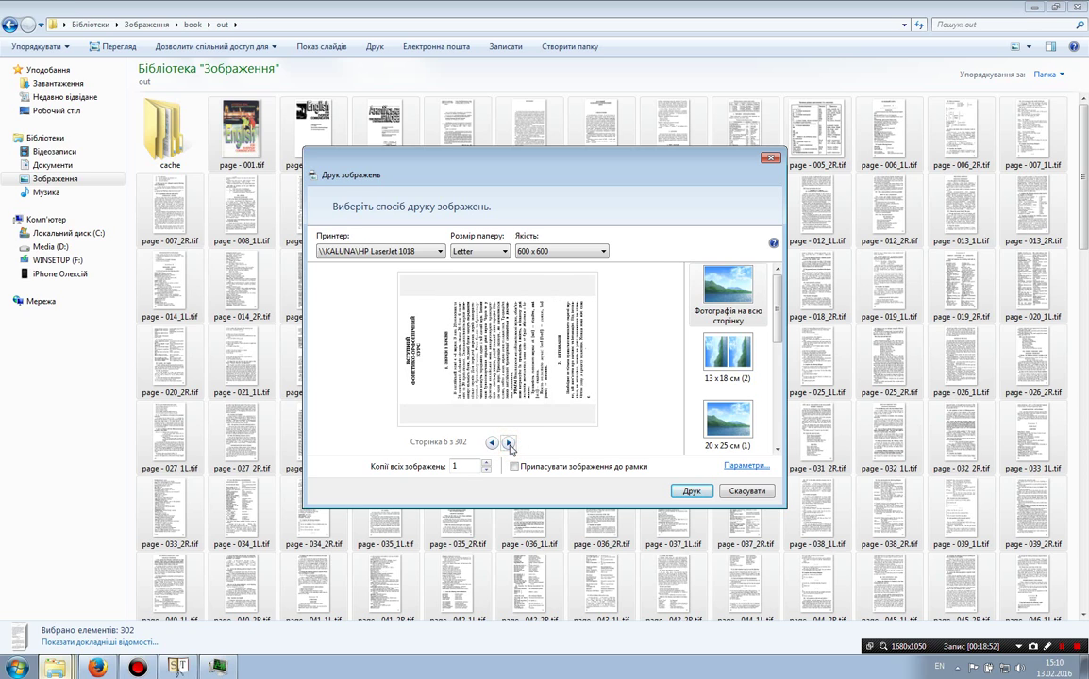
pyautogui.click(509, 443)
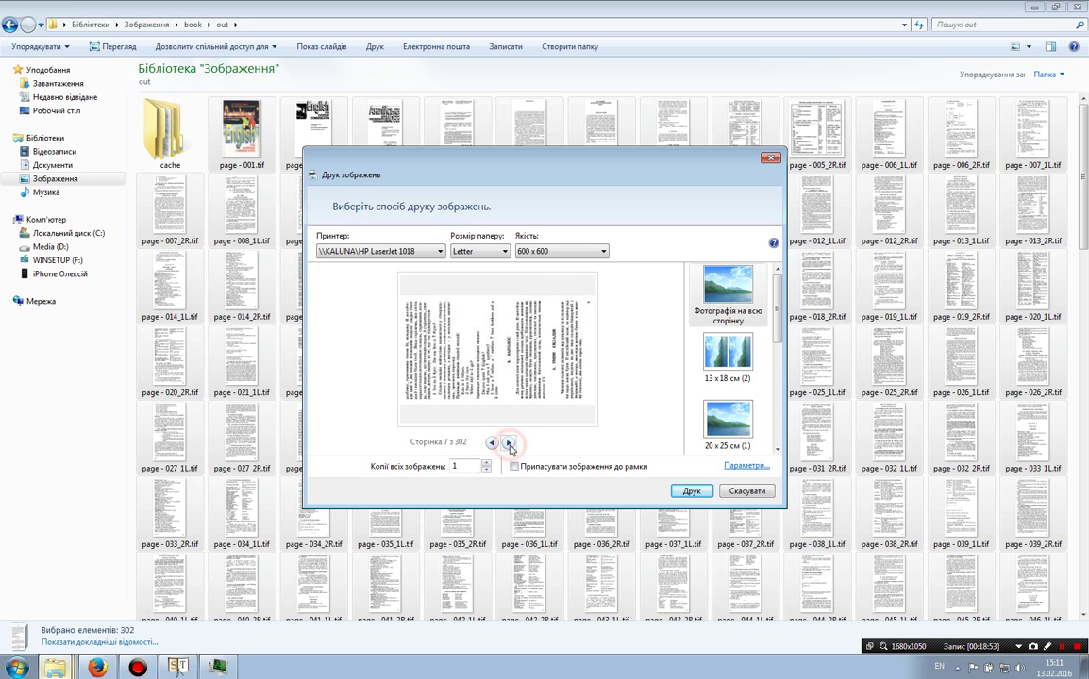
# Set the printer to doPDF 8 and the print quality to 600 x 600, leaving the paper size at A4.
pyautogui.click(415, 251)
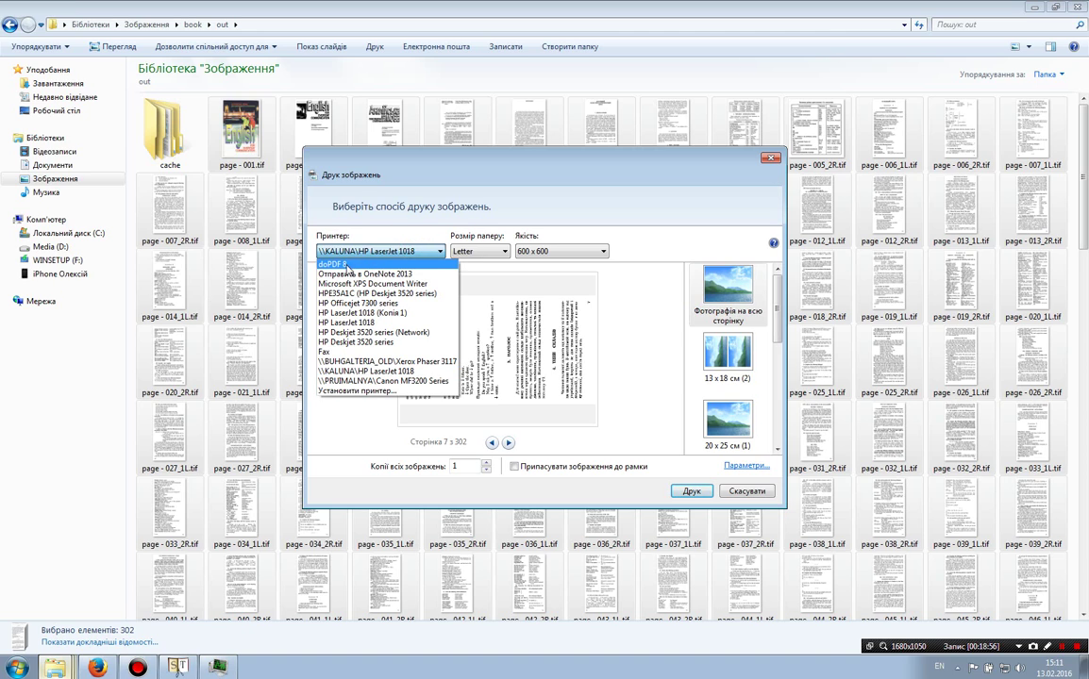
pyautogui.click(330, 265)
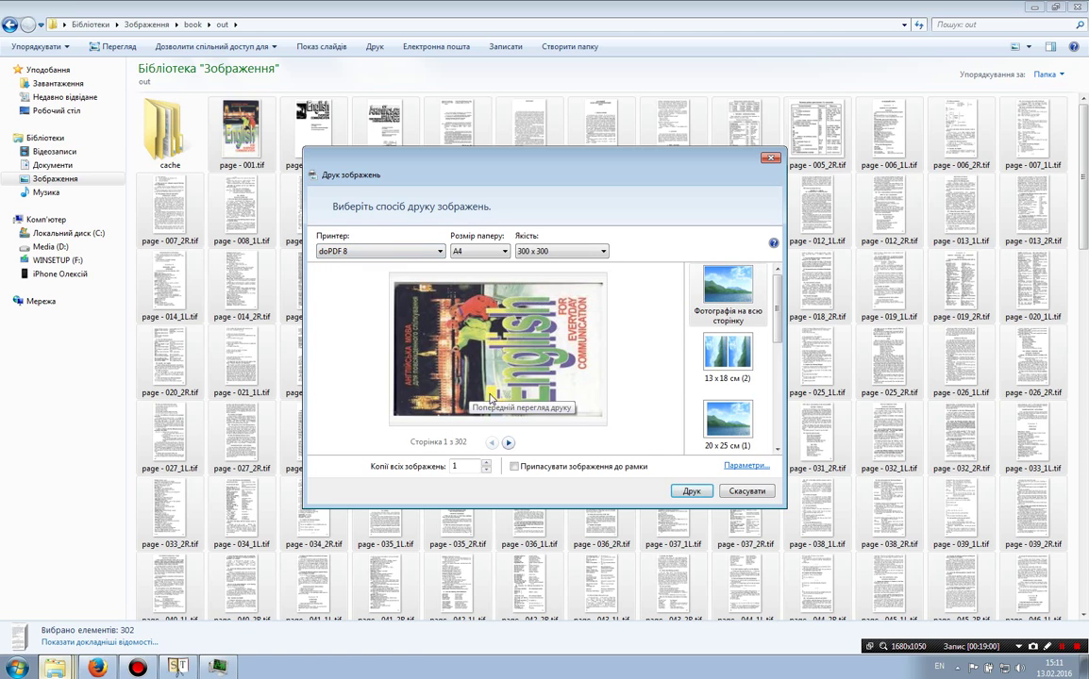
pyautogui.click(563, 252)
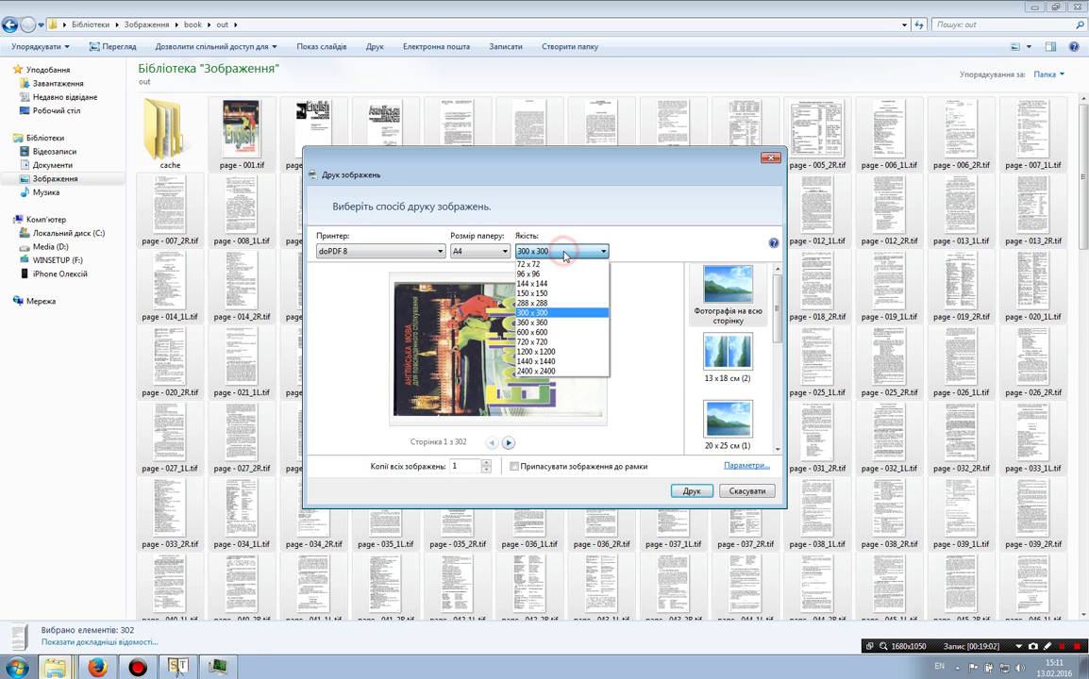
pyautogui.click(545, 332)
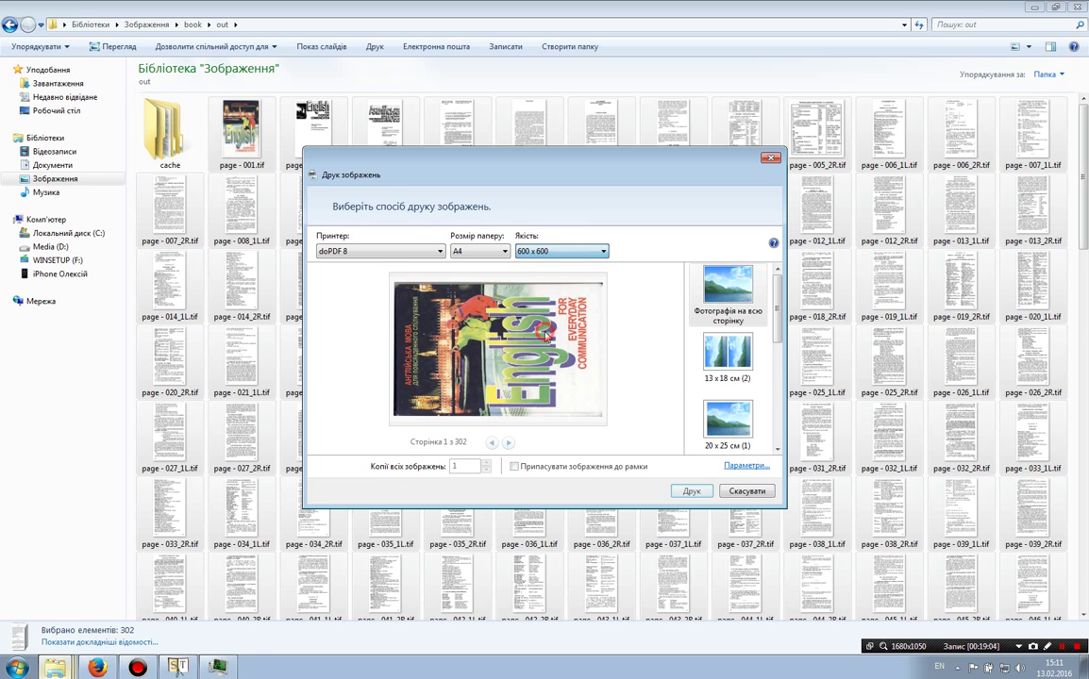
pyautogui.click(497, 253)
pyautogui.click(497, 256)
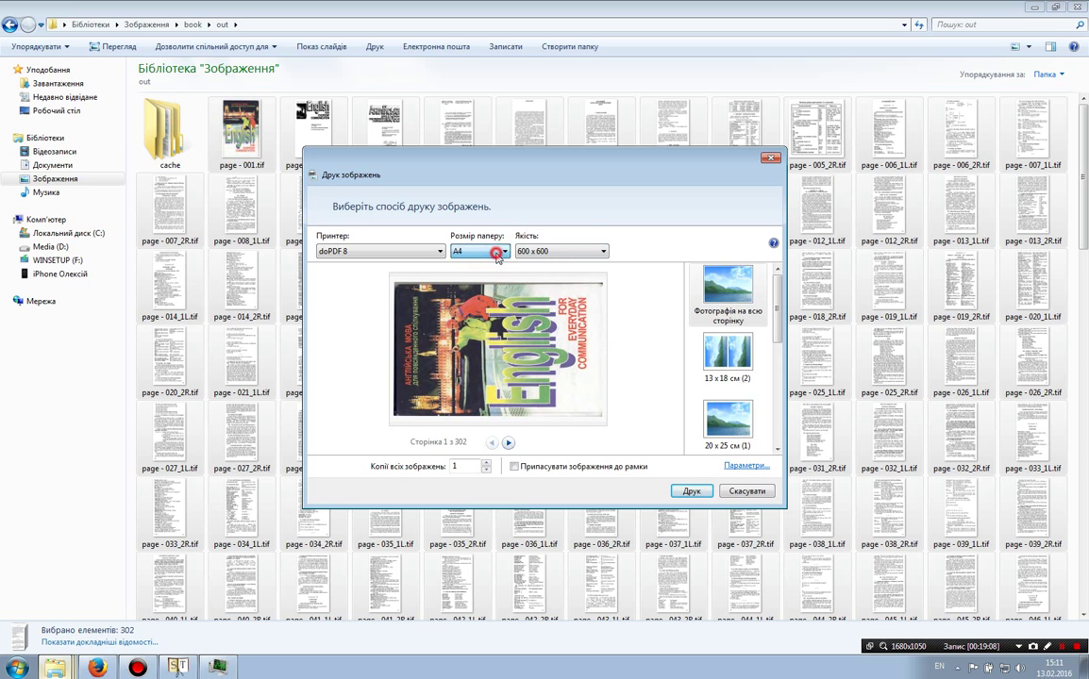
# Check the pixel dimensions of page - 001.tif and page - 002_1L.tif in the out folder, and return to the picture printing dialog.
pyautogui.click(508, 443)
pyautogui.click(240, 132)
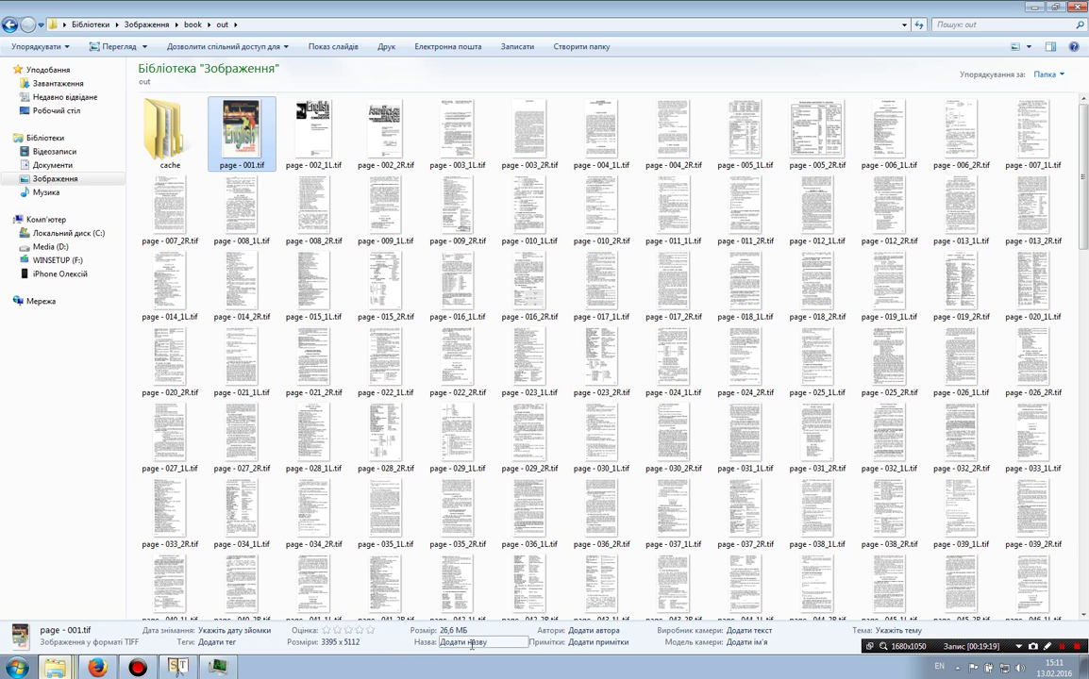
pyautogui.click(297, 118)
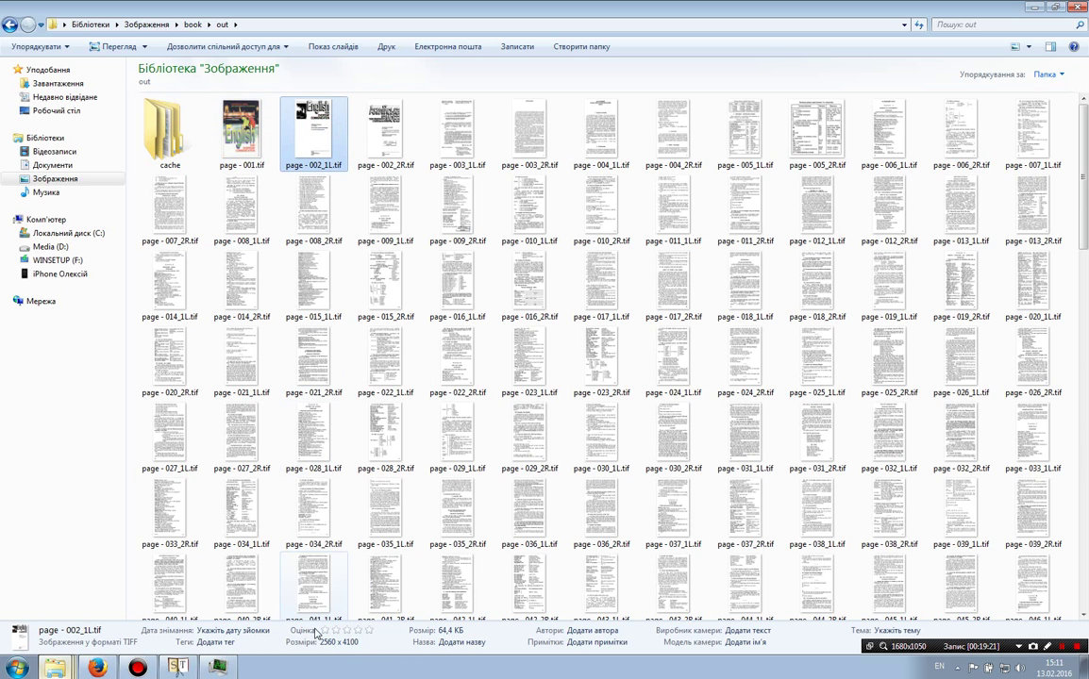
pyautogui.click(182, 668)
pyautogui.click(178, 667)
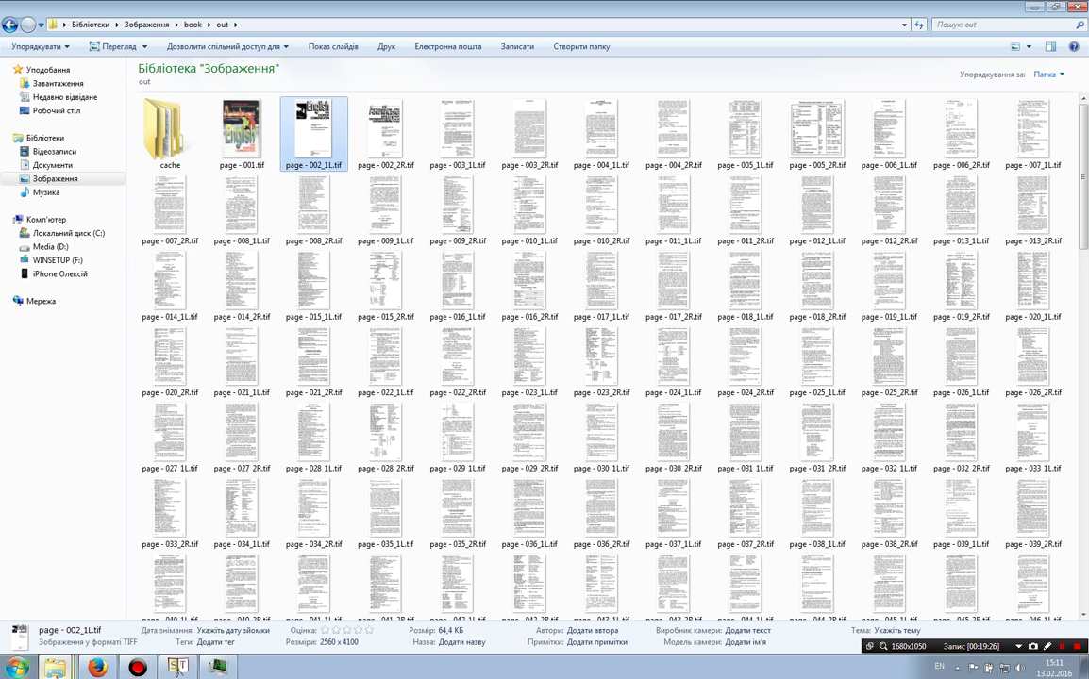
pyautogui.hotkey('ctrl', 'p')
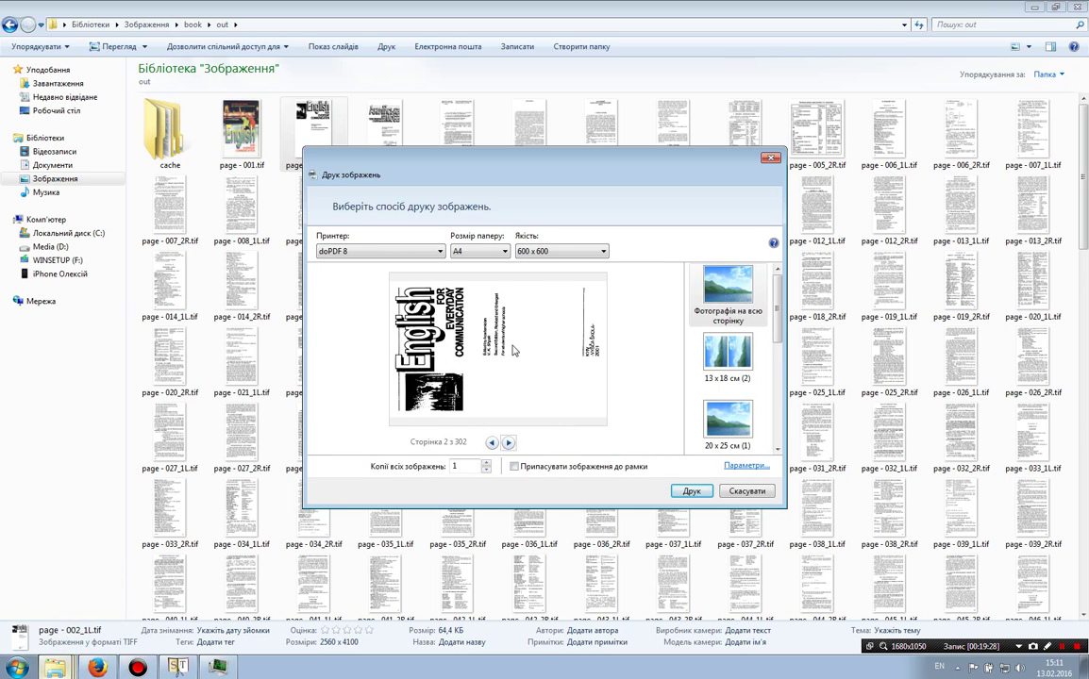
# Set the paper size to Custom Size from the extended size list and keep the quality at 600 x 600.
pyautogui.click(494, 251)
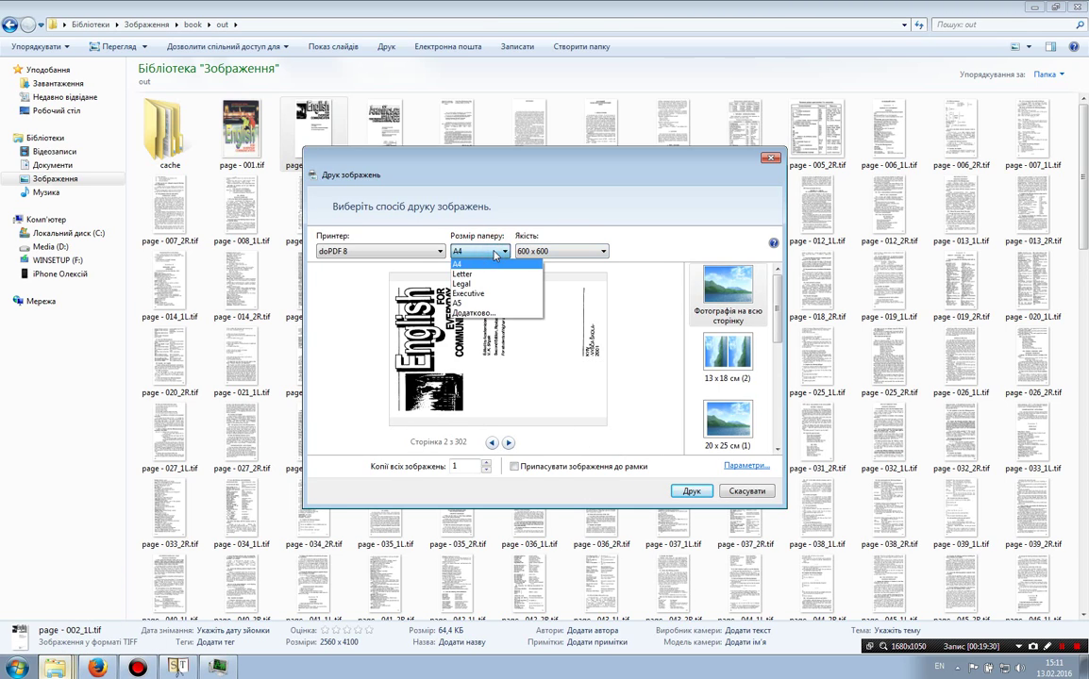
pyautogui.click(489, 313)
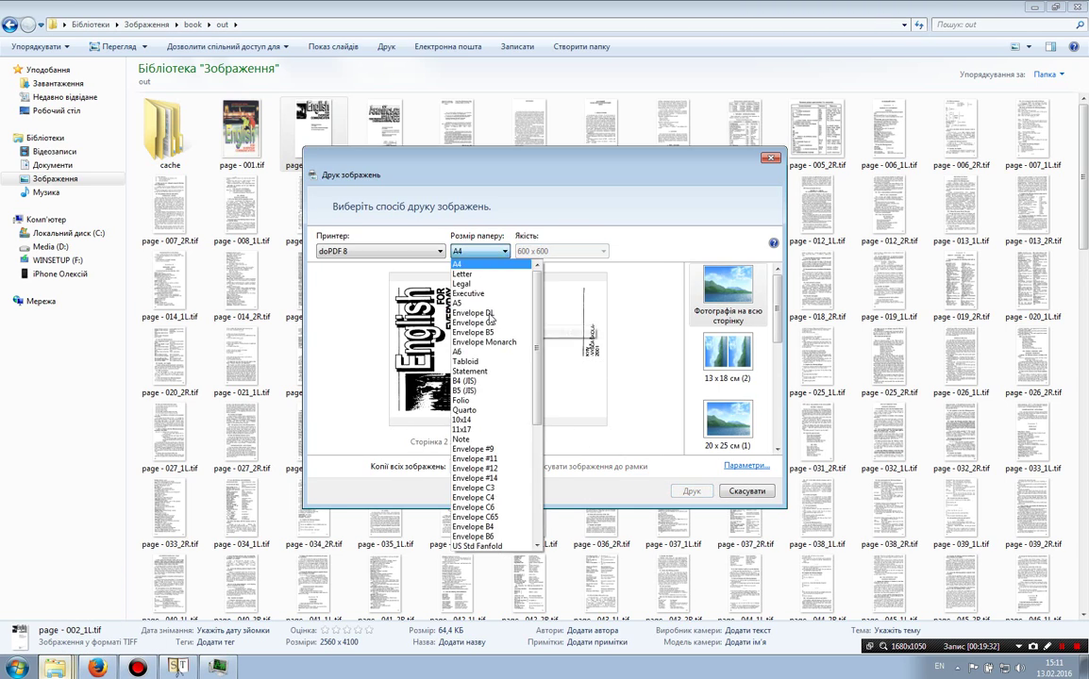
pyautogui.moveTo(538, 343); pyautogui.dragTo(534, 493)
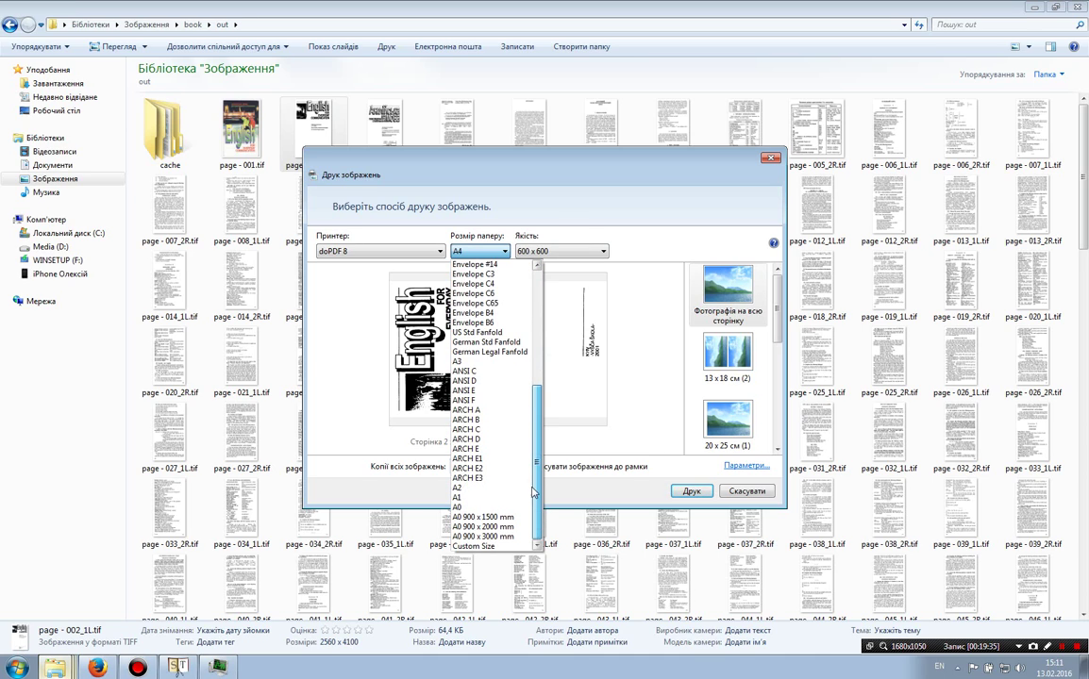
pyautogui.click(500, 546)
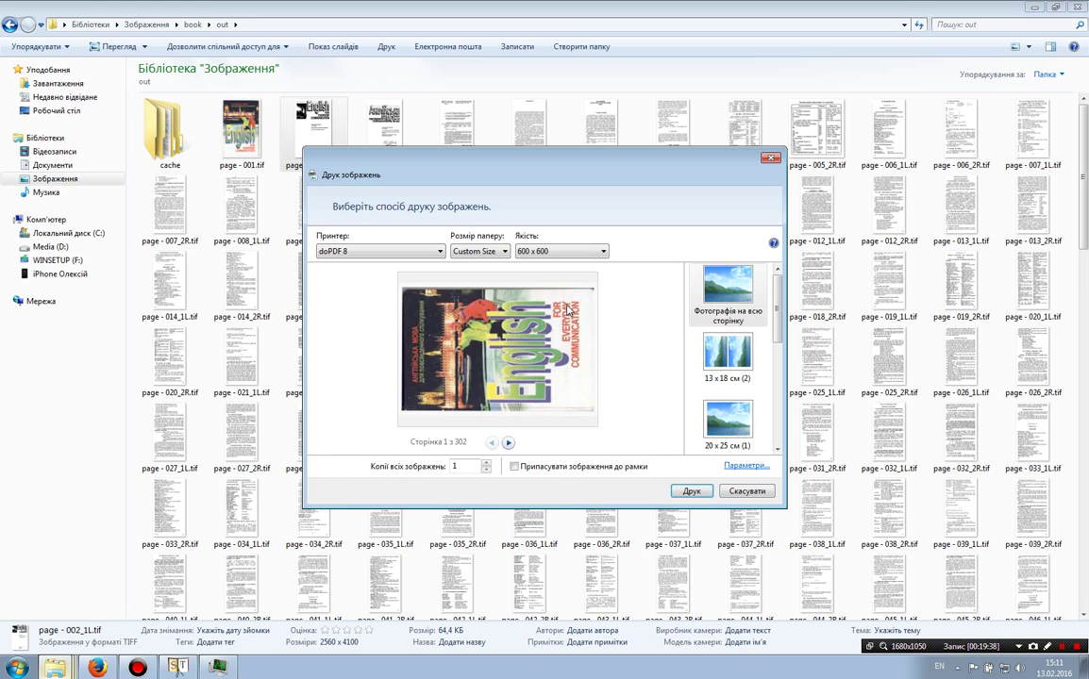
pyautogui.click(566, 251)
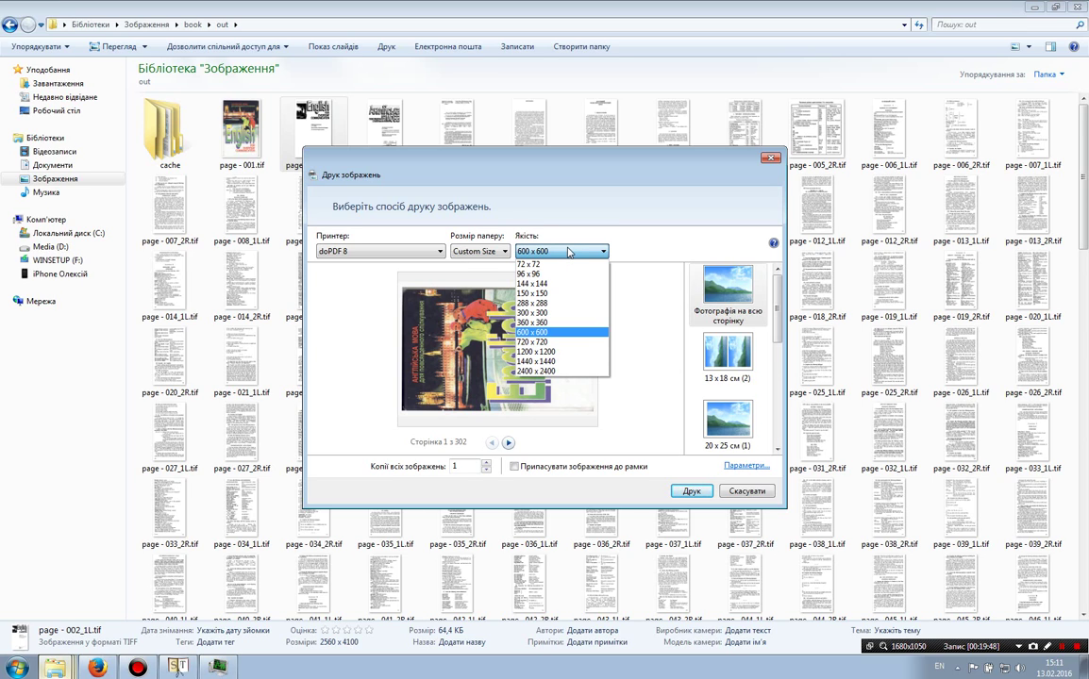
pyautogui.click(568, 251)
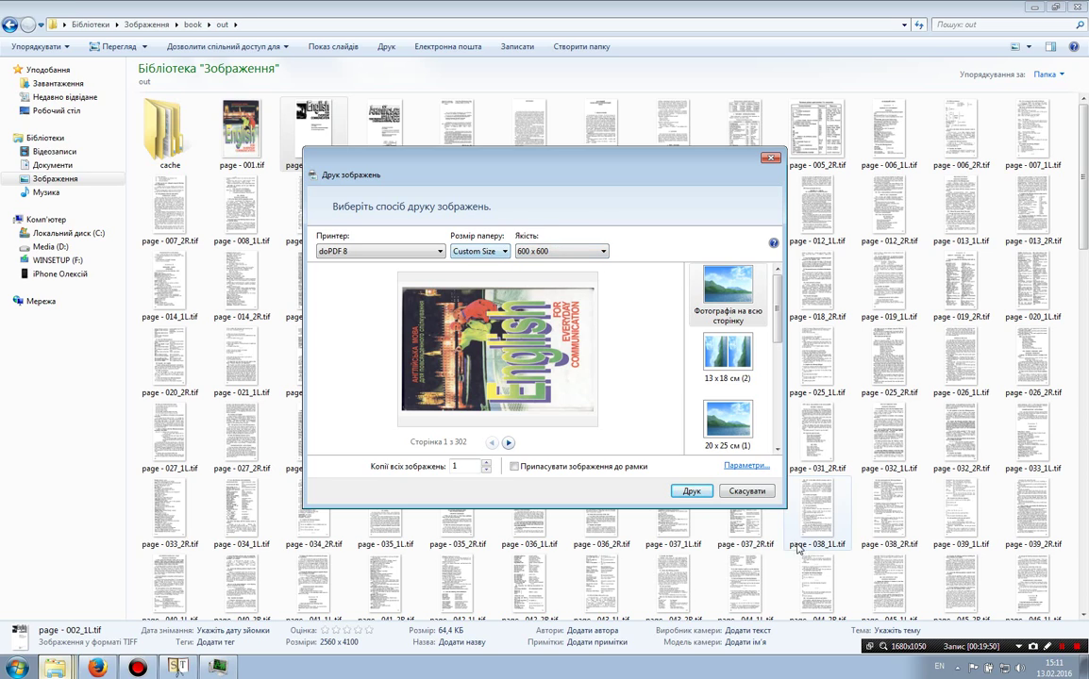
# Change the page orientation to Portrait in the doPDF 8 printer properties and apply it.
pyautogui.click(743, 465)
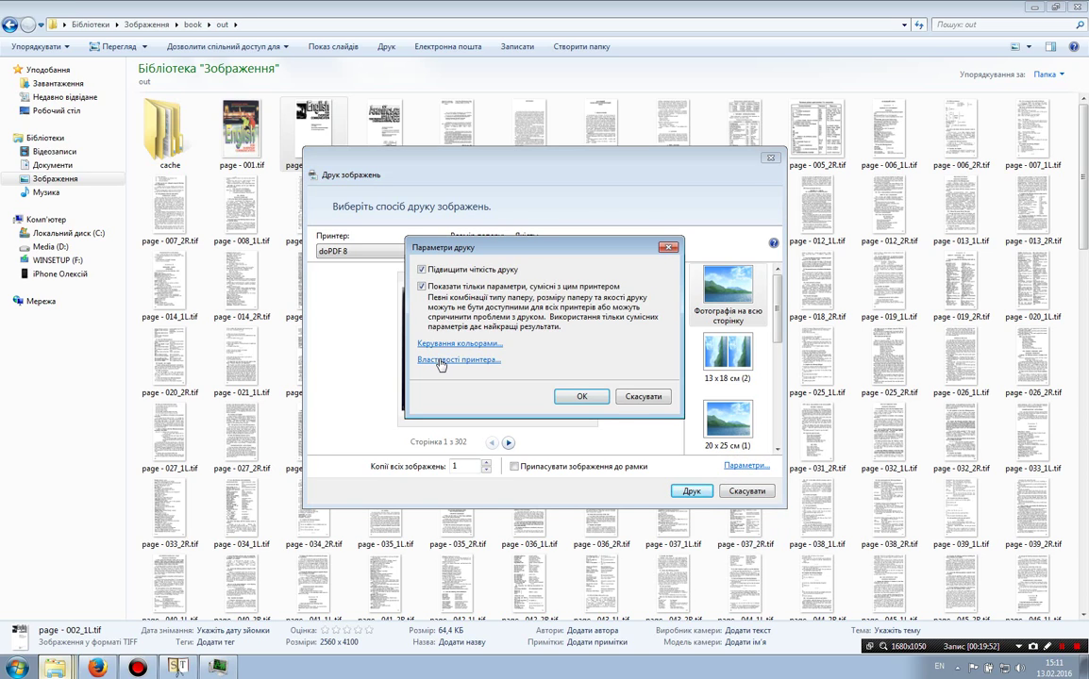
pyautogui.press('Escape')
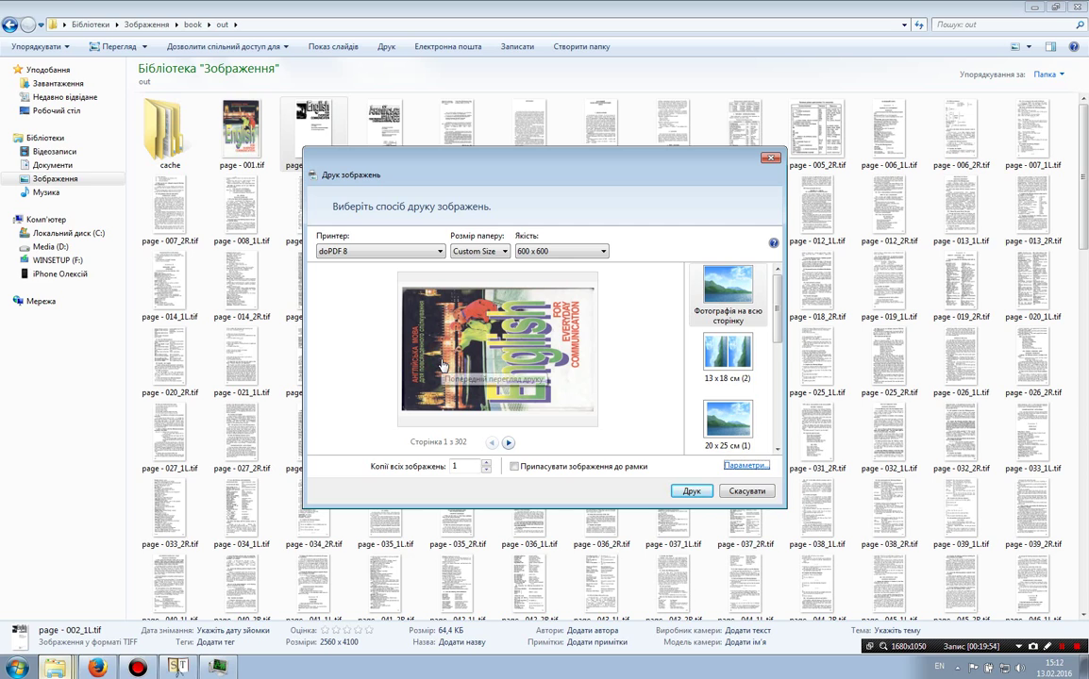
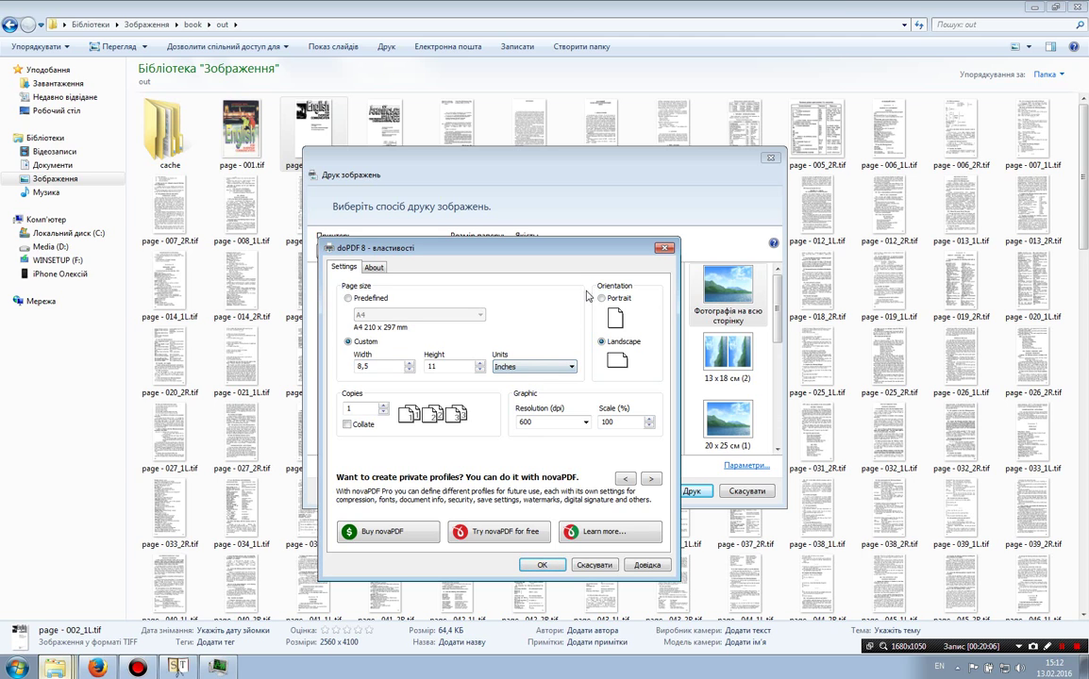
pyautogui.moveTo(558, 252); pyautogui.dragTo(721, 166)
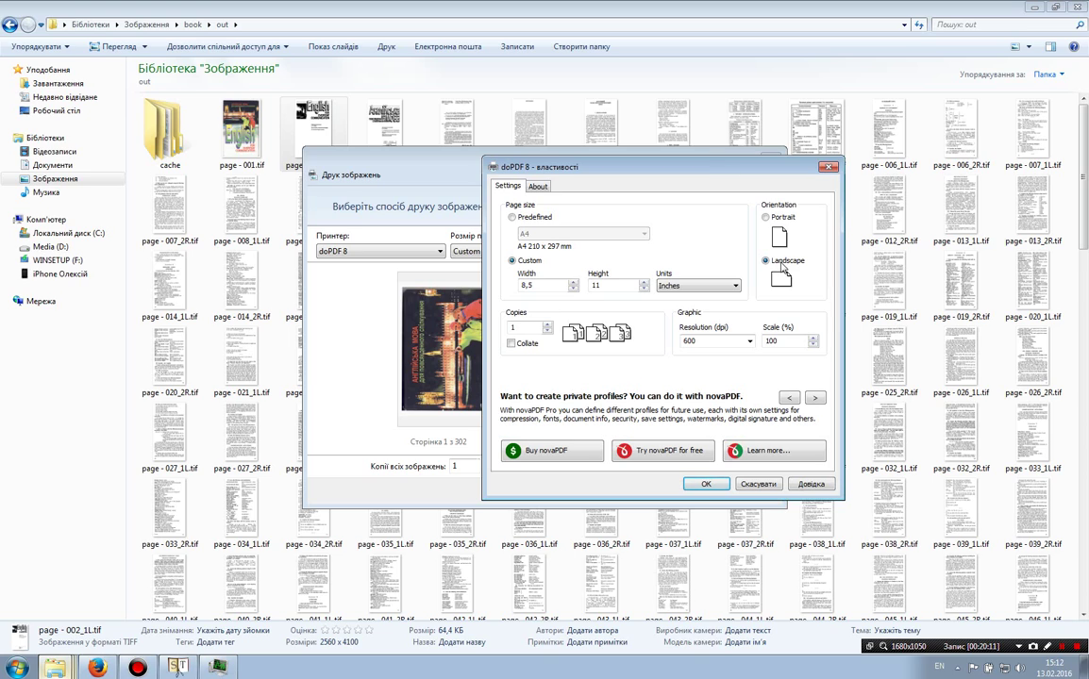
pyautogui.click(766, 217)
pyautogui.click(707, 485)
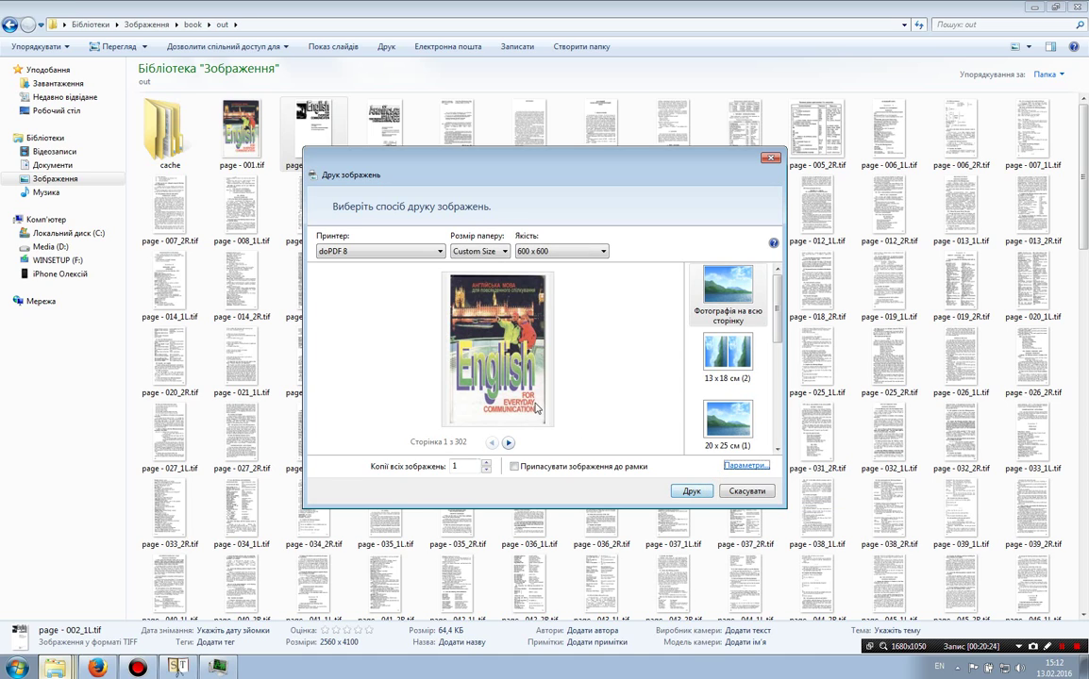
# Set the custom page width to 7 inches in the doPDF 8 printer properties and apply it.
pyautogui.click(741, 467)
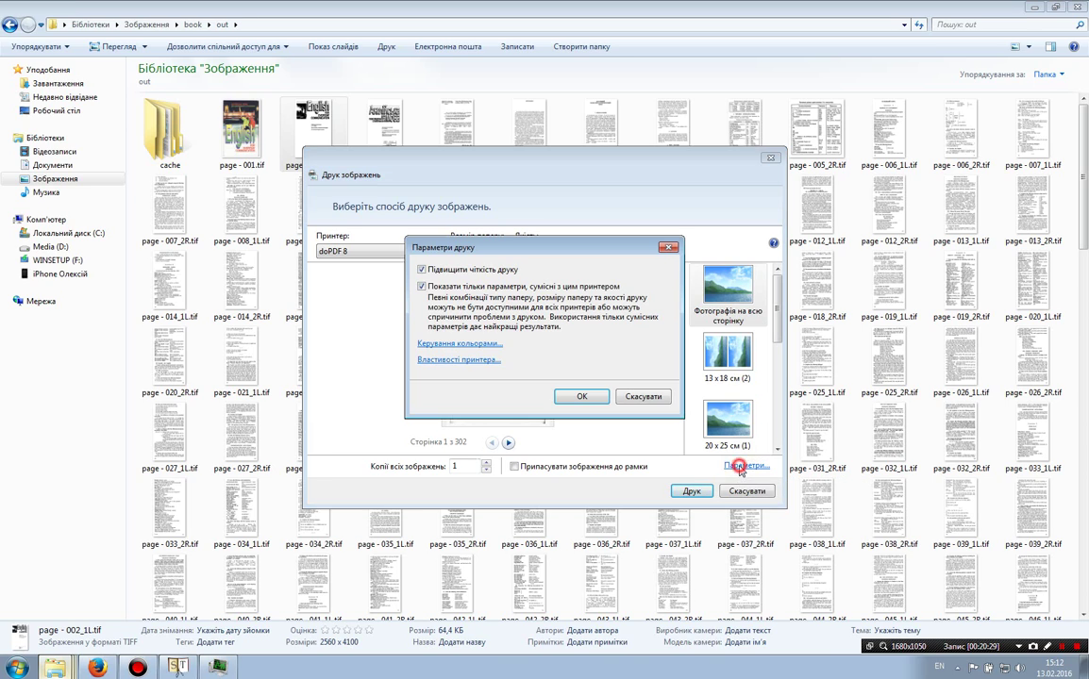
pyautogui.click(480, 360)
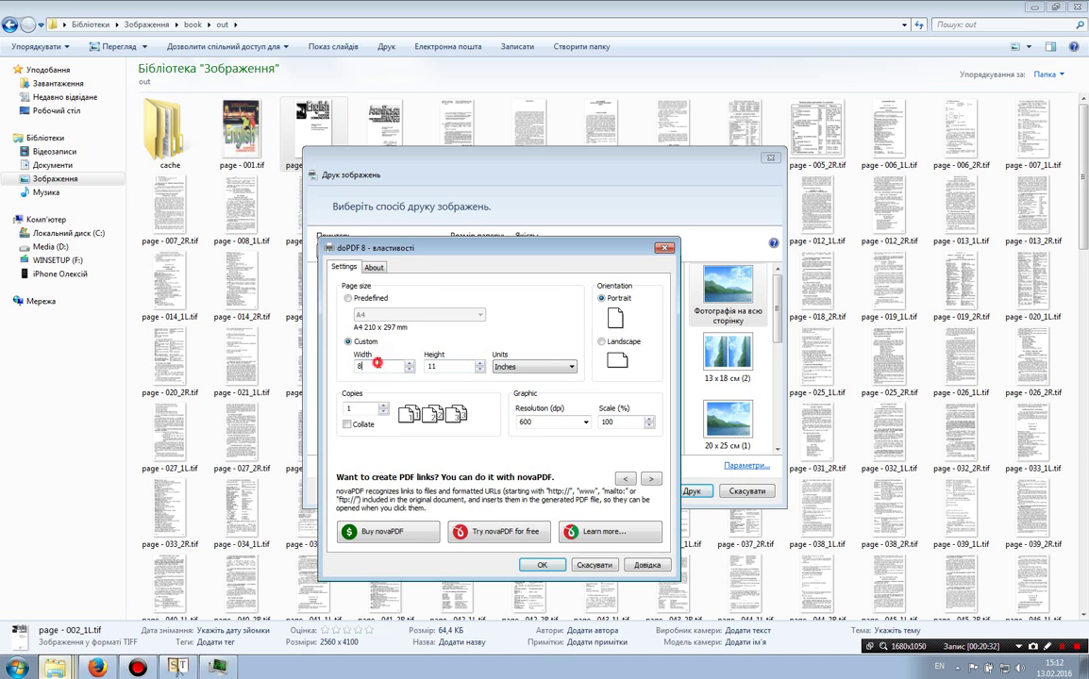
pyautogui.click(408, 369)
pyautogui.click(542, 565)
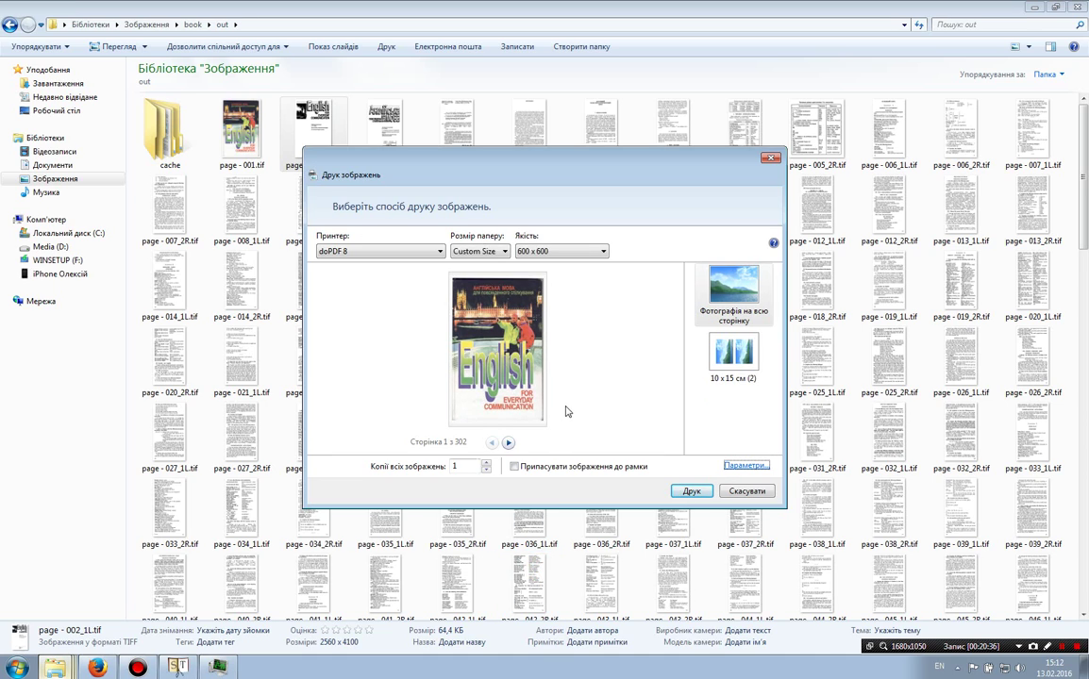
# Page back and forth through the print preview up to page 5 to check how the book pages fit the narrower sheet.
pyautogui.click(508, 443)
pyautogui.click(507, 443)
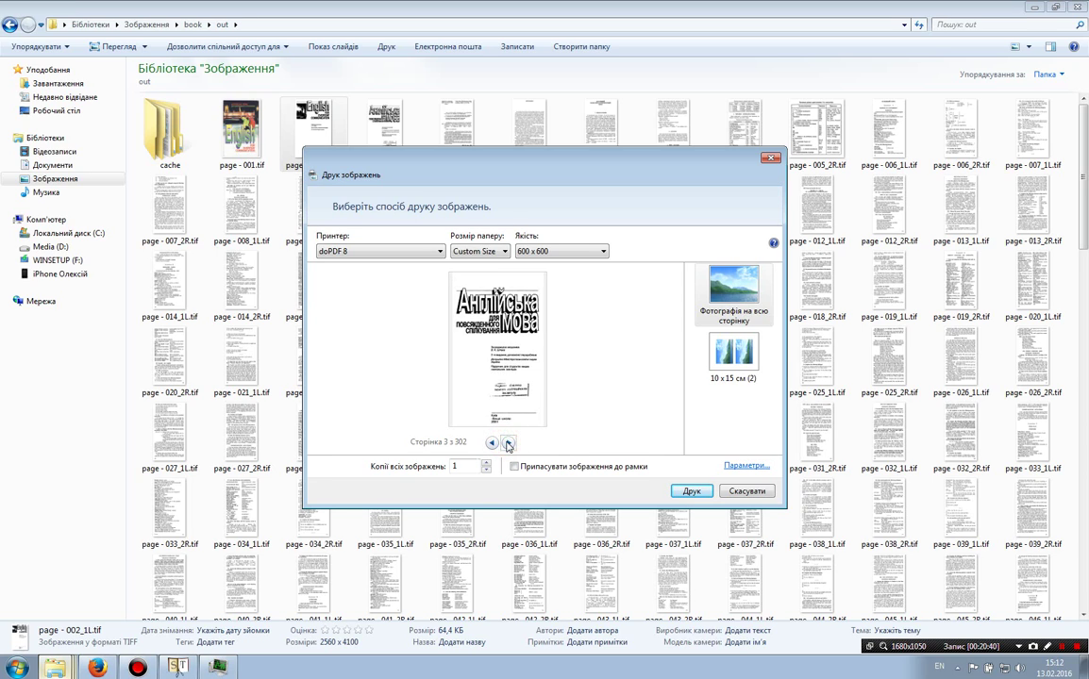
pyautogui.click(508, 443)
pyautogui.click(508, 443)
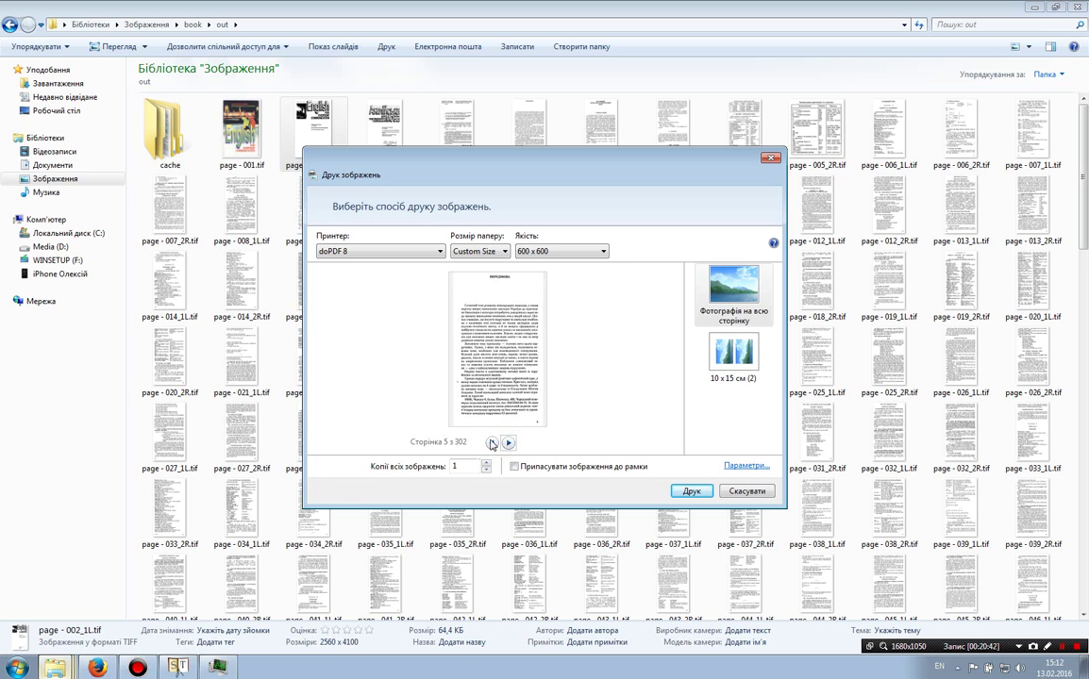
pyautogui.click(491, 443)
pyautogui.click(491, 443)
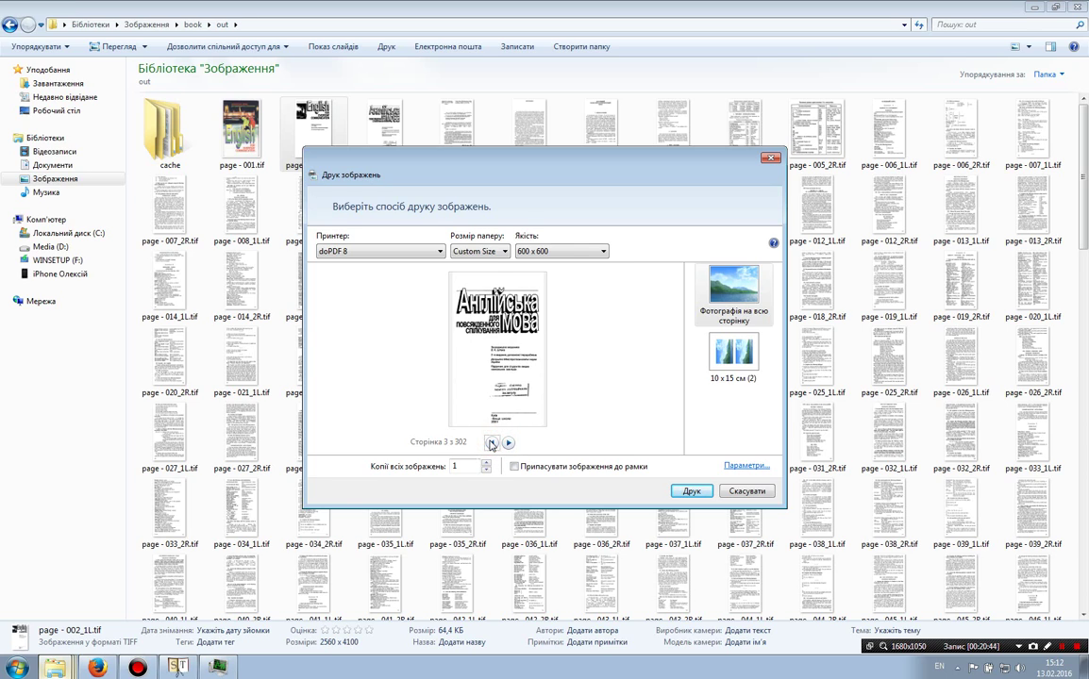
pyautogui.click(507, 443)
pyautogui.click(507, 443)
pyautogui.click(508, 443)
pyautogui.click(513, 446)
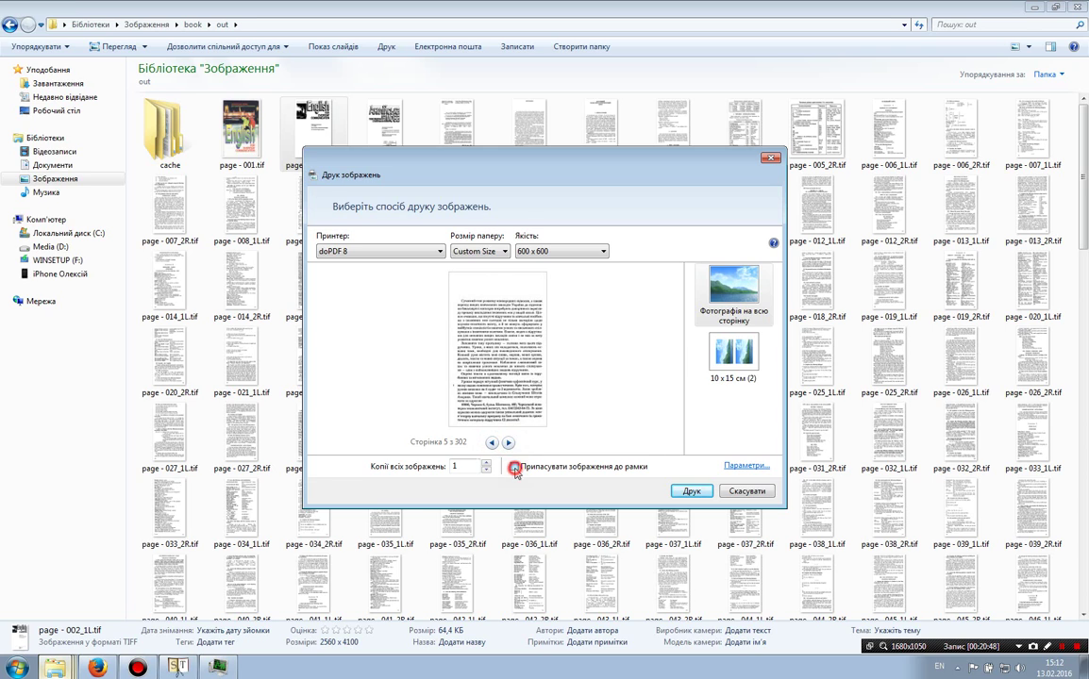
pyautogui.click(496, 445)
pyautogui.click(491, 442)
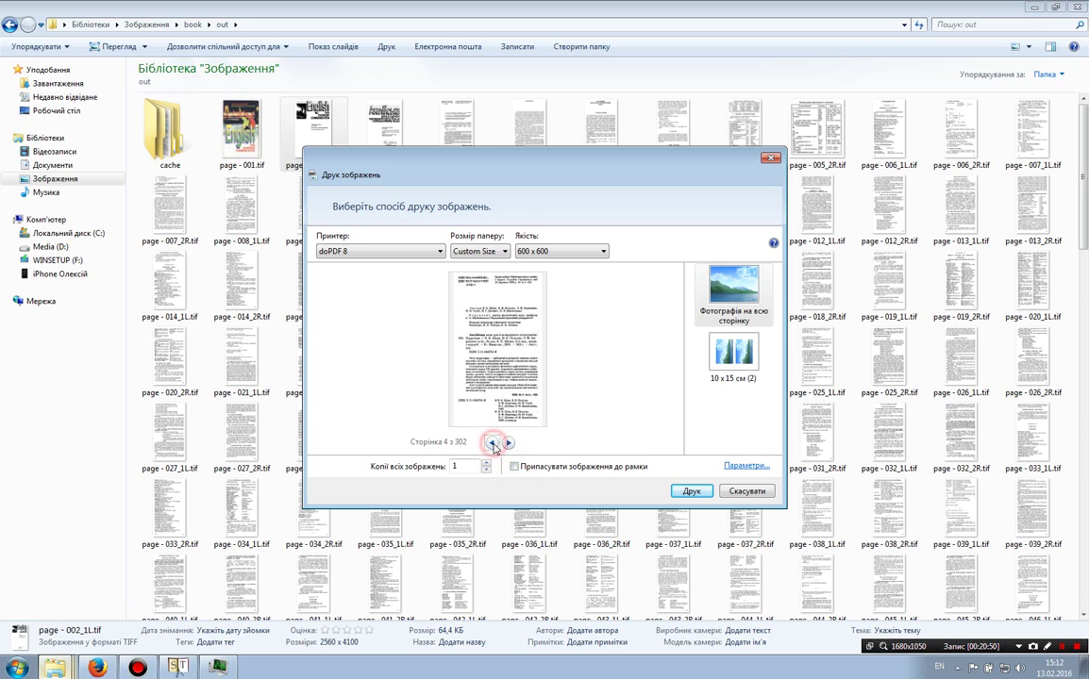
# Try fitting the pictures to the frame on preview pages 4 and 1, and turn the option off again.
pyautogui.click(515, 467)
pyautogui.click(515, 467)
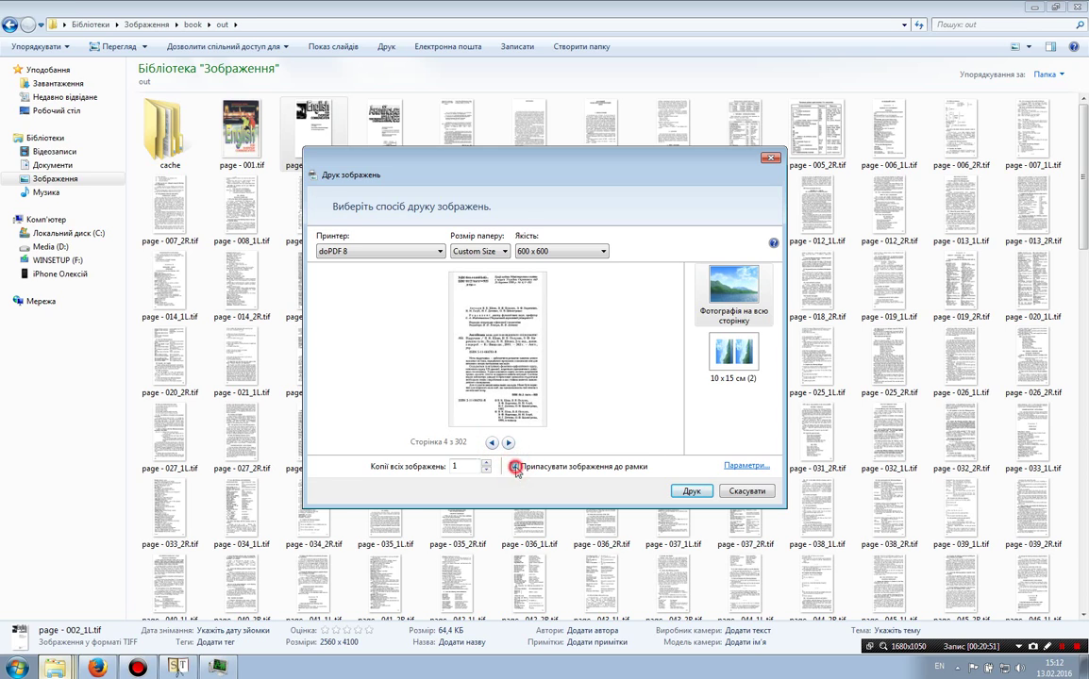
pyautogui.click(492, 443)
pyautogui.click(492, 443)
pyautogui.click(491, 443)
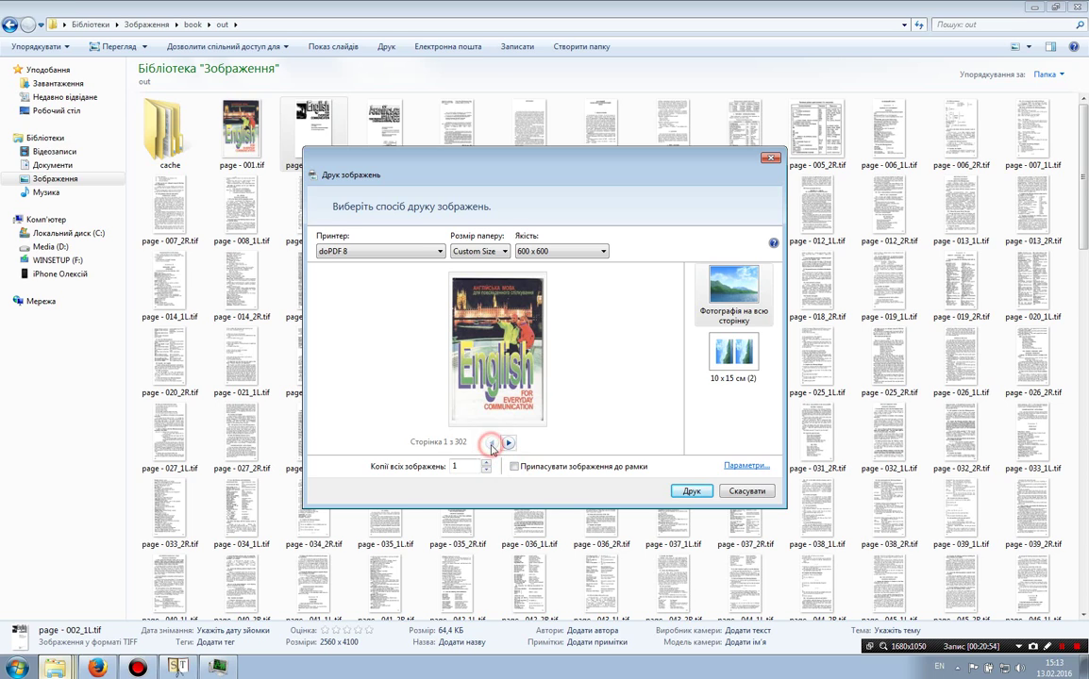
pyautogui.click(515, 467)
pyautogui.click(515, 467)
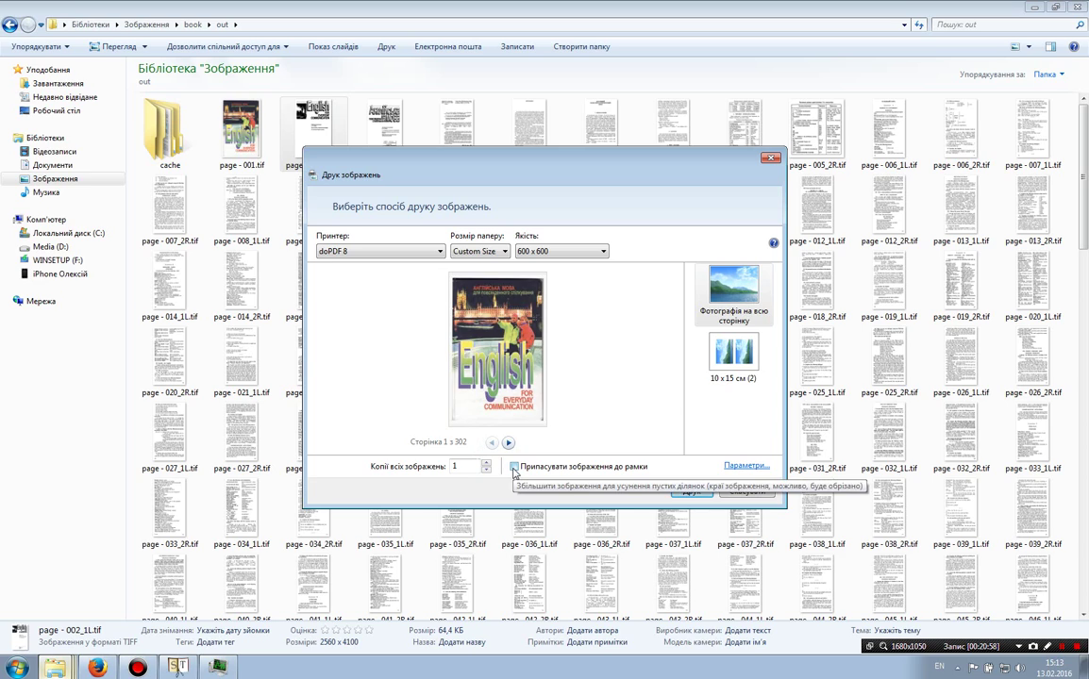
pyautogui.click(515, 467)
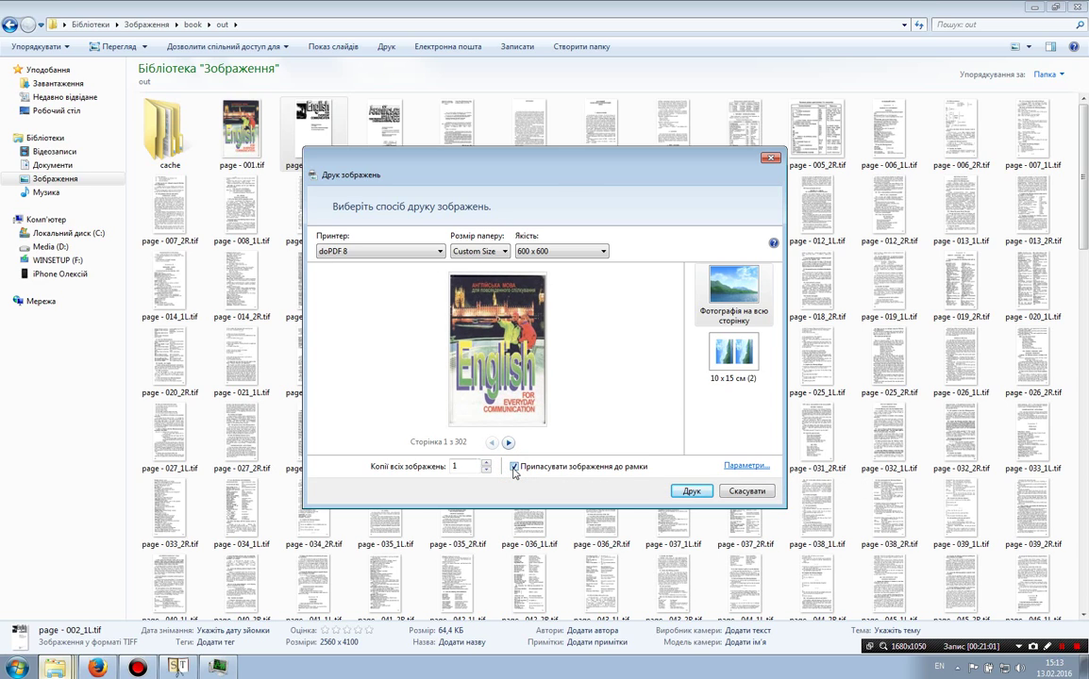
pyautogui.click(515, 467)
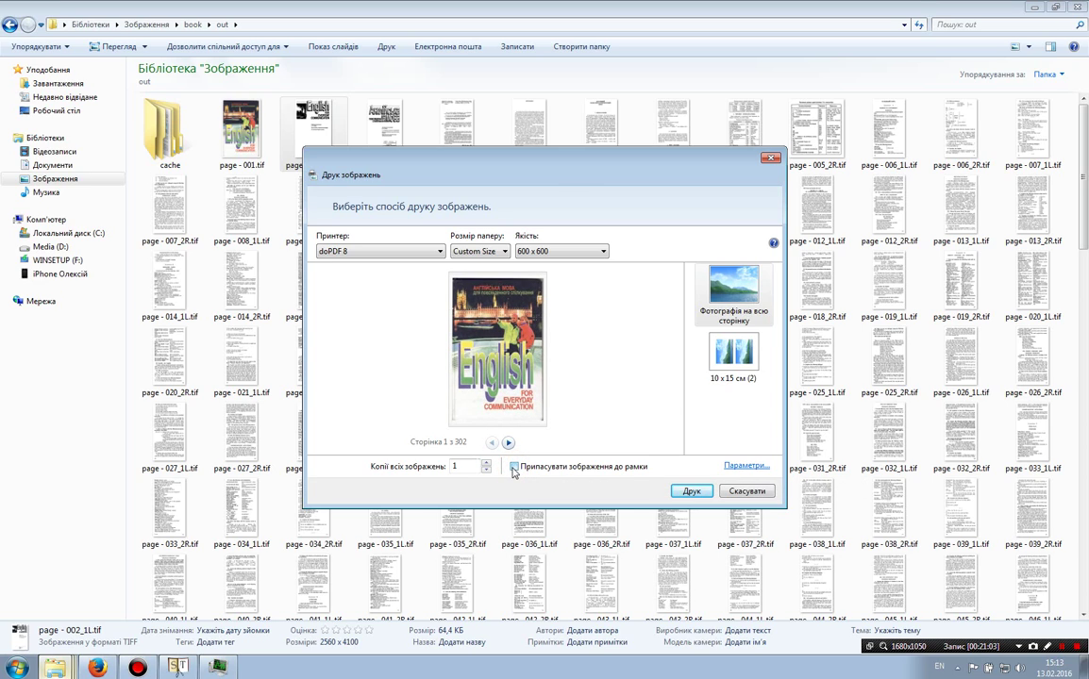
# Try to set the custom page width to 7.2 inches in the doPDF 8 printer properties and apply it.
pyautogui.click(723, 465)
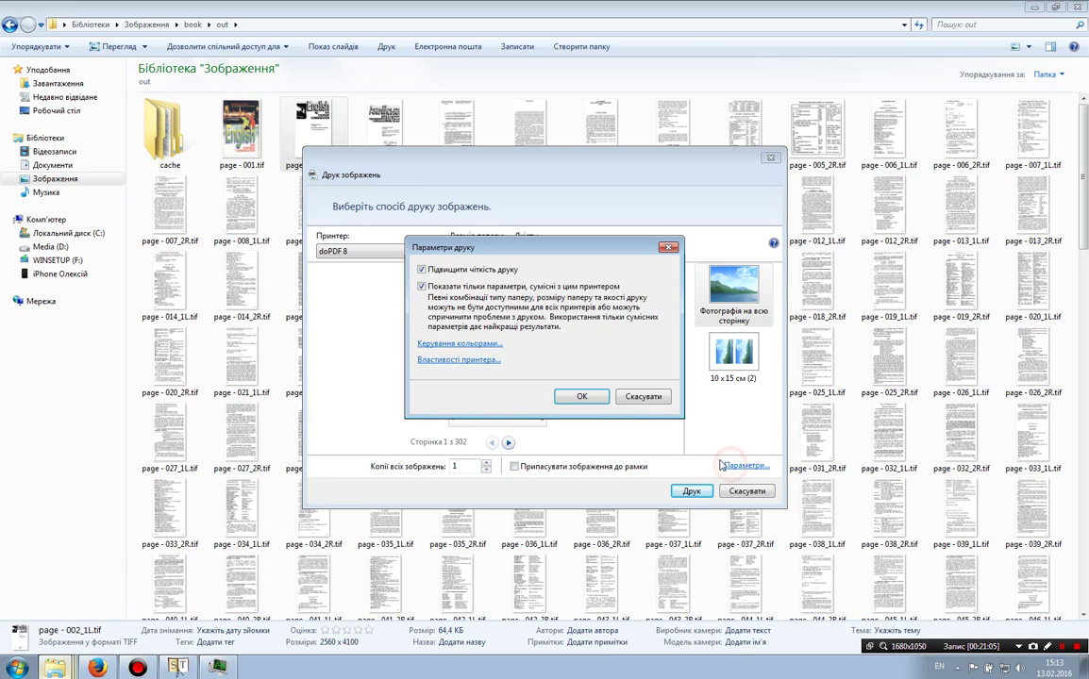
pyautogui.click(458, 359)
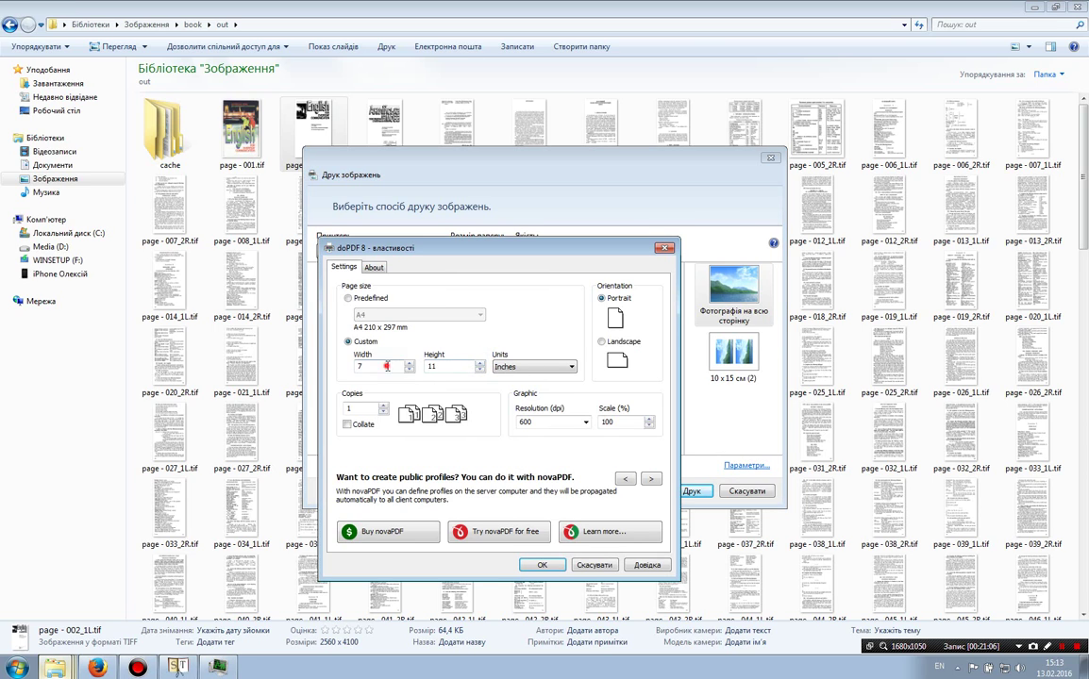
pyautogui.click(387, 366)
pyautogui.write('.2')
pyautogui.click(542, 564)
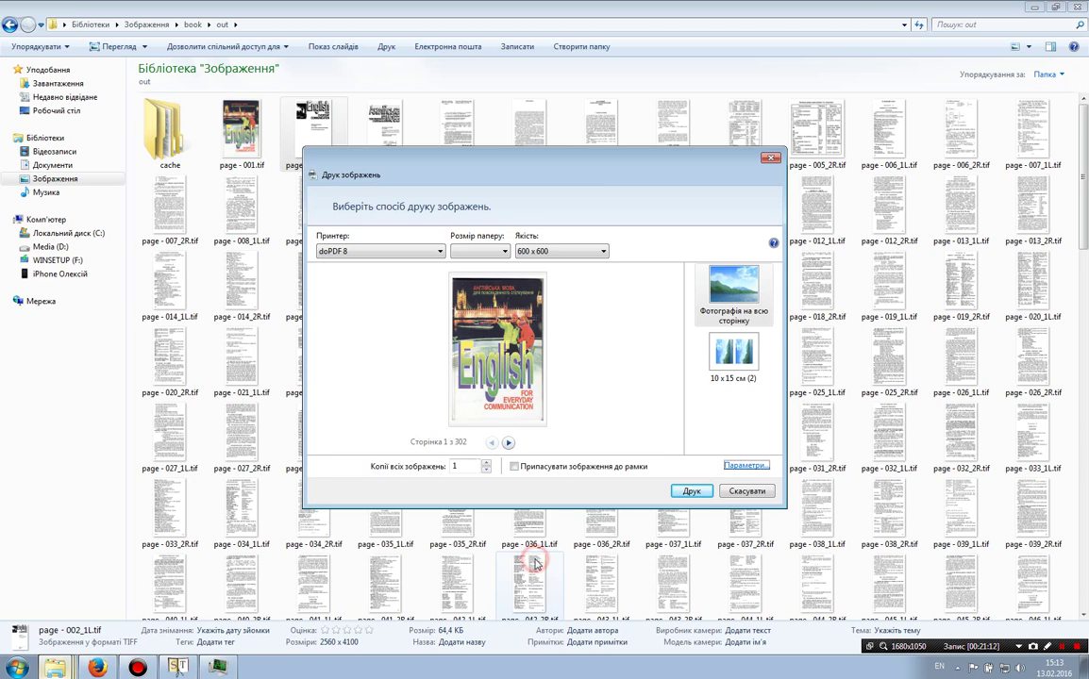
# Set the custom page width back to 7 inches in the doPDF 8 printer properties and apply it.
pyautogui.click(745, 465)
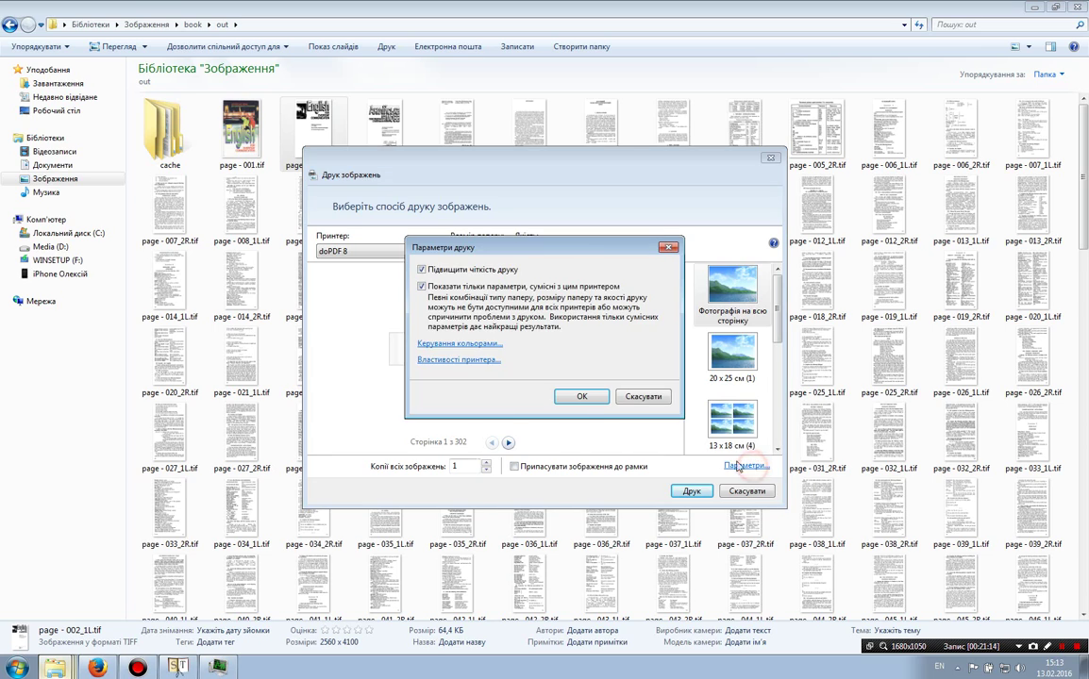
pyautogui.click(468, 361)
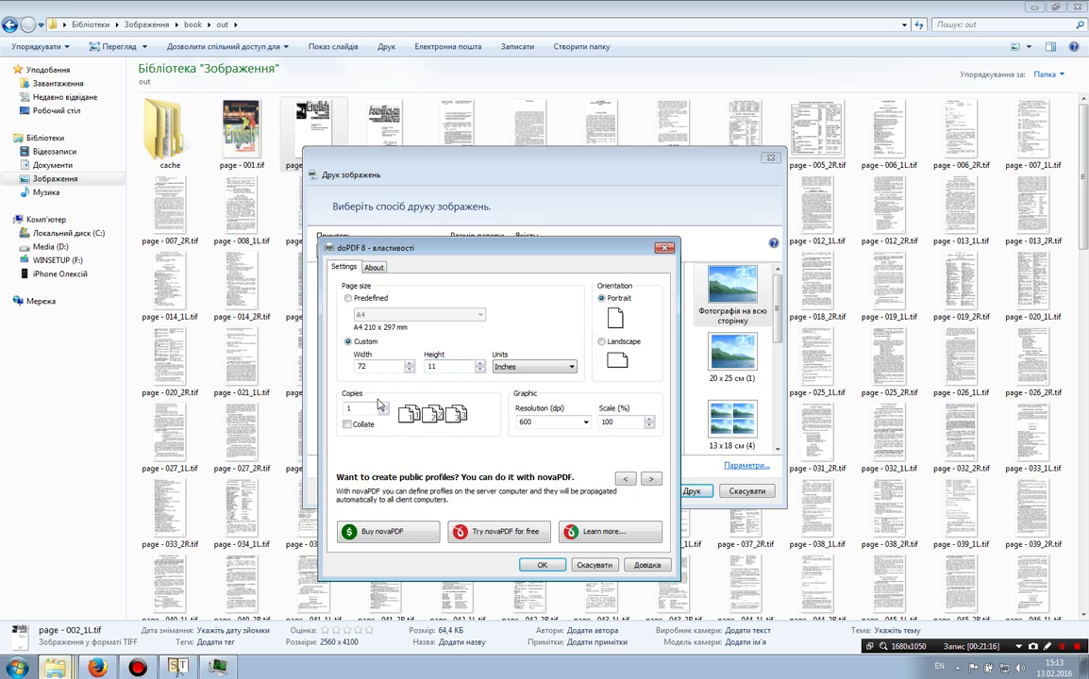
pyautogui.click(377, 366)
pyautogui.click(409, 371)
pyautogui.click(409, 371)
pyautogui.click(409, 371)
pyautogui.click(409, 371)
pyautogui.click(453, 366)
pyautogui.click(543, 566)
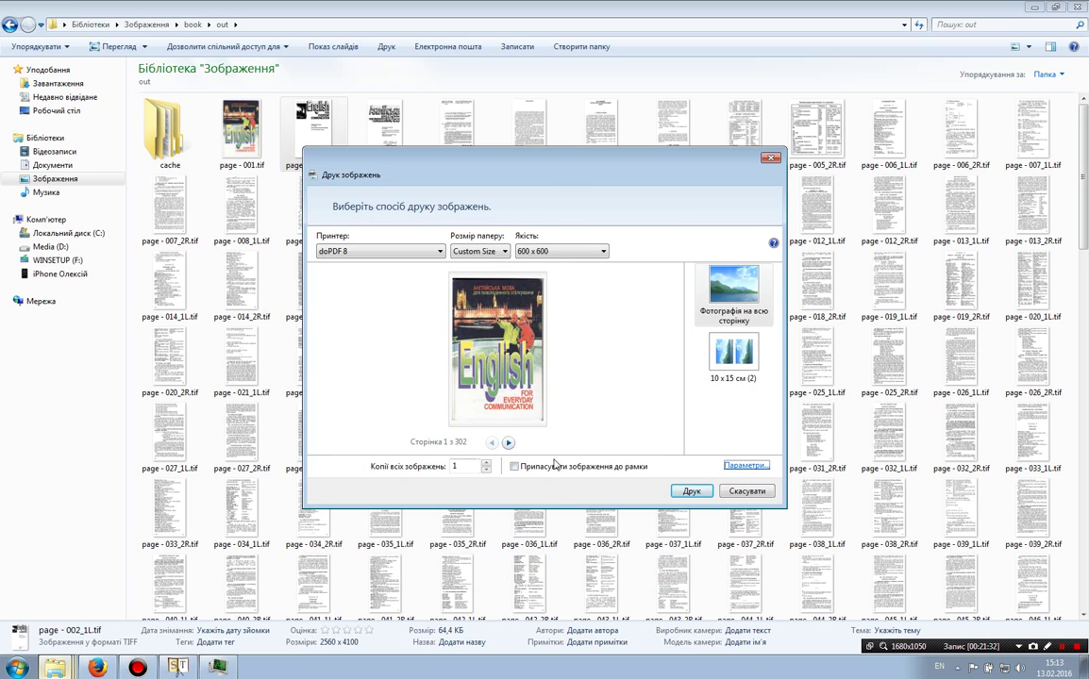
# Compare print preview pages 2 and 3 with picture fitting to the frame on and off, leaving the option off.
pyautogui.click(509, 443)
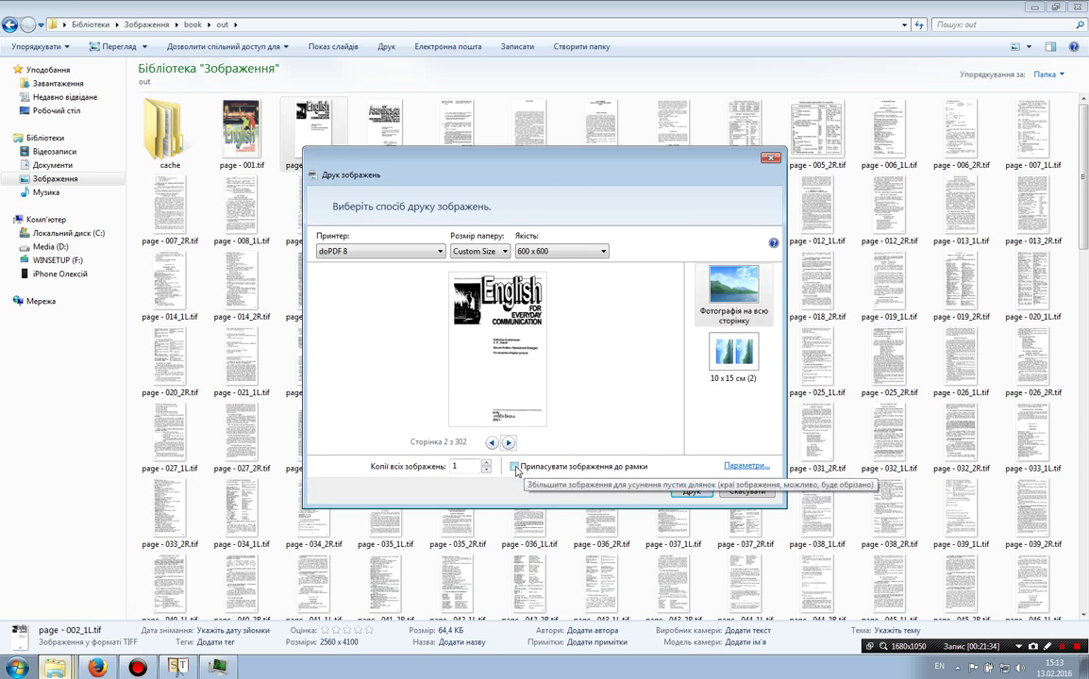
pyautogui.click(514, 467)
pyautogui.click(513, 467)
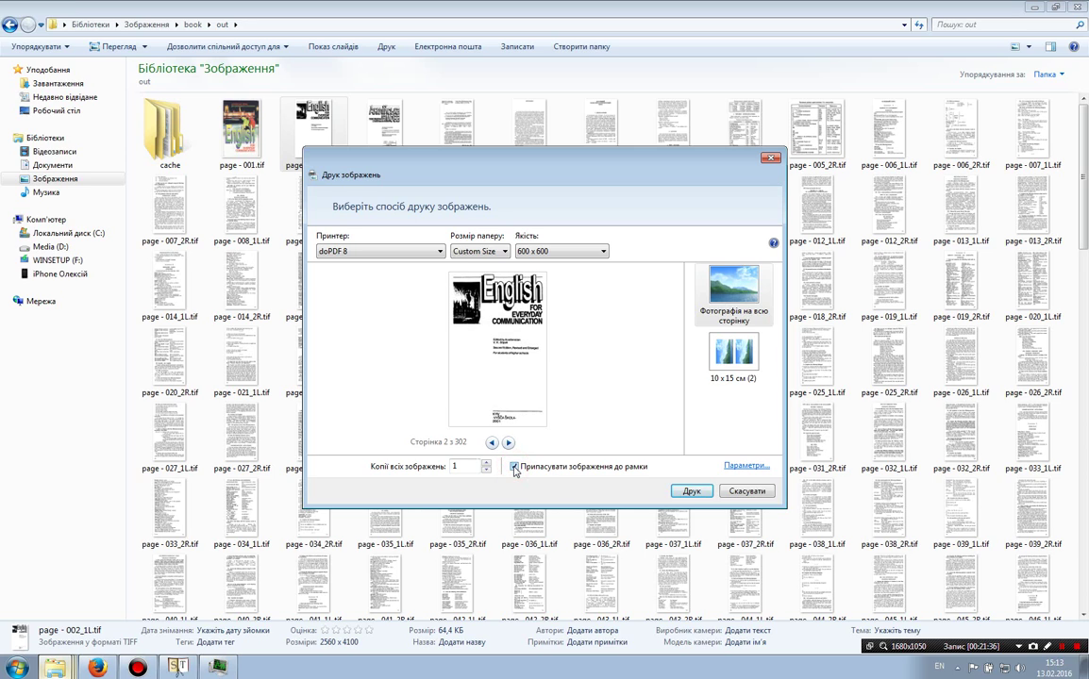
pyautogui.click(514, 467)
pyautogui.click(513, 467)
pyautogui.click(514, 467)
pyautogui.click(514, 467)
pyautogui.click(507, 444)
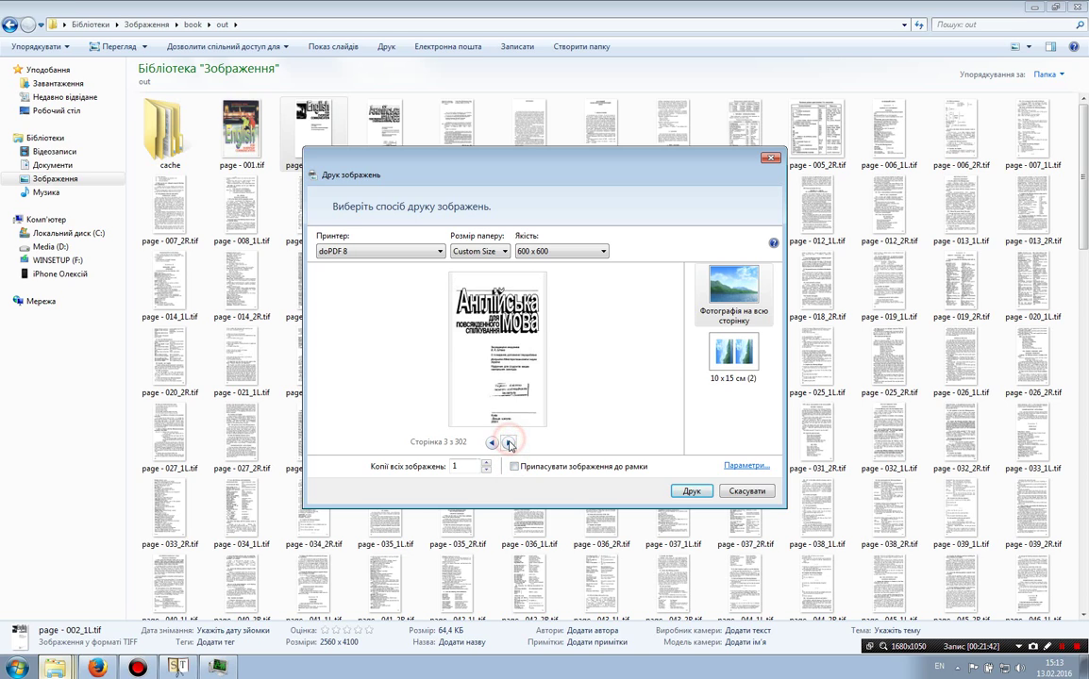
pyautogui.click(514, 467)
pyautogui.click(514, 467)
# Page through the print preview up to page 10 and check the custom page size in the doPDF 8 printer properties.
pyautogui.click(509, 443)
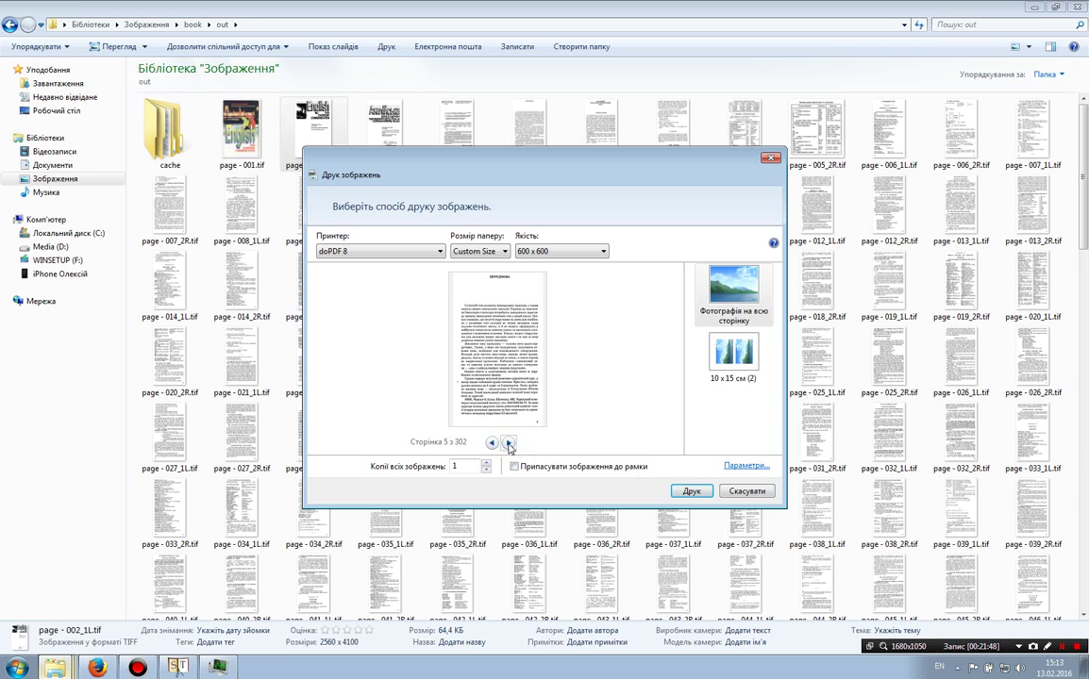
pyautogui.click(509, 443)
pyautogui.click(509, 444)
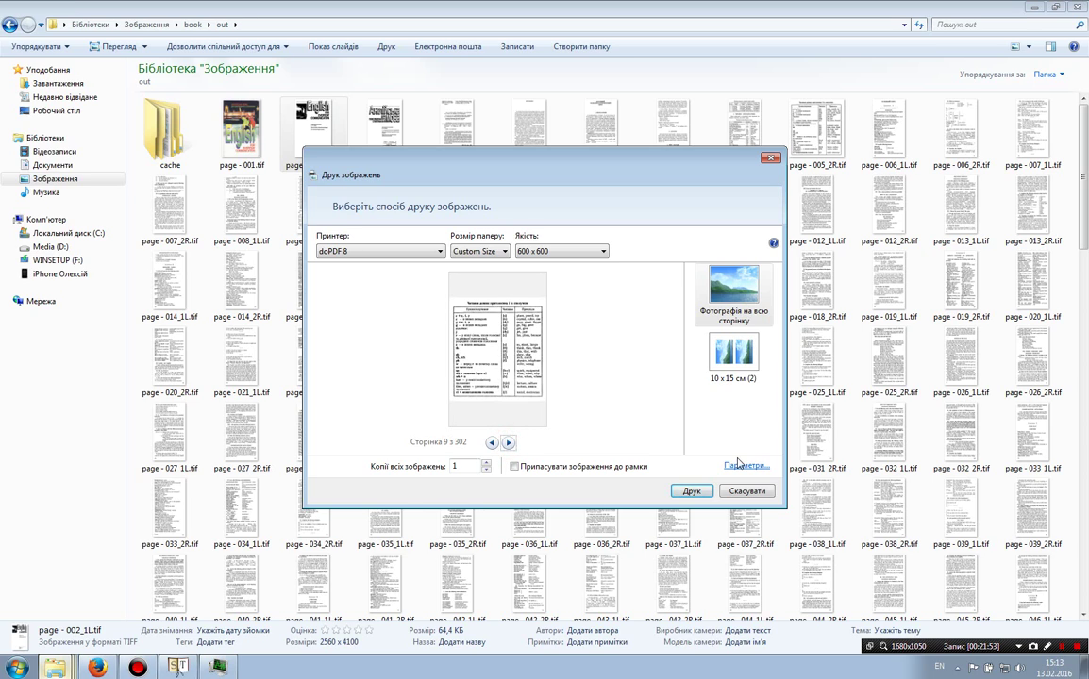
pyautogui.click(508, 443)
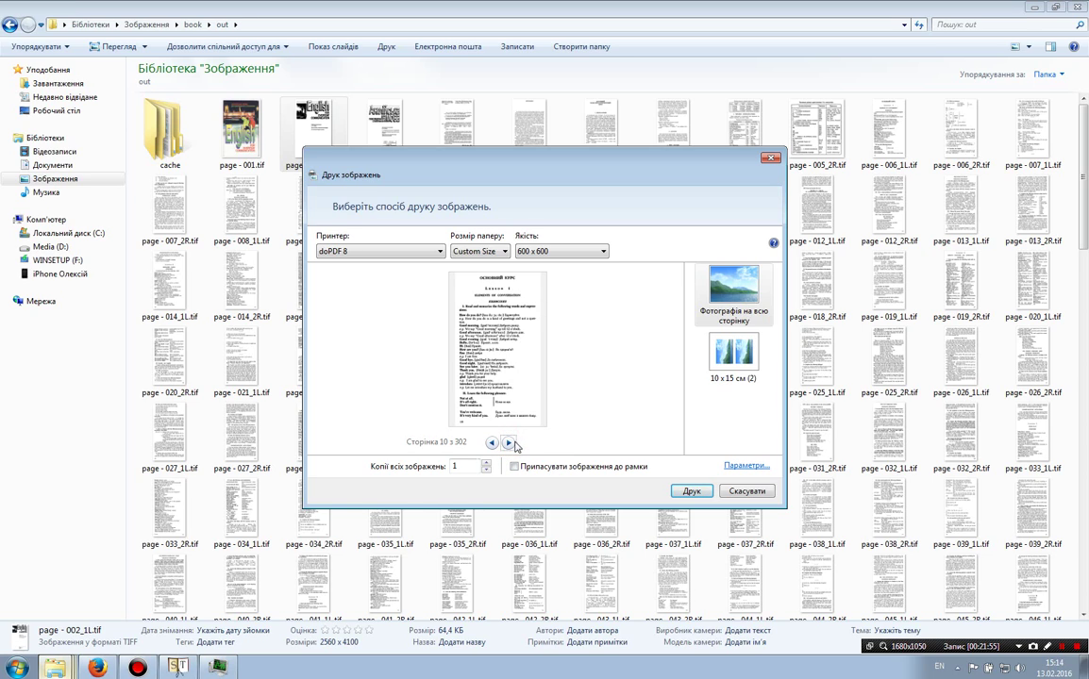
pyautogui.click(744, 465)
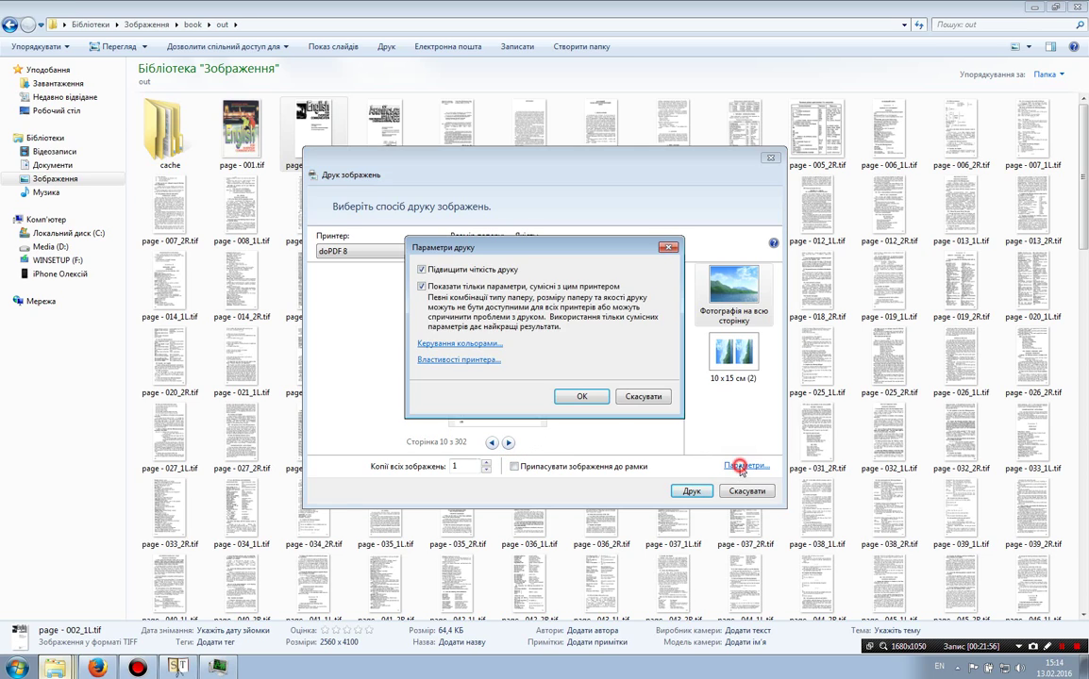
pyautogui.click(466, 361)
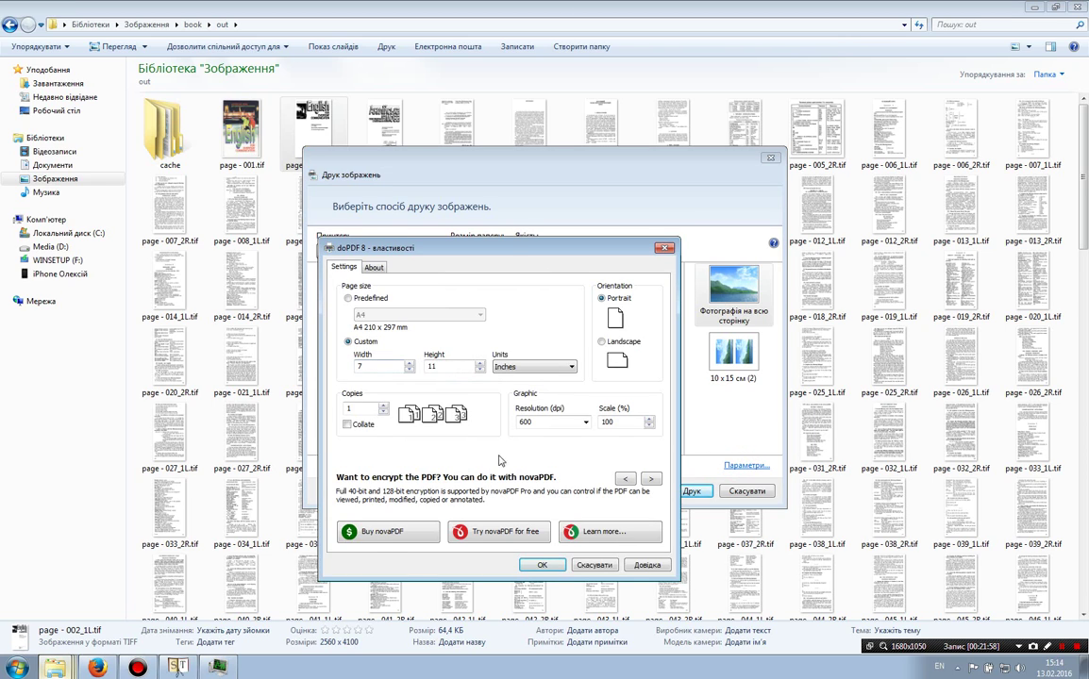
pyautogui.click(542, 565)
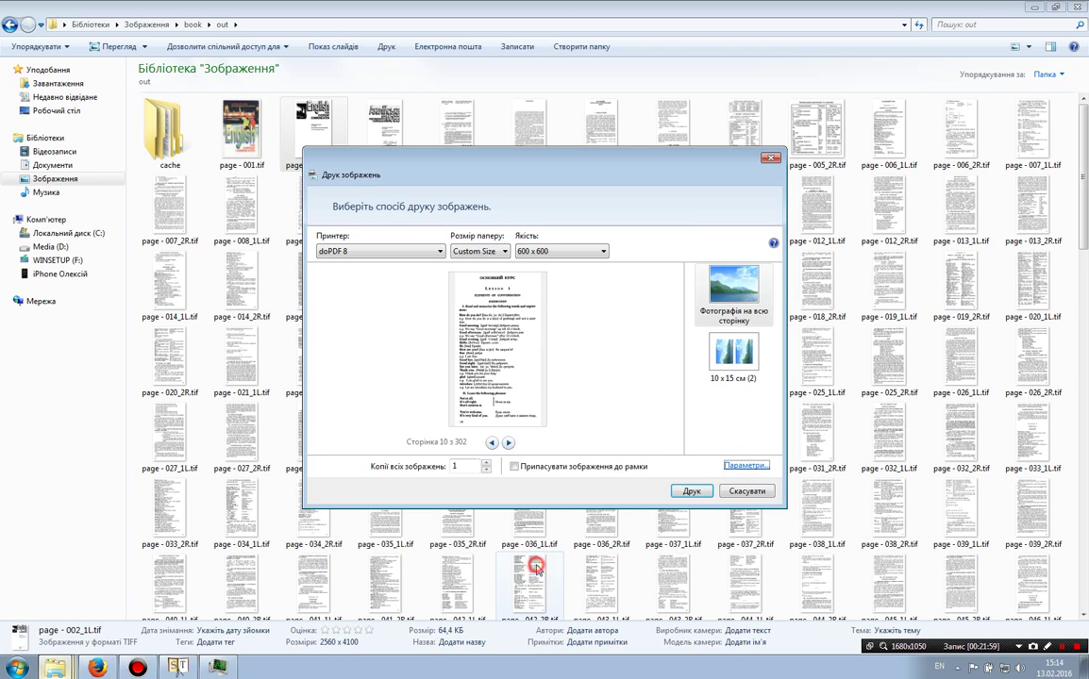
# Compare preview page 10 with frame fitting on and off, leave it off, and page on to page 13.
pyautogui.click(514, 467)
pyautogui.click(514, 468)
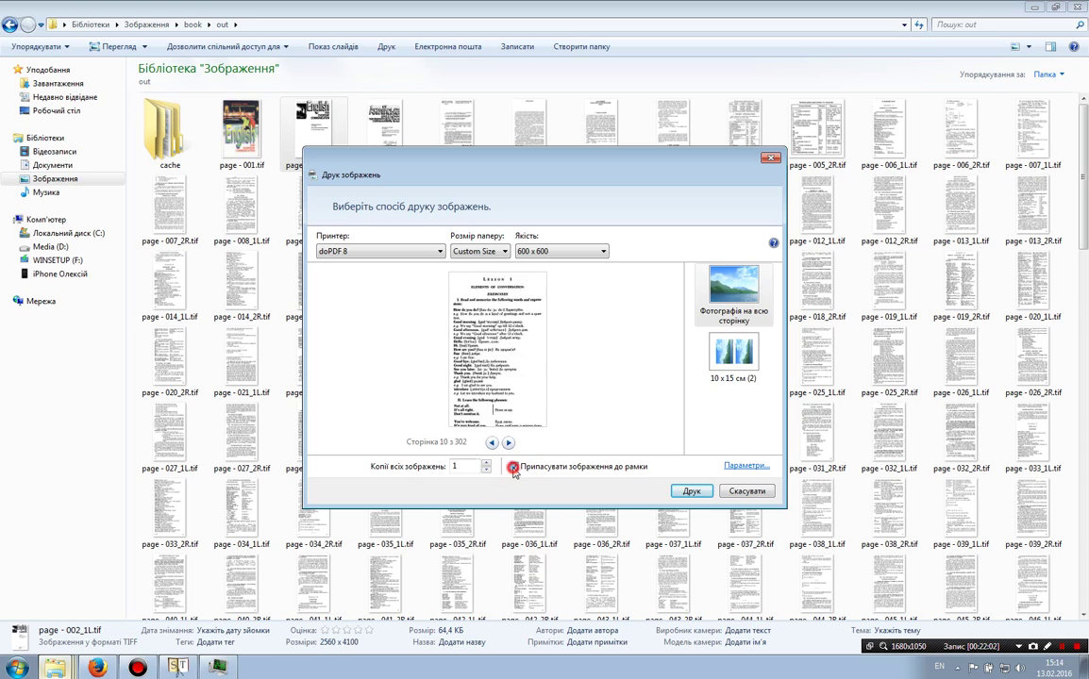
pyautogui.click(508, 442)
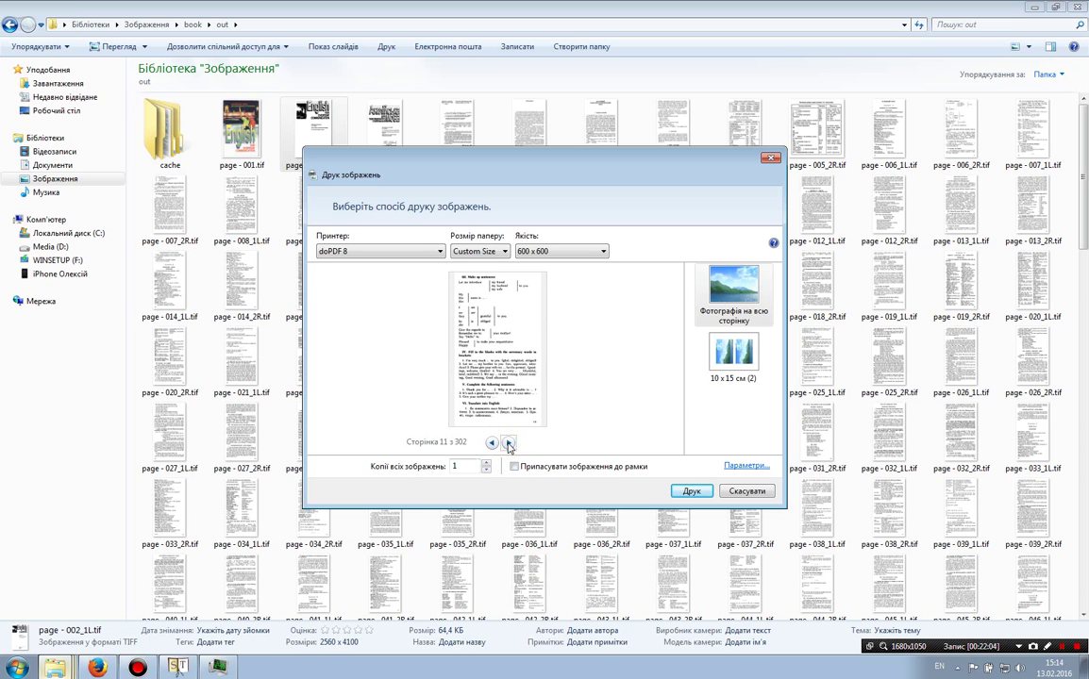
pyautogui.doubleClick(507, 442)
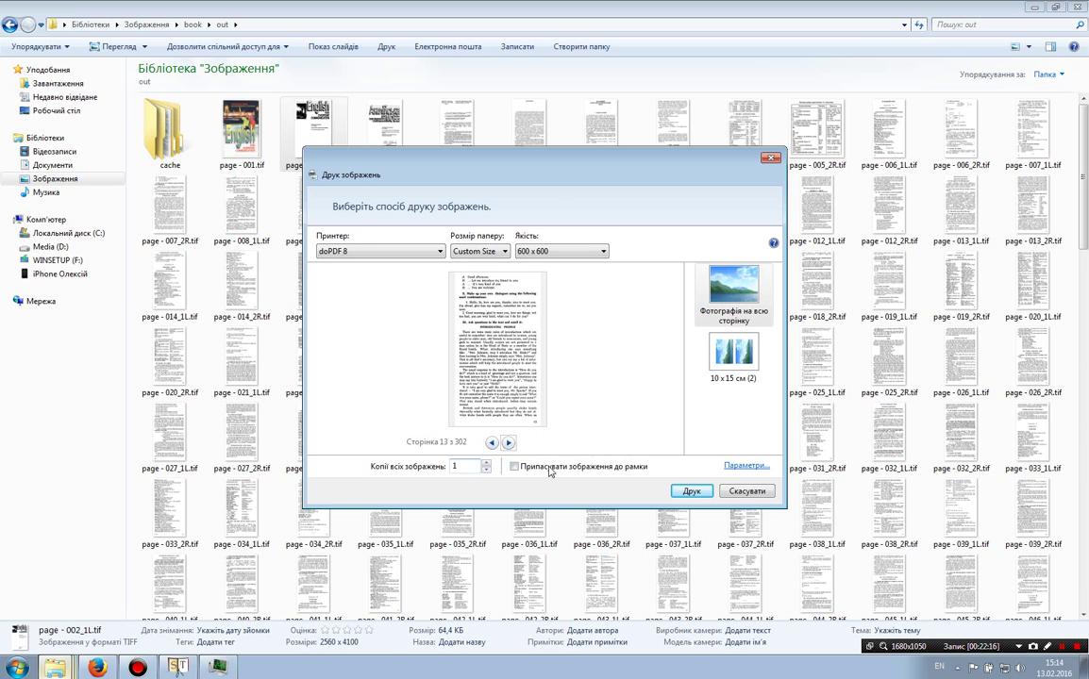
# Start printing all the pages and name the output PDF "English for every day communication".
pyautogui.click(692, 492)
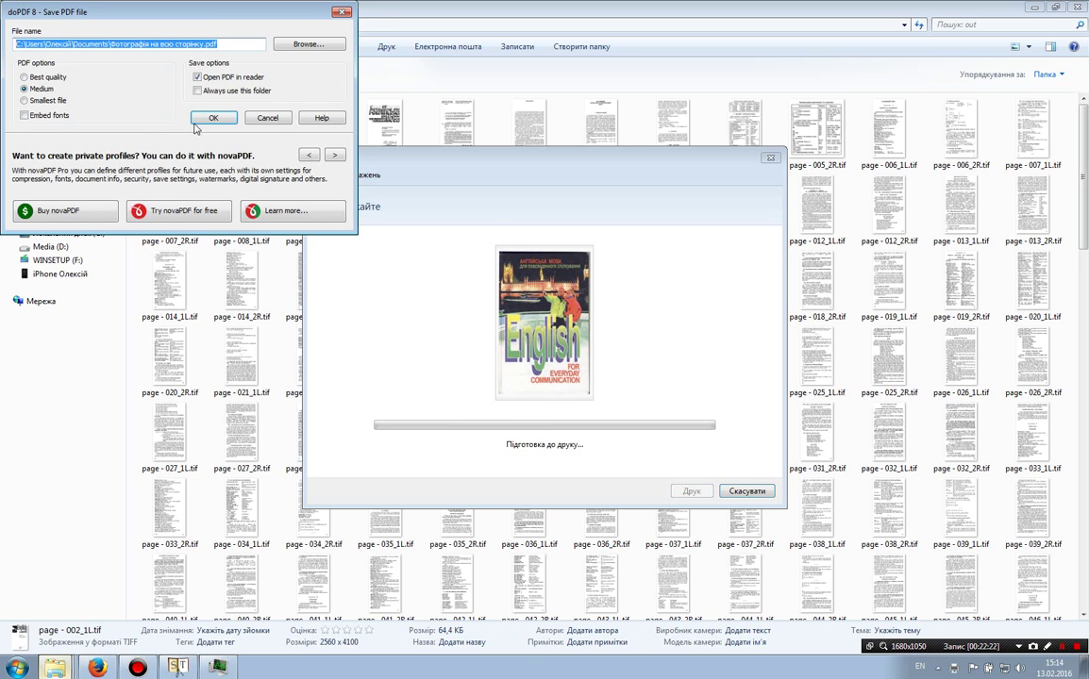
pyautogui.moveTo(187, 15); pyautogui.dragTo(708, 264)
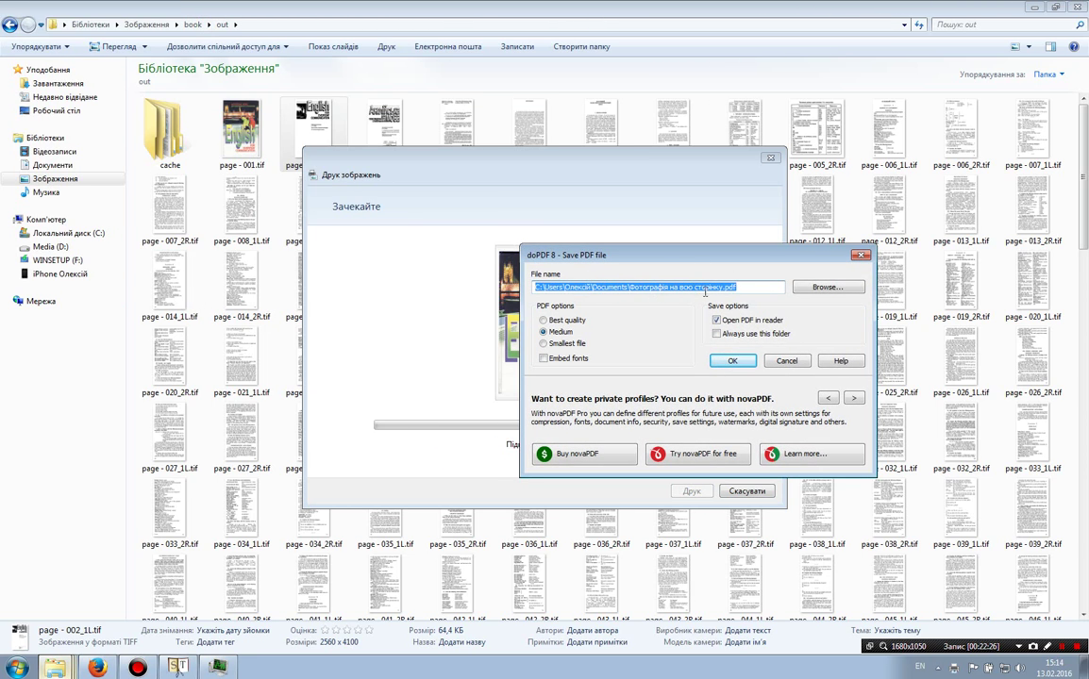
pyautogui.moveTo(724, 286); pyautogui.dragTo(801, 270)
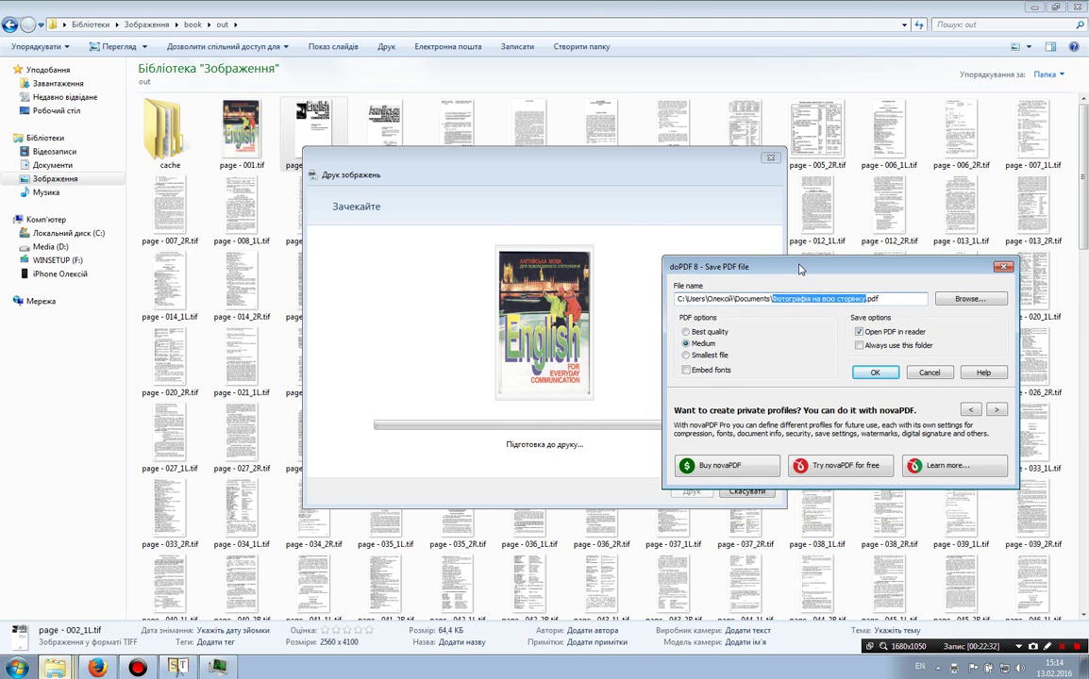
pyautogui.write('English')
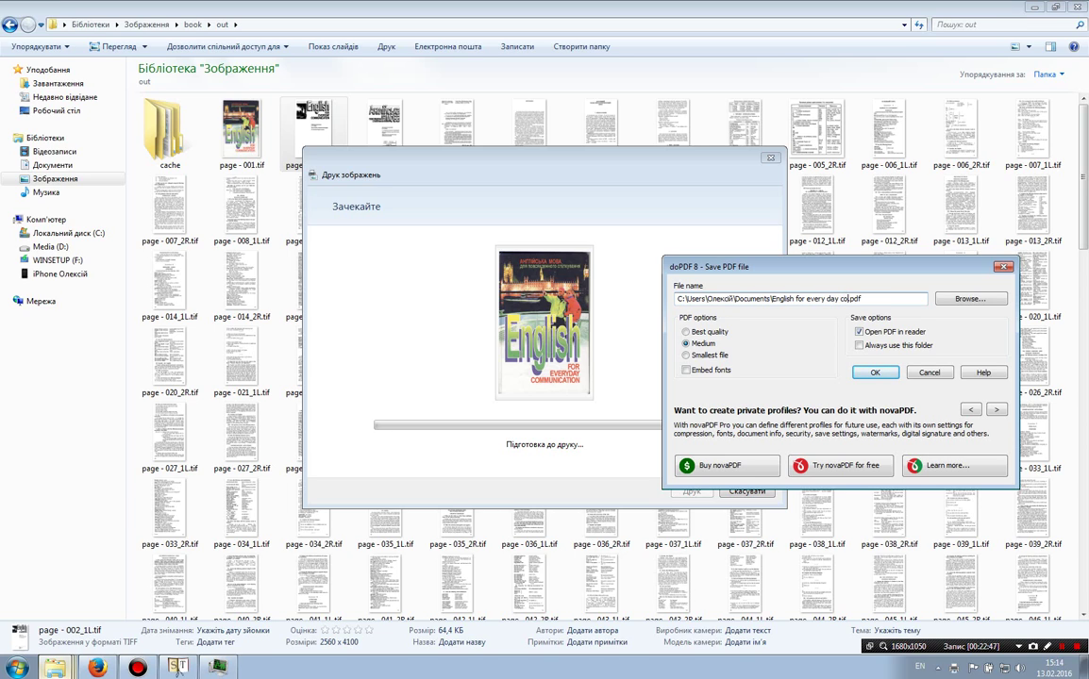
pyautogui.write('unication')
# Choose the Зображення (Pictures) library as the PDF's save location and start creating the file.
pyautogui.click(966, 298)
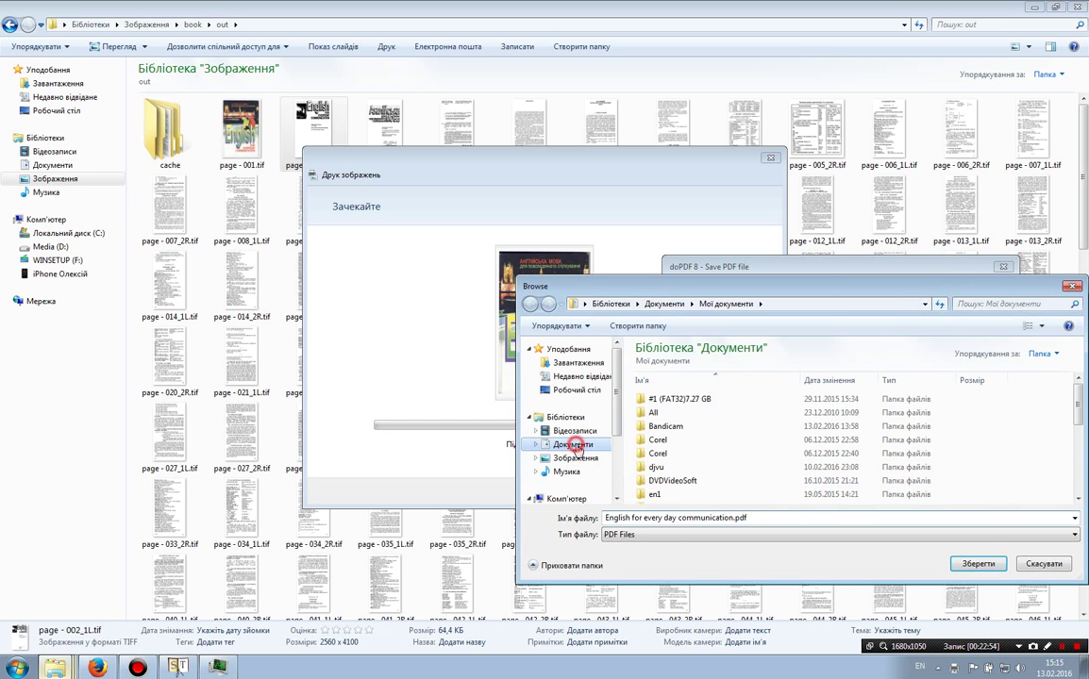
pyautogui.click(575, 446)
pyautogui.click(573, 456)
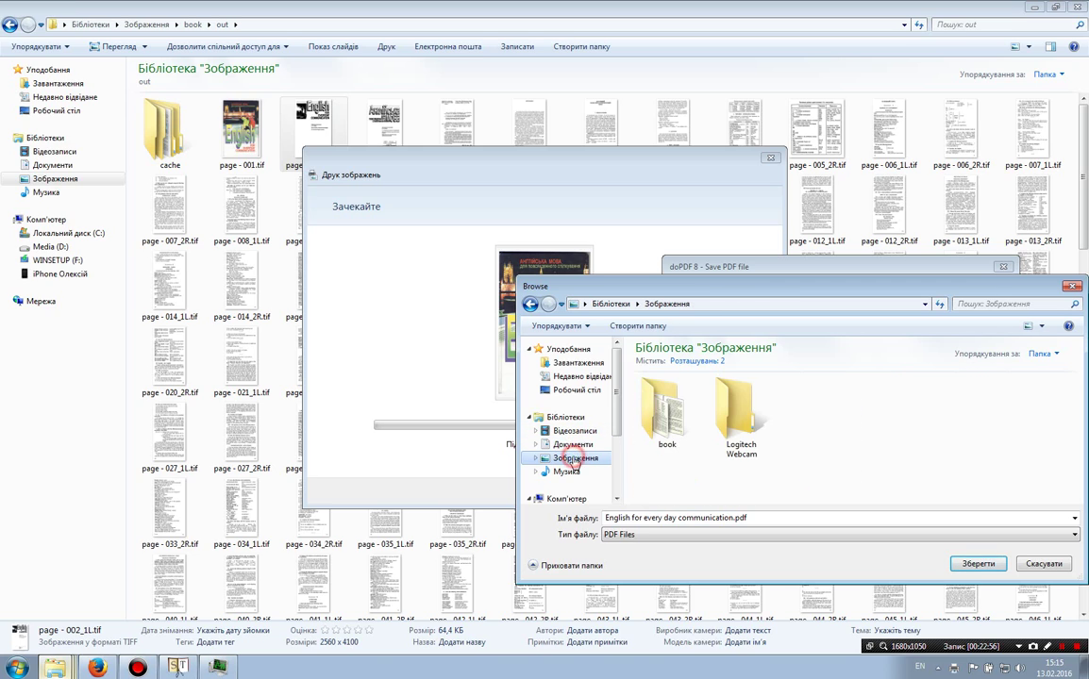
pyautogui.click(774, 489)
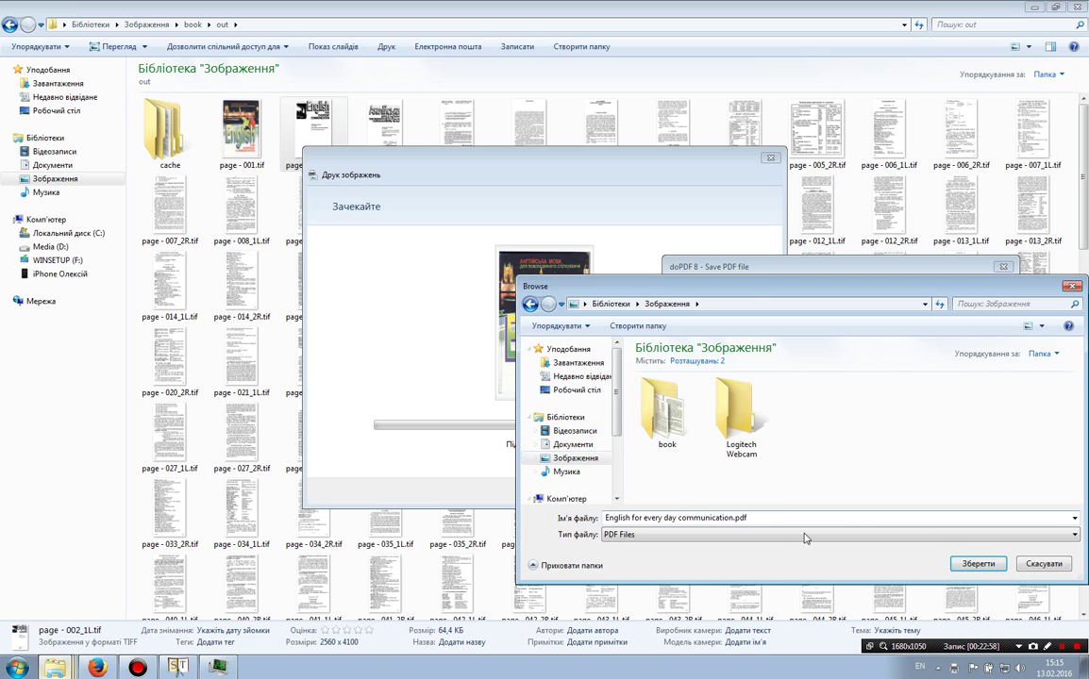
pyautogui.click(978, 564)
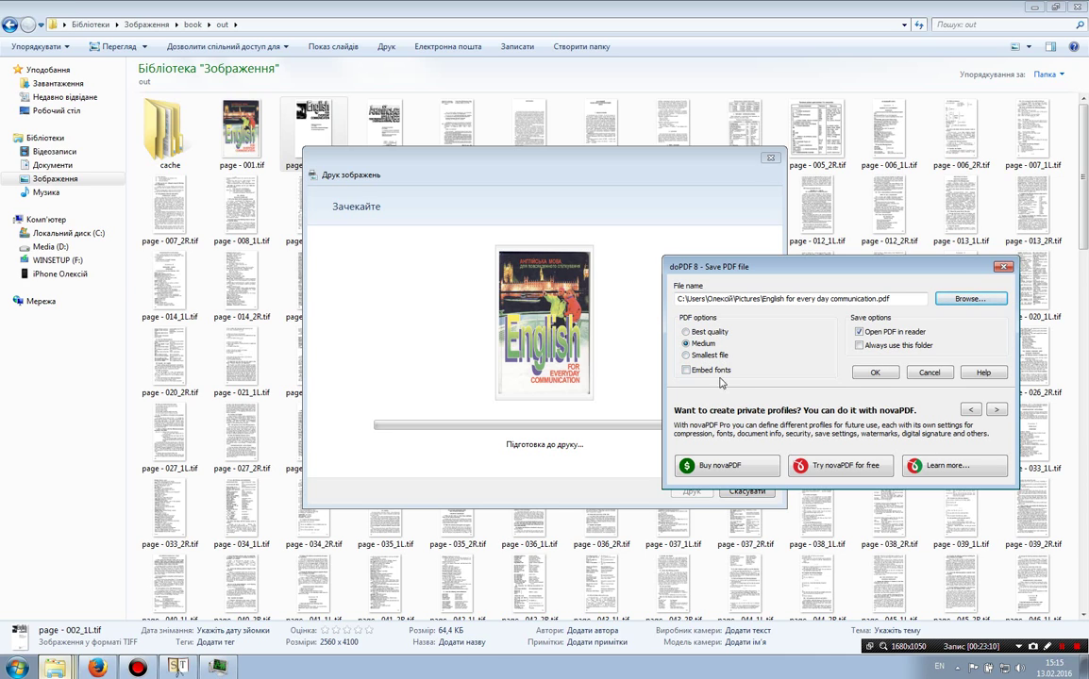
pyautogui.click(874, 373)
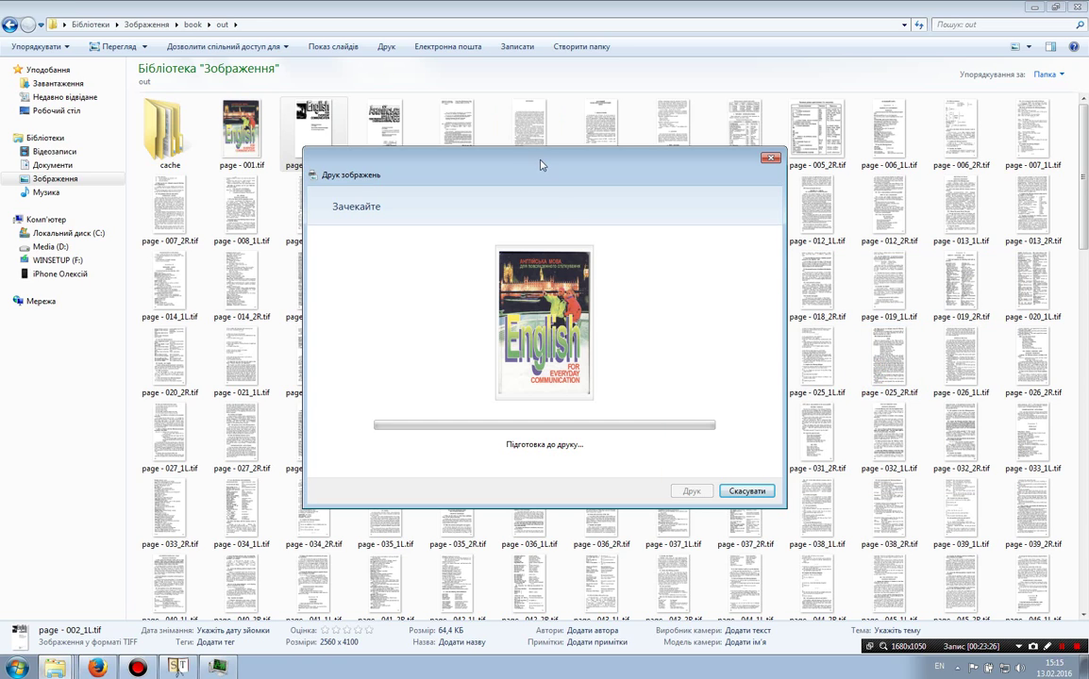
pyautogui.moveTo(541, 165); pyautogui.dragTo(555, 61)
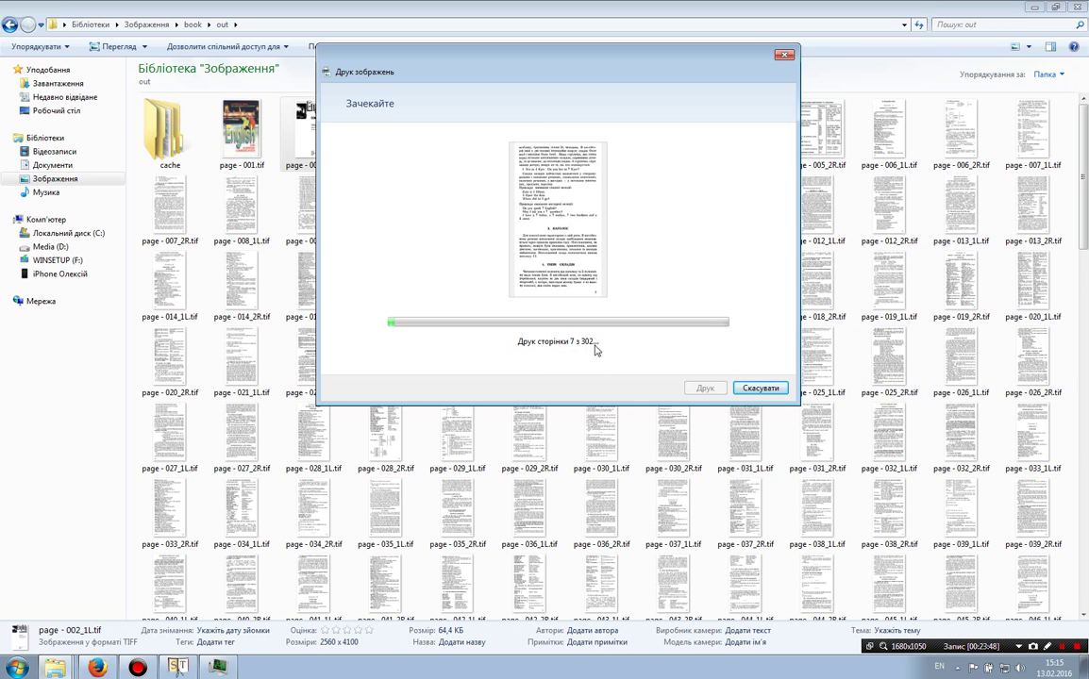
pyautogui.click(1061, 647)
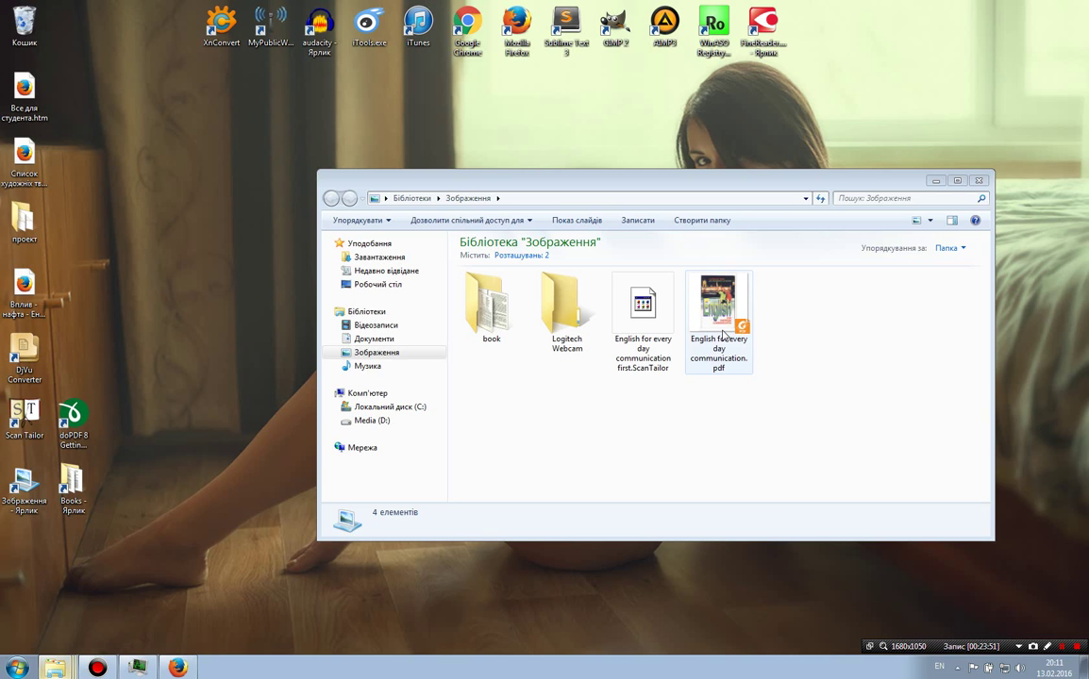
# Open English for every day communication.pdf from the Pictures library in Foxit Reader and look over its first pages.
pyautogui.click(722, 330)
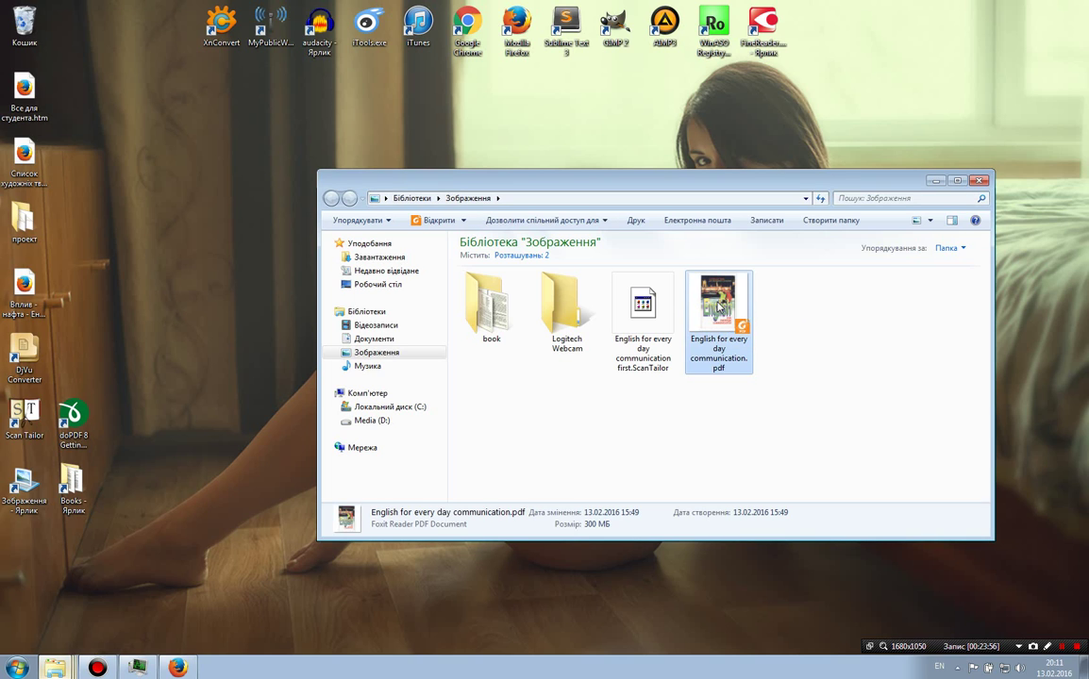
pyautogui.doubleClick(718, 307)
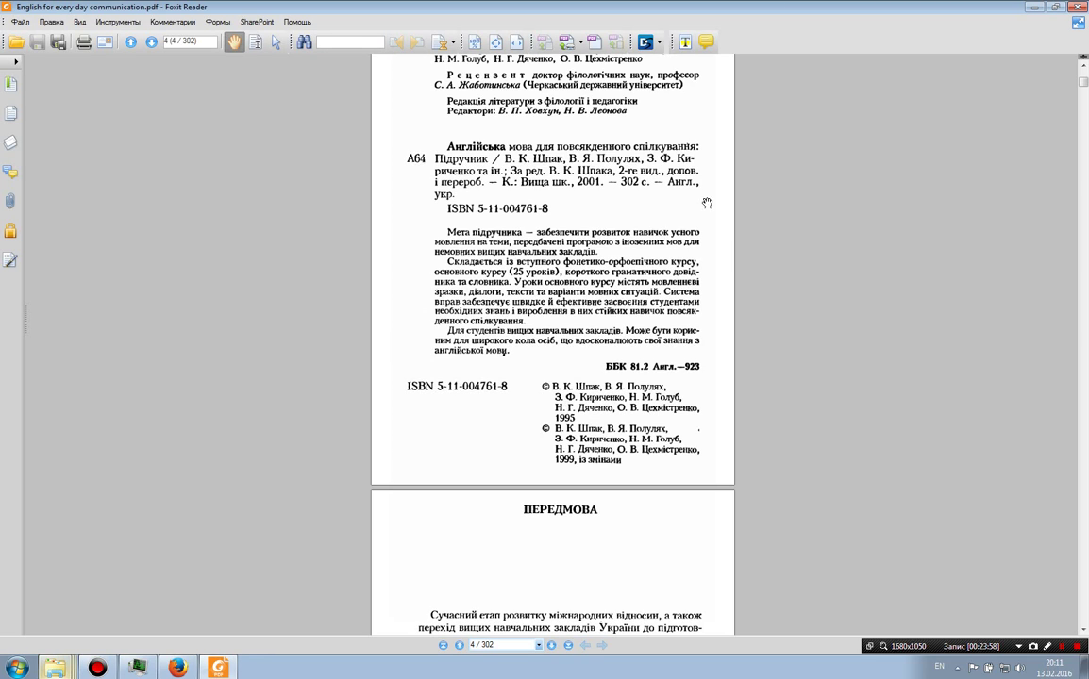
pyautogui.scroll(3, 1085, 85)
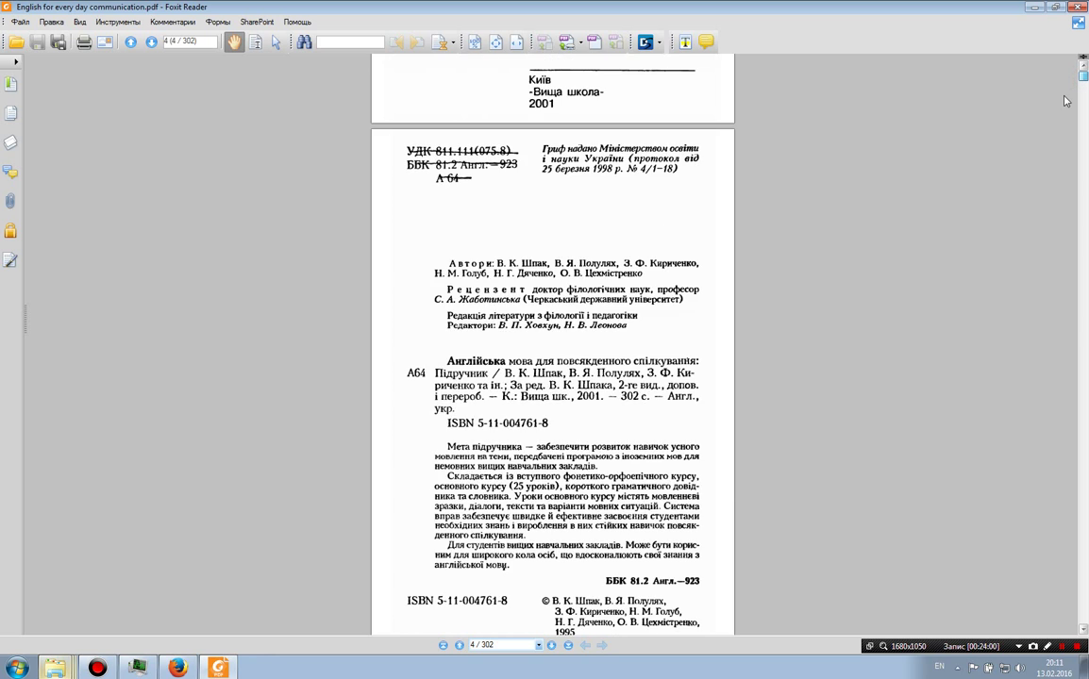
pyautogui.press('Home')
pyautogui.scroll(-4, 641, 538)
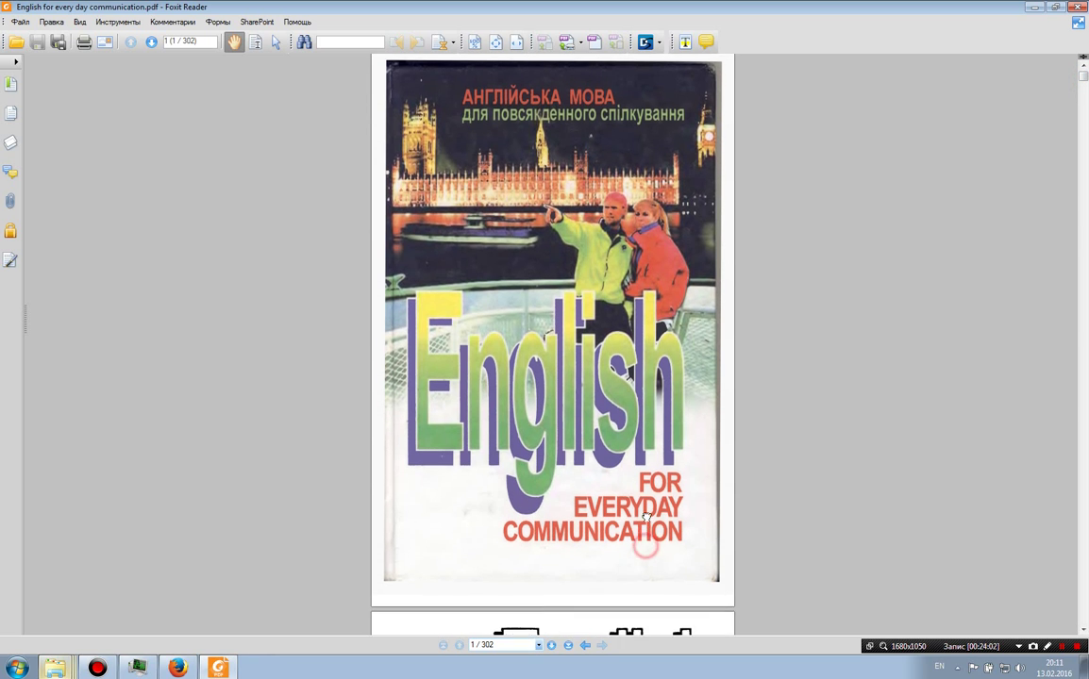
pyautogui.moveTo(672, 626); pyautogui.dragTo(695, 257)
pyautogui.moveTo(675, 534); pyautogui.dragTo(683, 287)
pyautogui.scroll(9, 683, 275)
pyautogui.scroll(5, 683, 247)
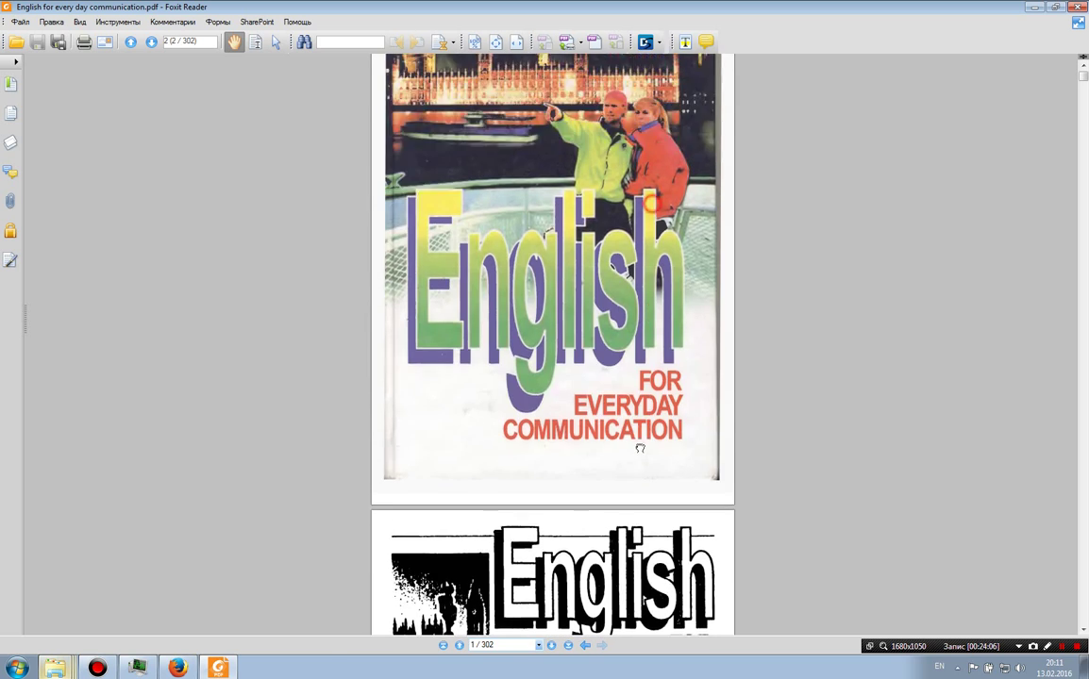
# Open the original DJVU textbook from the Books > English folder on drive D in DjVuReader and show its page thumbnails.
pyautogui.rightClick(55, 667)
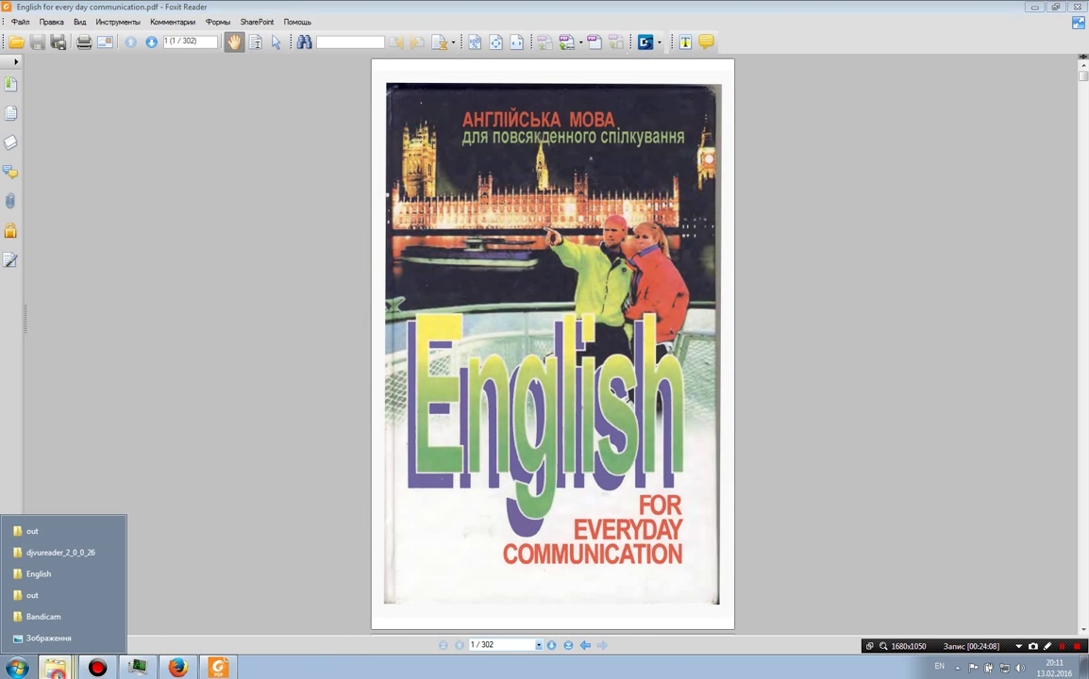
pyautogui.click(51, 577)
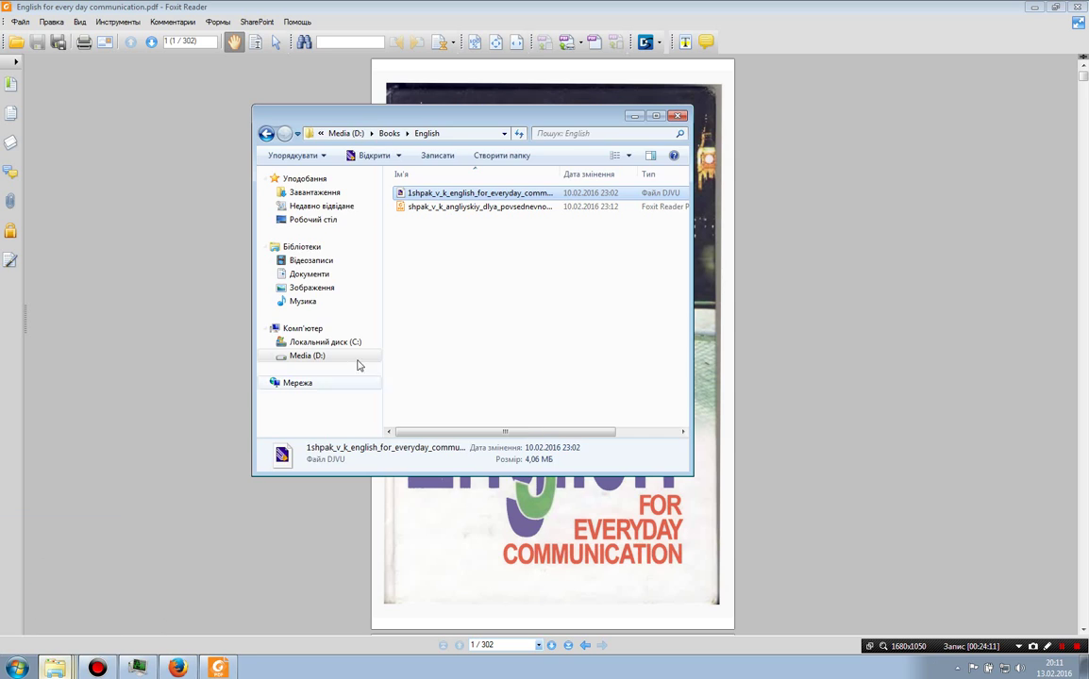
pyautogui.doubleClick(420, 195)
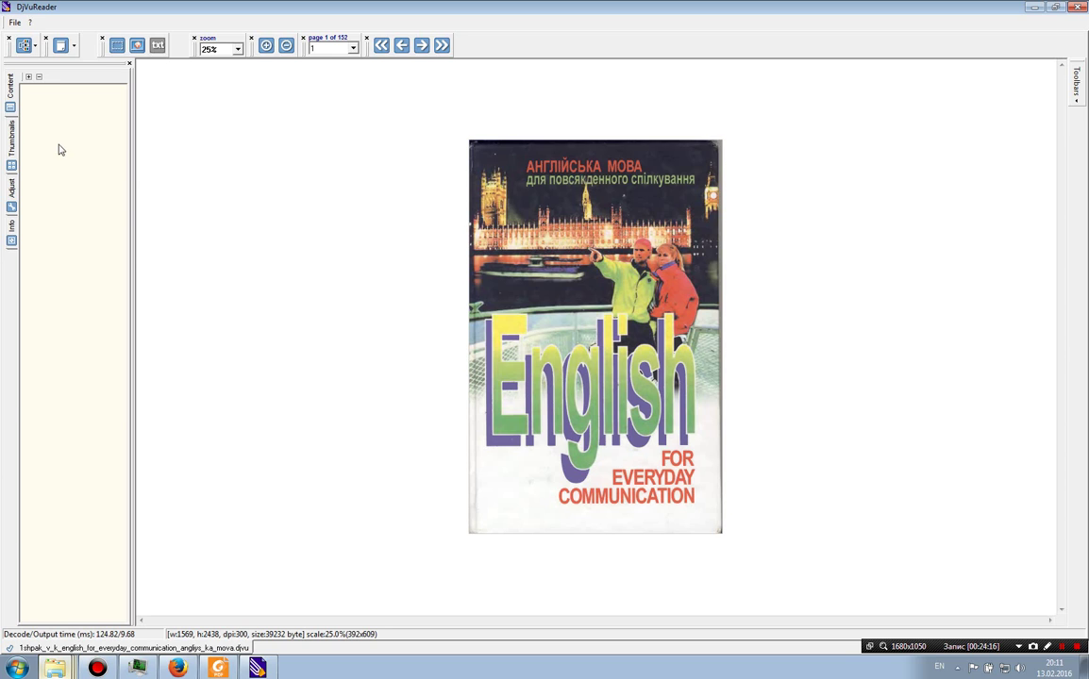
pyautogui.click(10, 127)
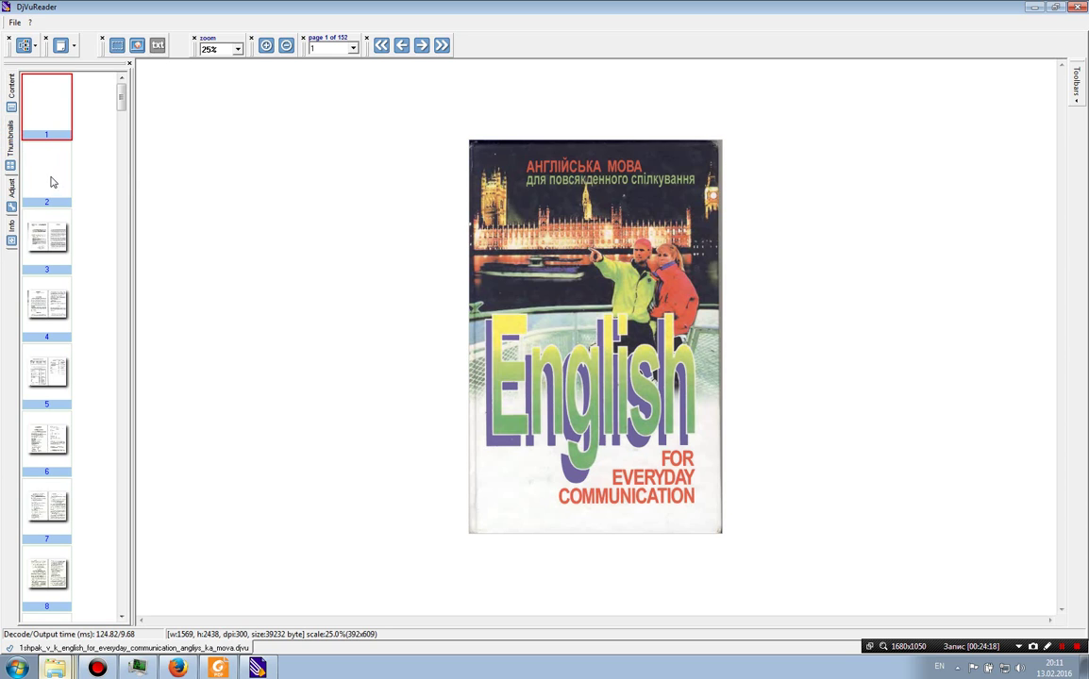
# Look through the original's scanned double-page spreads, from page 2 through page 6 and on to page 11.
pyautogui.click(49, 176)
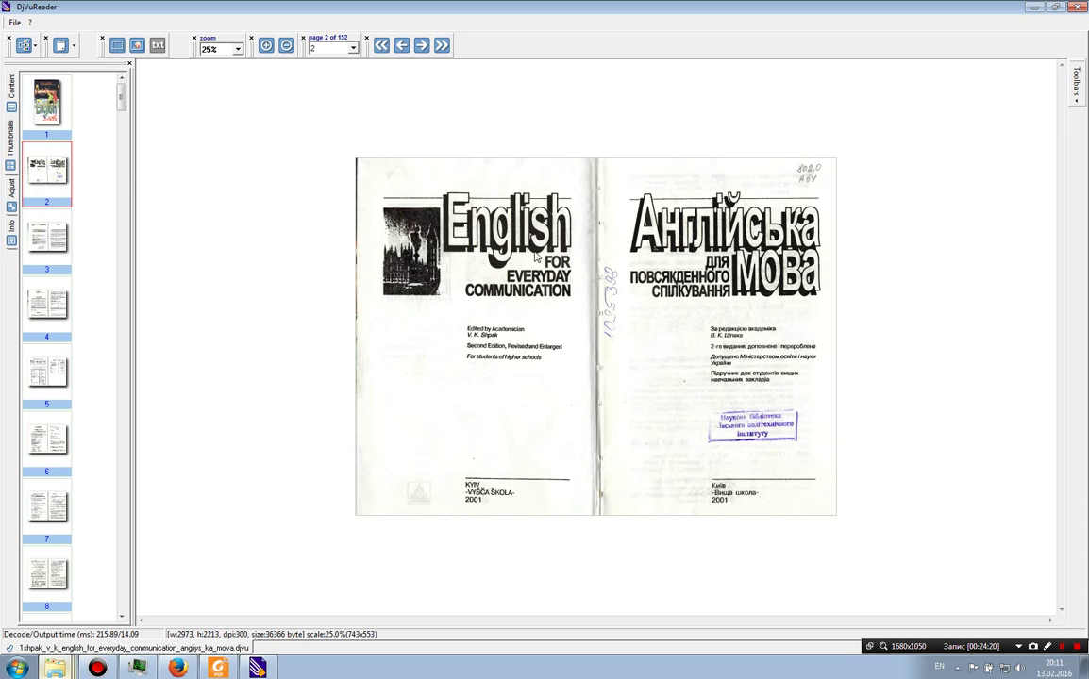
pyautogui.click(42, 238)
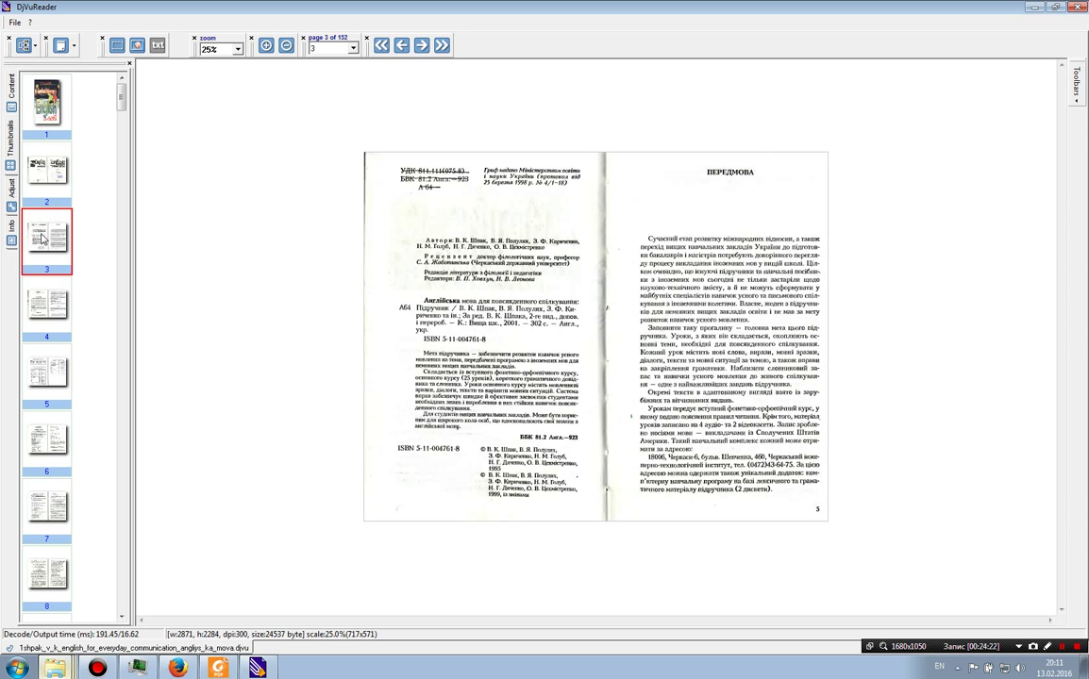
pyautogui.click(40, 289)
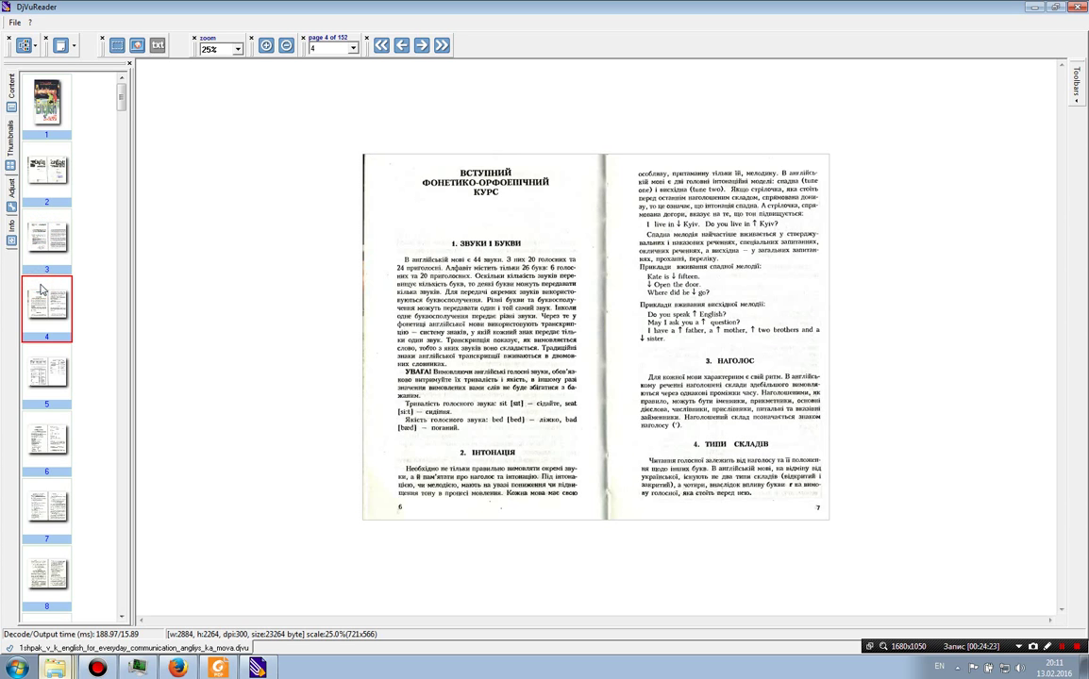
pyautogui.click(44, 355)
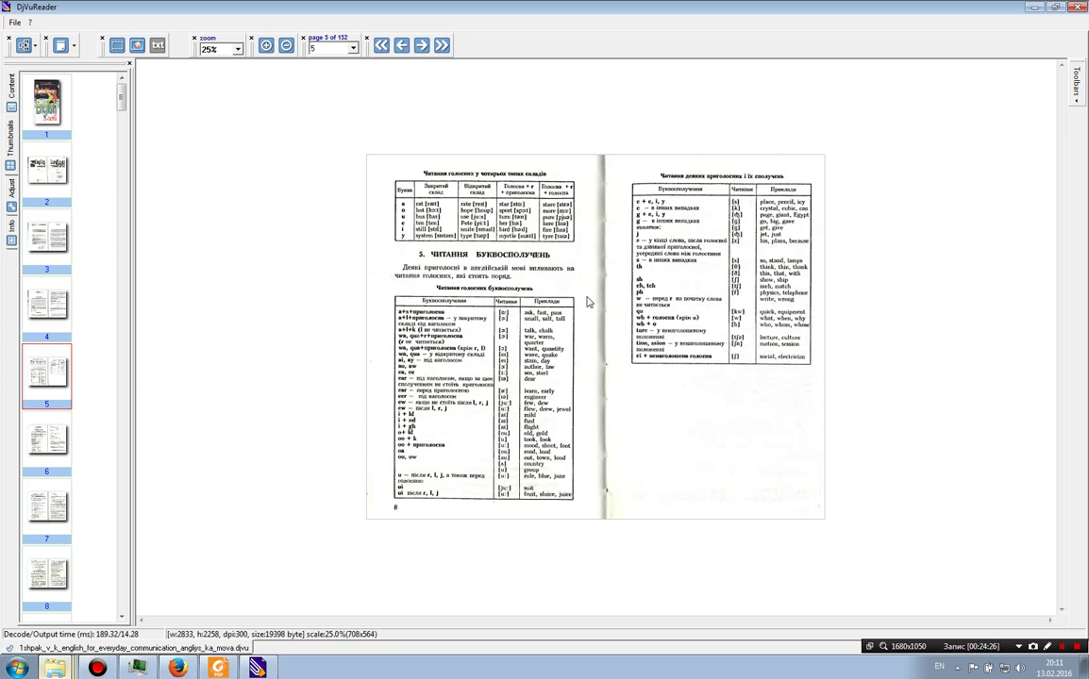
pyautogui.click(40, 187)
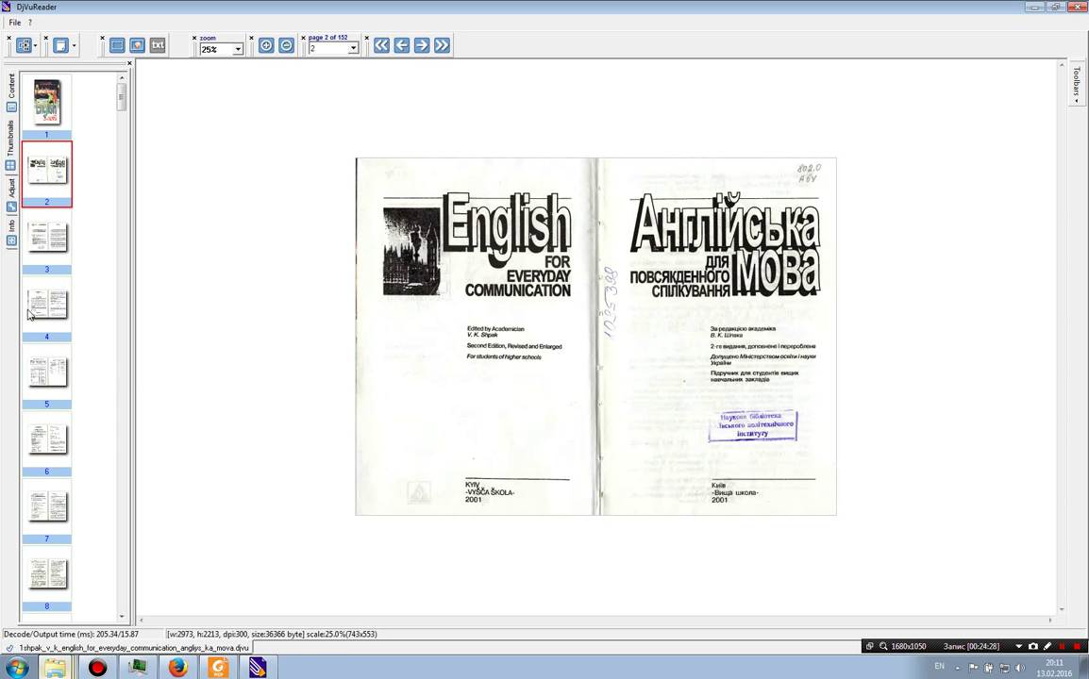
pyautogui.click(37, 436)
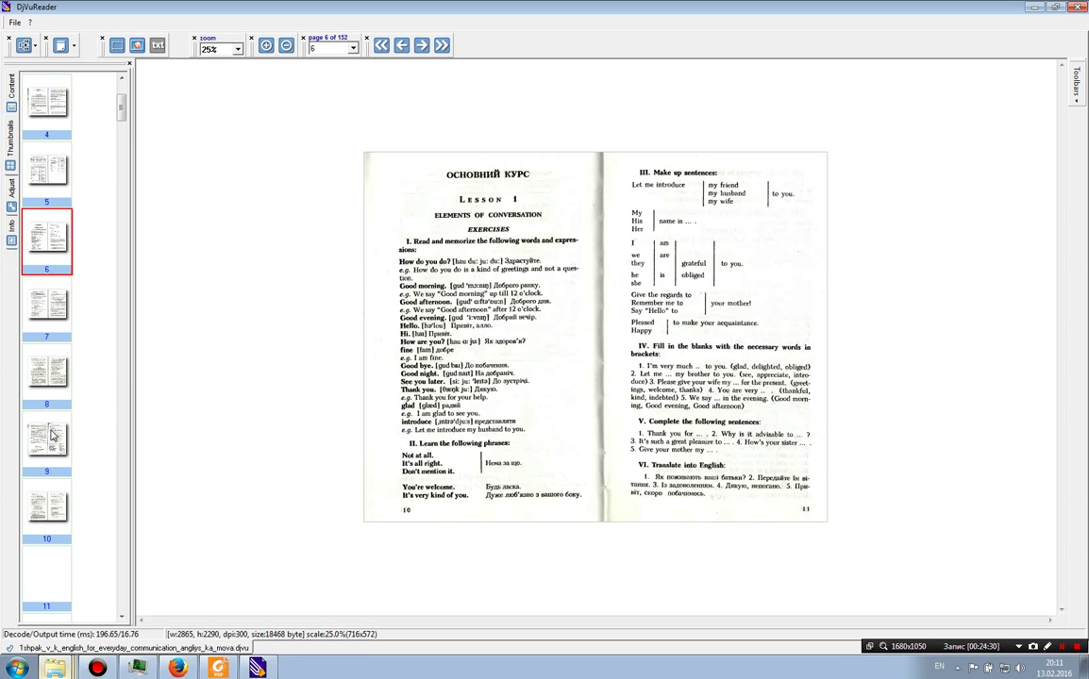
pyautogui.click(49, 436)
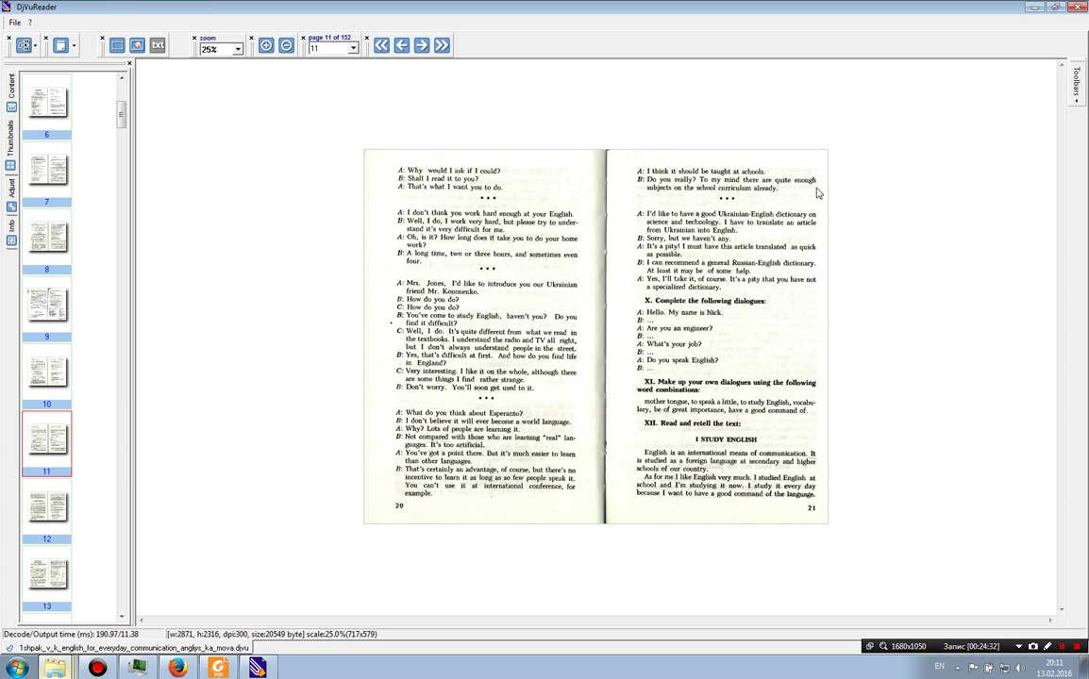
# Return to English for every day communication.pdf in Foxit Reader and examine the split, cleaned pages from the cover to page 12.
pyautogui.click(1034, 6)
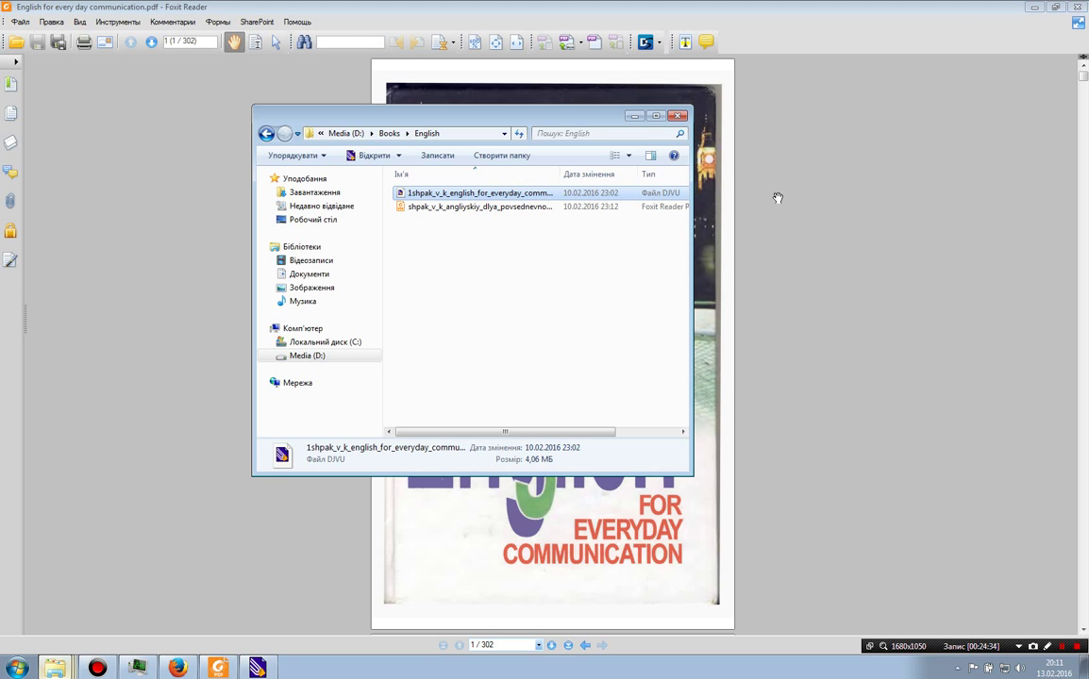
pyautogui.click(634, 115)
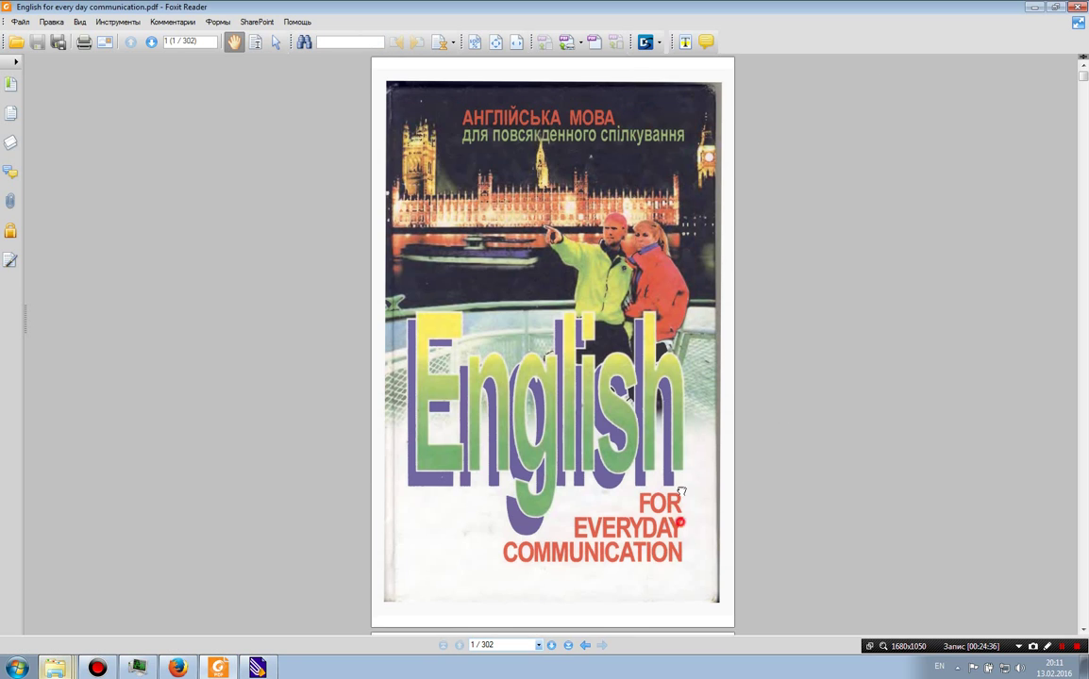
pyautogui.scroll(-4, 708, 112)
pyautogui.scroll(-5, 668, 494)
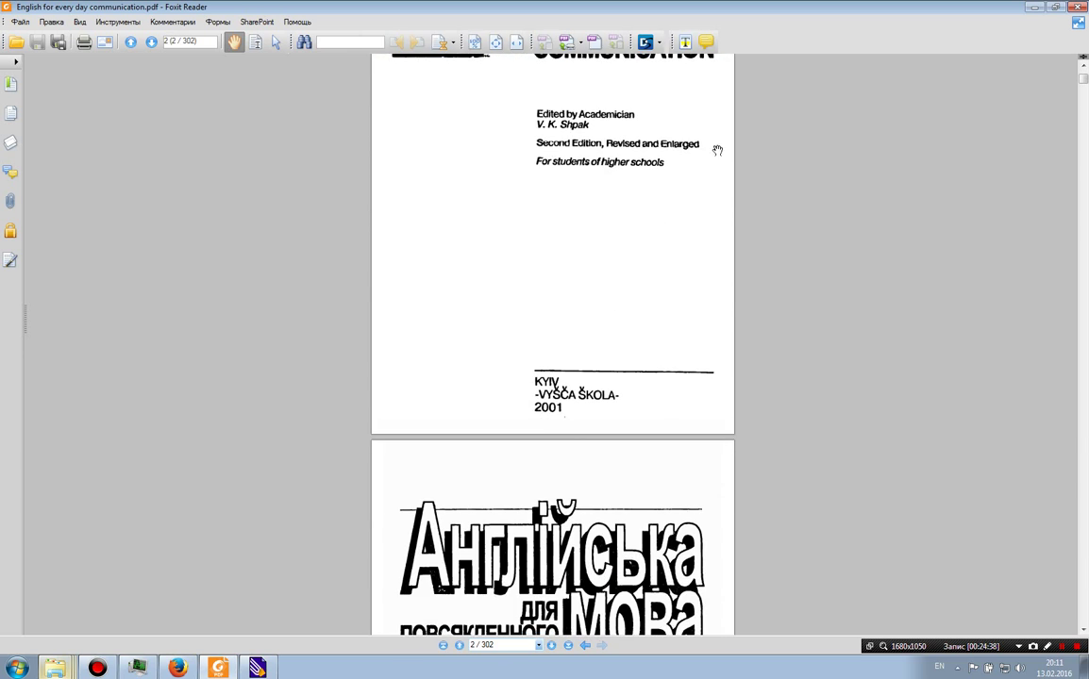
pyautogui.scroll(-8, 663, 570)
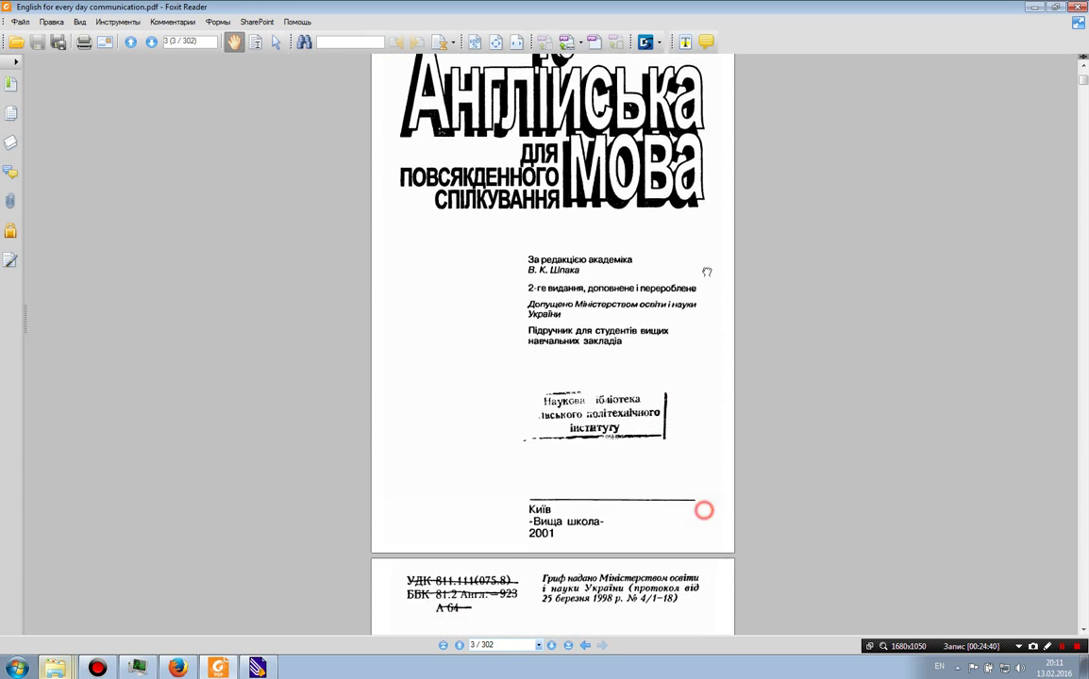
pyautogui.moveTo(702, 509); pyautogui.dragTo(725, 138)
pyautogui.scroll(-10, 773, 397)
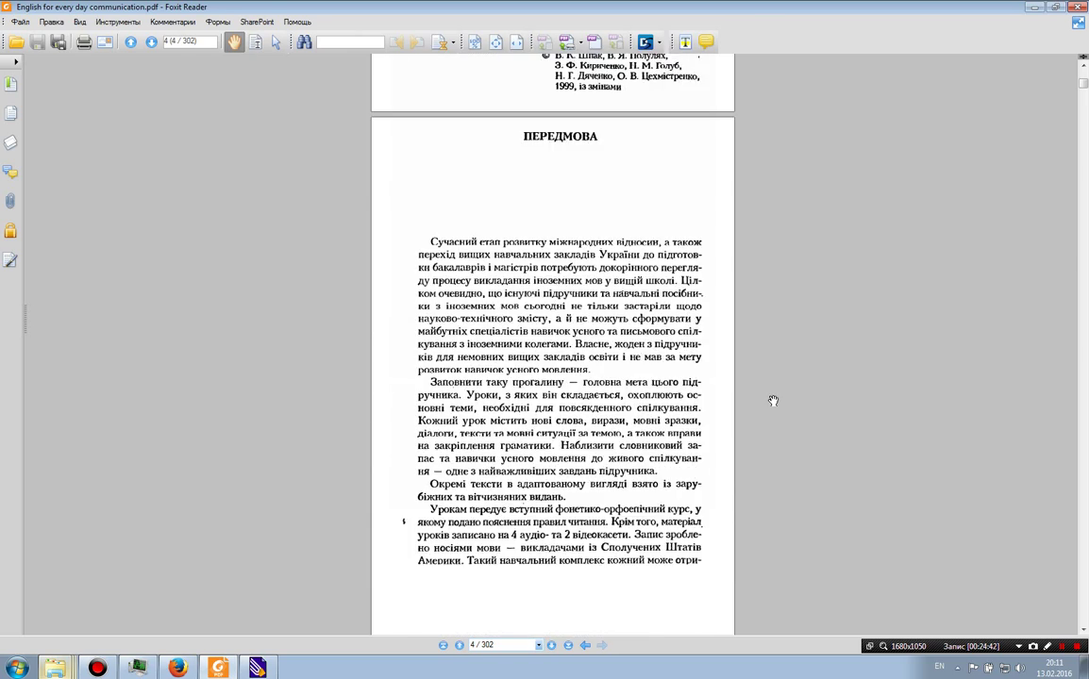
pyautogui.scroll(-10, 773, 401)
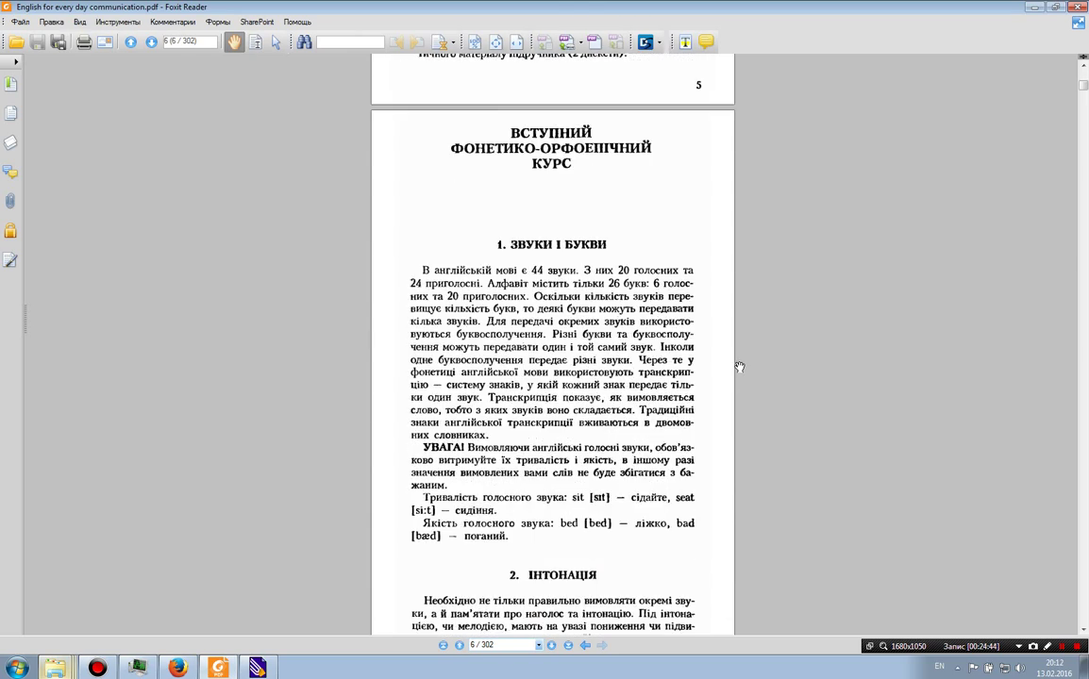
pyautogui.scroll(-4, 739, 367)
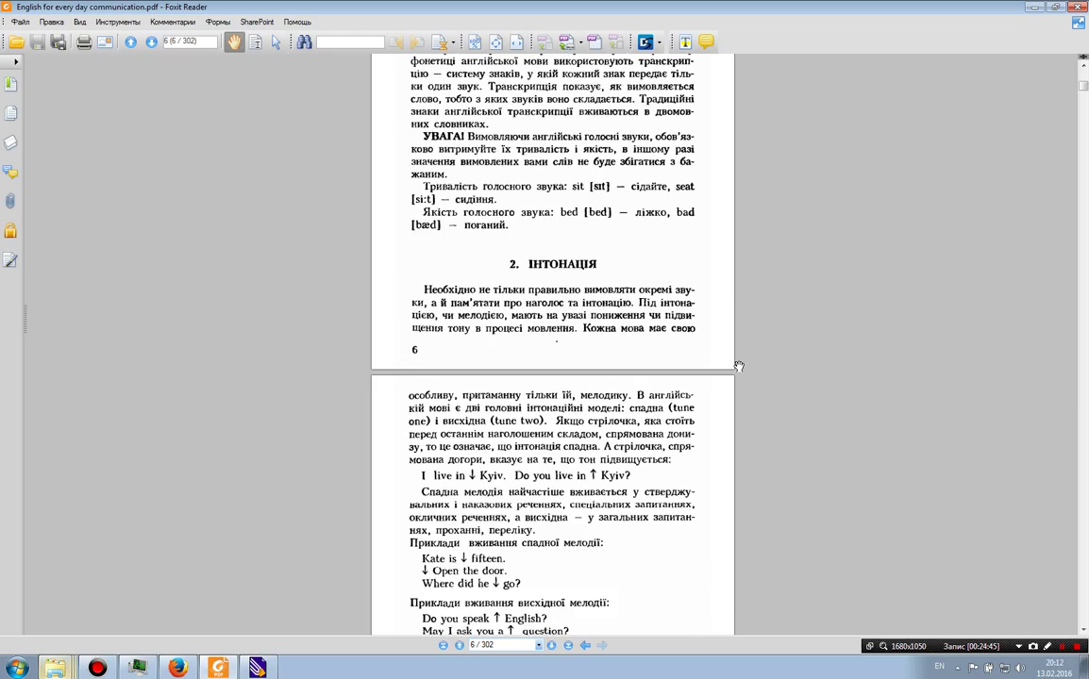
pyautogui.scroll(-4, 739, 367)
pyautogui.scroll(-4, 745, 382)
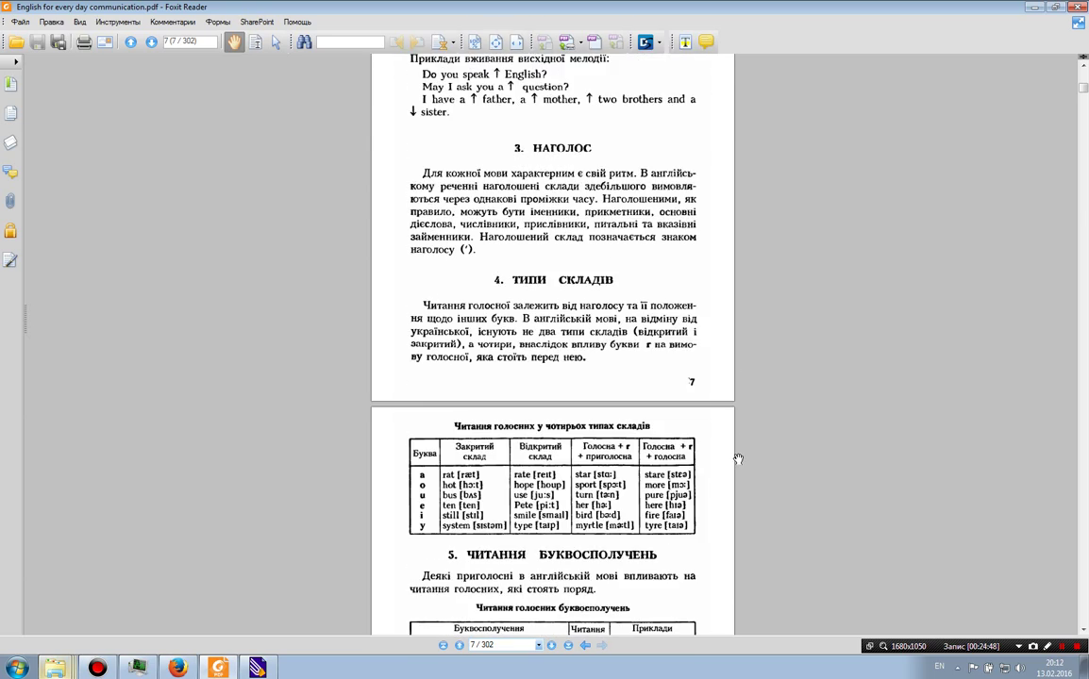
pyautogui.scroll(-12, 738, 459)
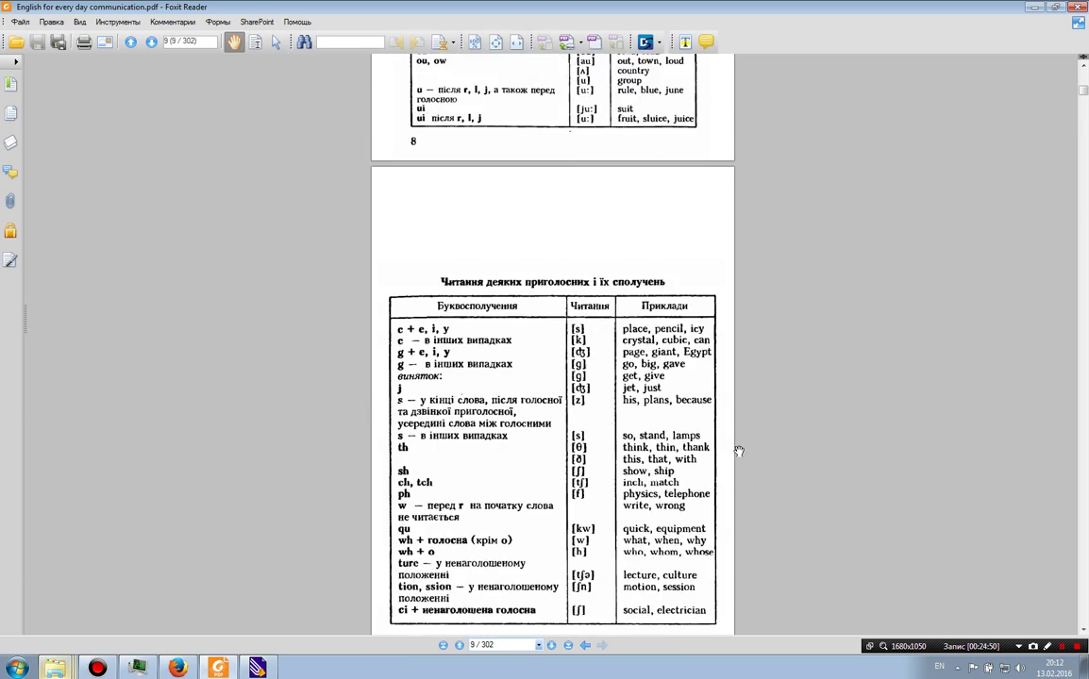
pyautogui.scroll(-2, 739, 452)
pyautogui.scroll(-18, 739, 451)
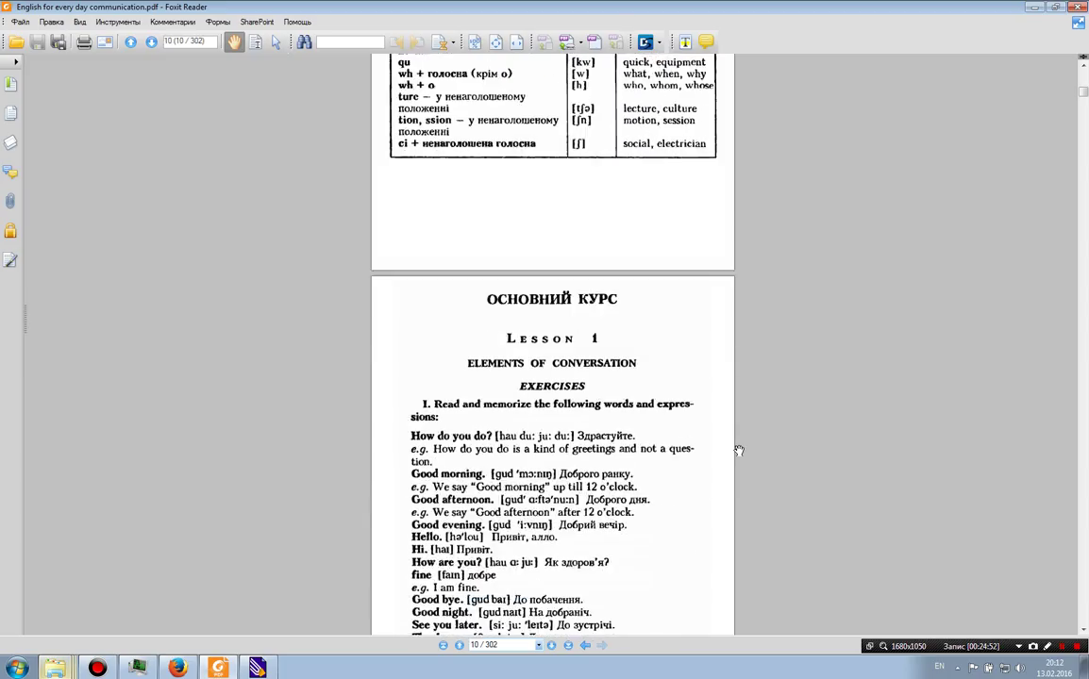
pyautogui.scroll(-16, 738, 449)
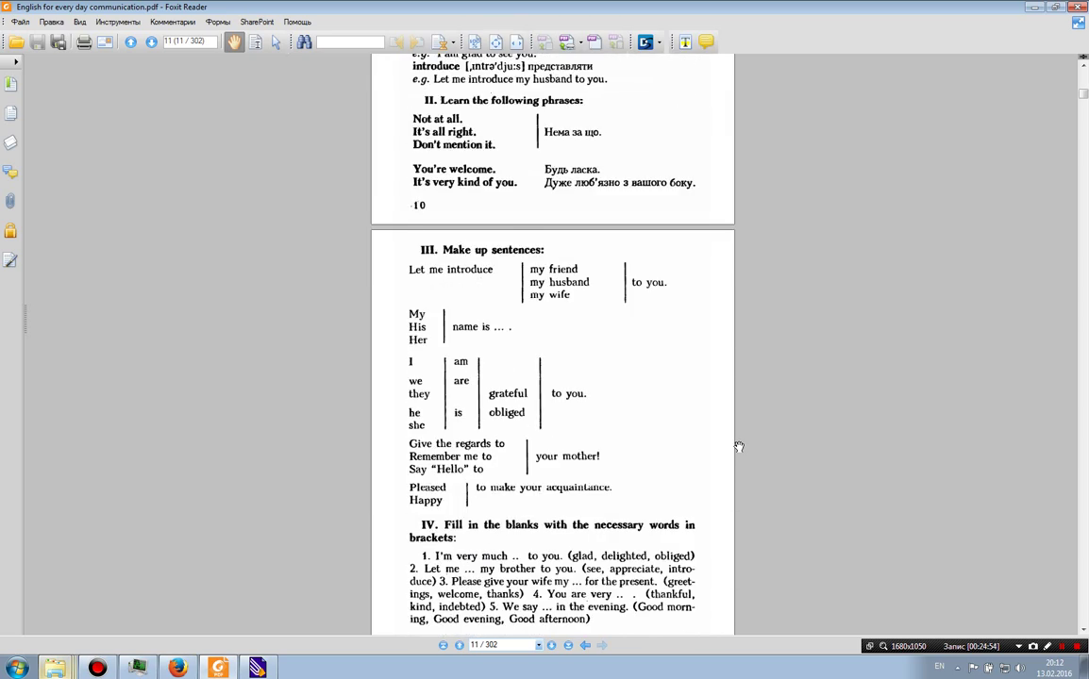
pyautogui.scroll(-13, 738, 446)
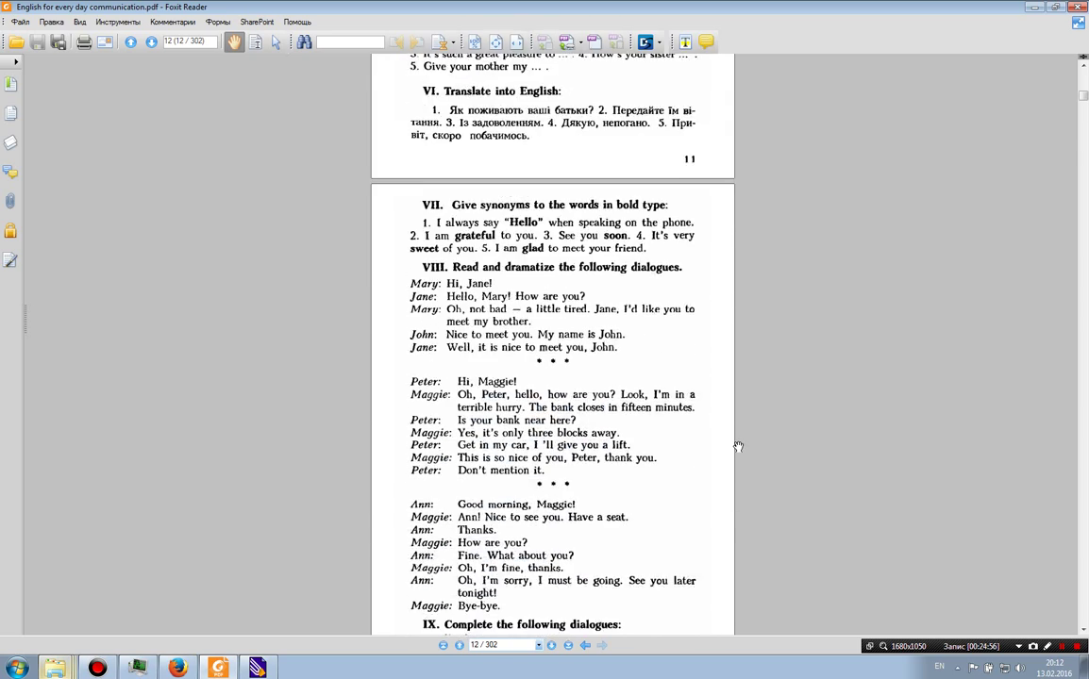